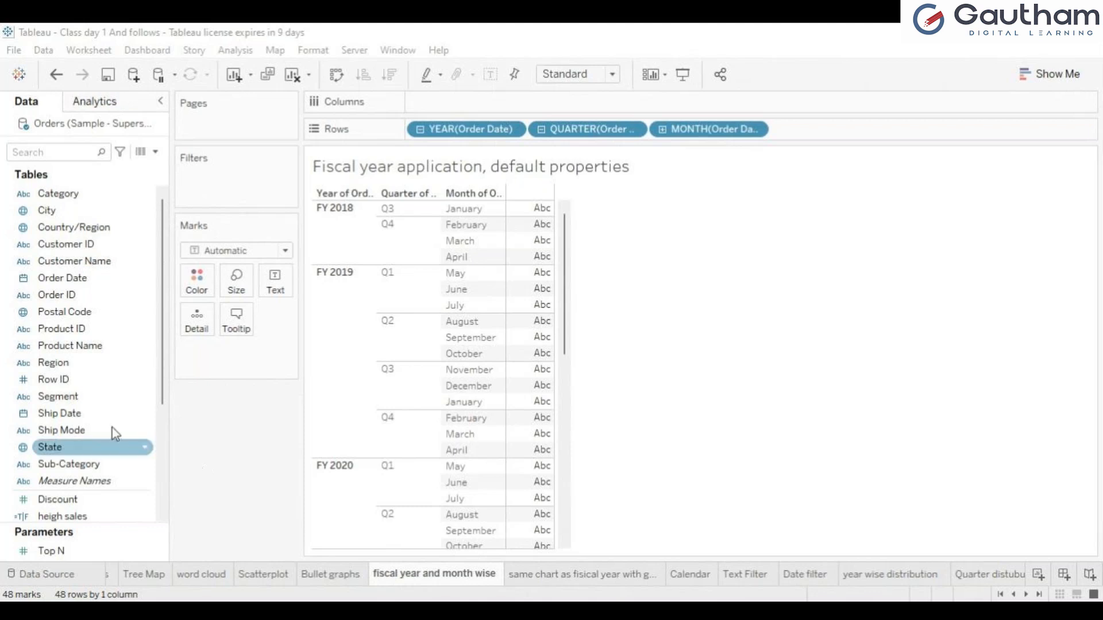
# Step: Set the fiscal year start of the Order Date field to April
pyautogui.click(330, 275)
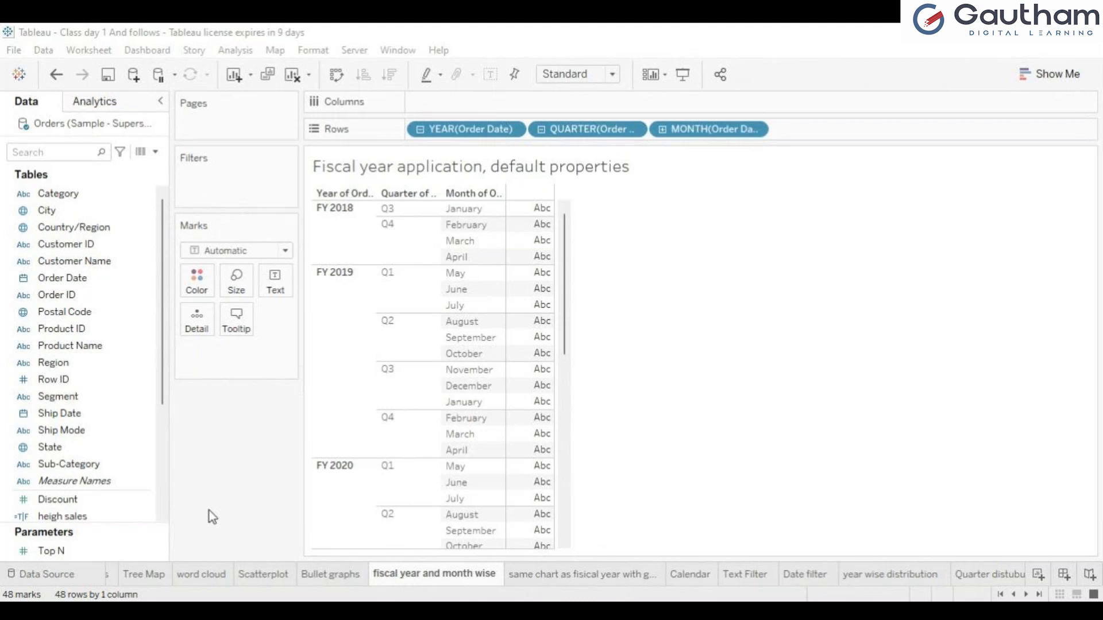
pyautogui.click(112, 282)
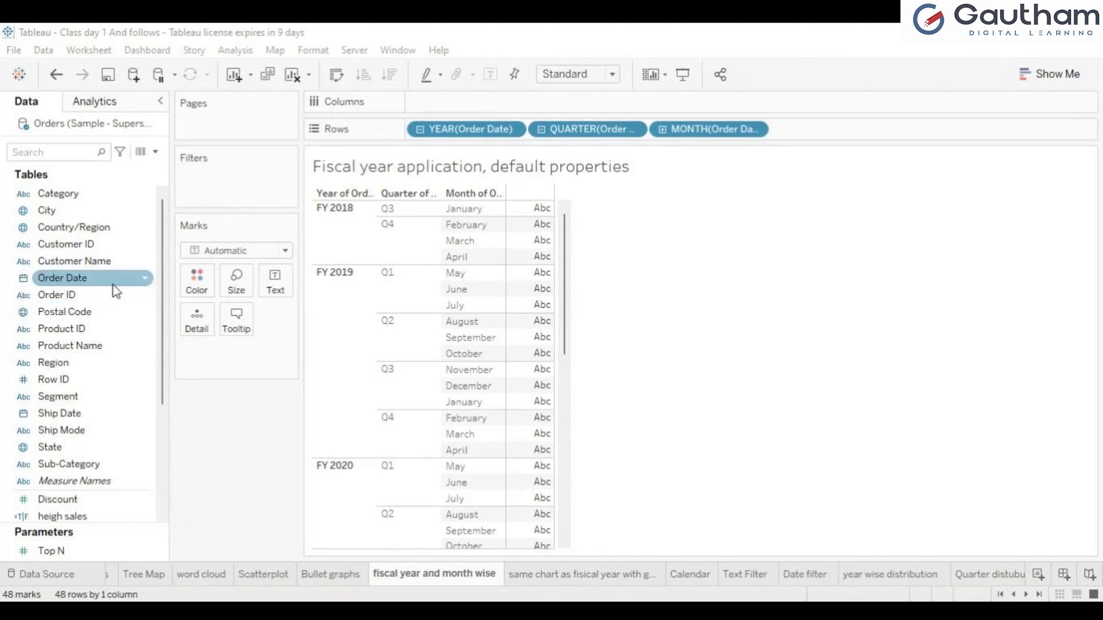
pyautogui.click(147, 284)
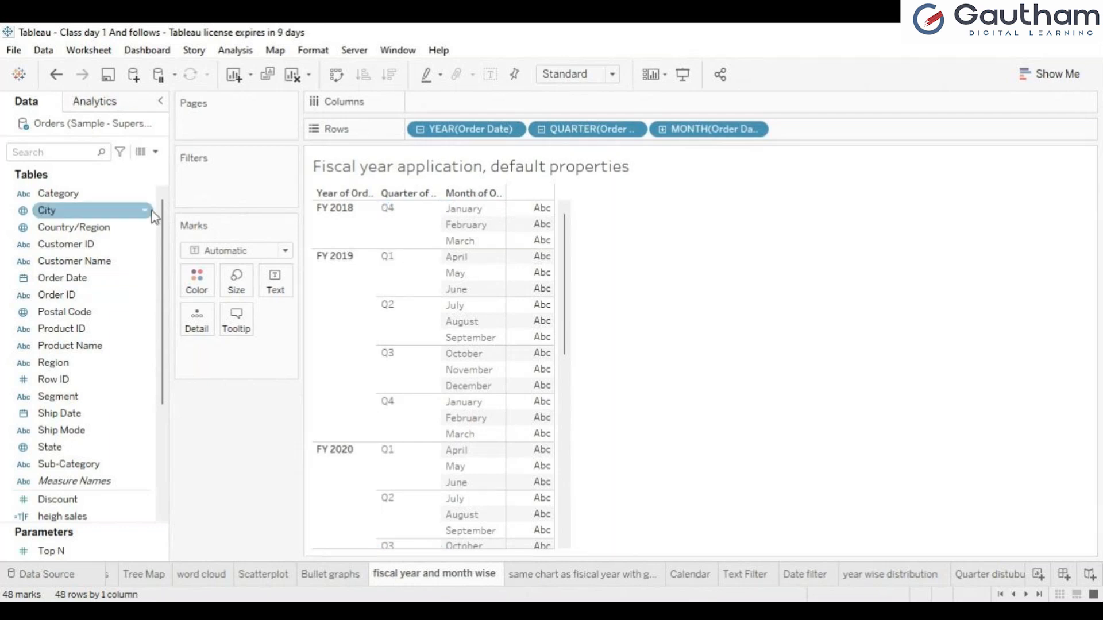
# Step: Set the fiscal year start of the Order Date field to February
pyautogui.click(145, 279)
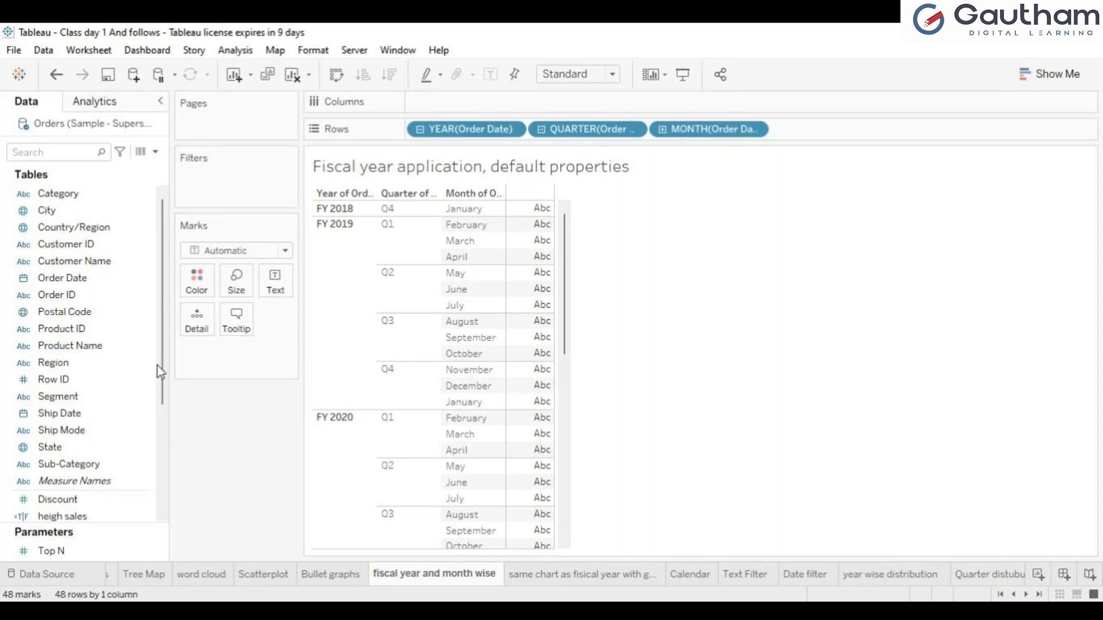
pyautogui.click(148, 286)
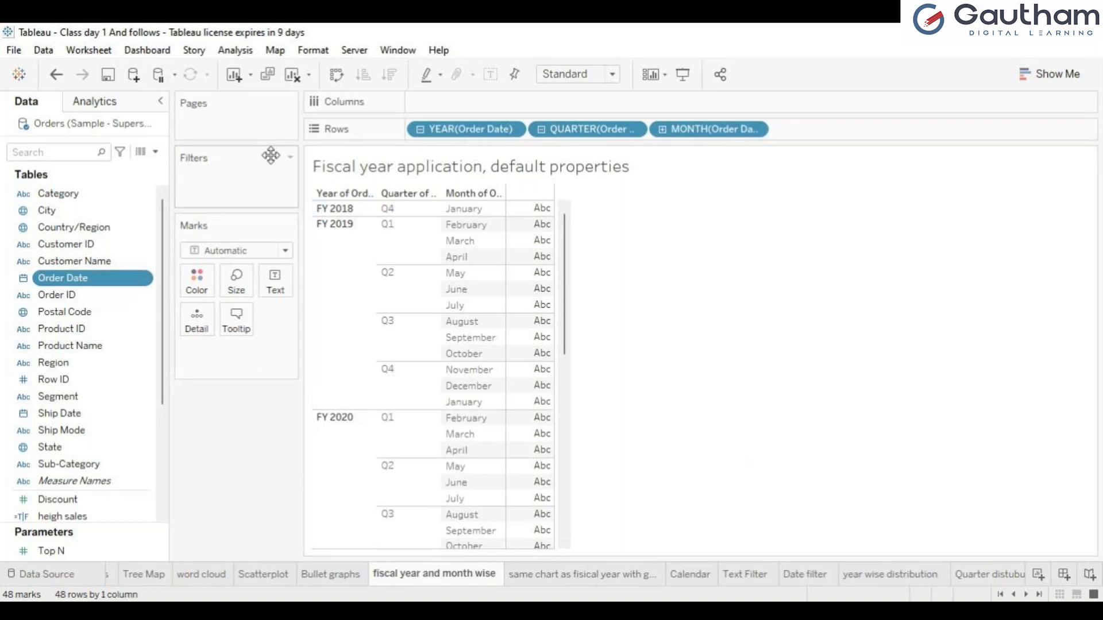
# Step: Clear the fiscal year and month wise sheet and rebuild its rows from Order Date, broken down by year, quarter and month
pyautogui.click(298, 80)
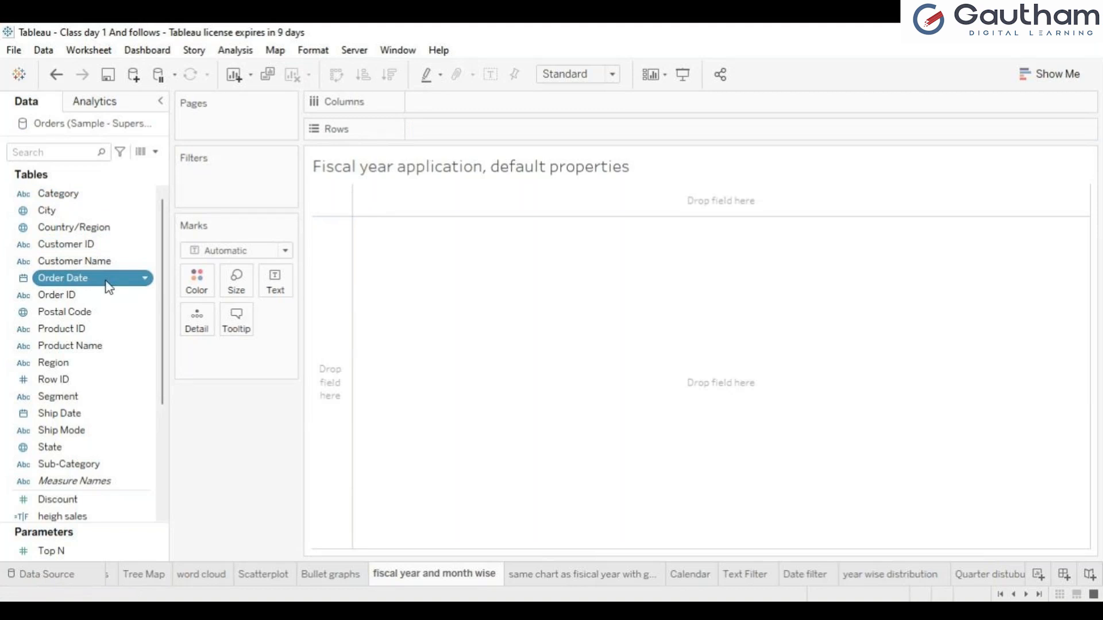
pyautogui.moveTo(109, 288); pyautogui.dragTo(475, 141)
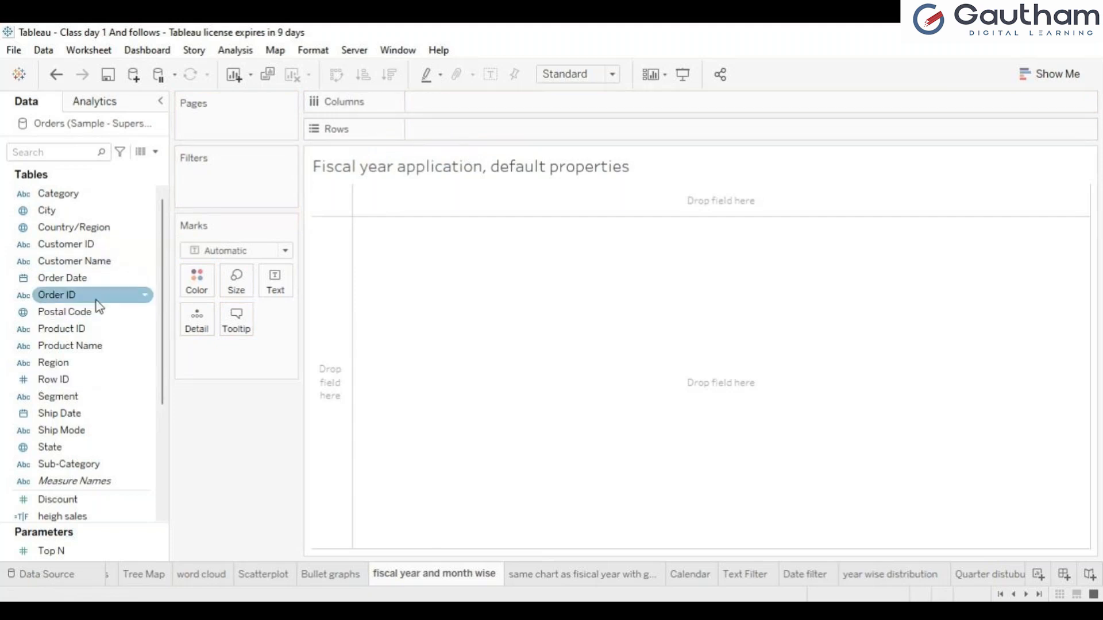
pyautogui.moveTo(101, 290); pyautogui.dragTo(475, 137)
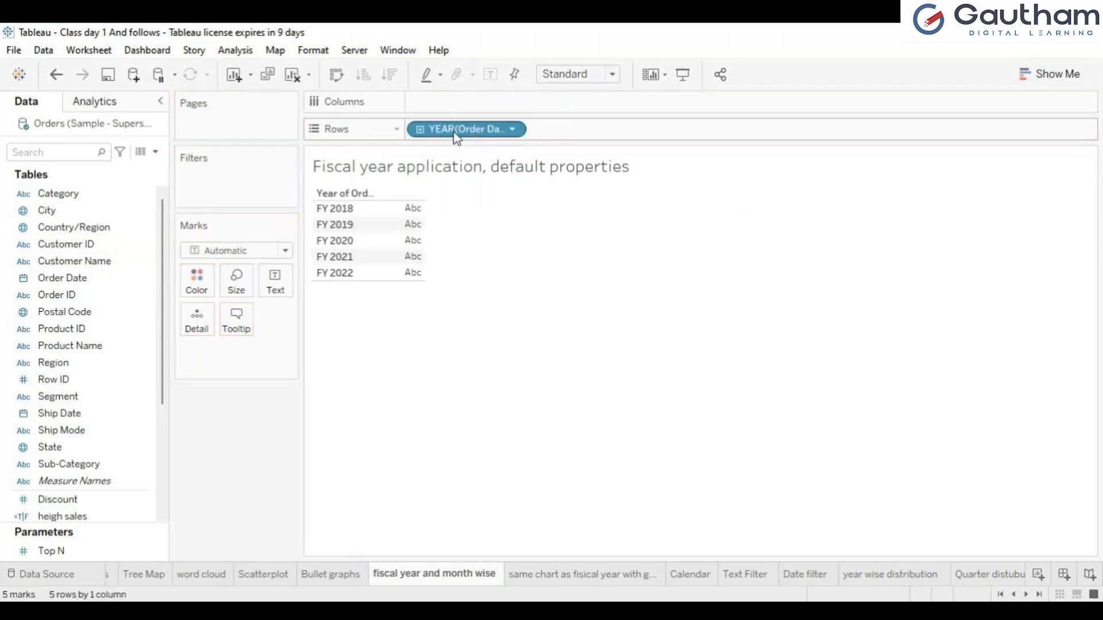
pyautogui.click(421, 129)
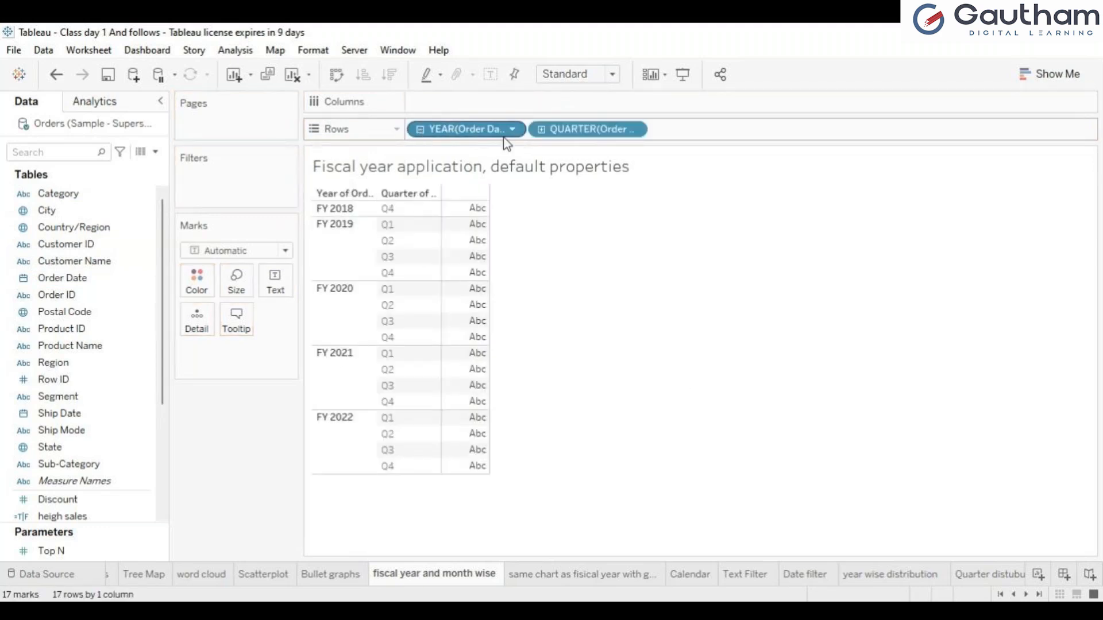
pyautogui.click(541, 130)
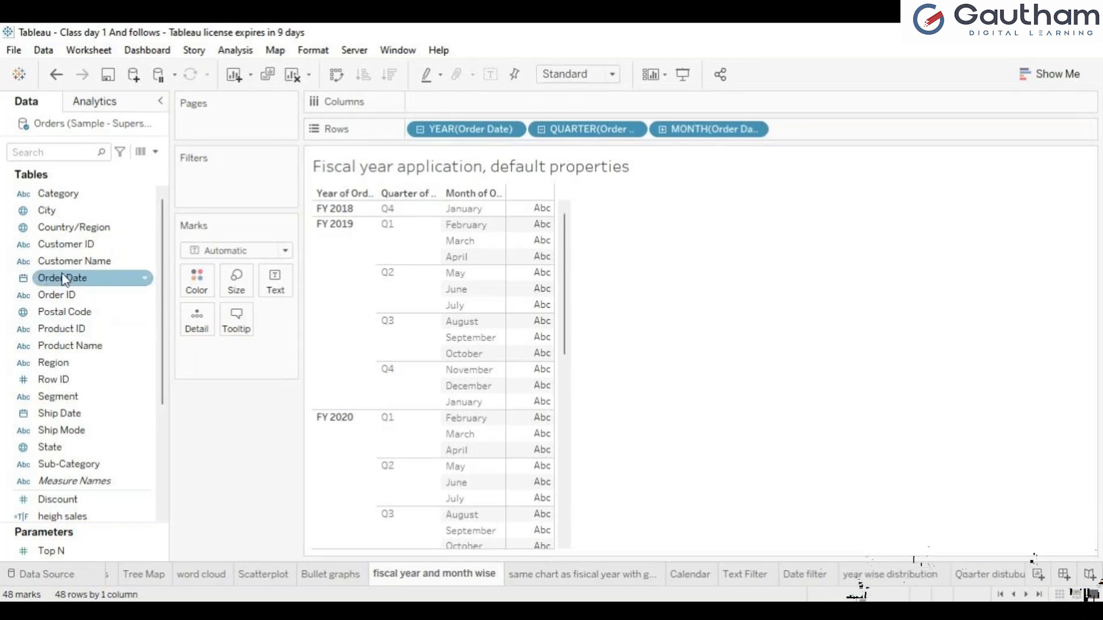
# Step: Try May as the fiscal year start of Order Date and reset it to January
pyautogui.click(143, 282)
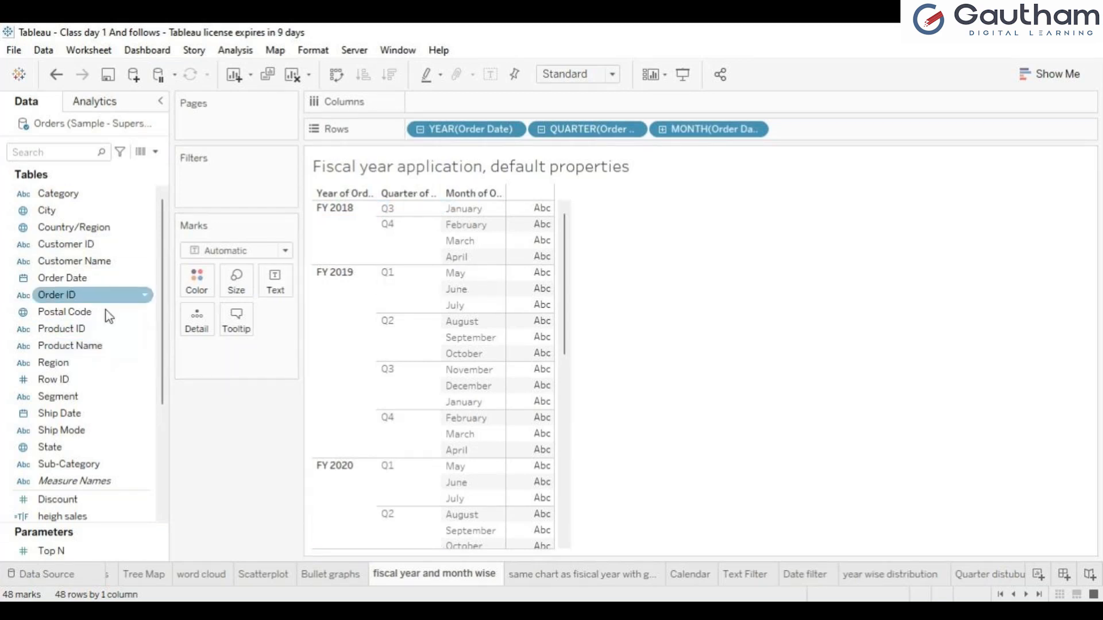
pyautogui.click(144, 280)
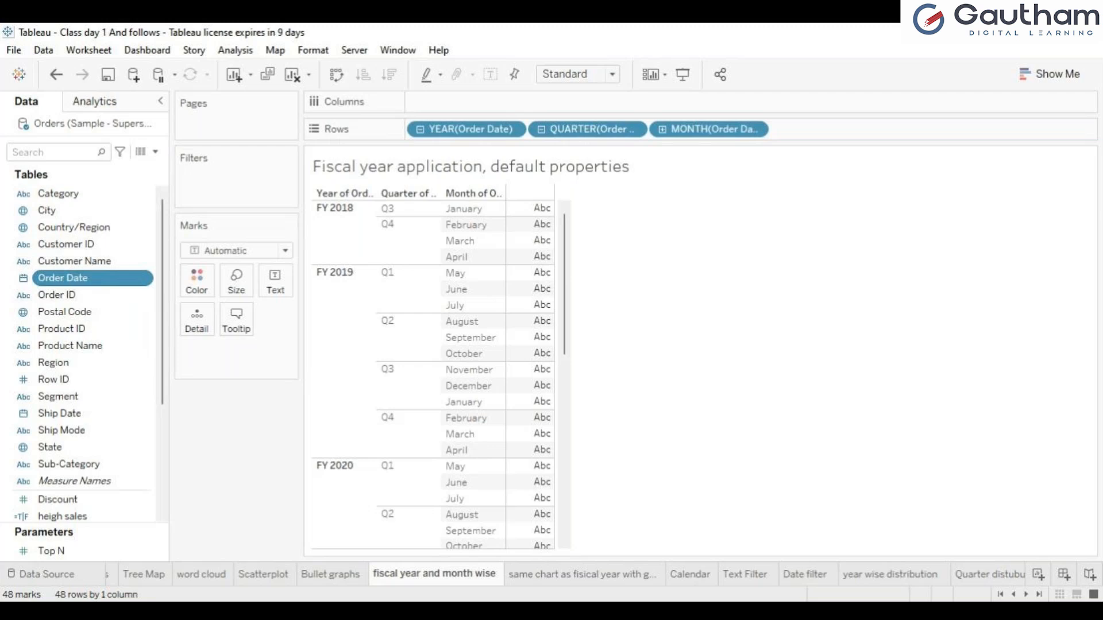
pyautogui.click(454, 440)
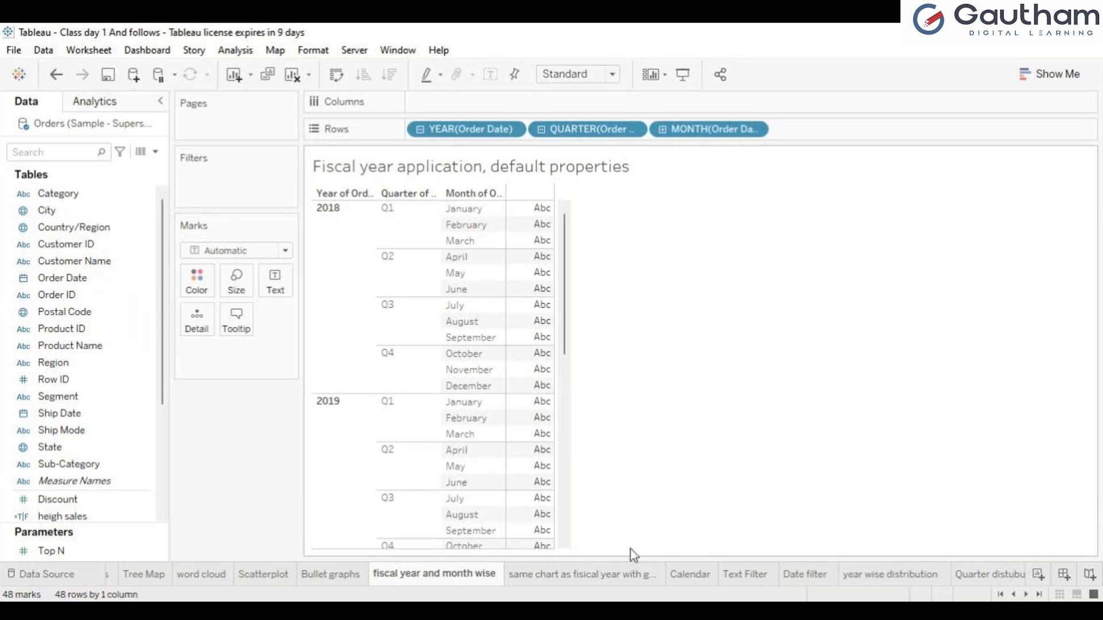
# Step: Clear the "same chart as fisical year with graphs" sheet and lay out Order Date with quarter and month in rows and year in columns
pyautogui.click(605, 576)
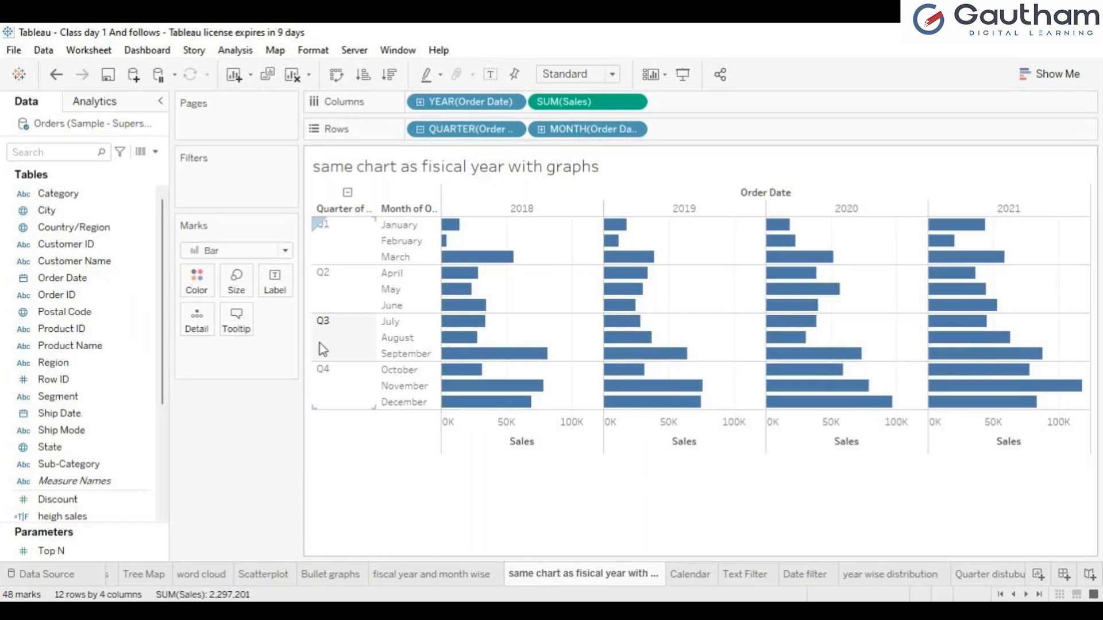
pyautogui.click(292, 80)
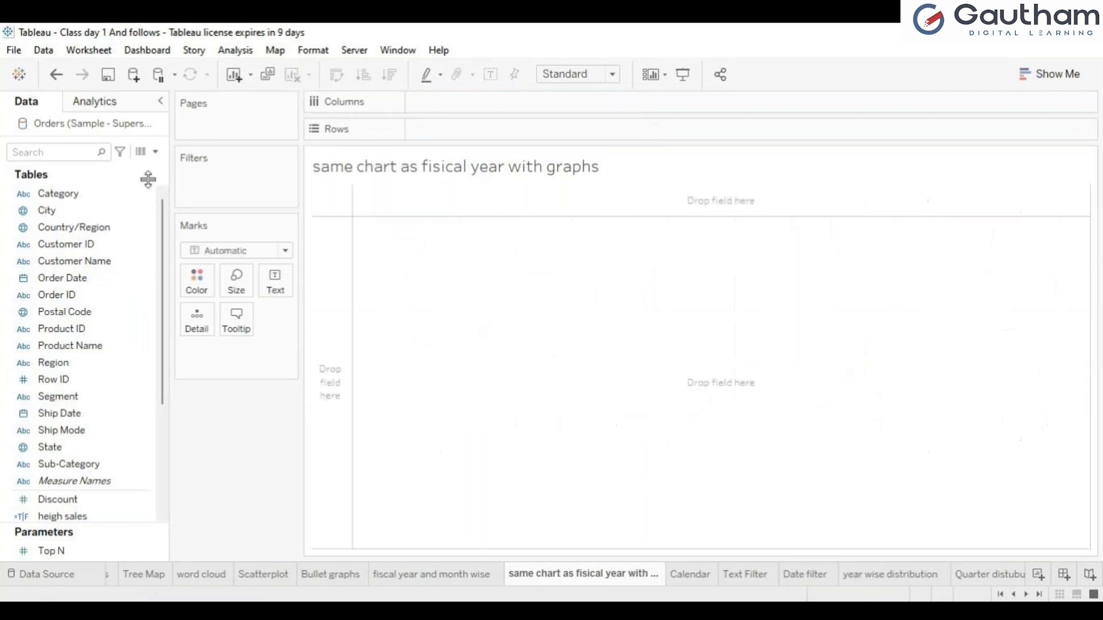
pyautogui.moveTo(46, 281); pyautogui.dragTo(428, 140)
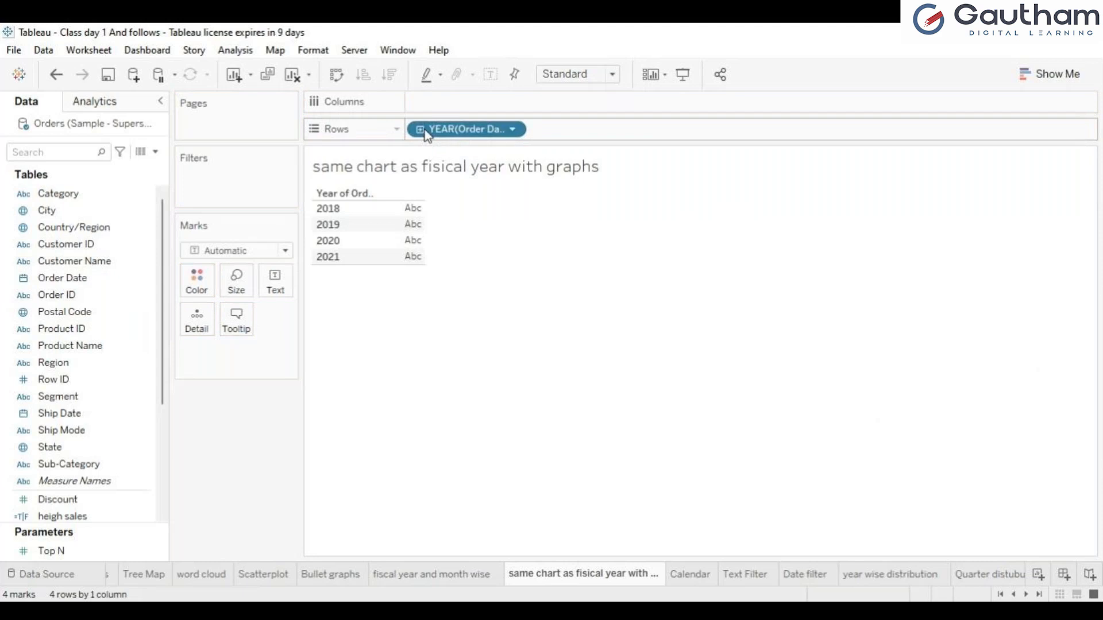
pyautogui.click(424, 130)
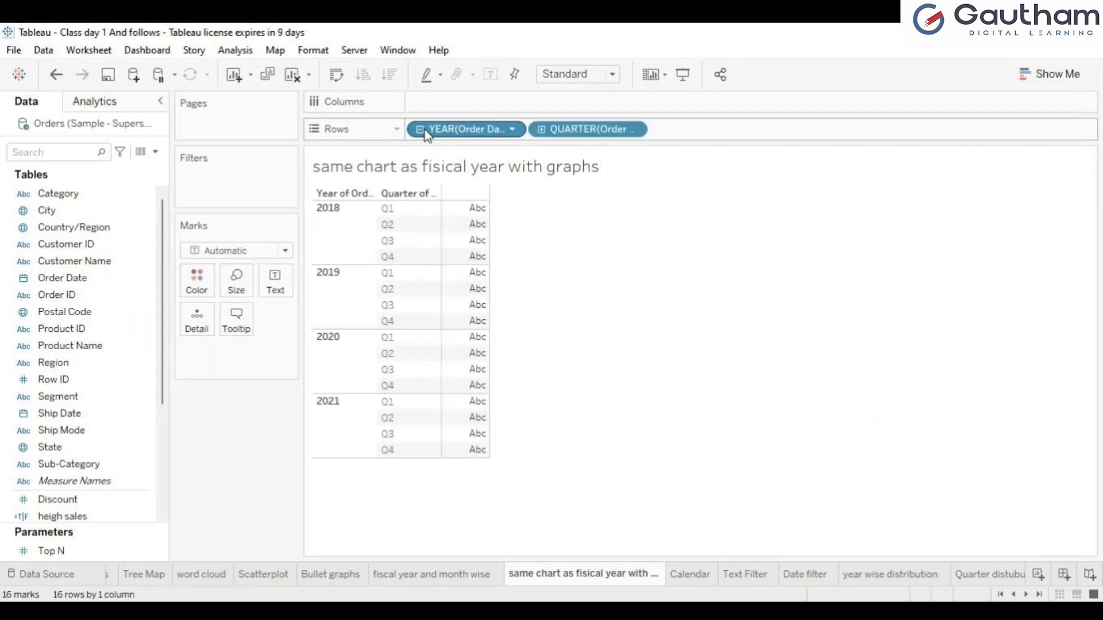
pyautogui.click(540, 131)
pyautogui.moveTo(485, 131); pyautogui.dragTo(473, 109)
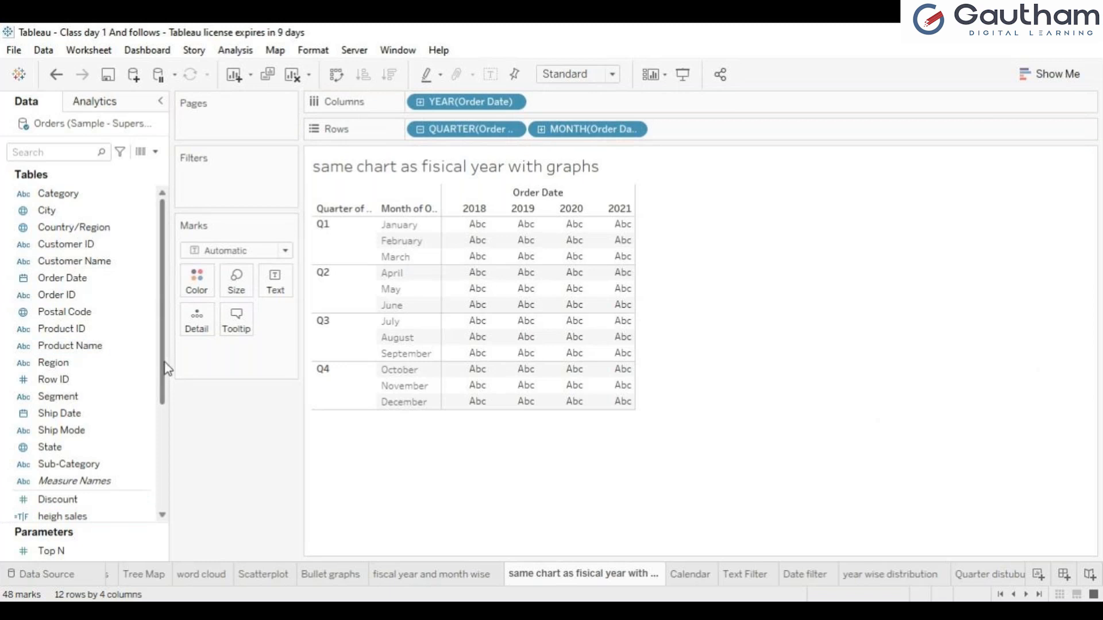
# Step: Add Sales to the columns after the year and display the marks as bars
pyautogui.scroll(-2, 139, 425)
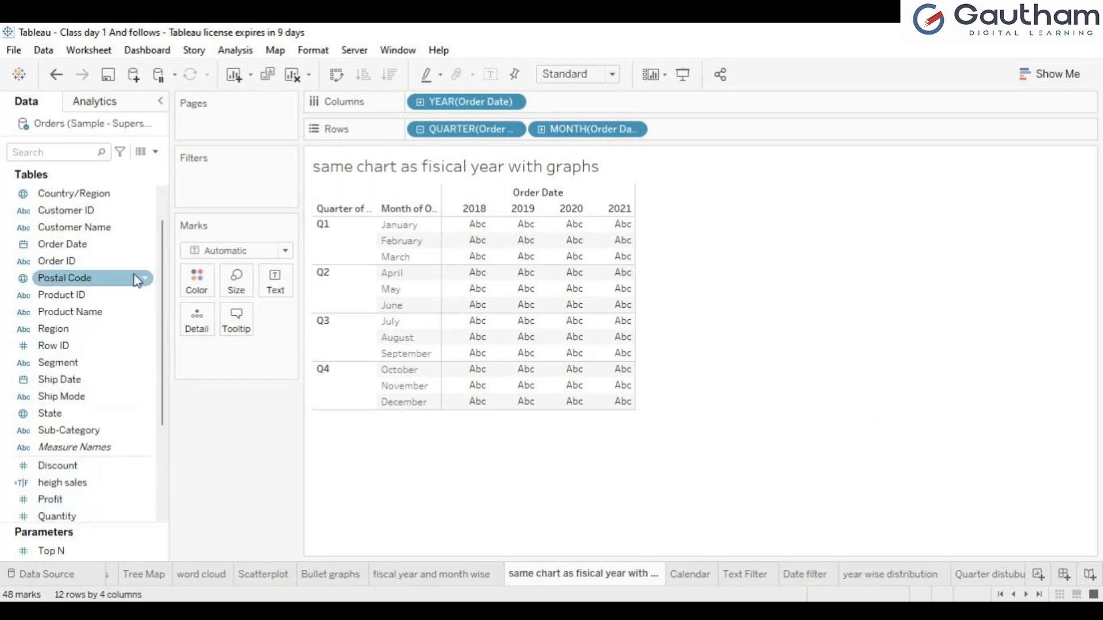
pyautogui.click(67, 152)
pyautogui.write('sal')
pyautogui.click(74, 224)
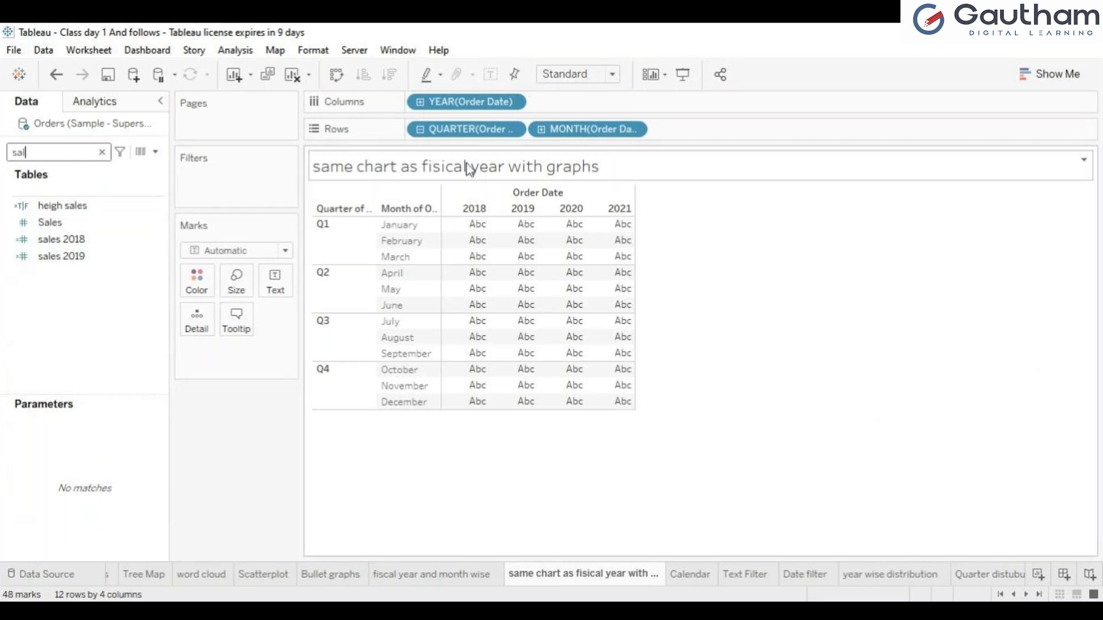
pyautogui.moveTo(45, 223)
pyautogui.mouseDown()
pyautogui.moveTo(562, 128)
pyautogui.moveTo(545, 102)
pyautogui.mouseUp()
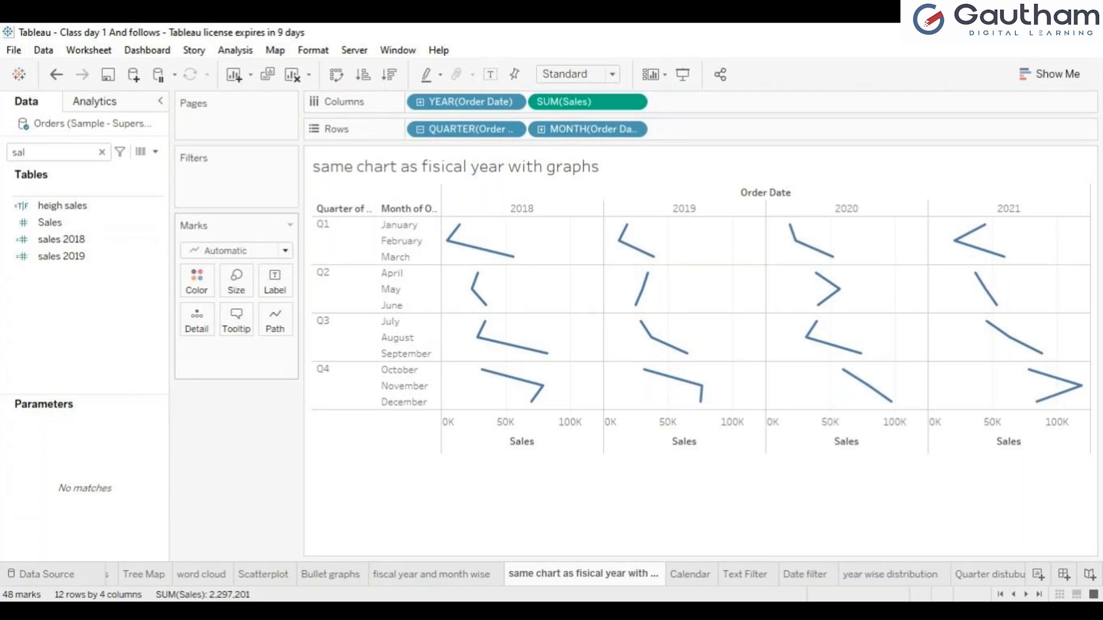
pyautogui.click(253, 286)
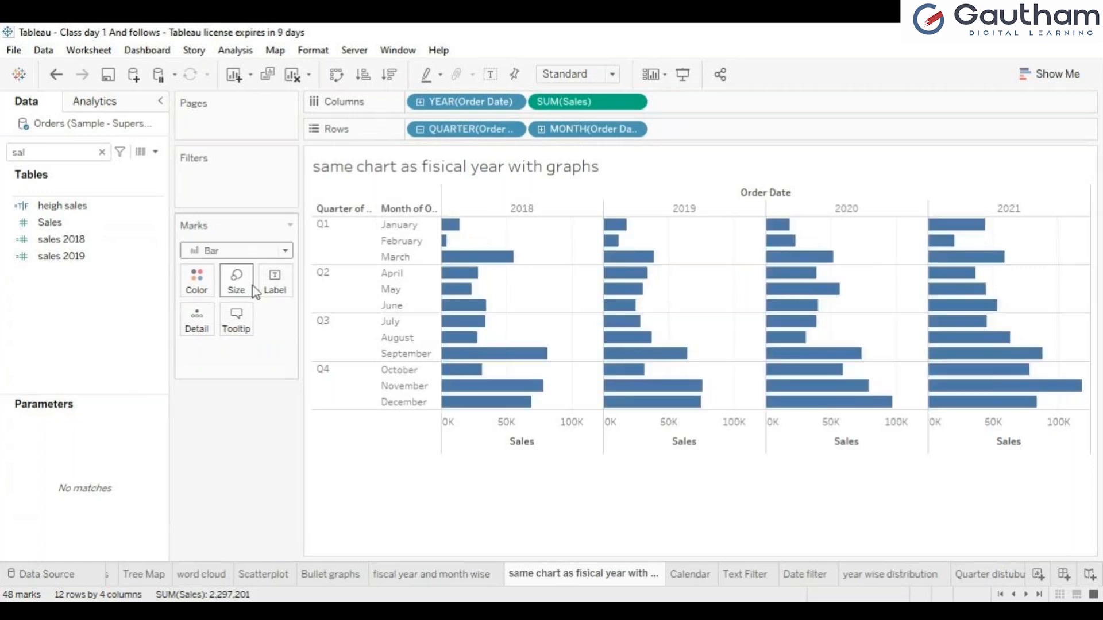
# Step: Clear the field search and label the bars with the sum of Sales
pyautogui.click(80, 151)
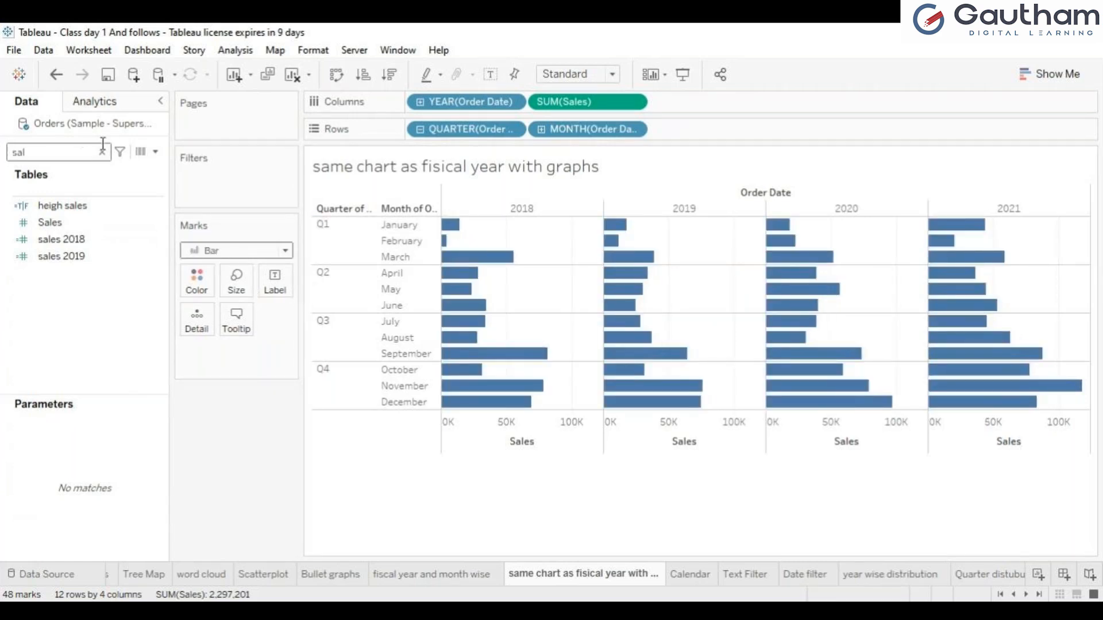
pyautogui.click(102, 152)
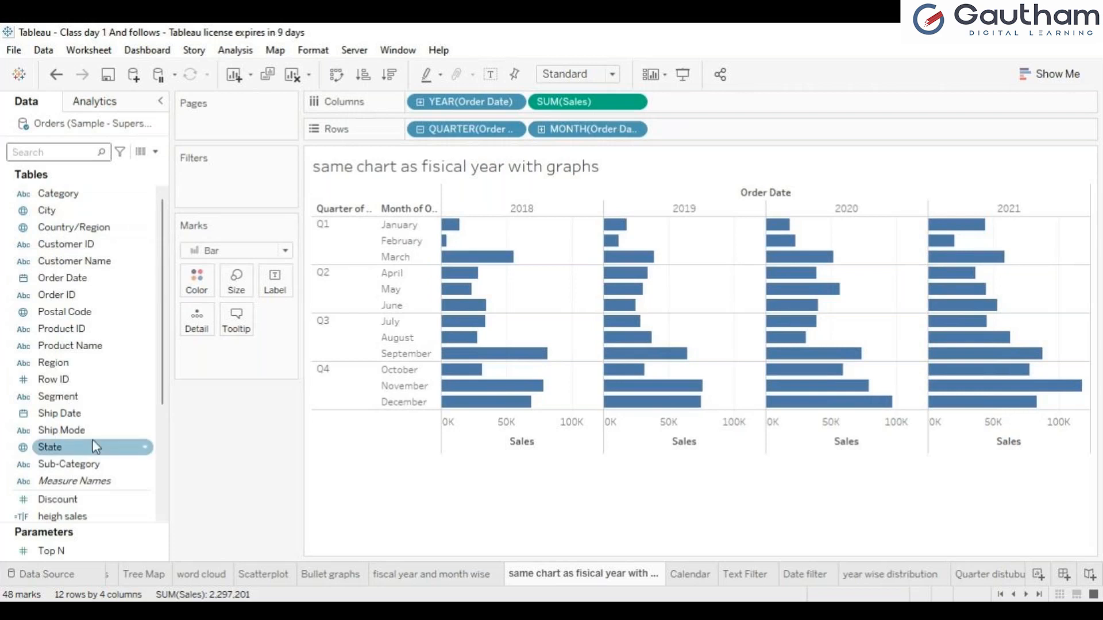
pyautogui.scroll(-1, 162, 409)
pyautogui.moveTo(162, 409); pyautogui.dragTo(160, 443)
pyautogui.click(115, 464)
pyautogui.moveTo(95, 481); pyautogui.dragTo(285, 284)
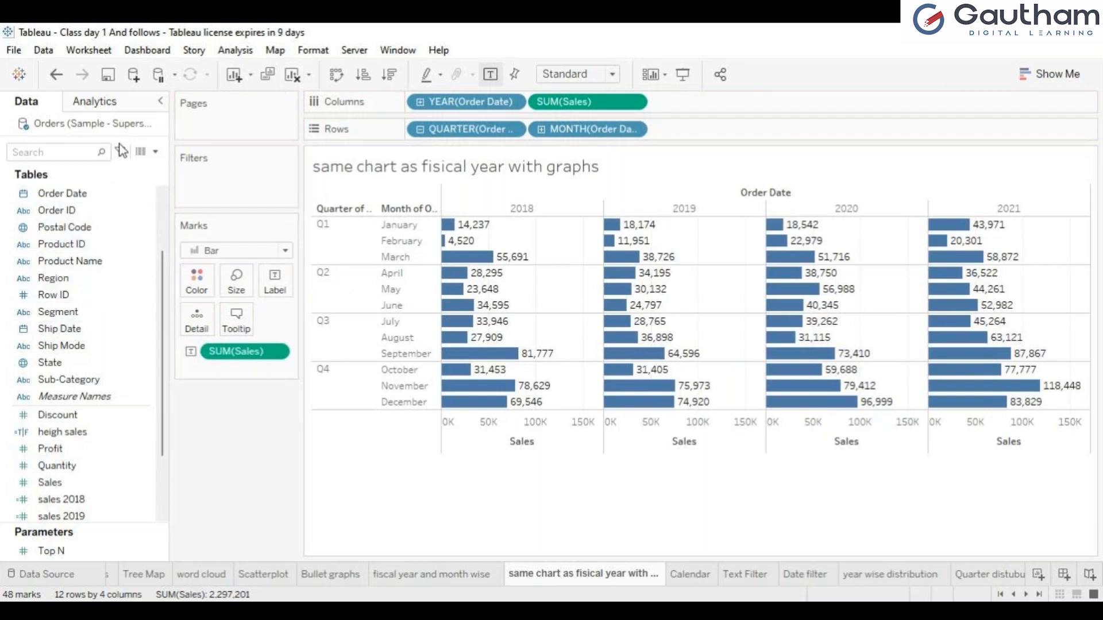
# Step: Set the fiscal year start of Order Date to February and compare the month-wise table with the bar chart sheet
pyautogui.click(142, 198)
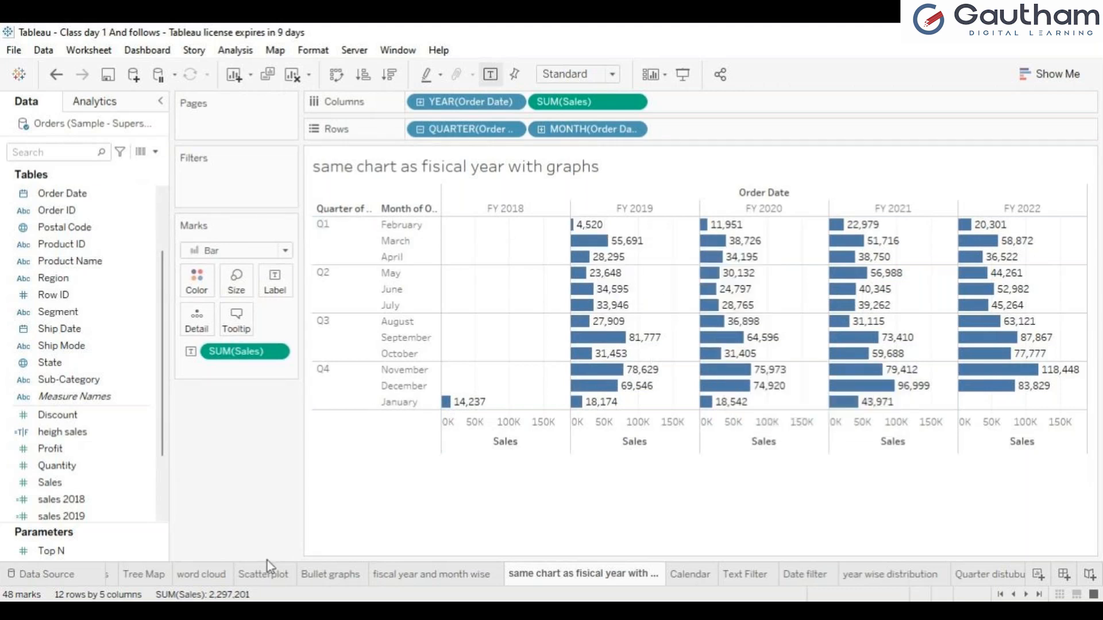
pyautogui.click(491, 571)
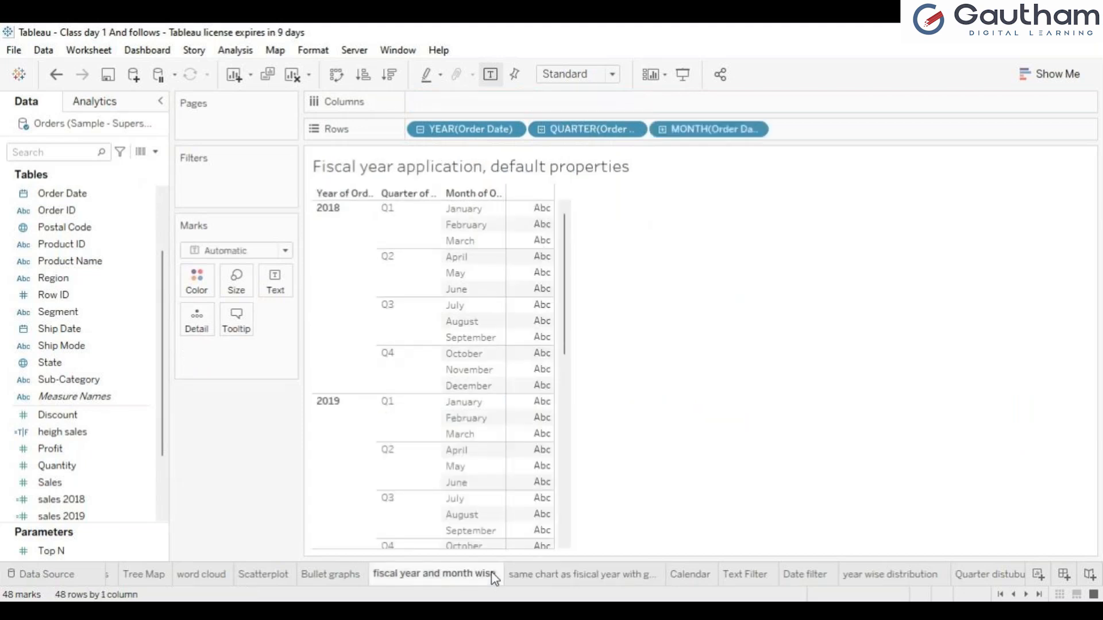
pyautogui.click(535, 572)
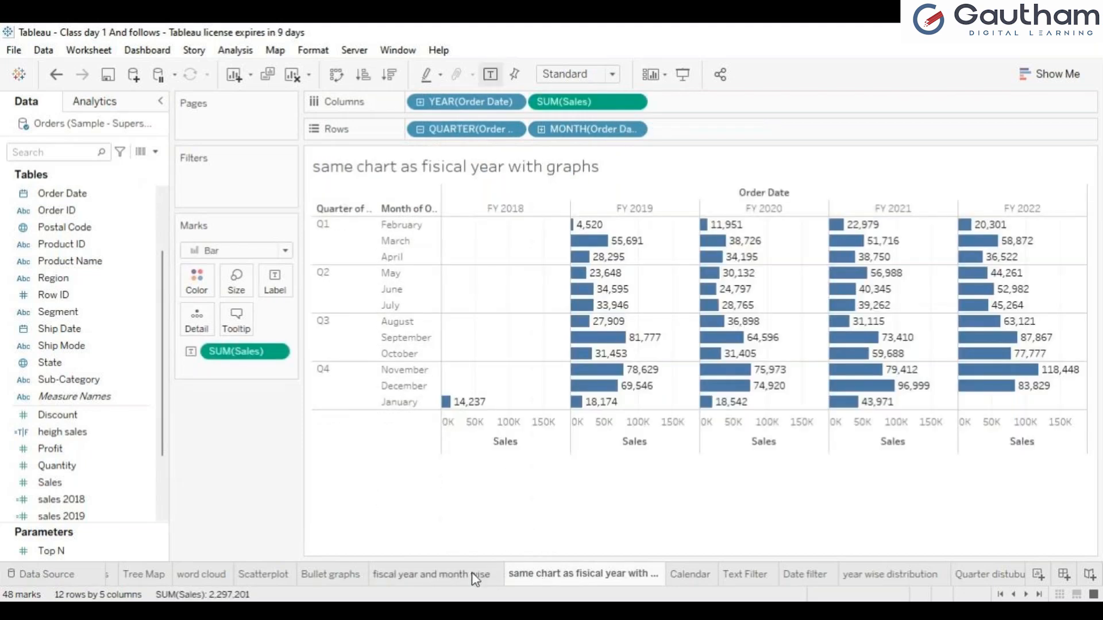
pyautogui.click(471, 572)
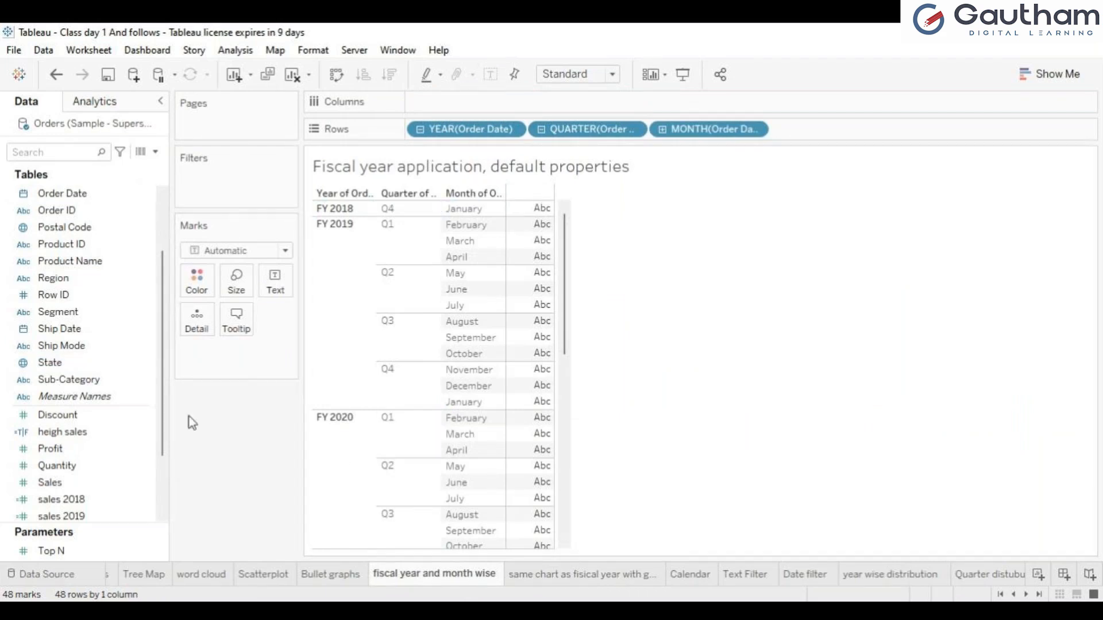
pyautogui.click(567, 576)
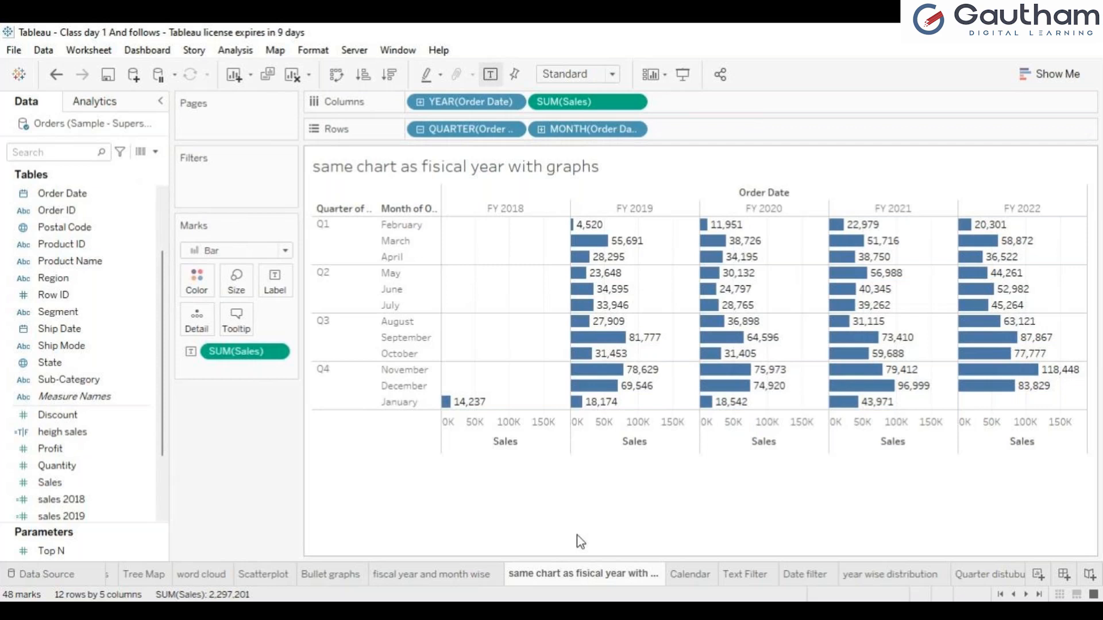
# Step: Examine the Calendar sheet in presentation mode and in the normal view, and check the chart types suggested by Show Me
pyautogui.click(686, 577)
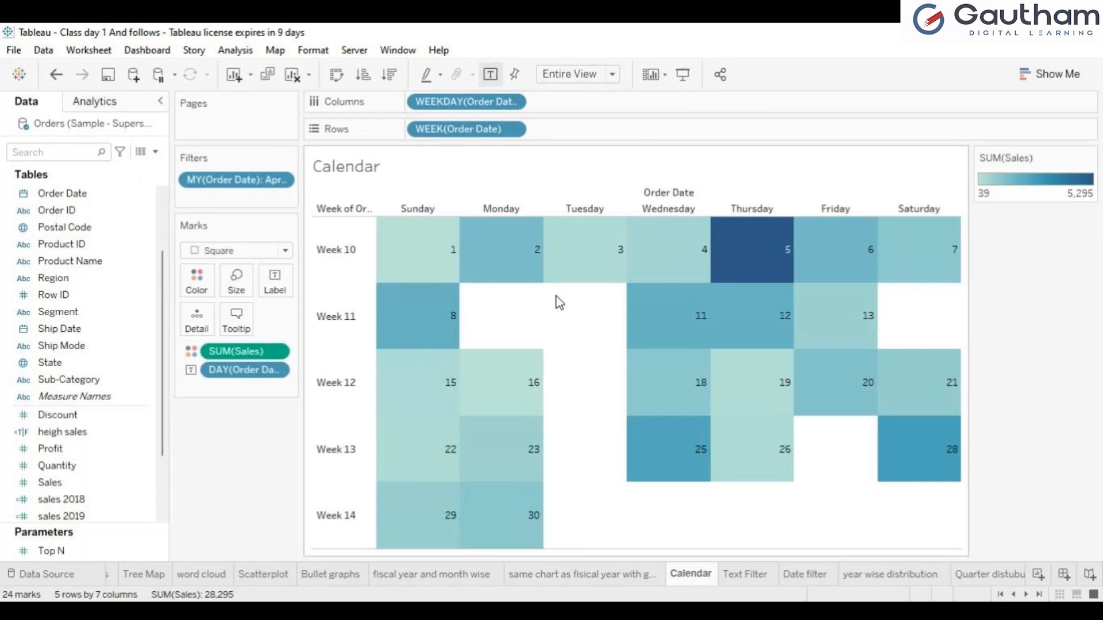
pyautogui.click(693, 72)
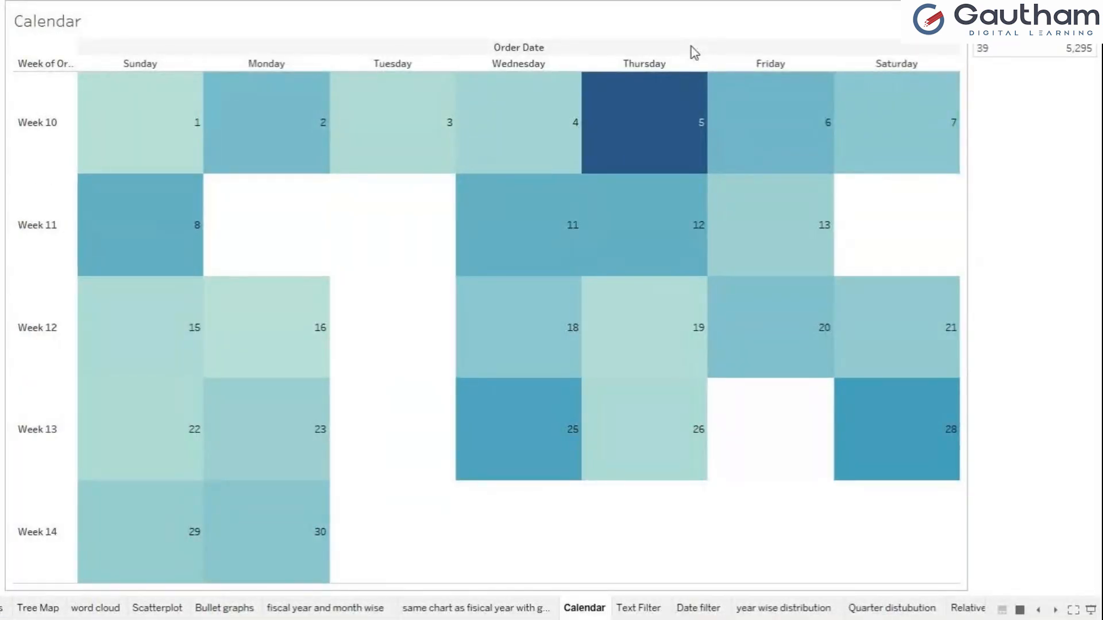
pyautogui.press('Escape')
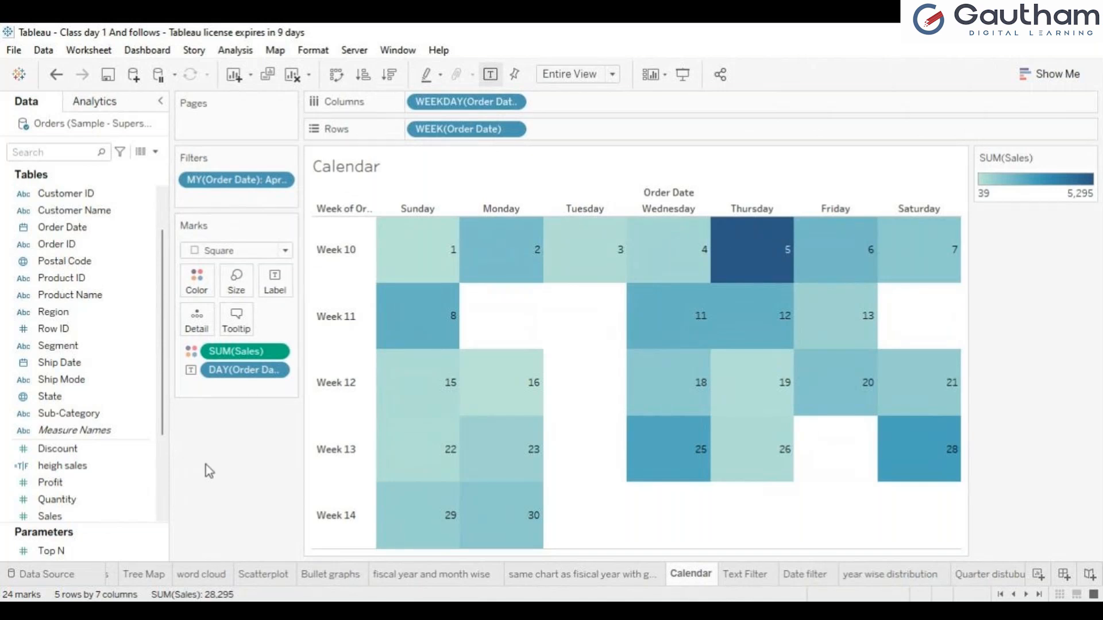
pyautogui.click(1054, 89)
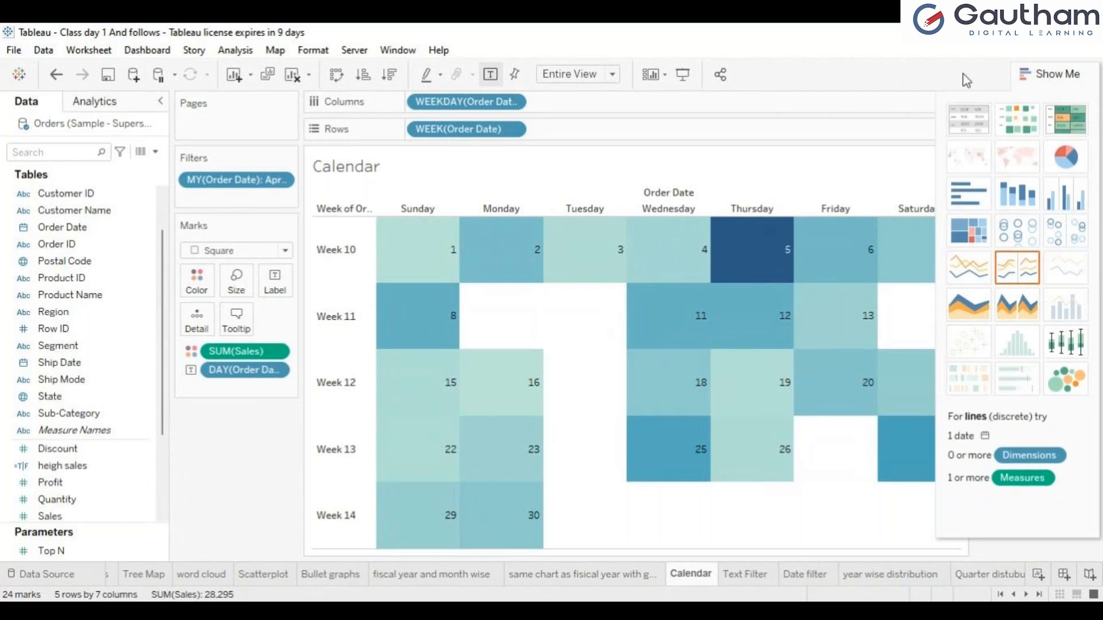
pyautogui.click(1050, 68)
pyautogui.moveTo(622, 489)
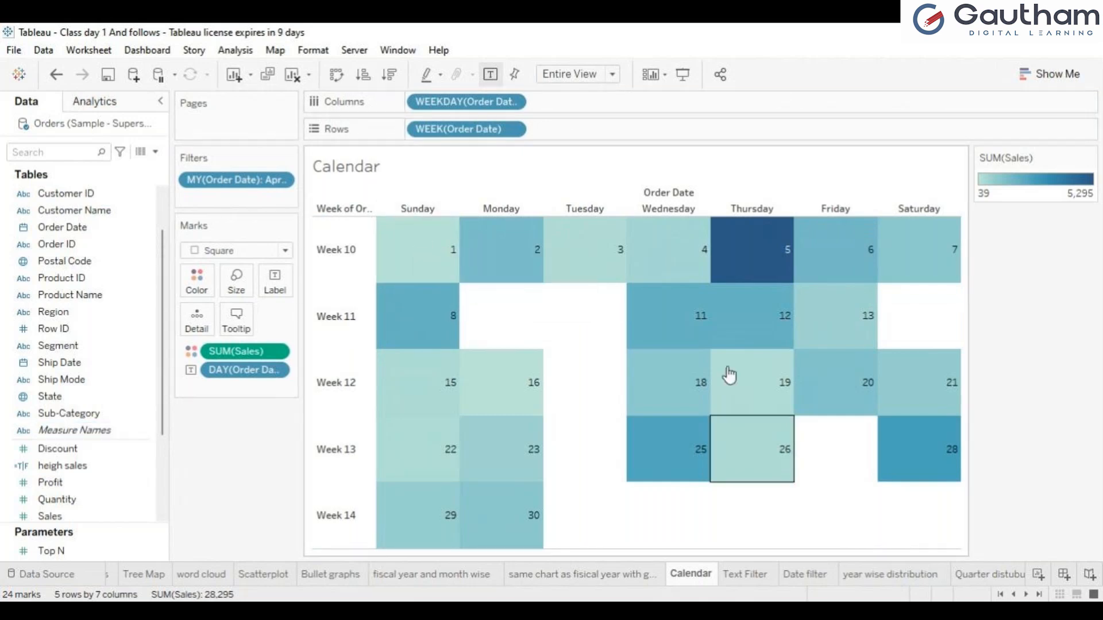
# Step: Clear the Calendar sheet and lay out Order Date by weekday in the columns and by week number in the rows
pyautogui.click(561, 568)
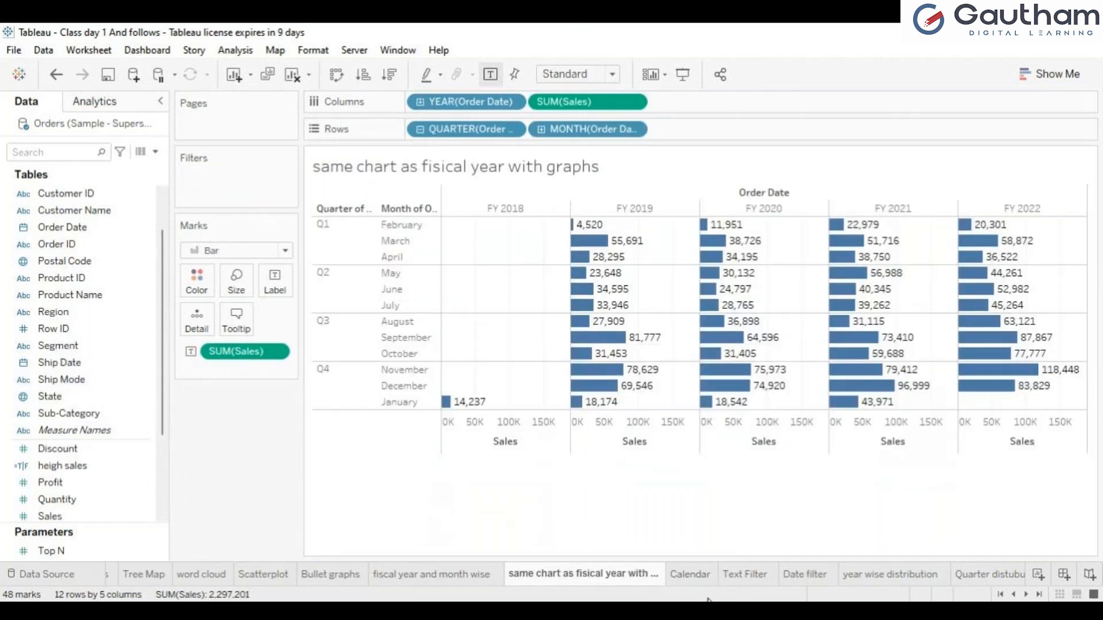
pyautogui.click(689, 574)
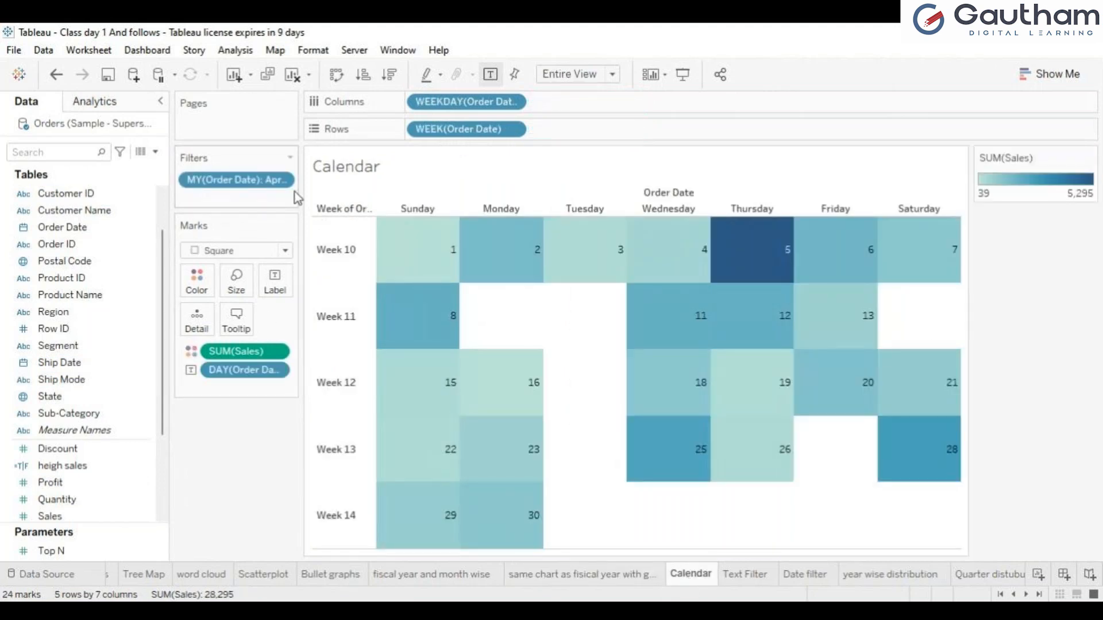
pyautogui.click(294, 75)
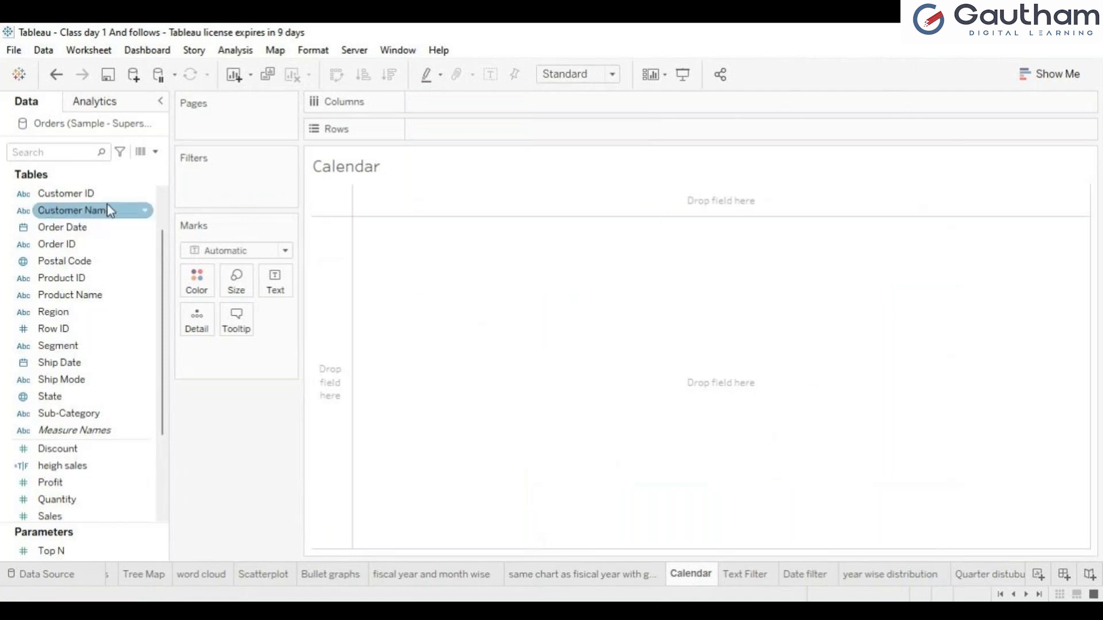
pyautogui.moveTo(69, 228); pyautogui.dragTo(467, 115)
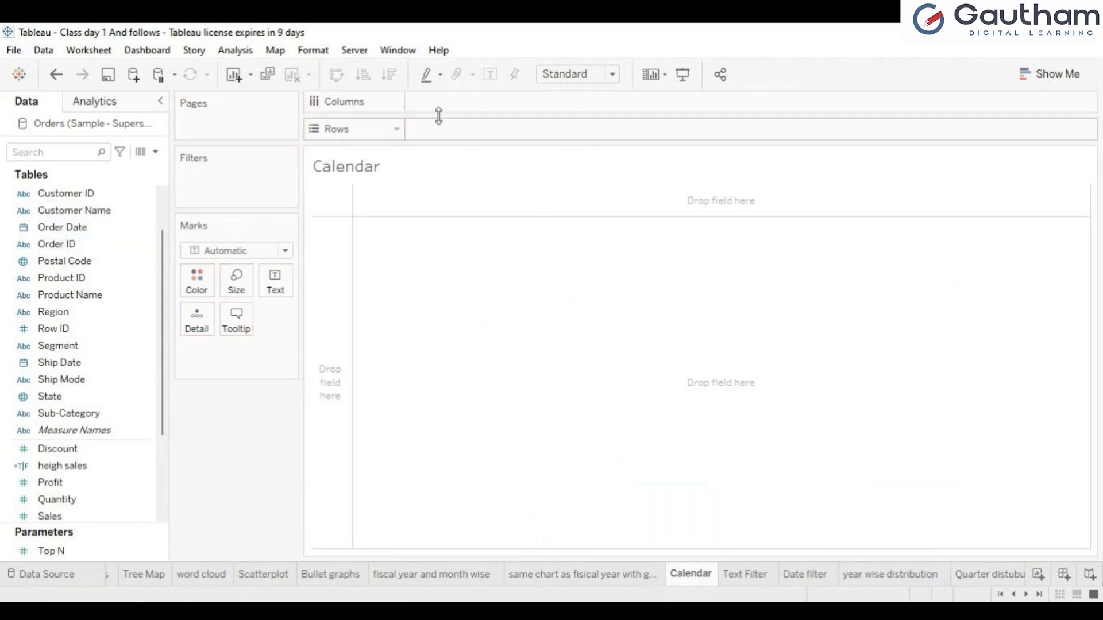
pyautogui.moveTo(81, 230); pyautogui.dragTo(475, 104)
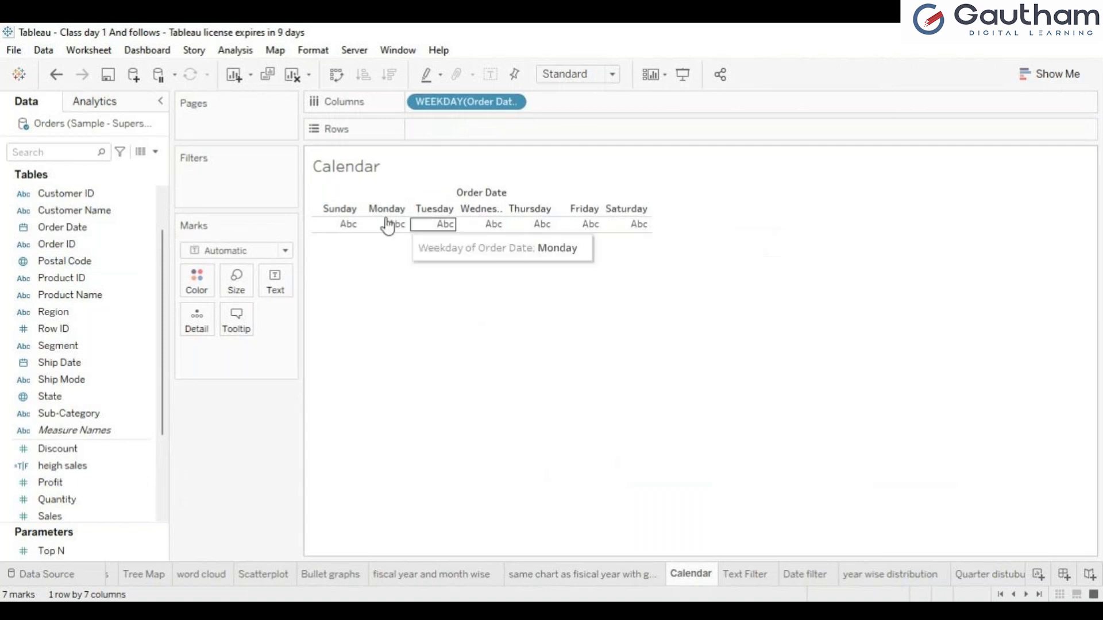
pyautogui.click(73, 279)
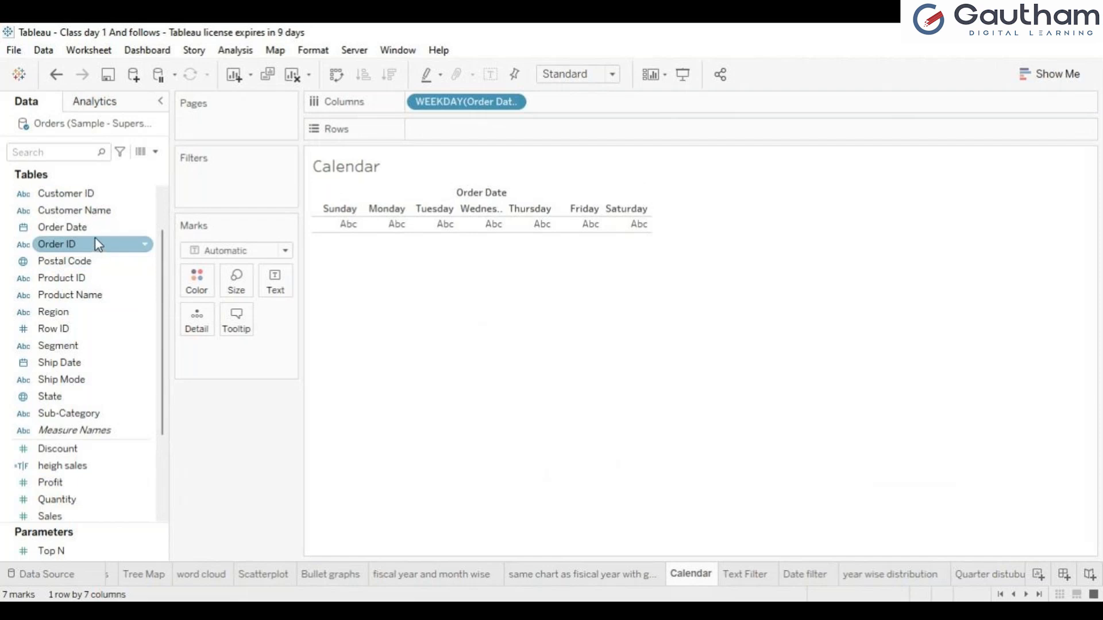
pyautogui.moveTo(63, 227); pyautogui.dragTo(489, 131)
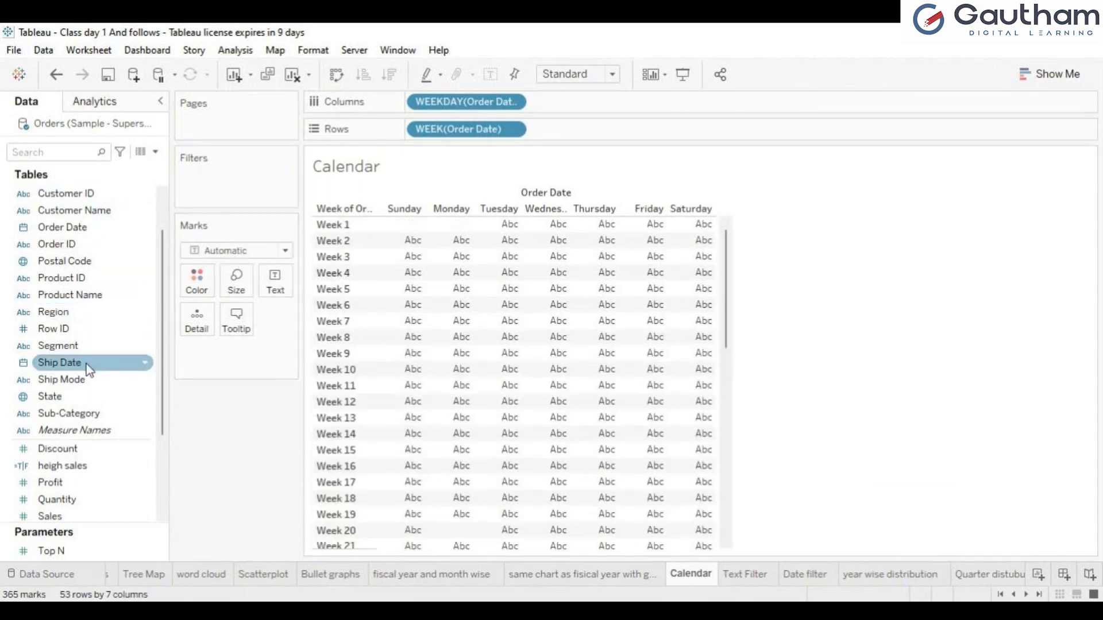
# Step: Add a weekday filter on Order Date with all seven days selected
pyautogui.moveTo(113, 234); pyautogui.dragTo(256, 168)
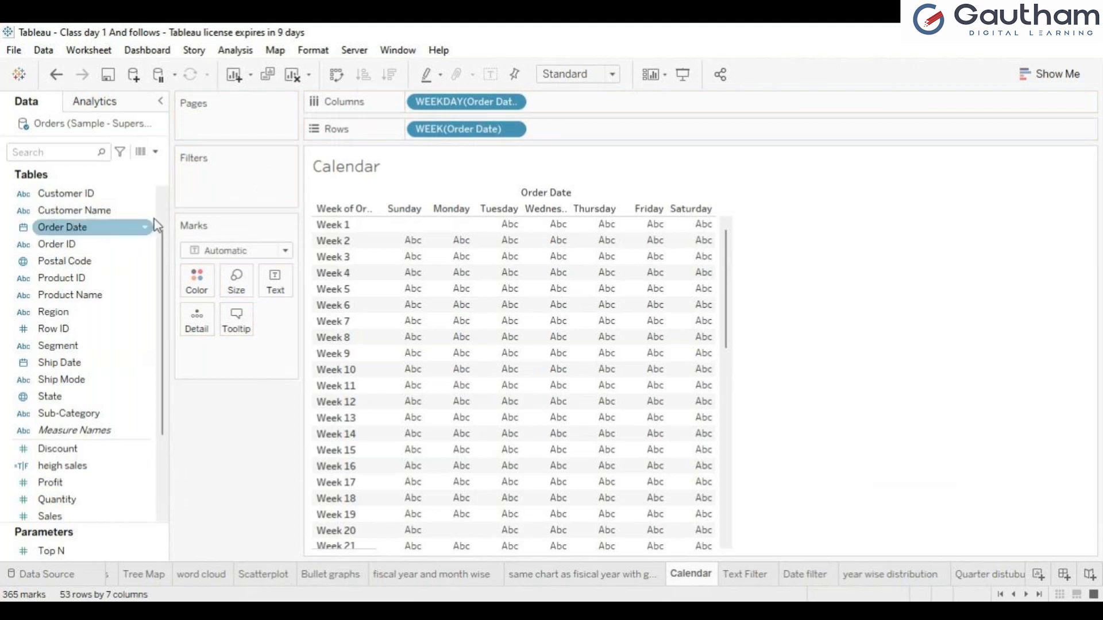
pyautogui.moveTo(117, 229); pyautogui.dragTo(243, 172)
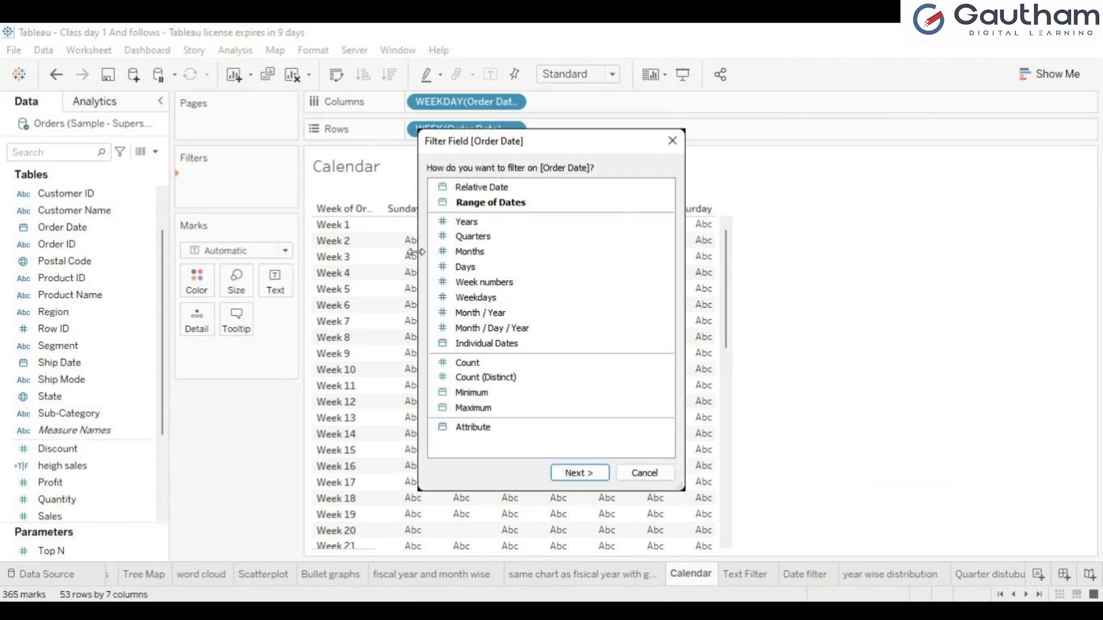
pyautogui.click(481, 297)
pyautogui.doubleClick(478, 296)
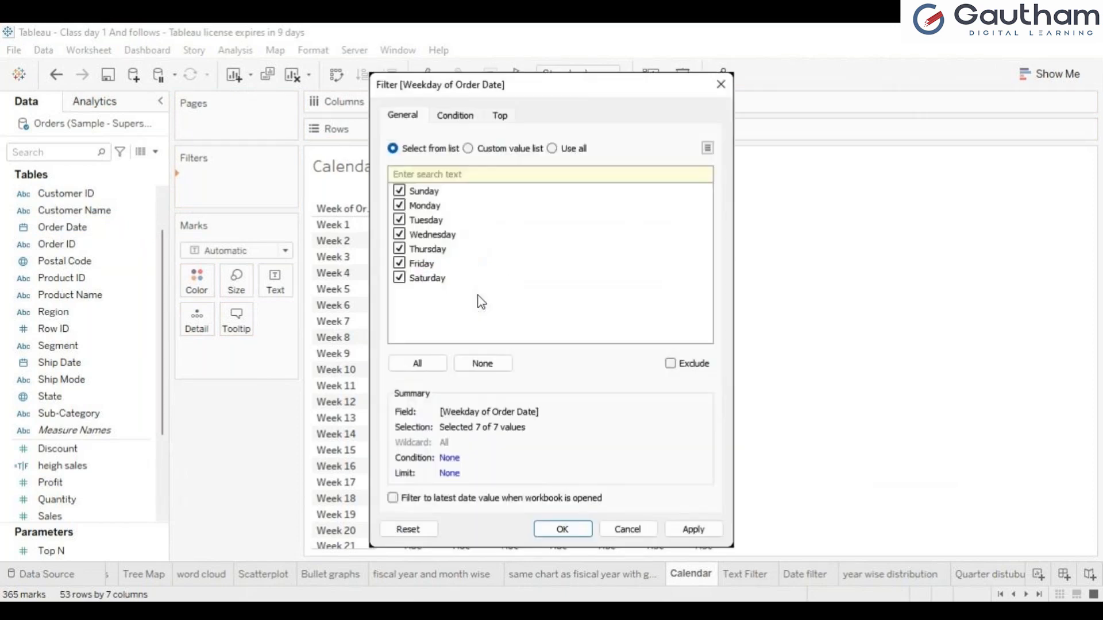
pyautogui.click(563, 529)
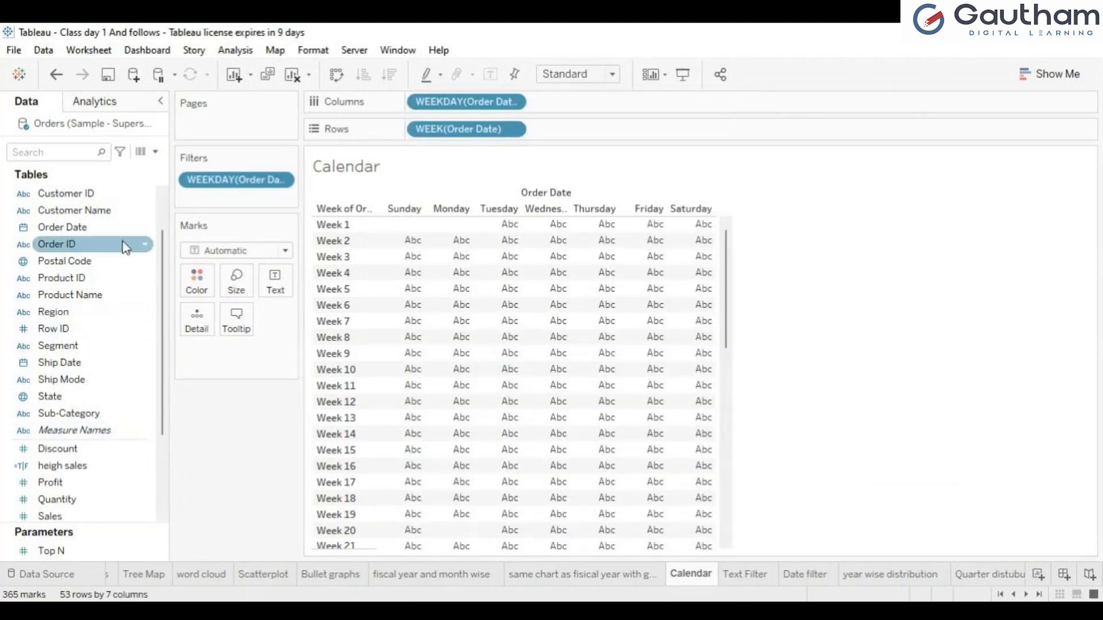
# Step: Remove the weekday filter of Order Date from the Calendar sheet
pyautogui.click(281, 182)
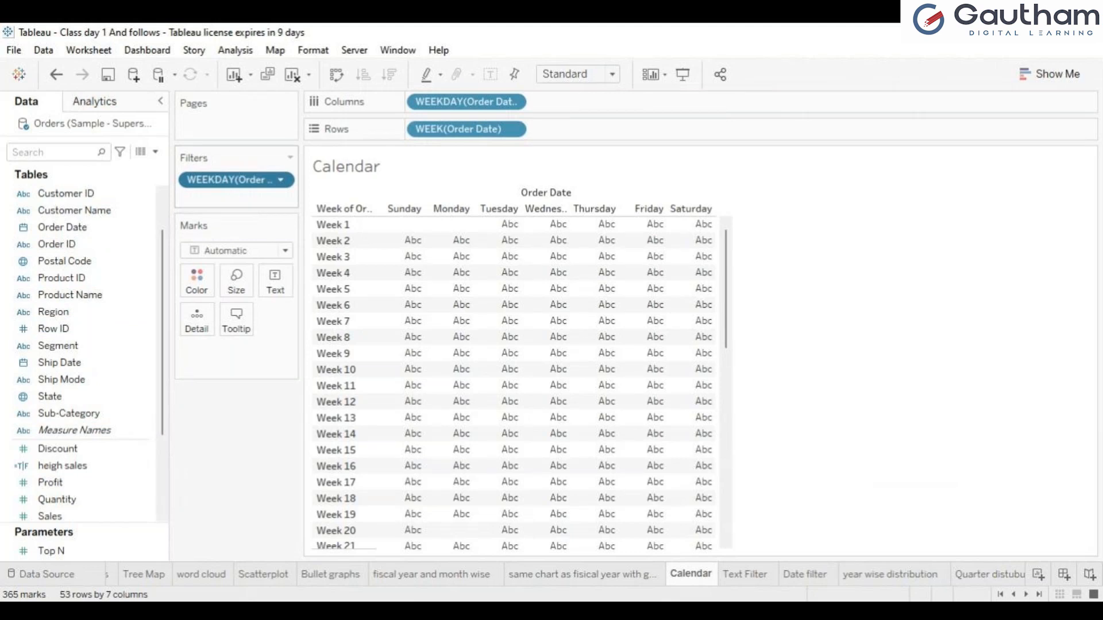
pyautogui.click(277, 364)
pyautogui.click(694, 528)
pyautogui.click(43, 213)
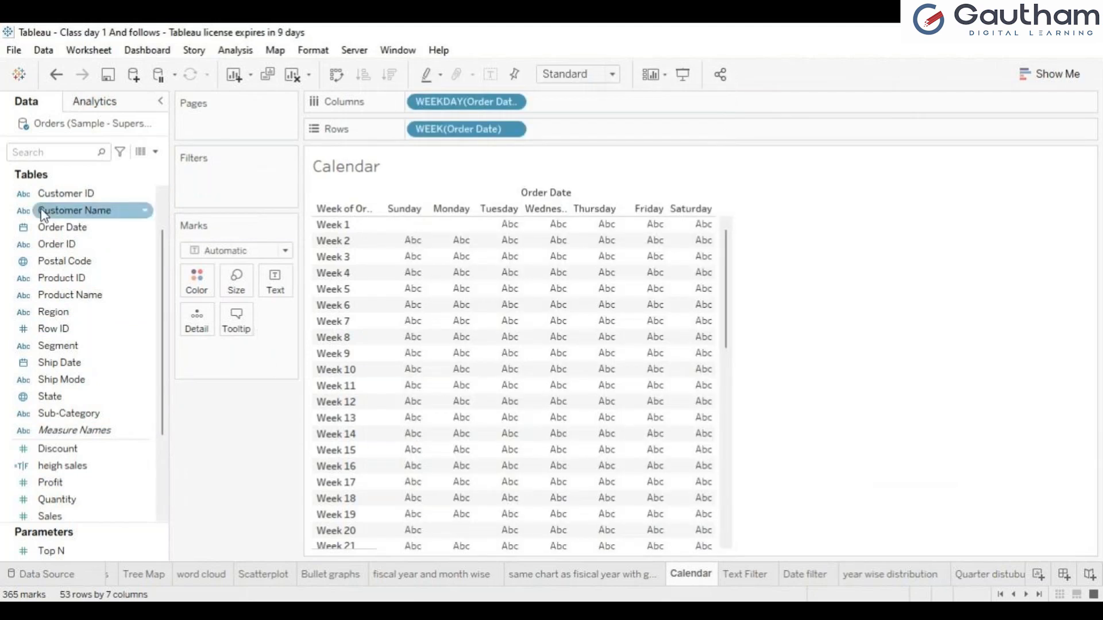
# Step: Undo the filter, layout and clearing changes to restore the original calendar chart
pyautogui.hotkey('ctrl', 'z')
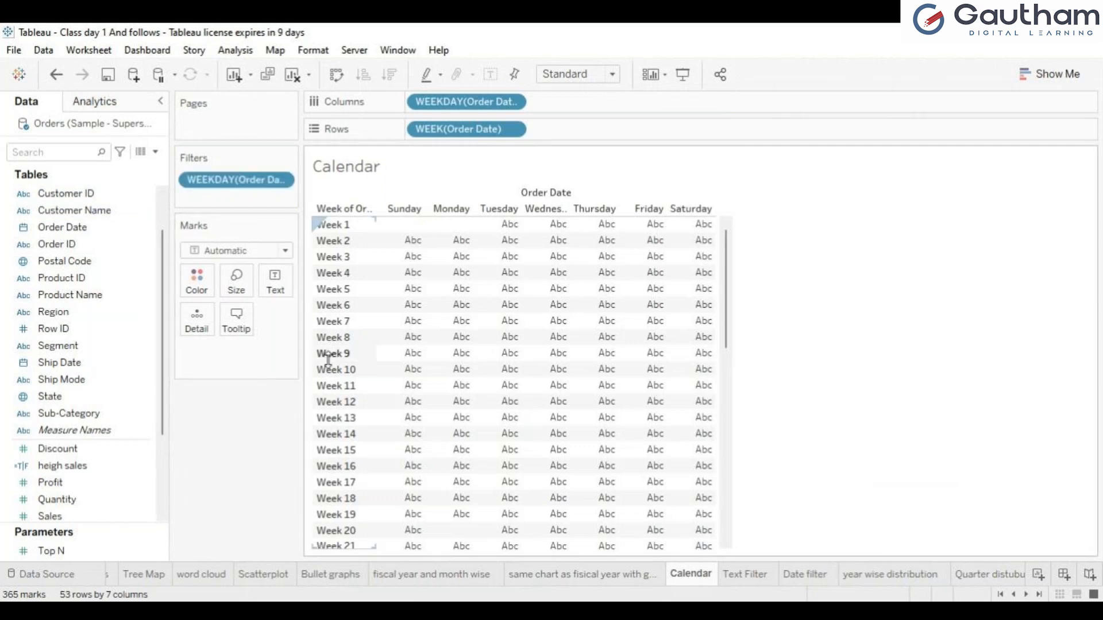
pyautogui.hotkey('ctrl', 'z')
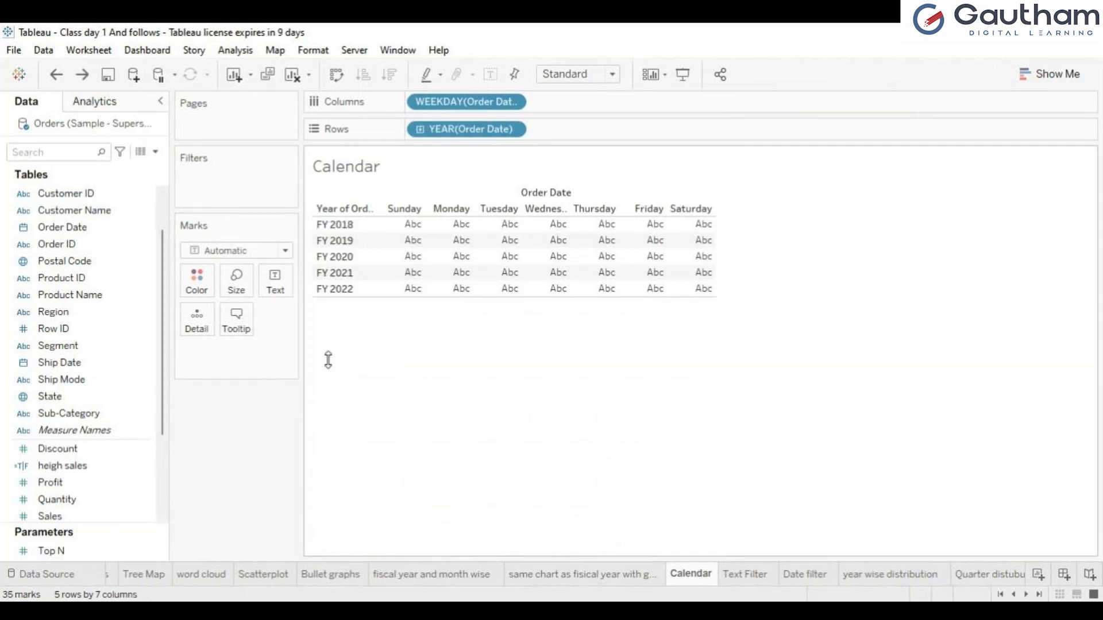
pyautogui.hotkey('ctrl', 'z')
pyautogui.hotkey('ctrl', 'z')
pyautogui.hotkey('ctrl', 'z')
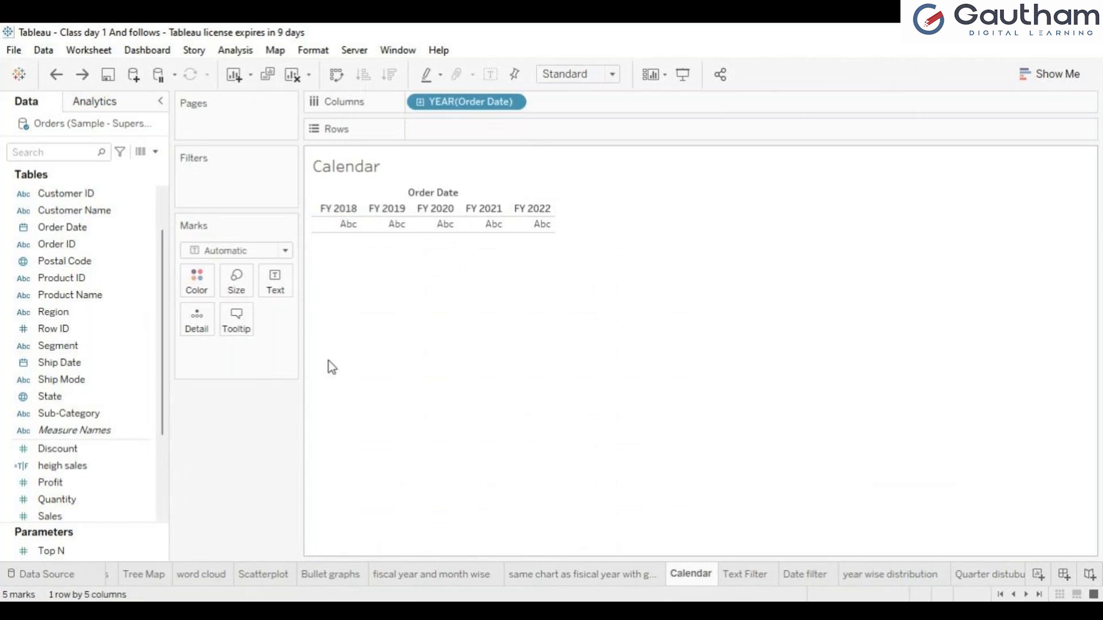
pyautogui.hotkey('ctrl', 'z')
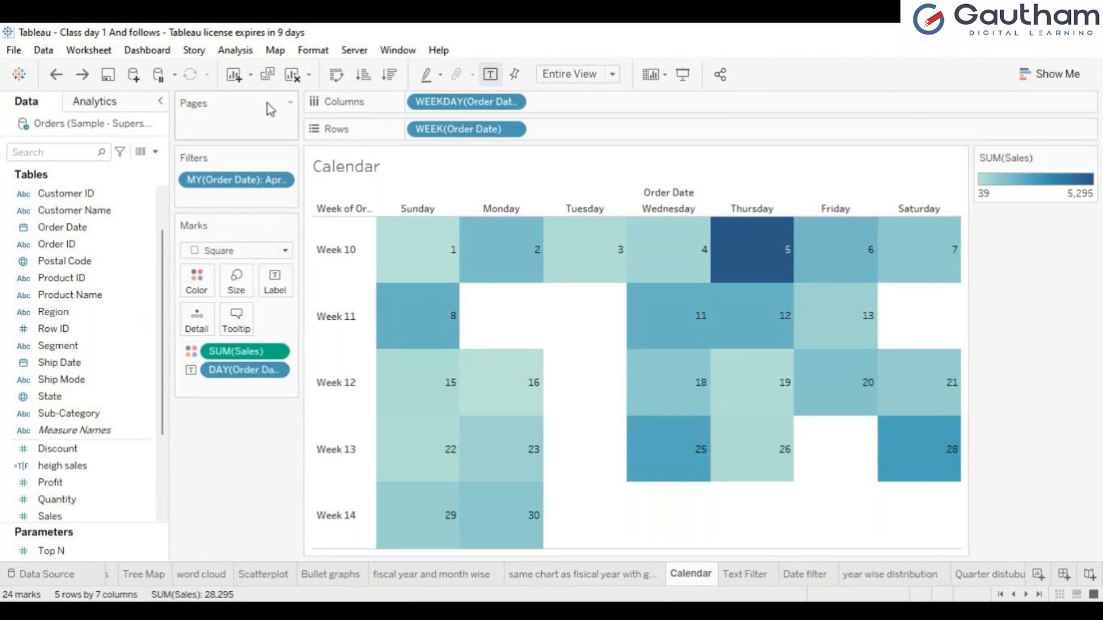
# Step: Clear the Calendar sheet and place Order Date in both the columns and the rows
pyautogui.click(292, 75)
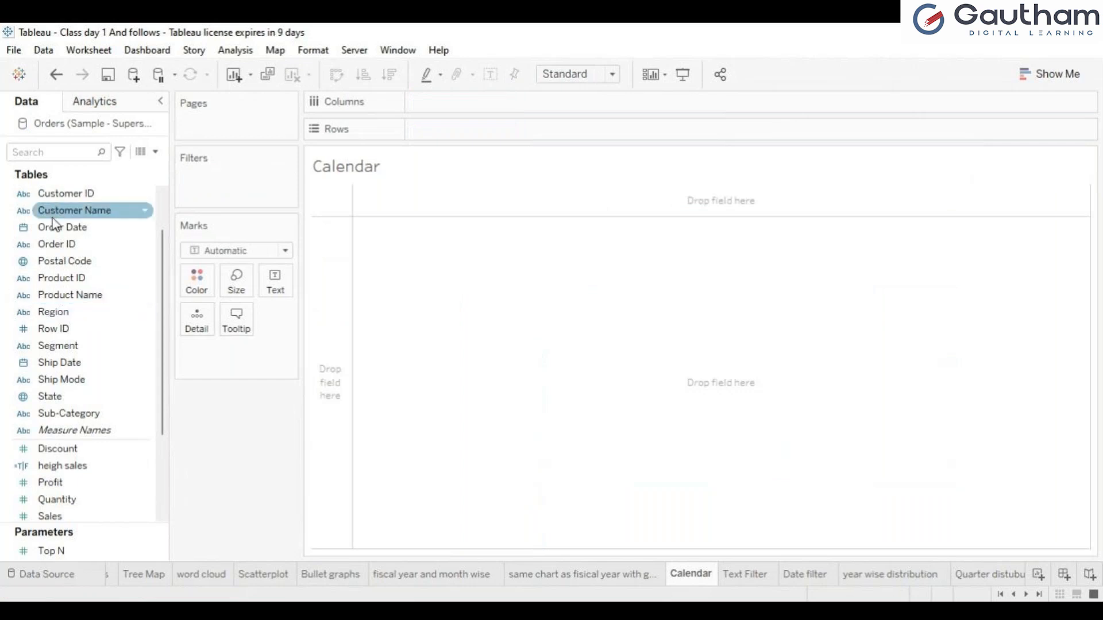
pyautogui.moveTo(61, 226); pyautogui.dragTo(435, 103)
pyautogui.moveTo(52, 230); pyautogui.dragTo(435, 143)
pyautogui.moveTo(64, 228); pyautogui.dragTo(218, 190)
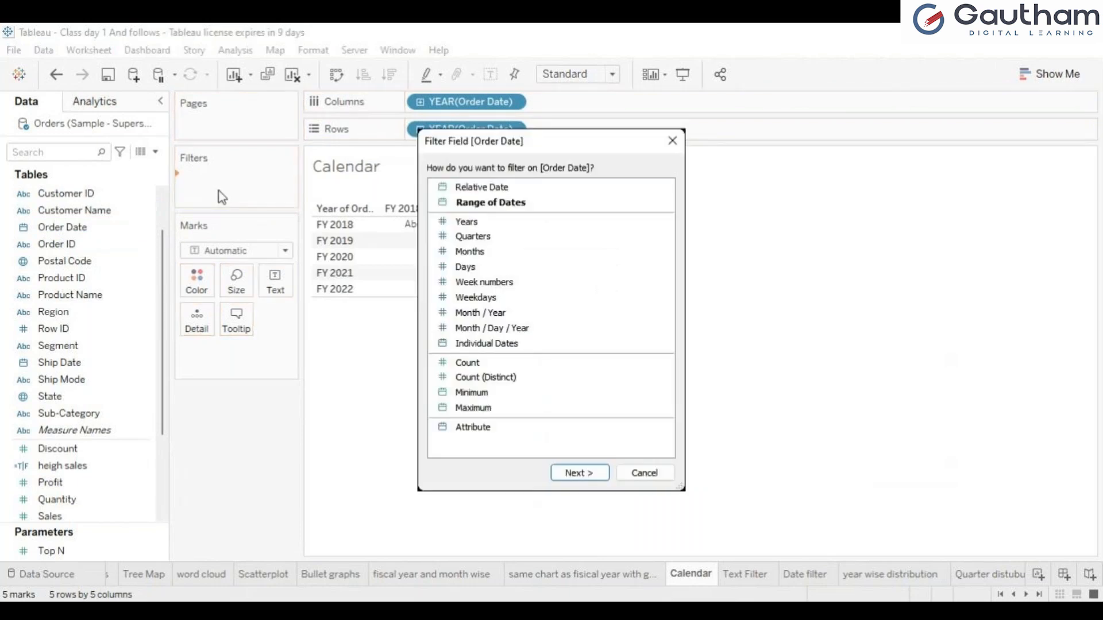
pyautogui.click(484, 314)
pyautogui.doubleClick(484, 314)
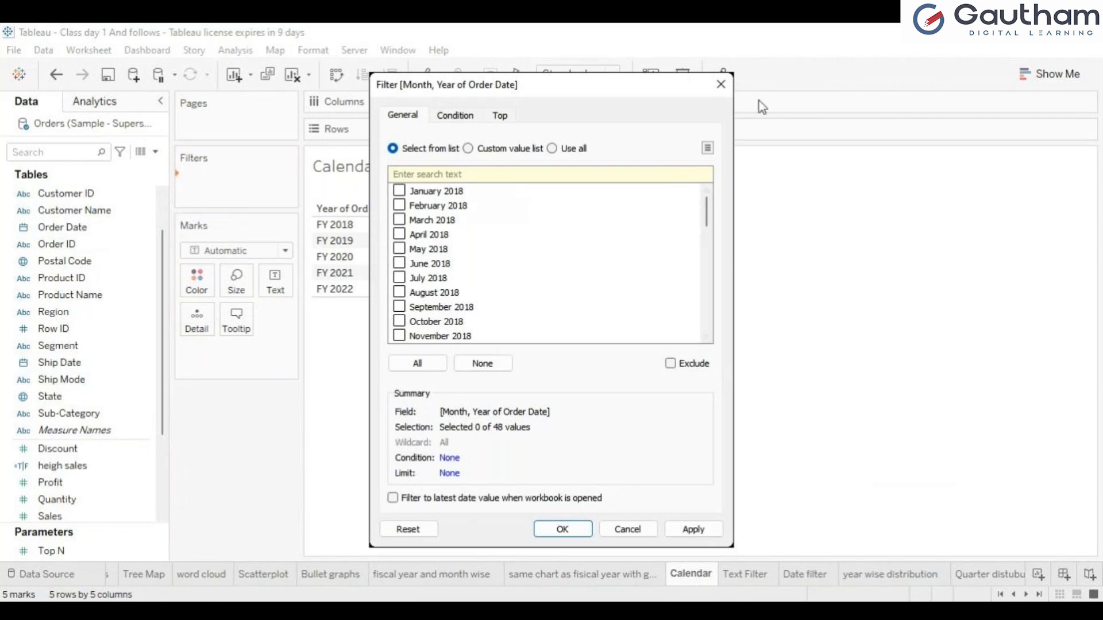
pyautogui.click(722, 86)
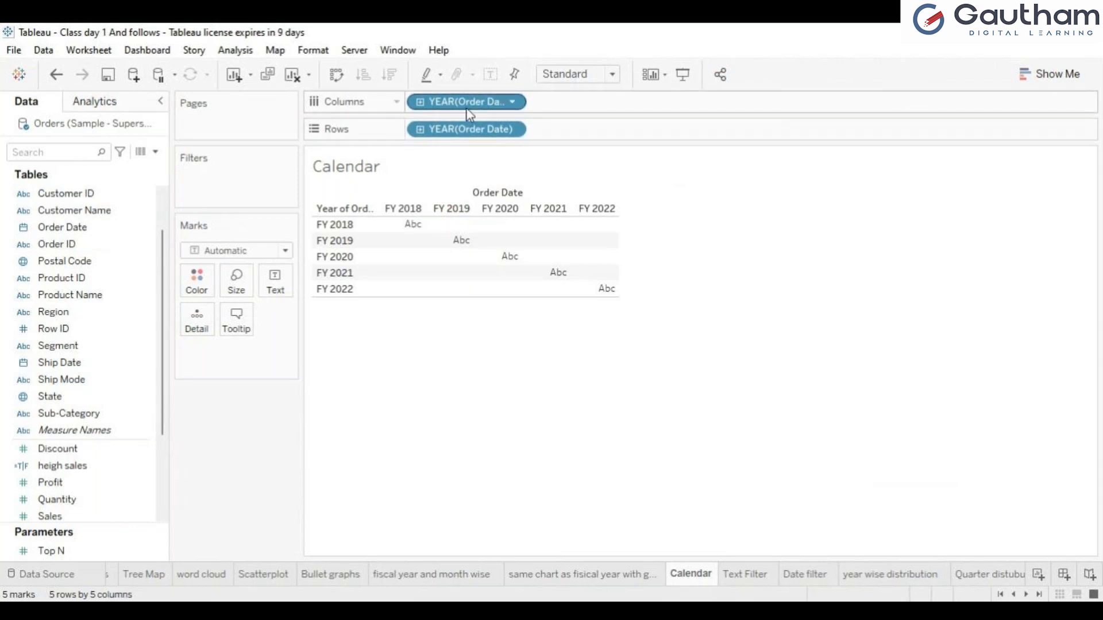
# Step: Set Order Date to show weekdays in the columns and week numbers in the rows
pyautogui.click(509, 103)
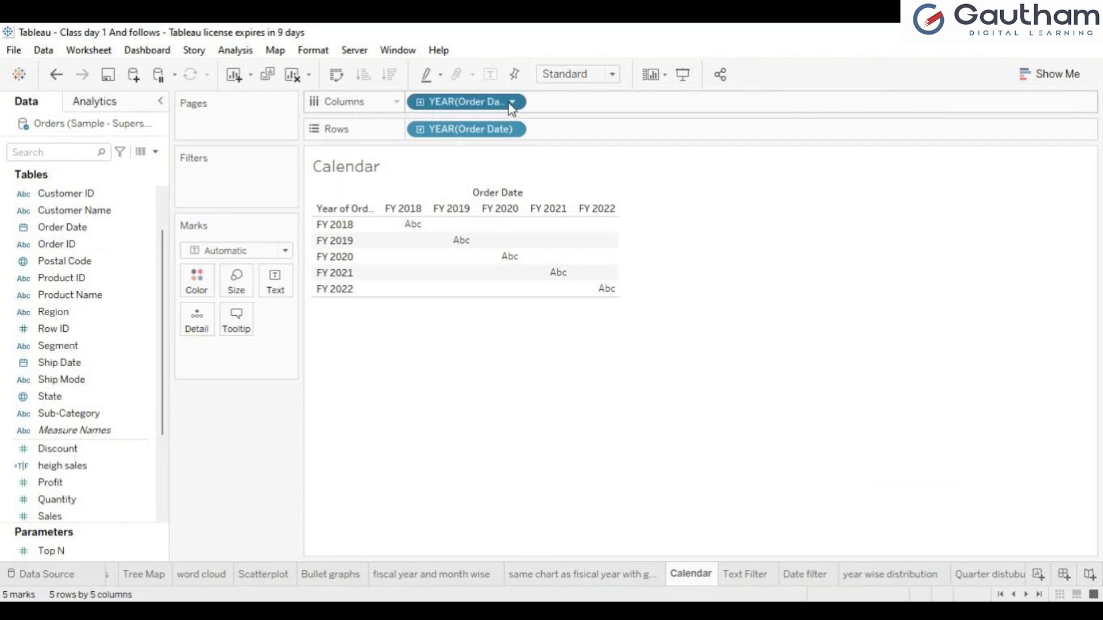
pyautogui.click(768, 343)
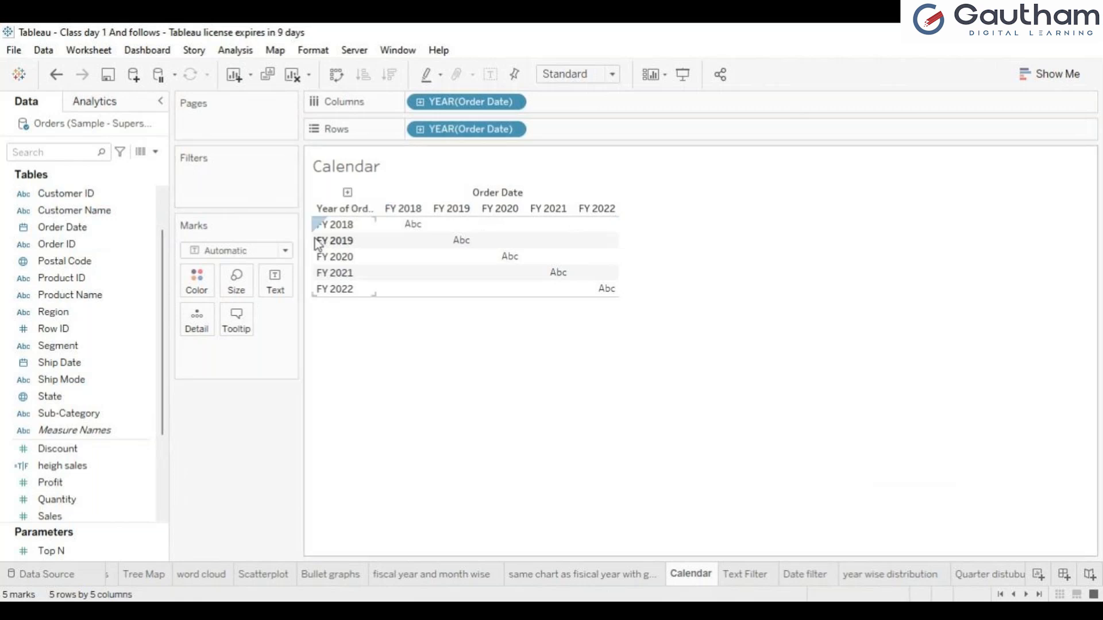
pyautogui.click(516, 101)
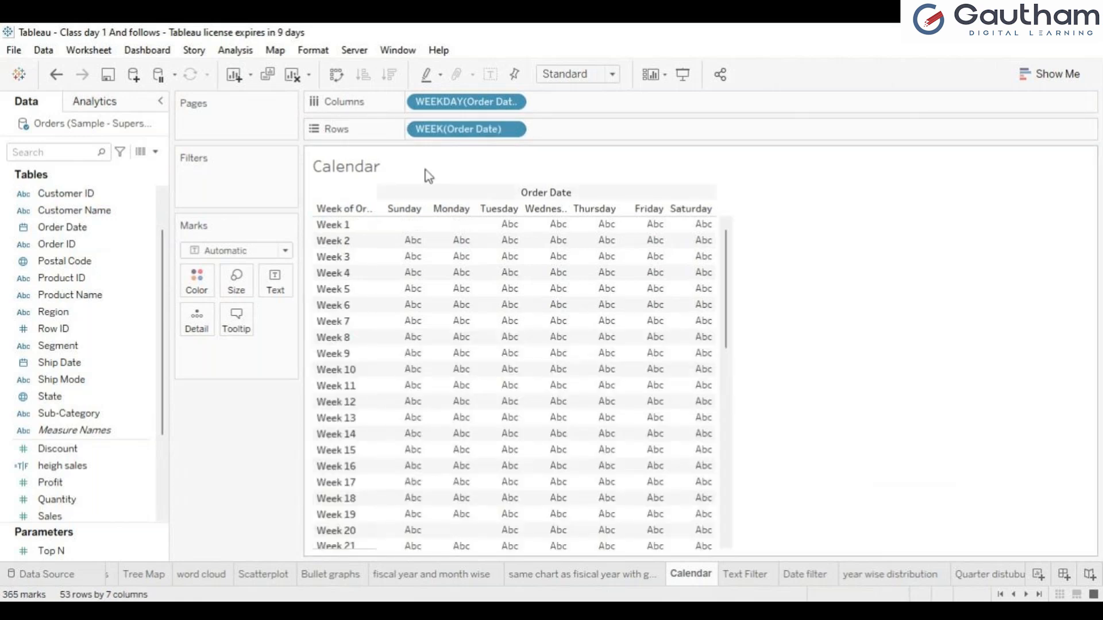
pyautogui.moveTo(92, 239); pyautogui.dragTo(244, 173)
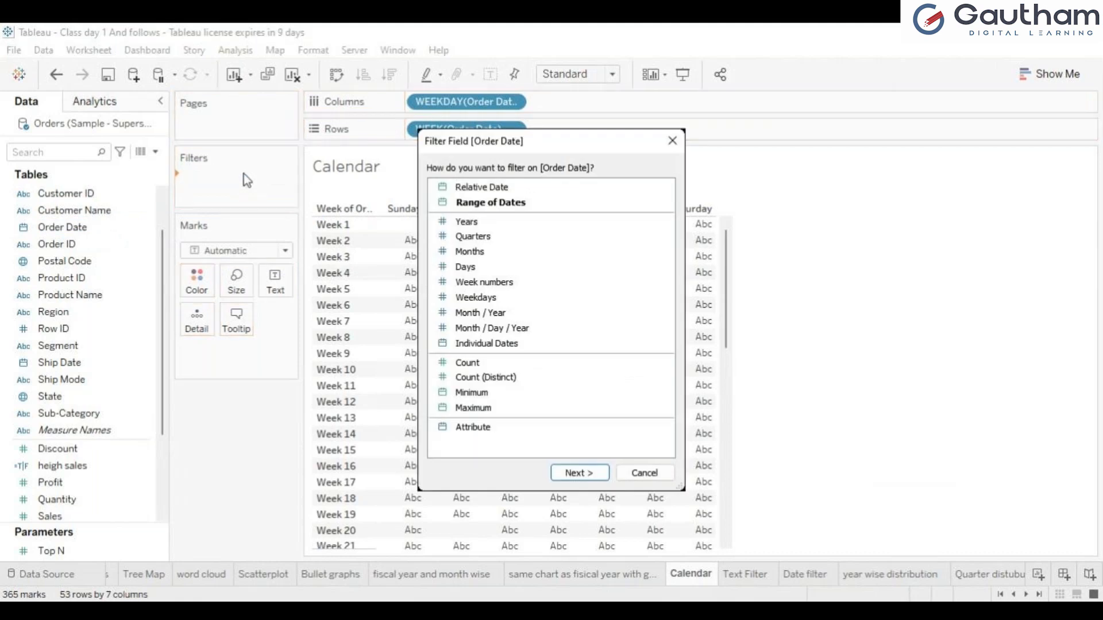
pyautogui.click(665, 147)
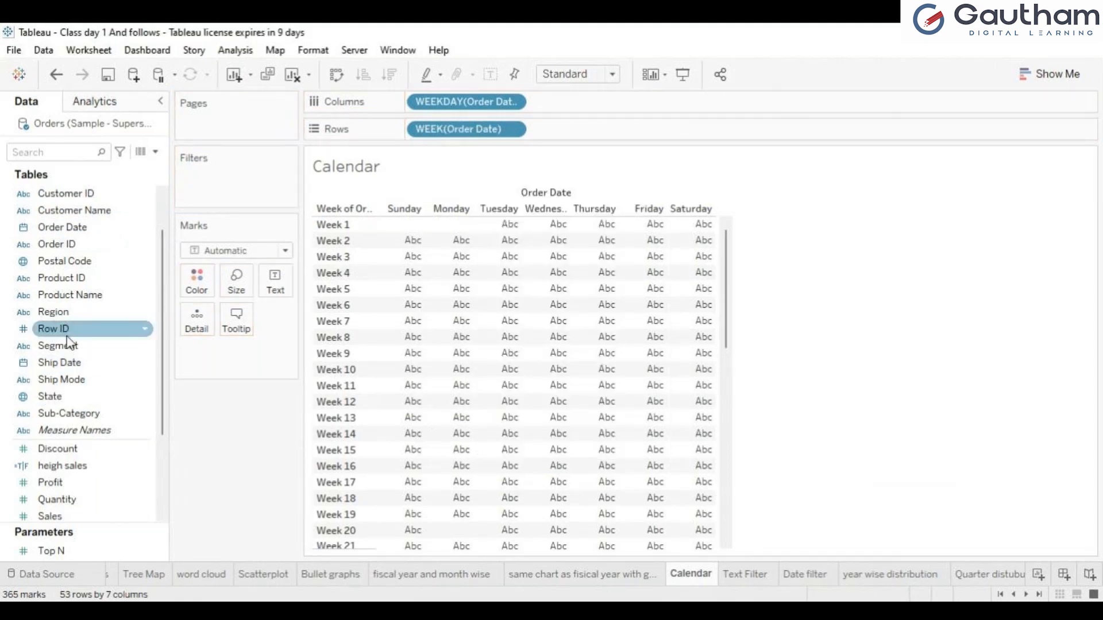
pyautogui.moveTo(52, 414); pyautogui.dragTo(201, 203)
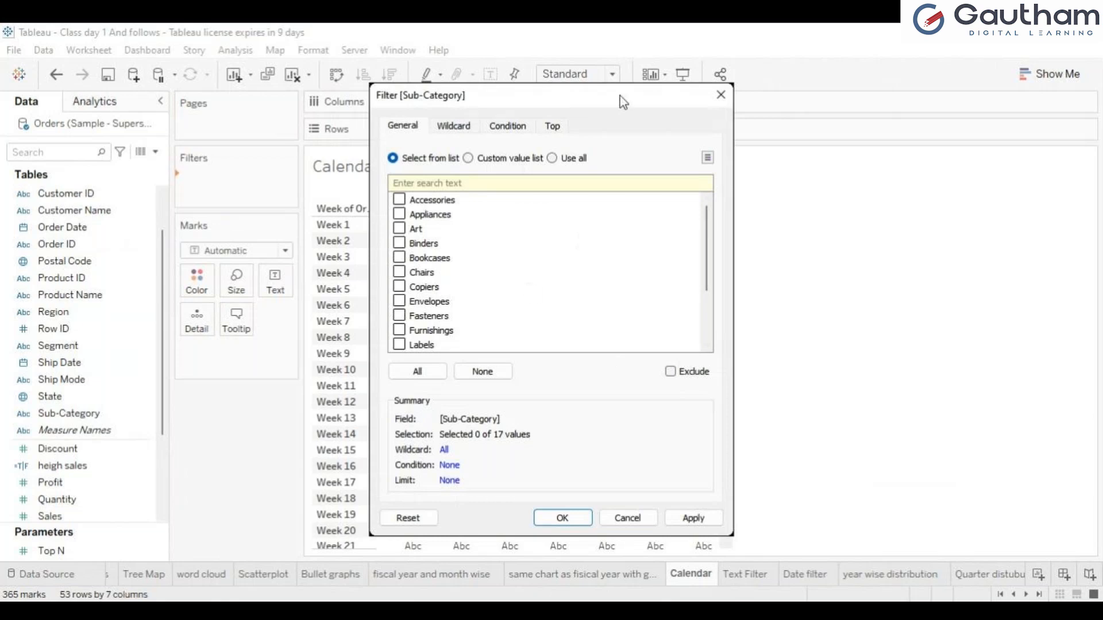
pyautogui.click(725, 94)
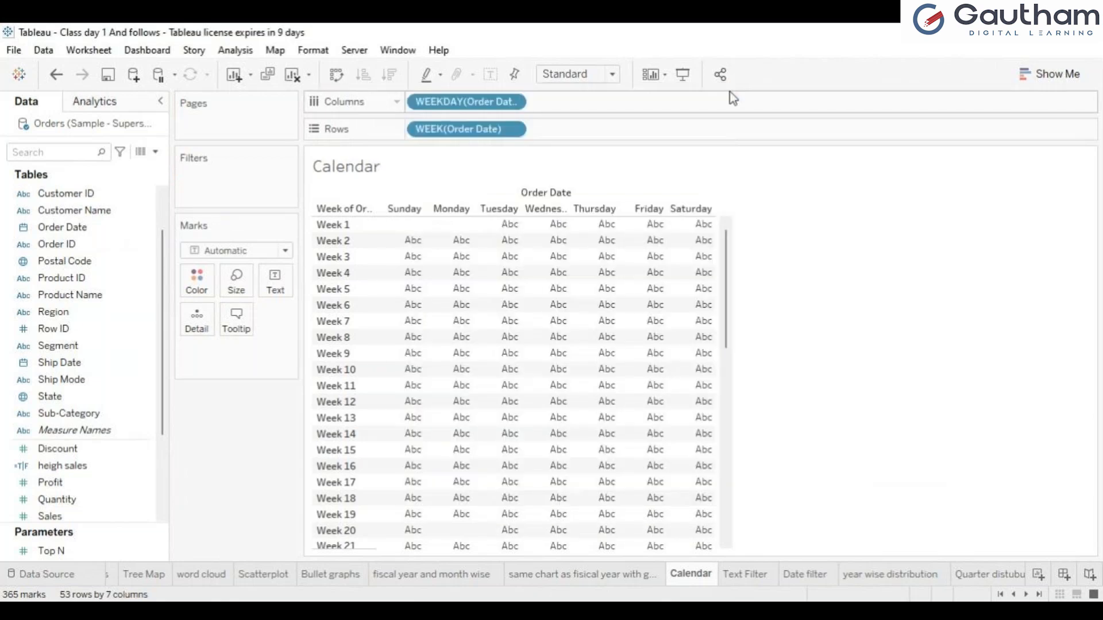
pyautogui.moveTo(86, 227); pyautogui.dragTo(229, 181)
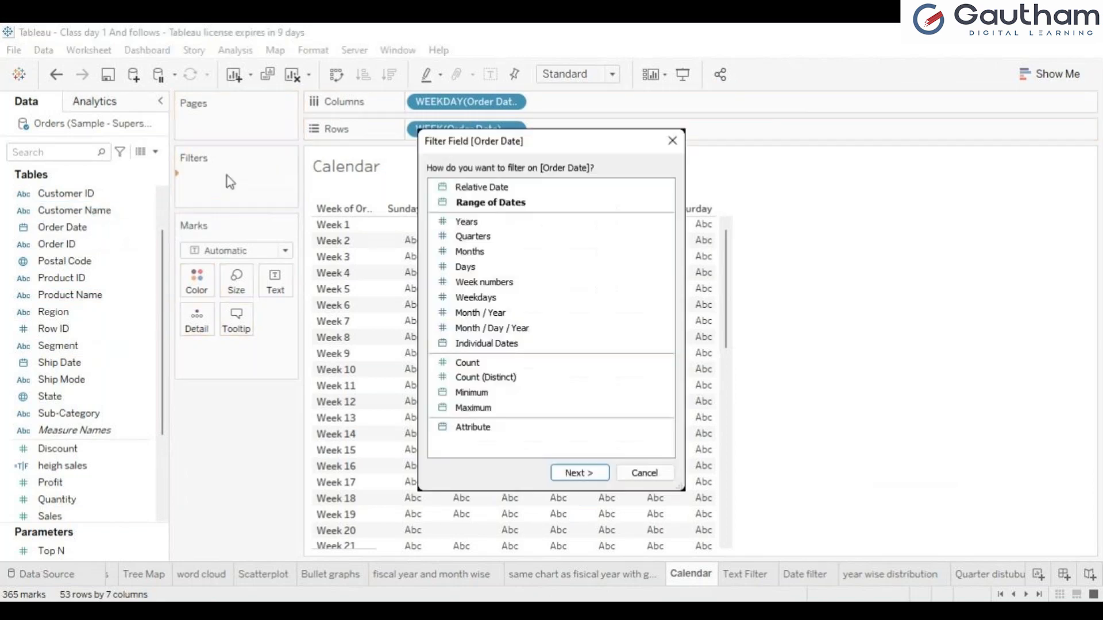
pyautogui.click(486, 320)
pyautogui.doubleClick(486, 322)
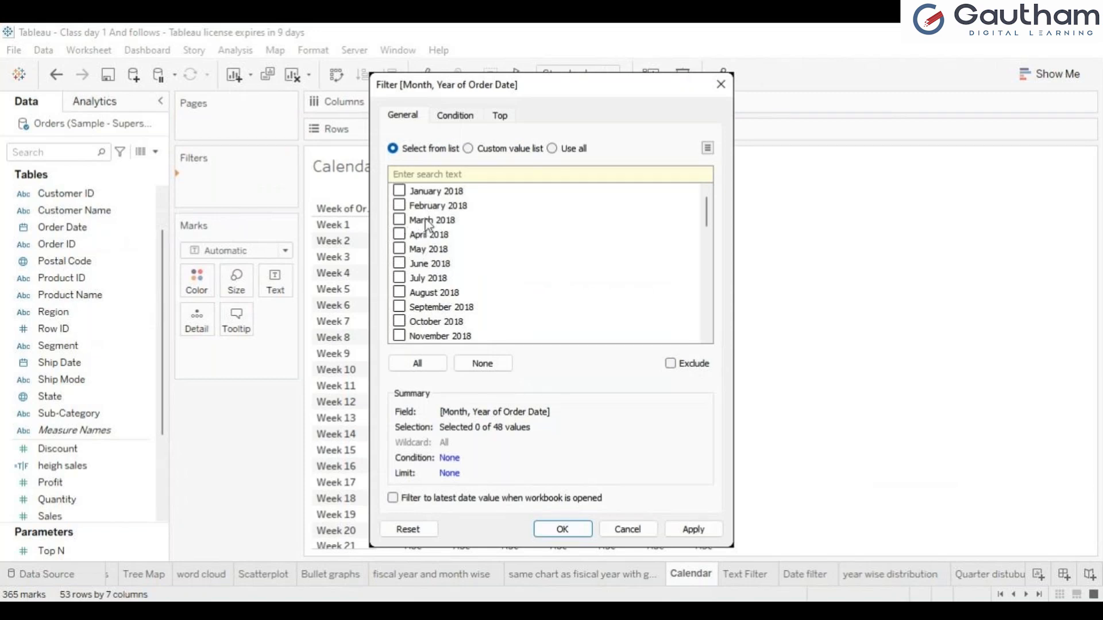
pyautogui.click(721, 84)
# Step: Filter Order Date by month and year, keeping only August 2018
pyautogui.moveTo(135, 228); pyautogui.dragTo(249, 171)
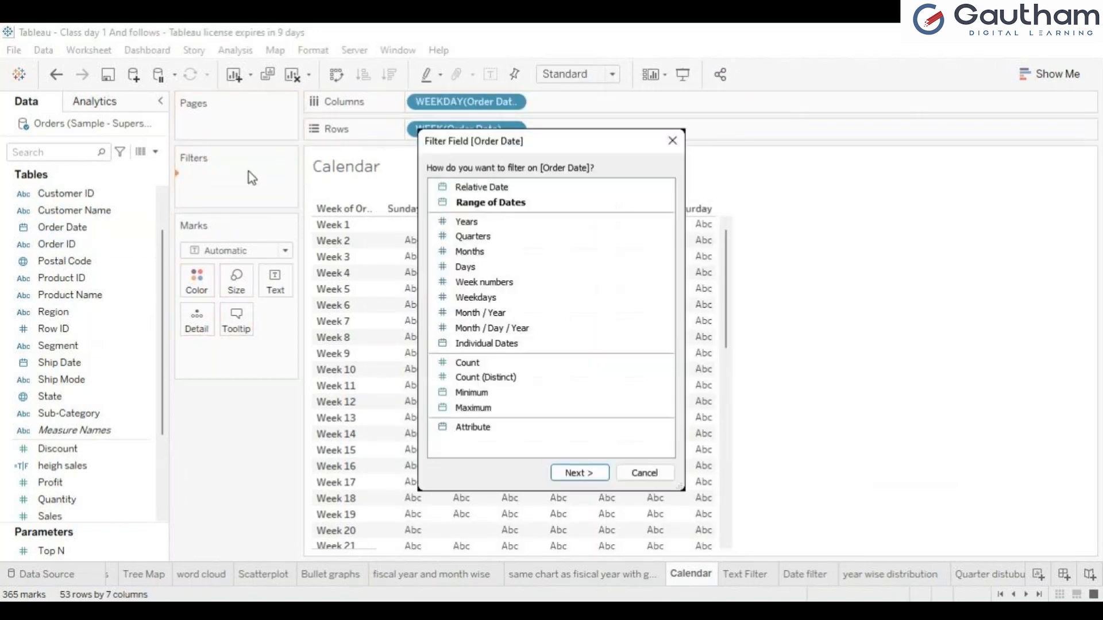
pyautogui.doubleClick(481, 313)
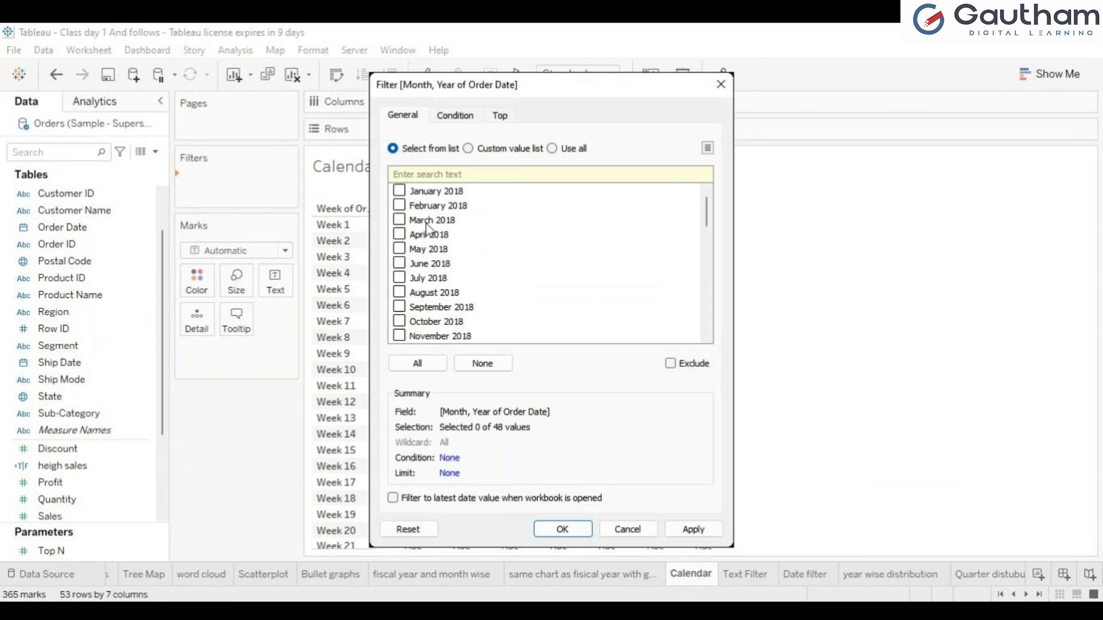
pyautogui.click(400, 293)
pyautogui.click(693, 530)
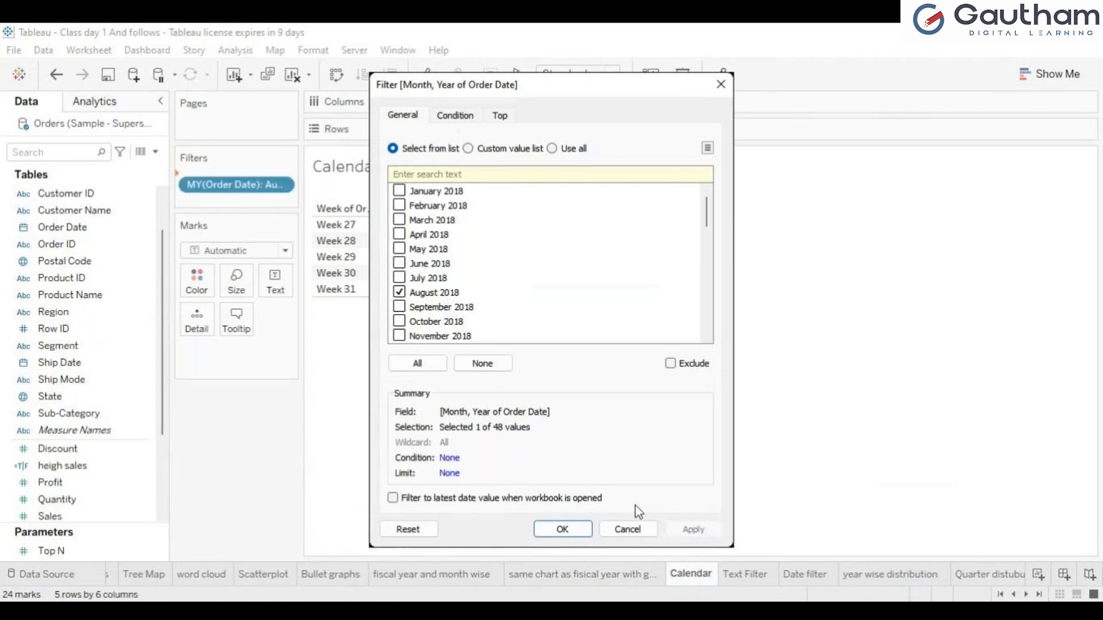
pyautogui.click(554, 532)
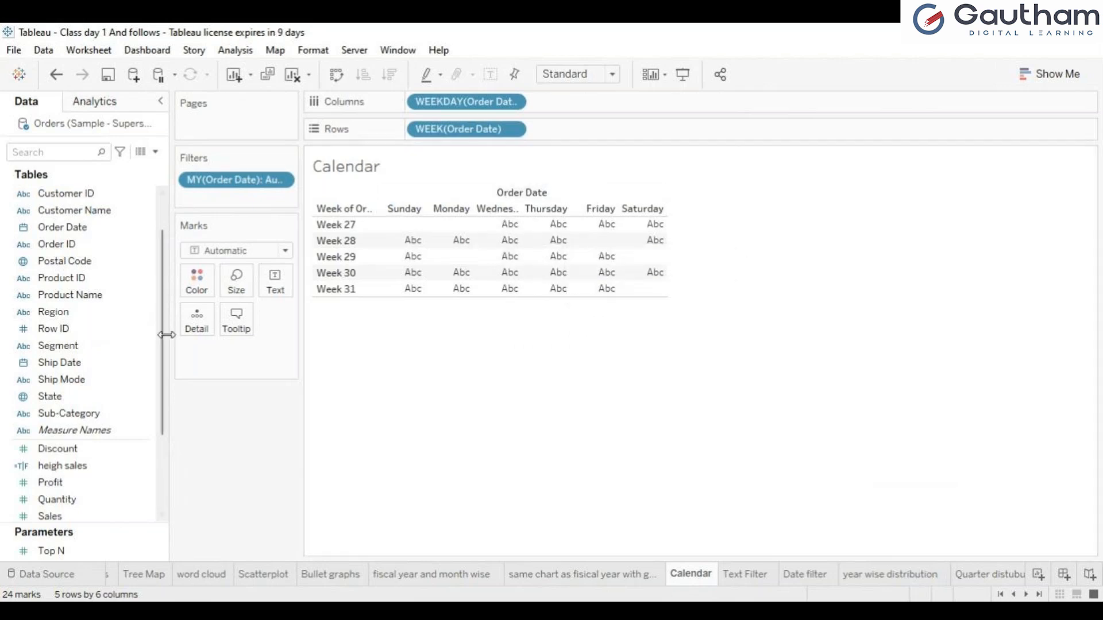
pyautogui.click(37, 298)
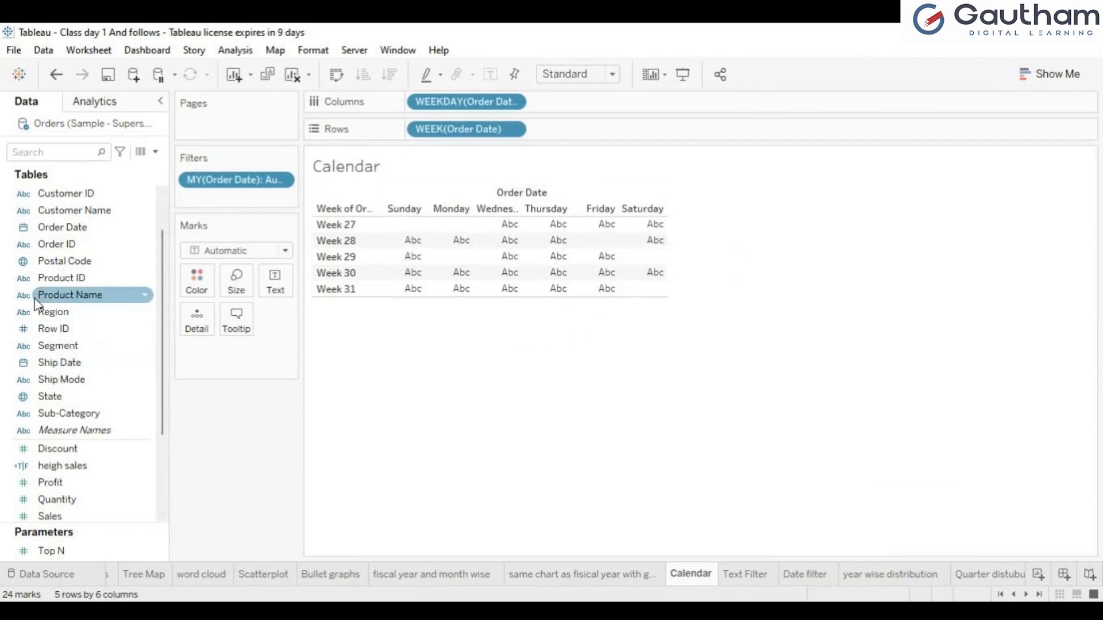
# Step: Place Order Date on the text labels of the calendar and show it as the day of the month
pyautogui.click(54, 232)
pyautogui.moveTo(56, 238); pyautogui.dragTo(281, 301)
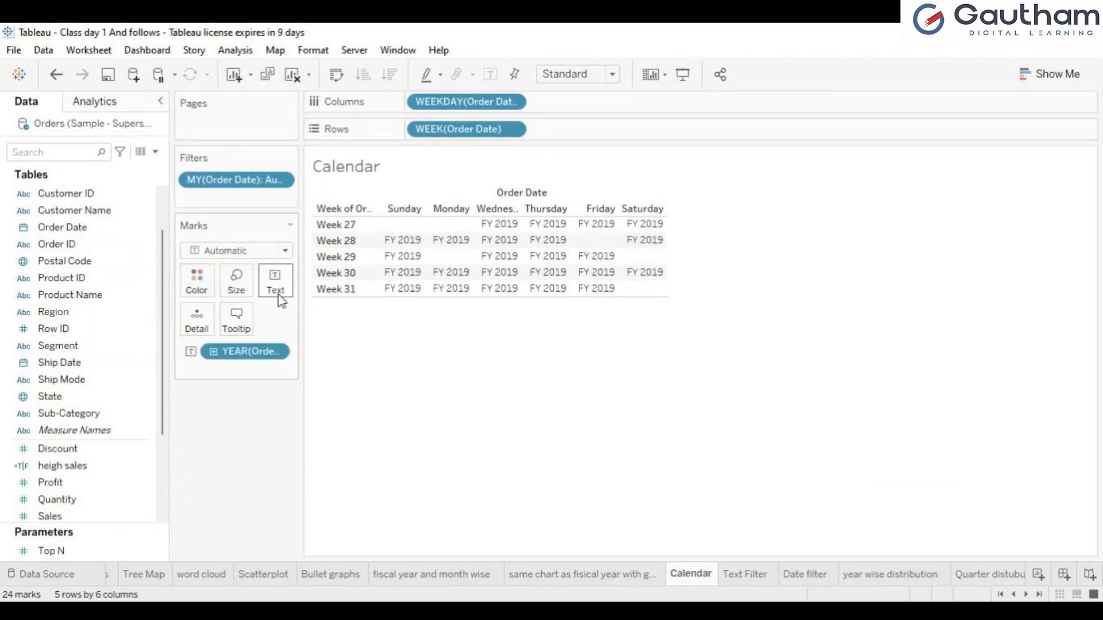
pyautogui.moveTo(441, 277)
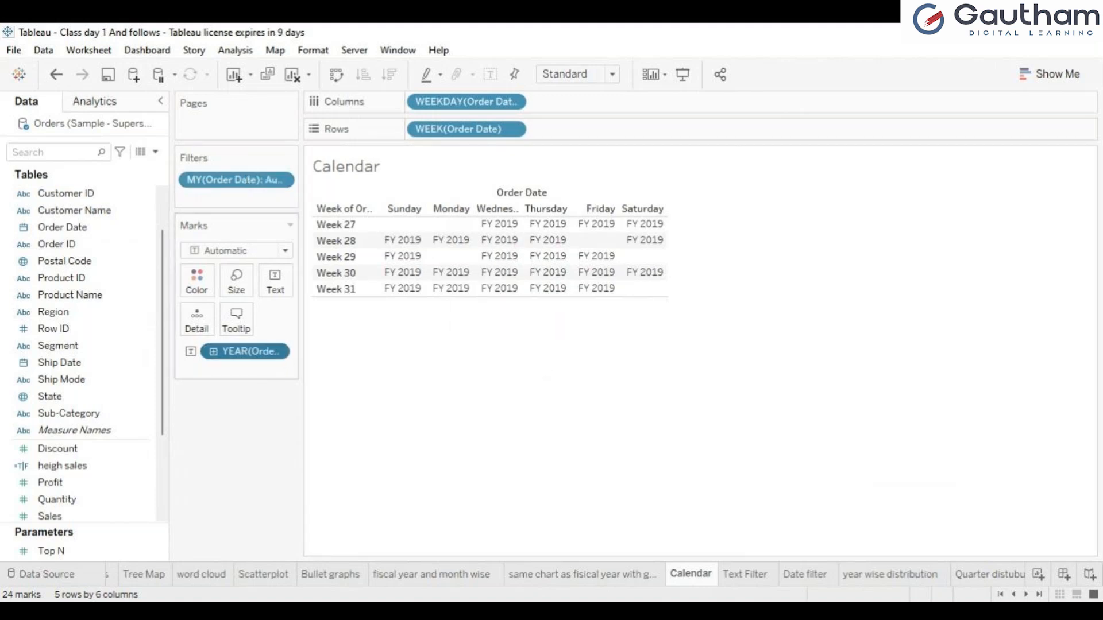
pyautogui.click(285, 345)
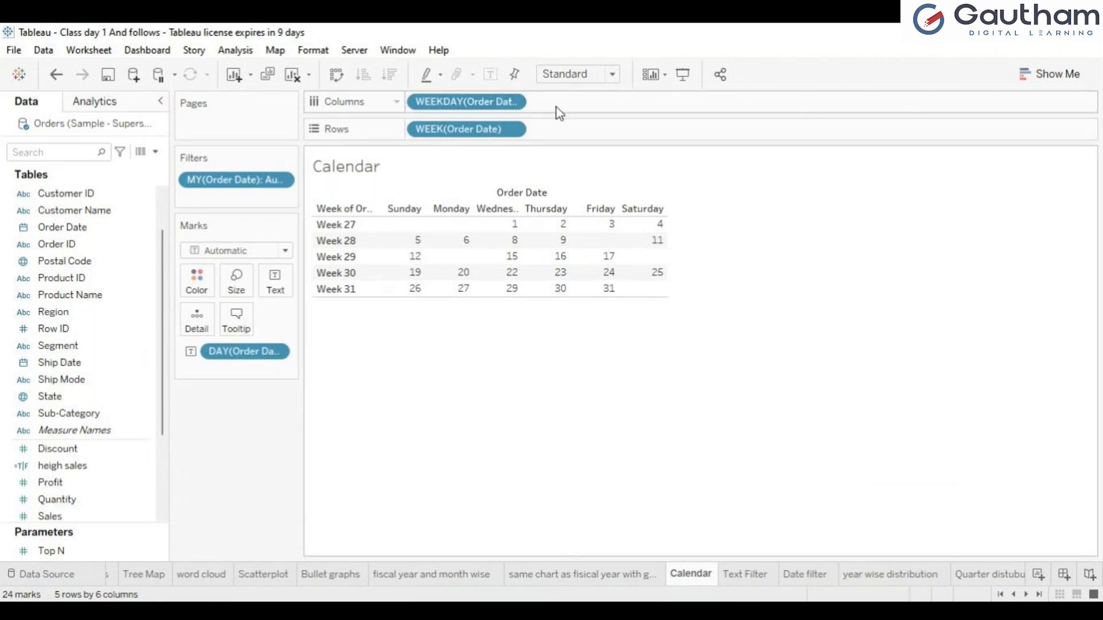
# Step: Clear the Calendar sheet and place Order Date as weekdays in the columns and week numbers in the rows
pyautogui.click(293, 75)
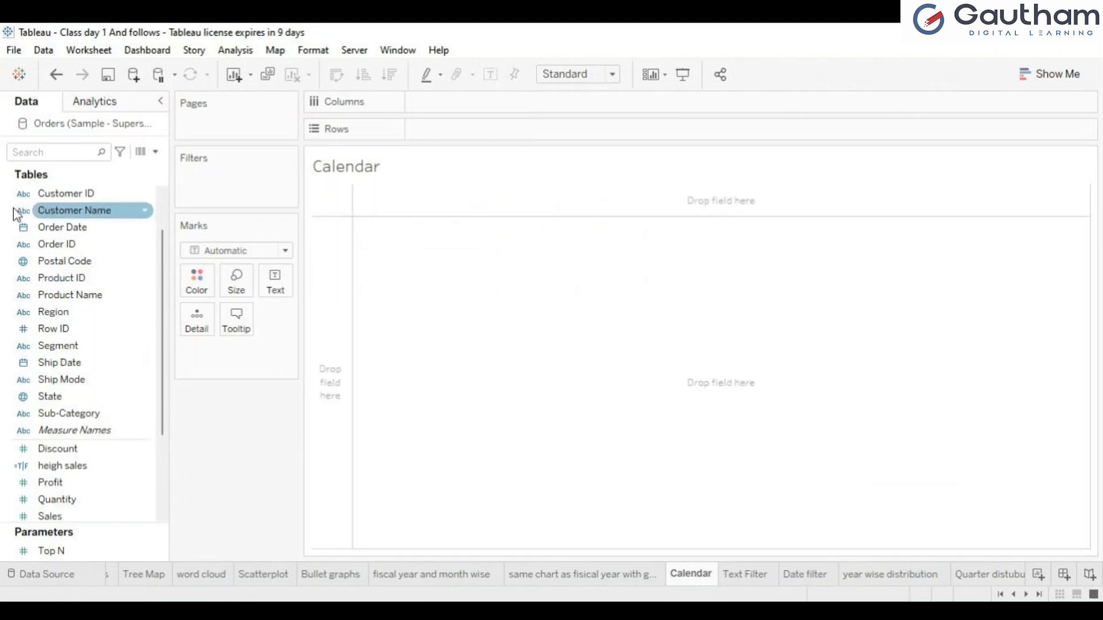
pyautogui.moveTo(63, 230); pyautogui.dragTo(461, 107)
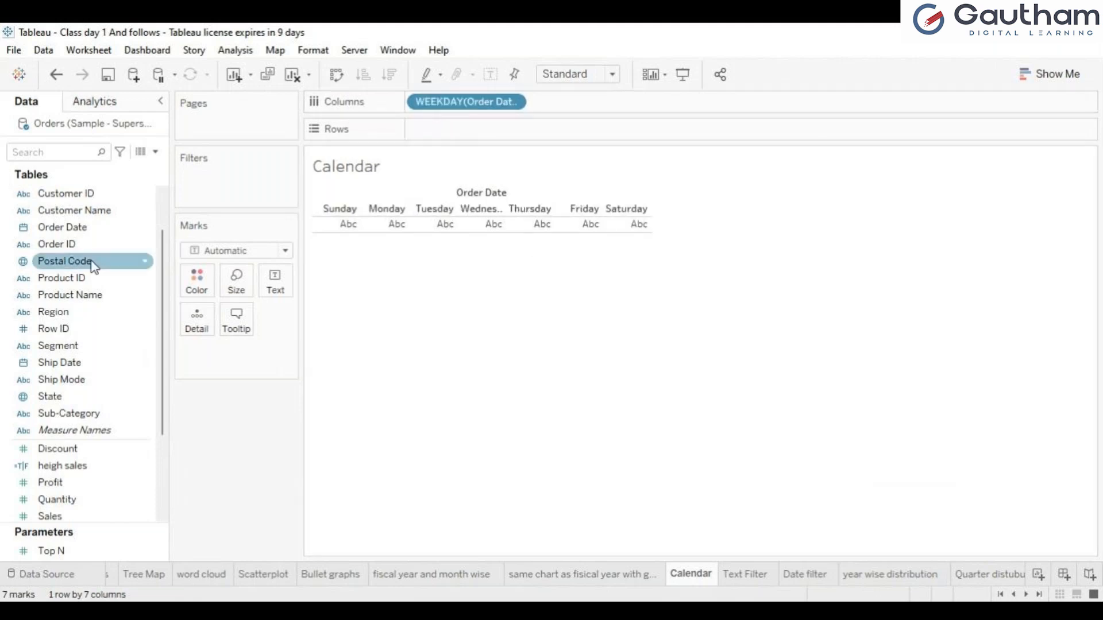
pyautogui.click(78, 229)
pyautogui.moveTo(74, 226); pyautogui.dragTo(455, 130)
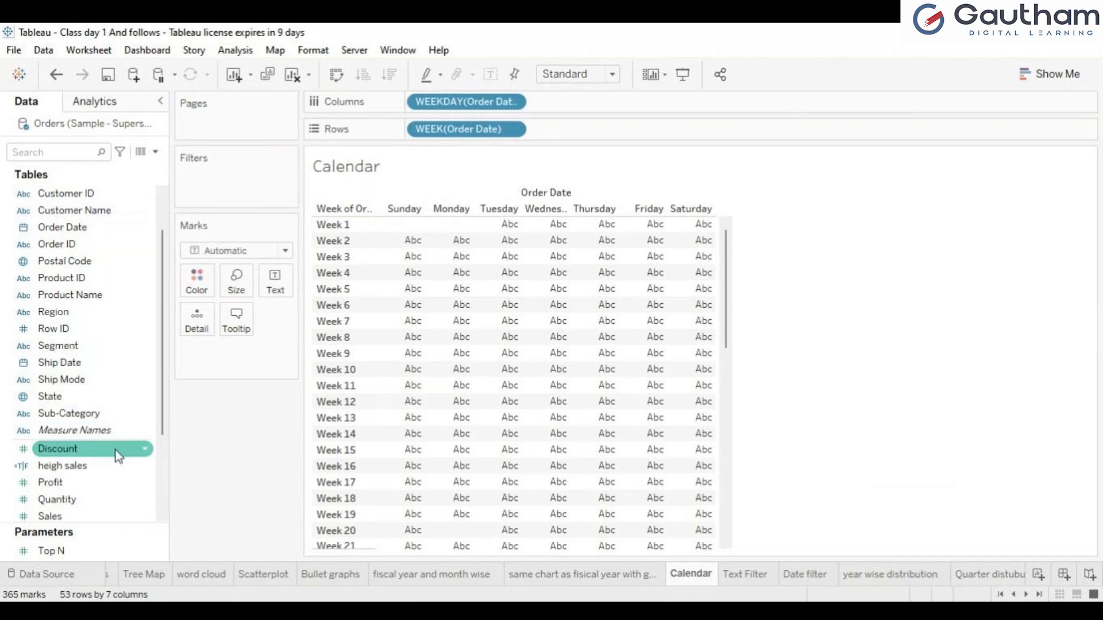
# Step: Filter Order Date by Month / Year, keeping only August 2018
pyautogui.moveTo(51, 230); pyautogui.dragTo(216, 188)
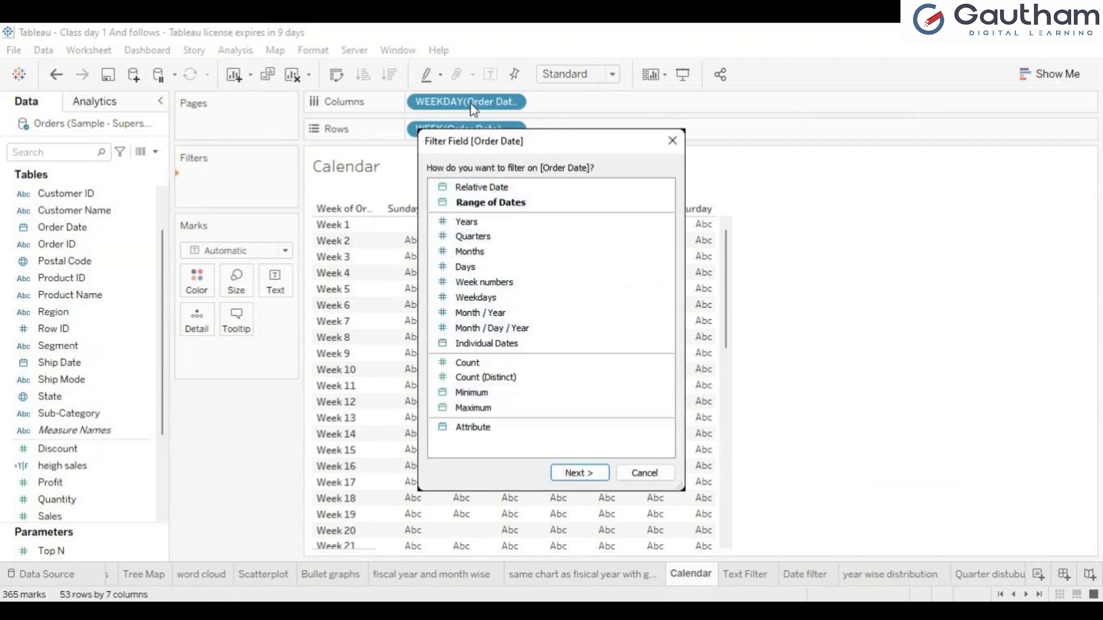
pyautogui.click(480, 318)
pyautogui.doubleClick(481, 318)
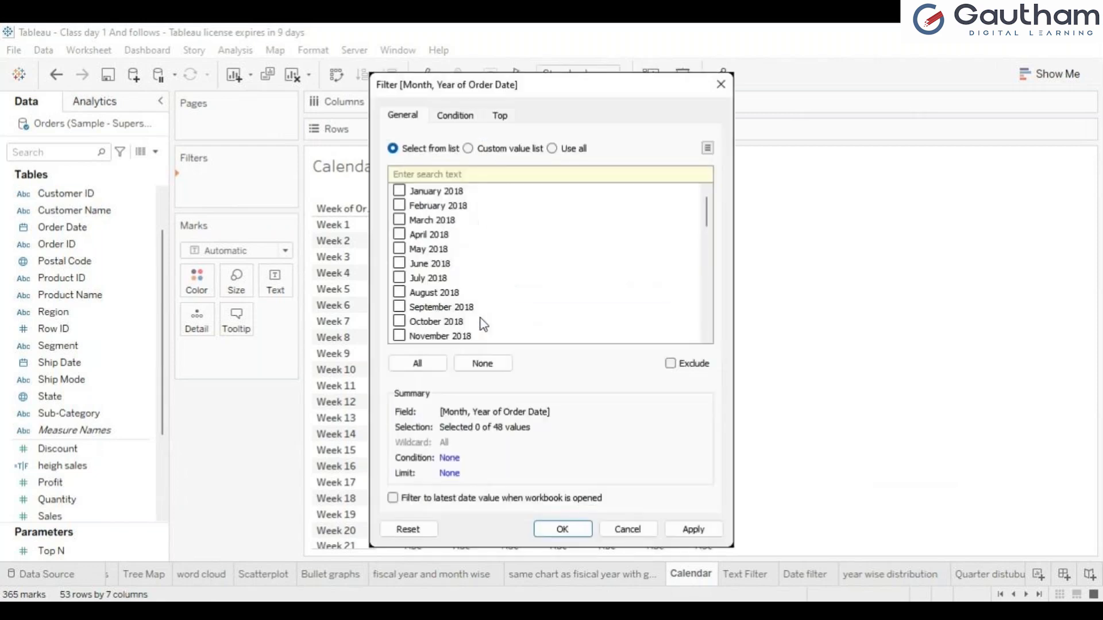
pyautogui.click(402, 292)
pyautogui.click(698, 528)
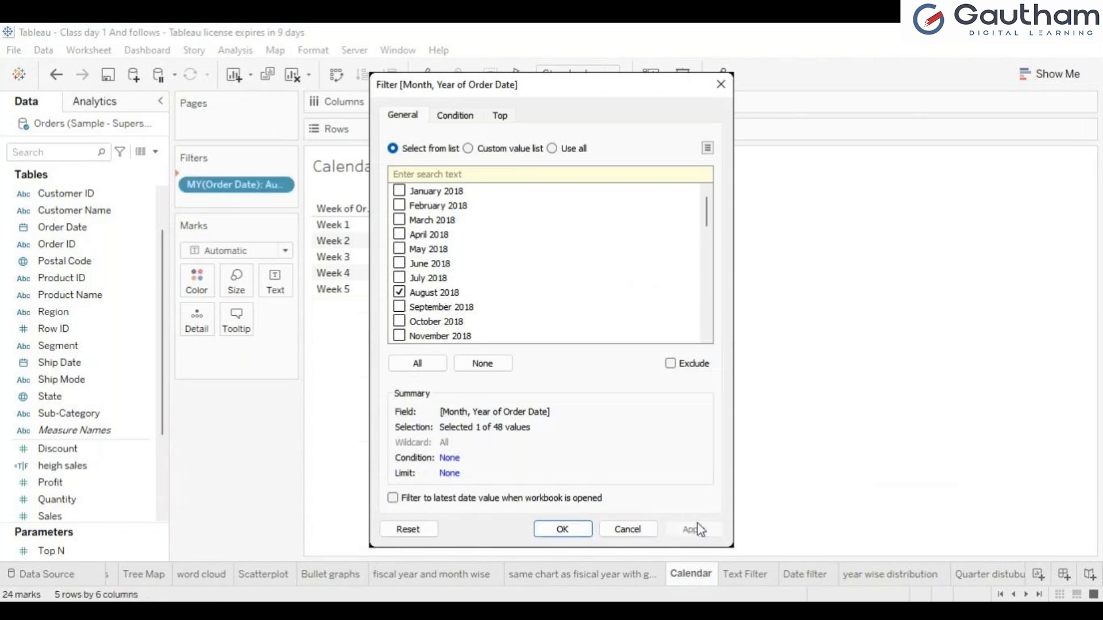
pyautogui.click(560, 530)
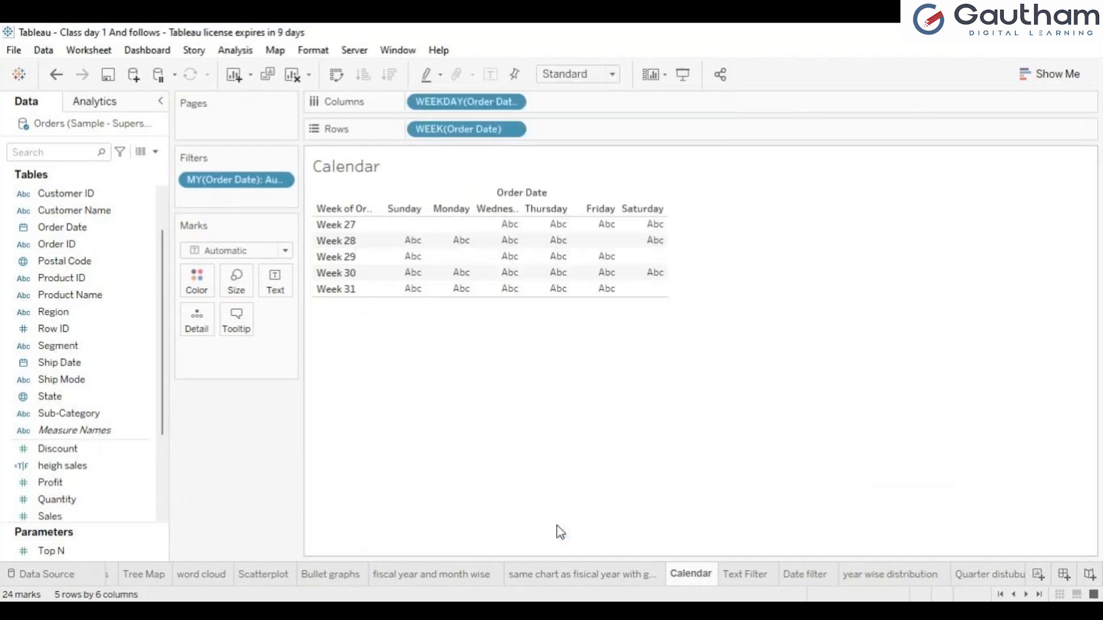
# Step: Label the cells with the day of Order Date and fit the chart to Entire View
pyautogui.moveTo(89, 233); pyautogui.dragTo(268, 295)
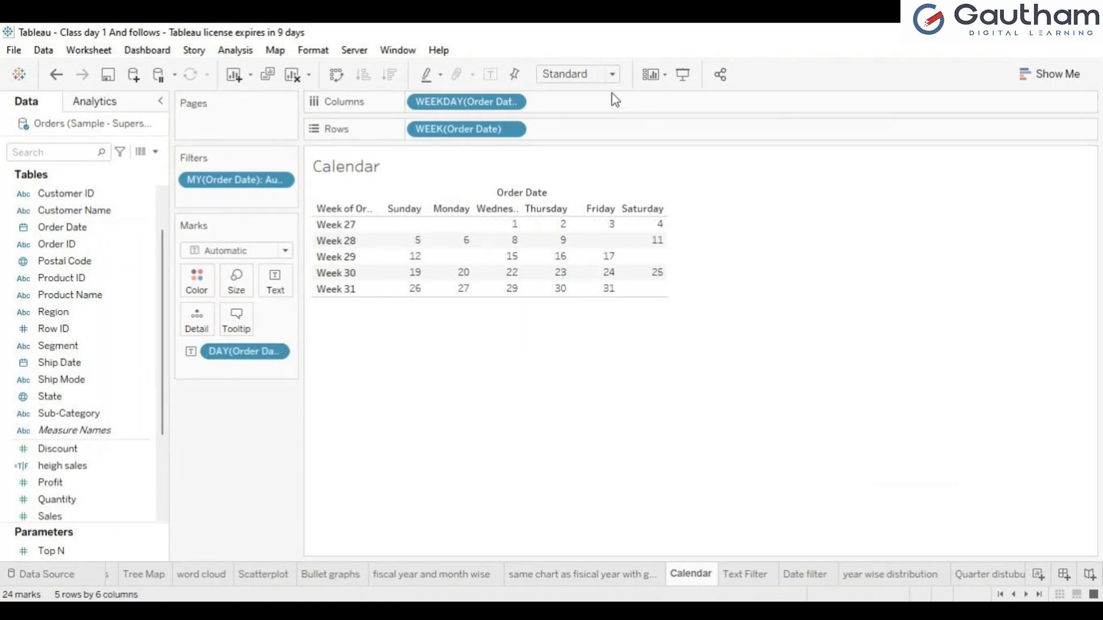
pyautogui.click(602, 128)
pyautogui.click(19, 466)
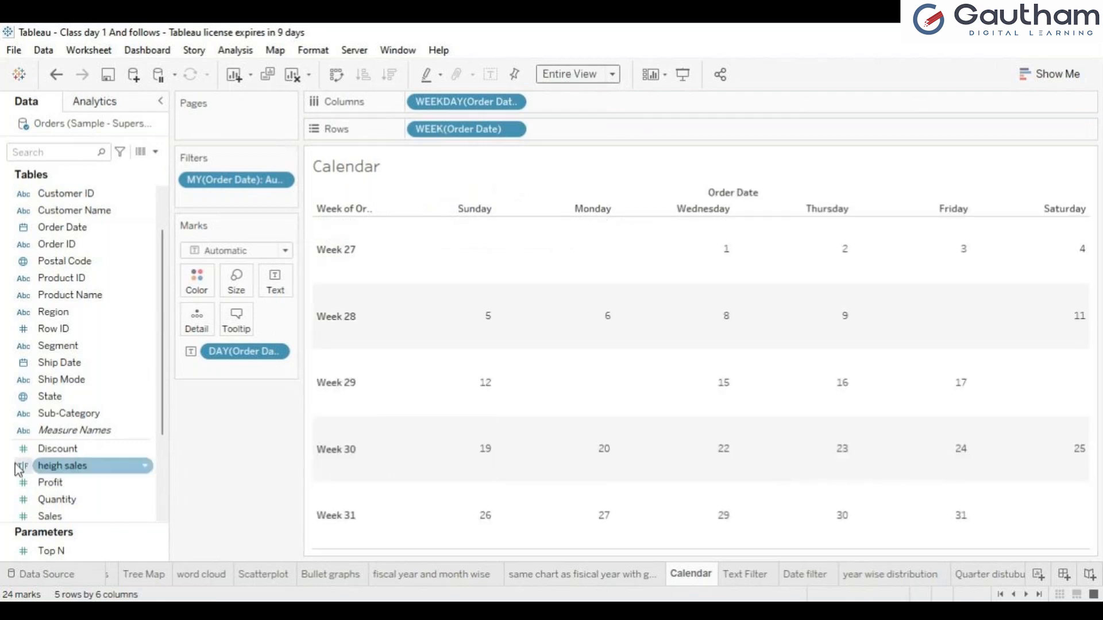
# Step: Colour the calendar cells by Sales and change the mark type to Square
pyautogui.moveTo(85, 518); pyautogui.dragTo(187, 453)
pyautogui.click(87, 518)
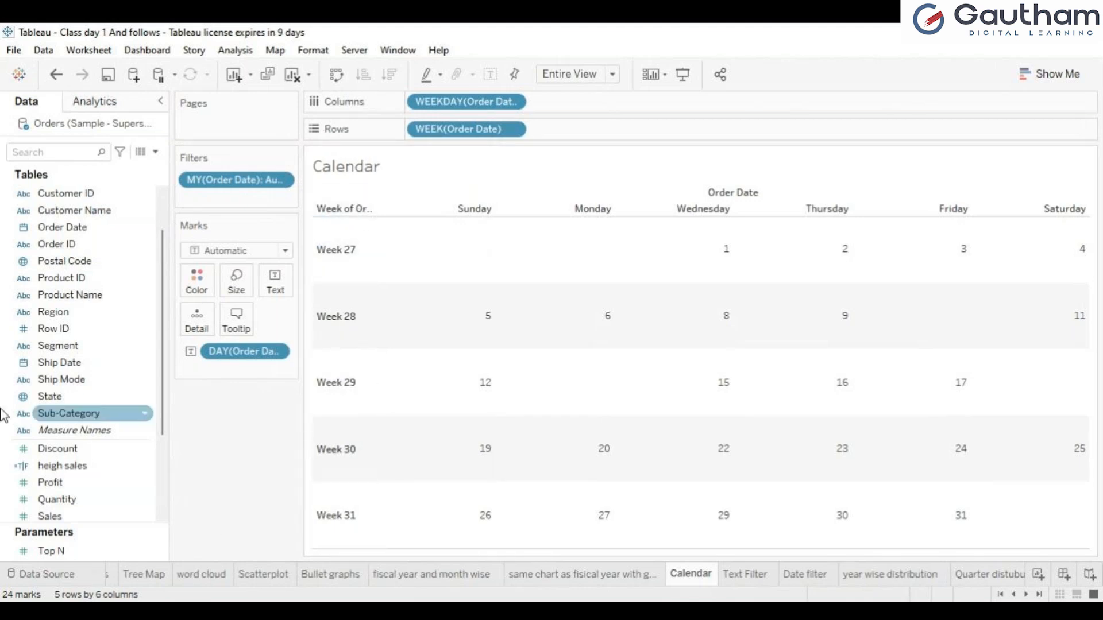
pyautogui.click(64, 516)
pyautogui.moveTo(66, 516); pyautogui.dragTo(190, 280)
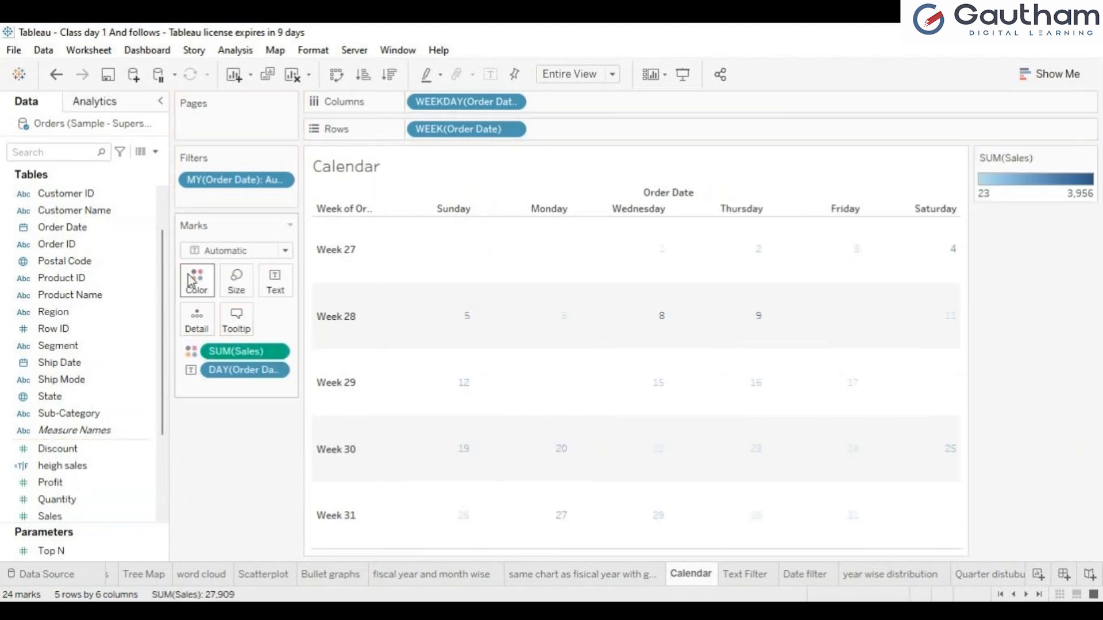
pyautogui.moveTo(513, 348)
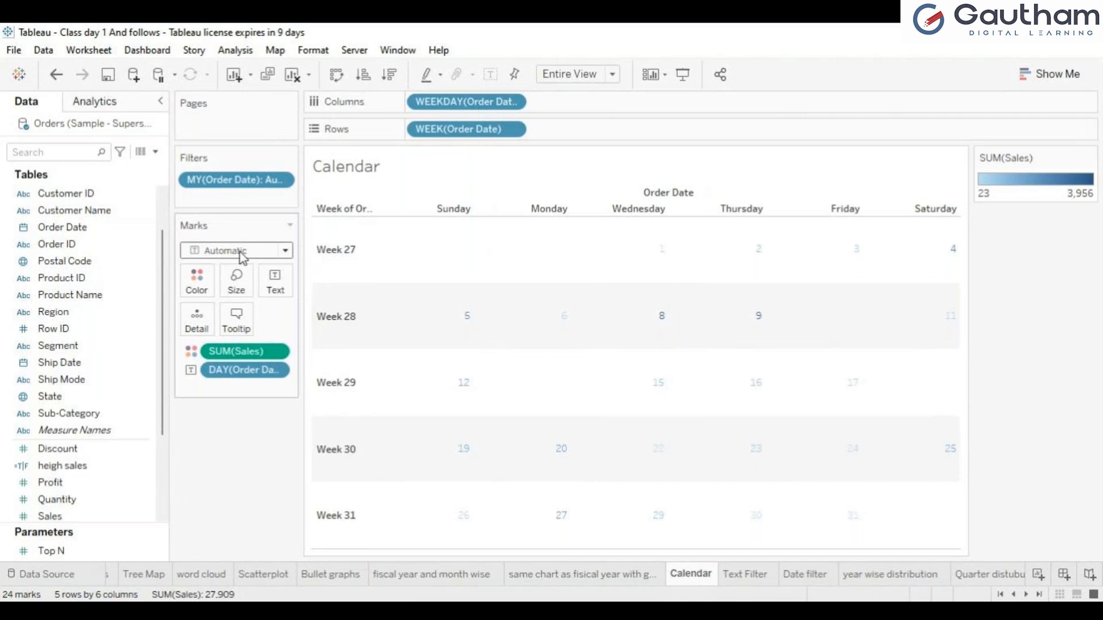
pyautogui.click(286, 252)
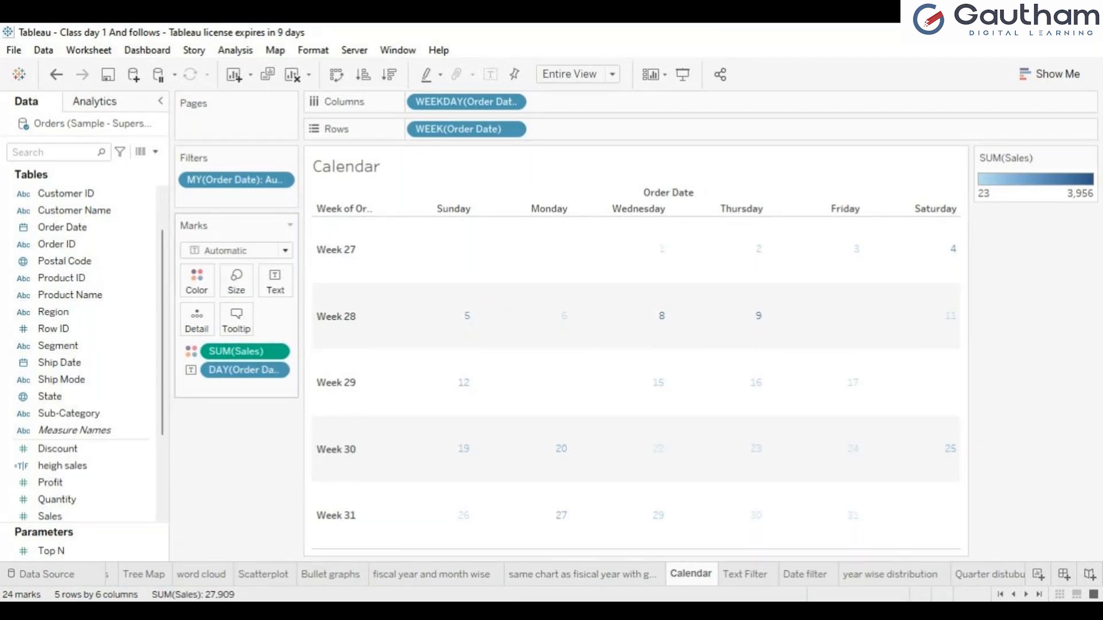
pyautogui.click(217, 353)
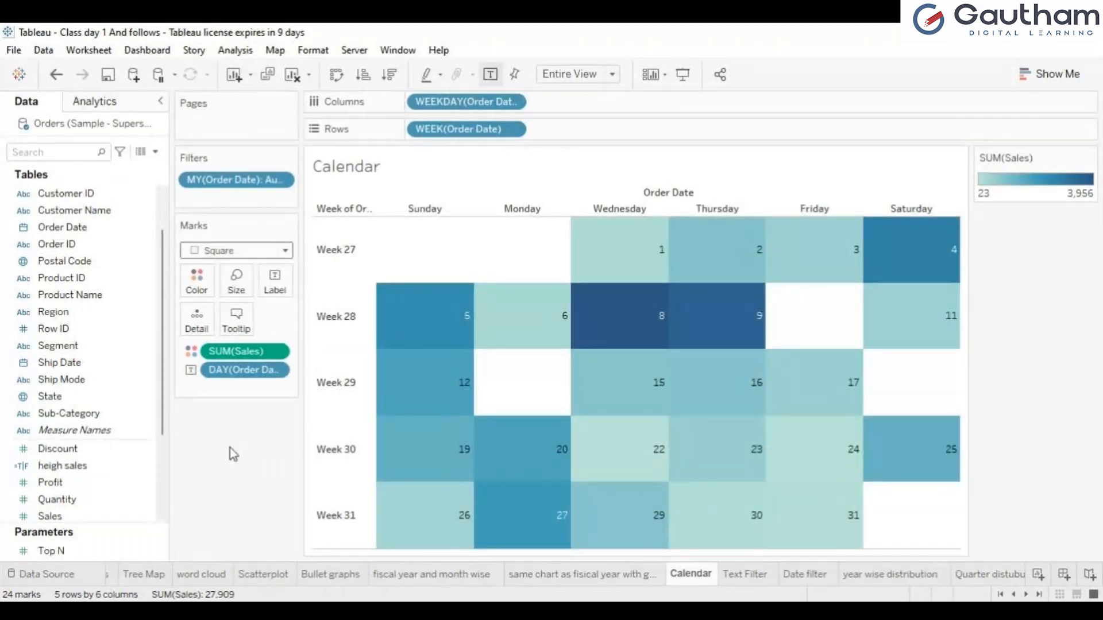
# Step: Examine the daily sales details of the calendar in presentation mode and return to the worksheet
pyautogui.click(673, 78)
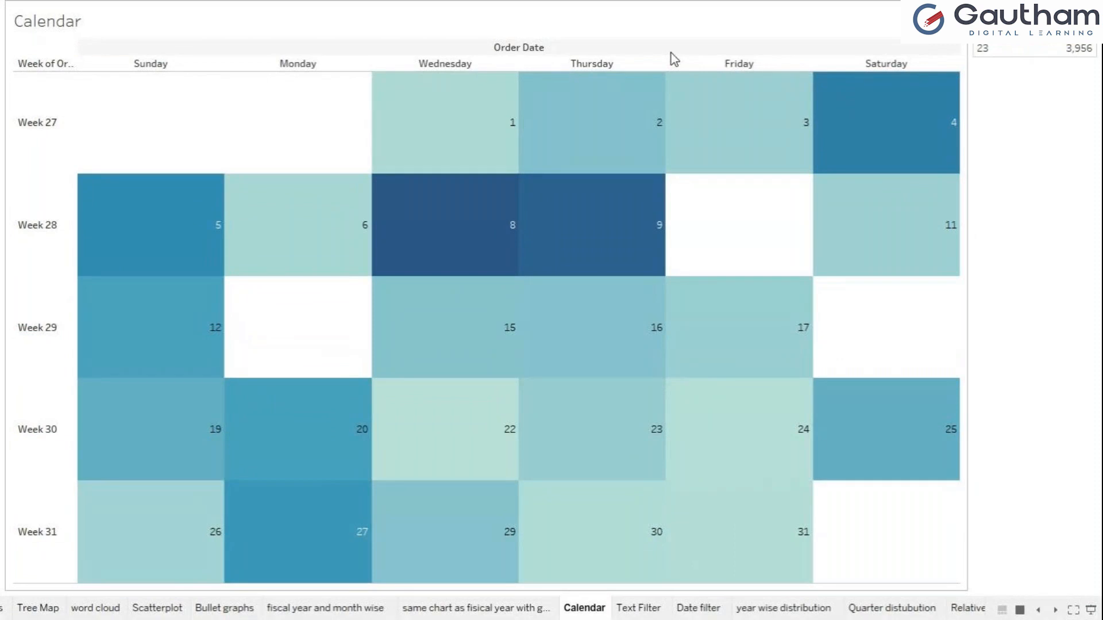
pyautogui.moveTo(642, 189)
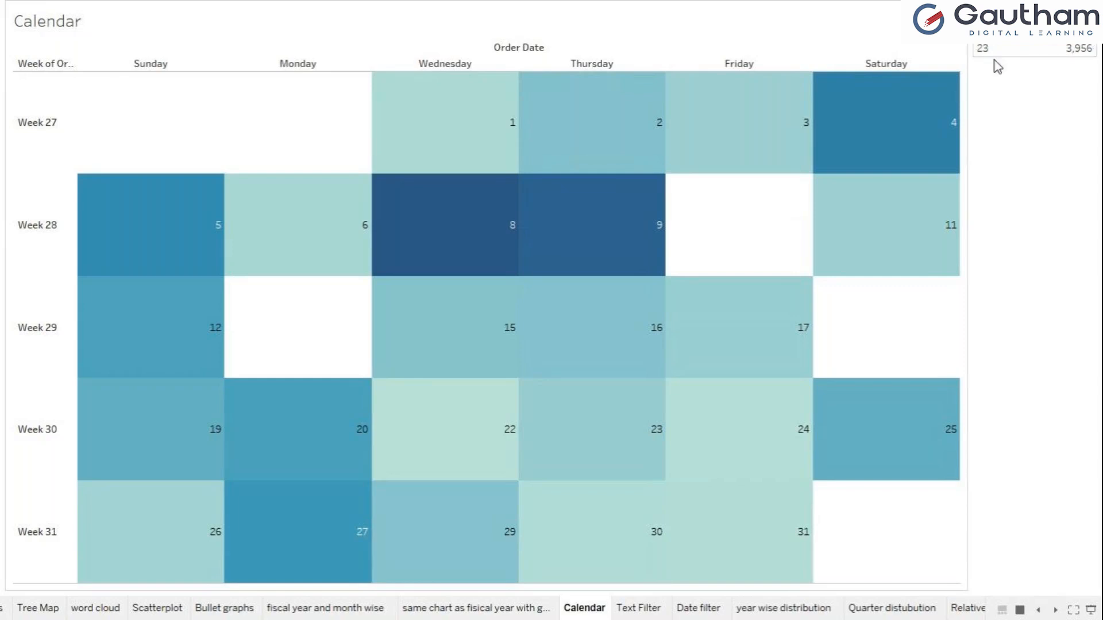
pyautogui.moveTo(646, 217)
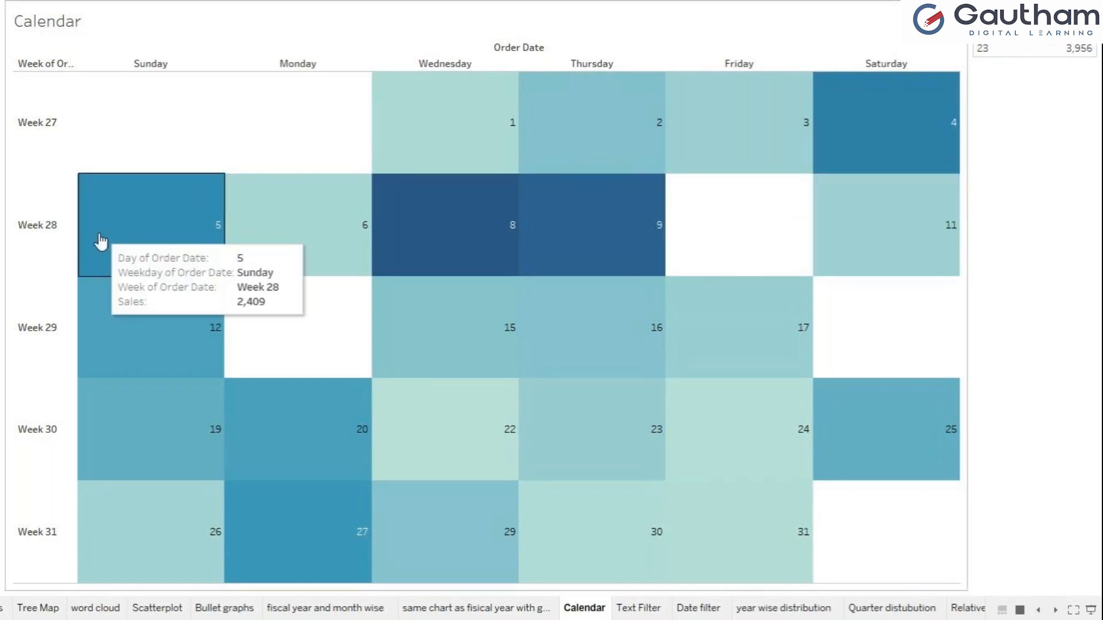
pyautogui.moveTo(394, 362)
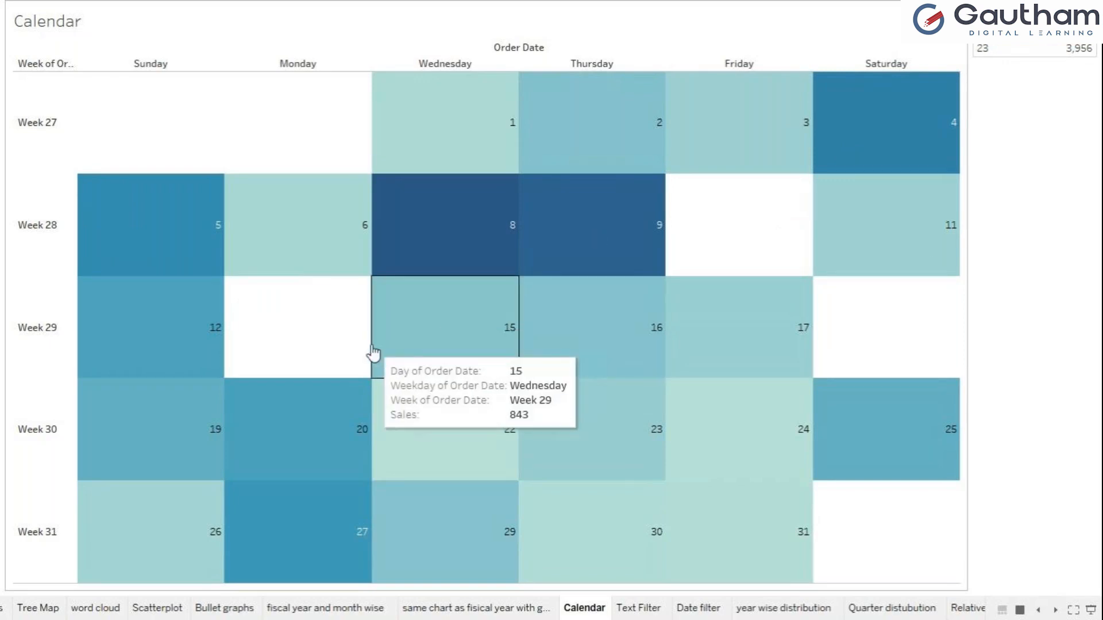
pyautogui.moveTo(880, 282)
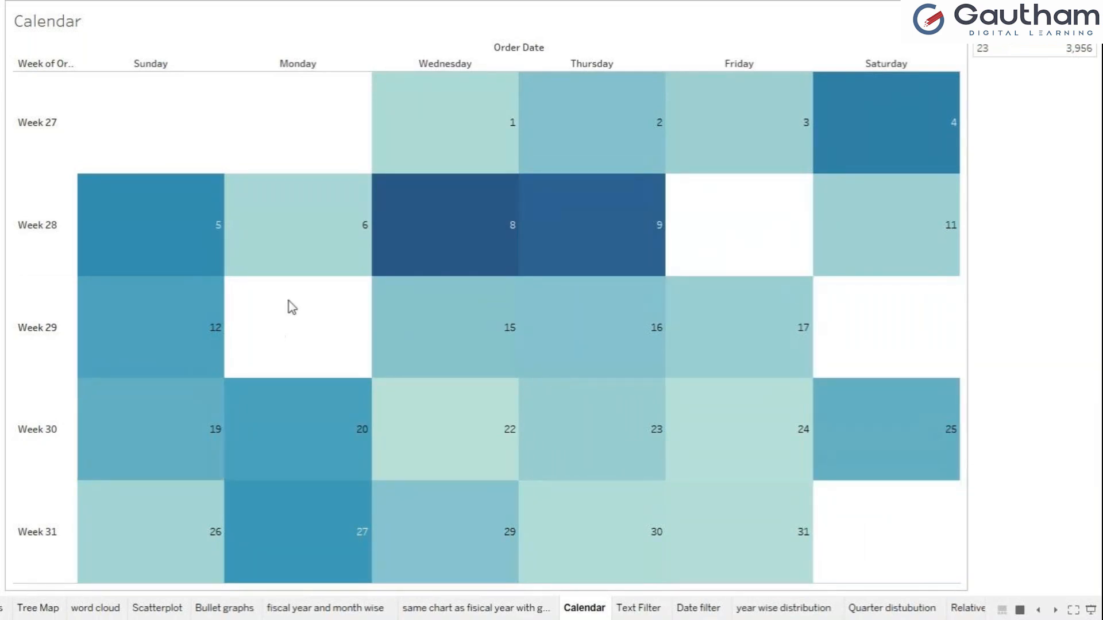
pyautogui.moveTo(510, 265)
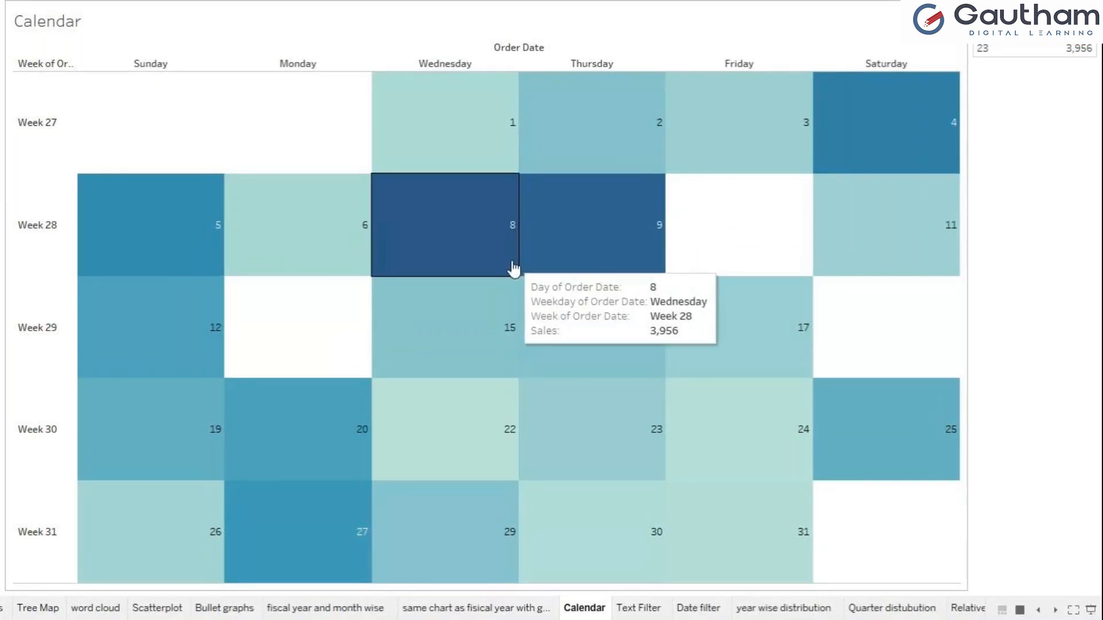
pyautogui.moveTo(441, 112)
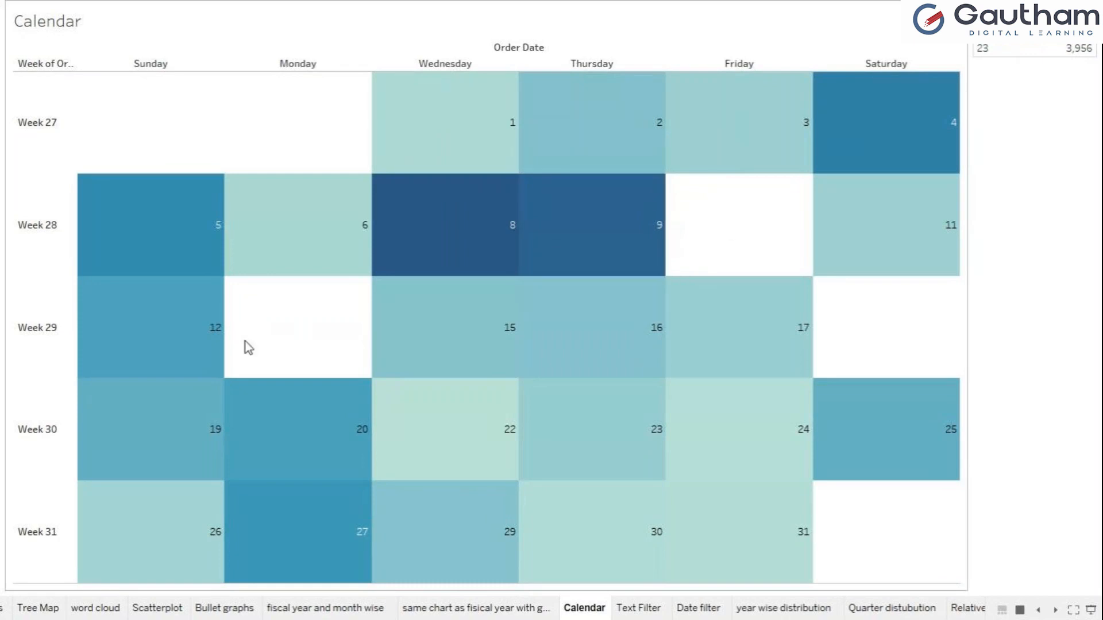
pyautogui.press('Escape')
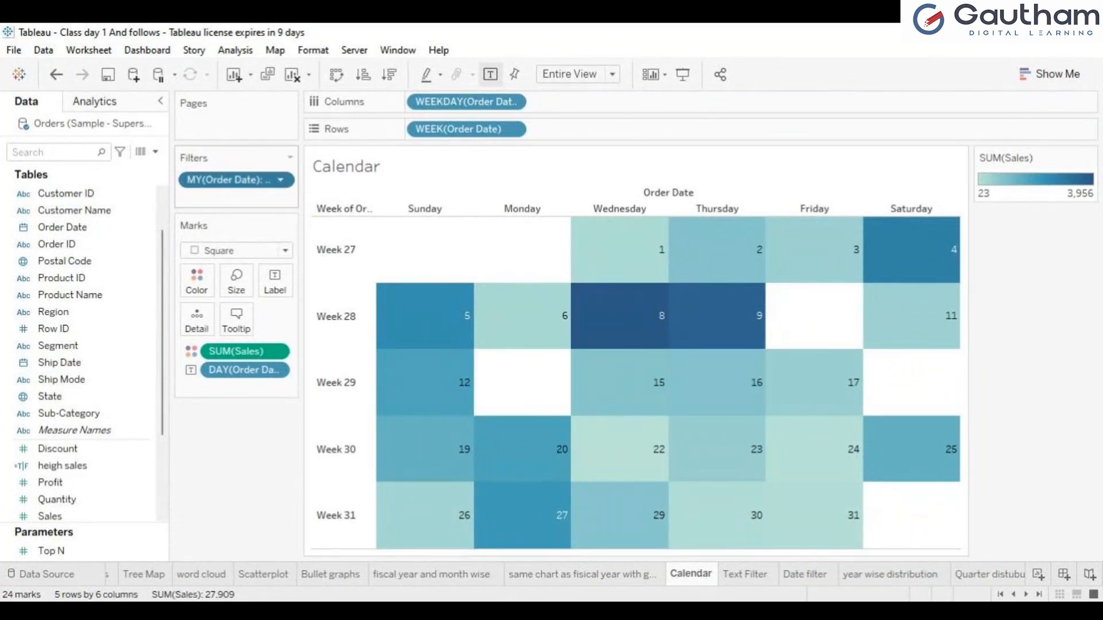
# Step: Show the Order Date month and year filter beside the chart as a multiple-values dropdown
pyautogui.click(274, 201)
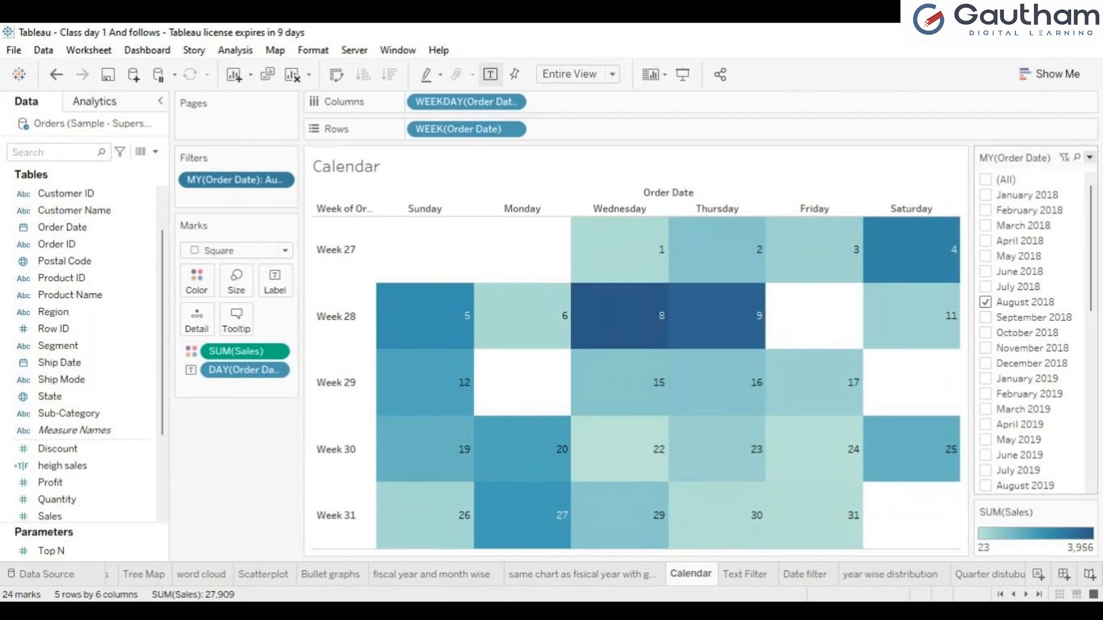
pyautogui.click(1005, 382)
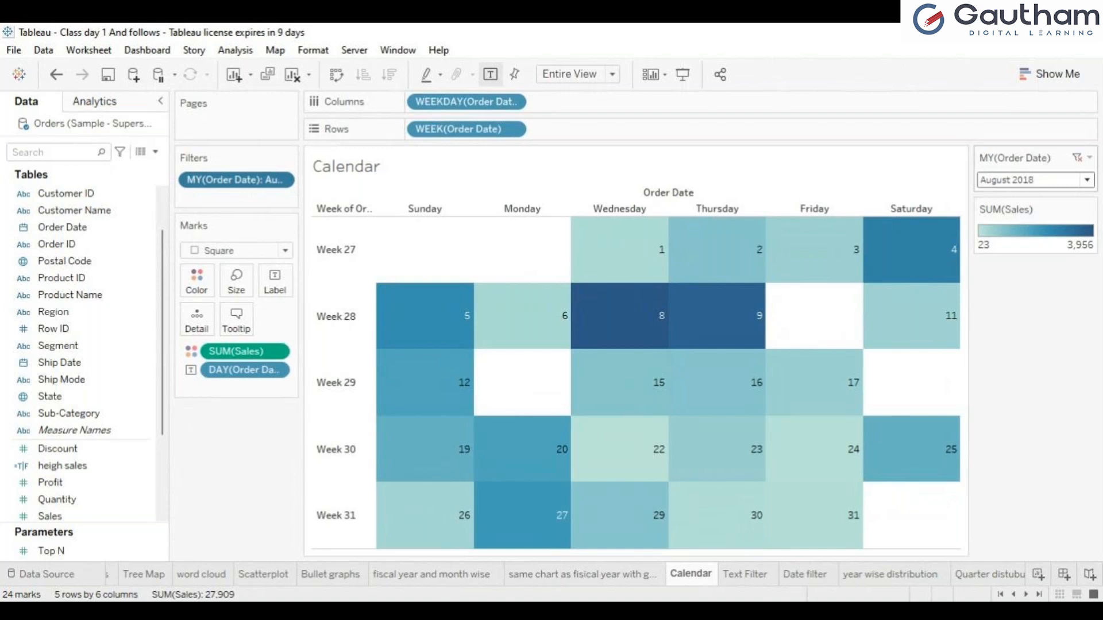
# Step: Try the calendar with additional months selected in the Order Date filter, and restore the selection to August 2018 only
pyautogui.click(1036, 180)
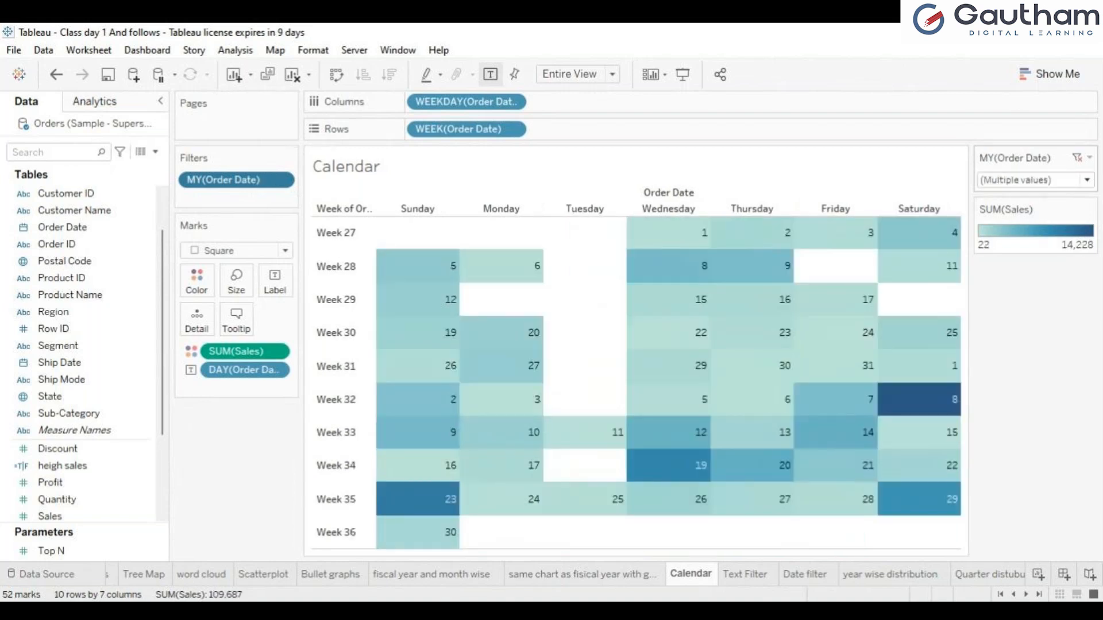
pyautogui.click(1035, 179)
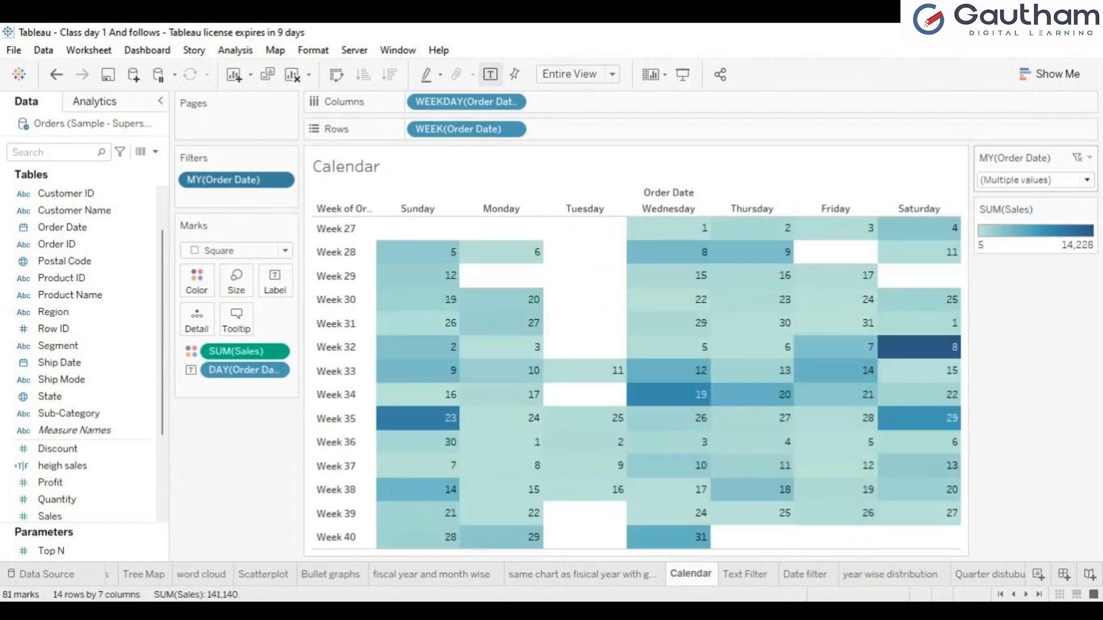
pyautogui.click(1035, 180)
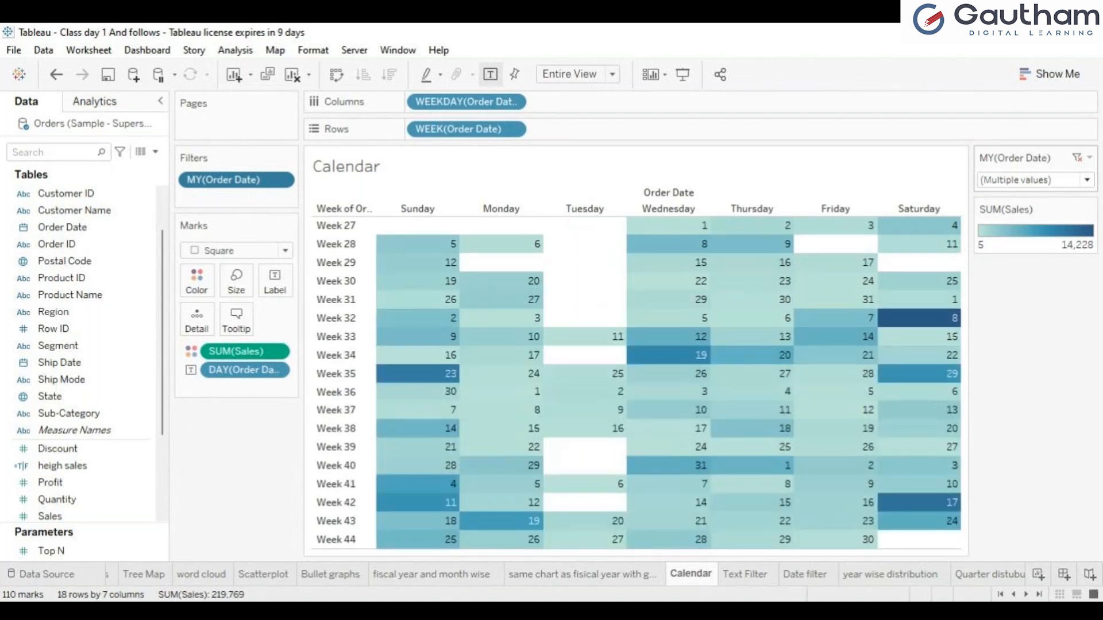
pyautogui.click(1036, 180)
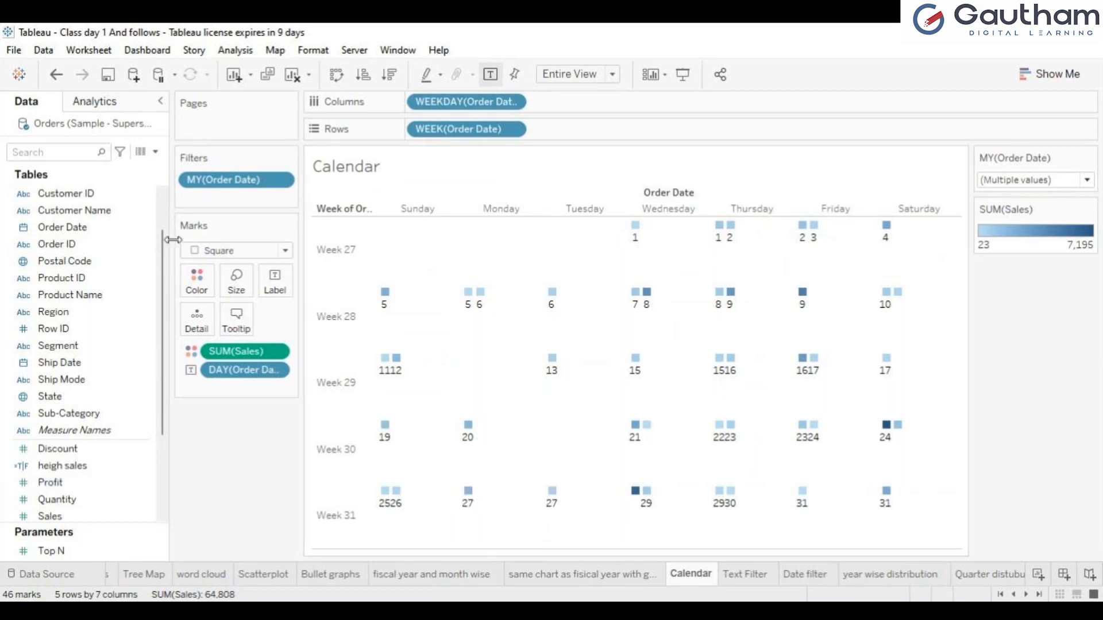
pyautogui.moveTo(556, 371)
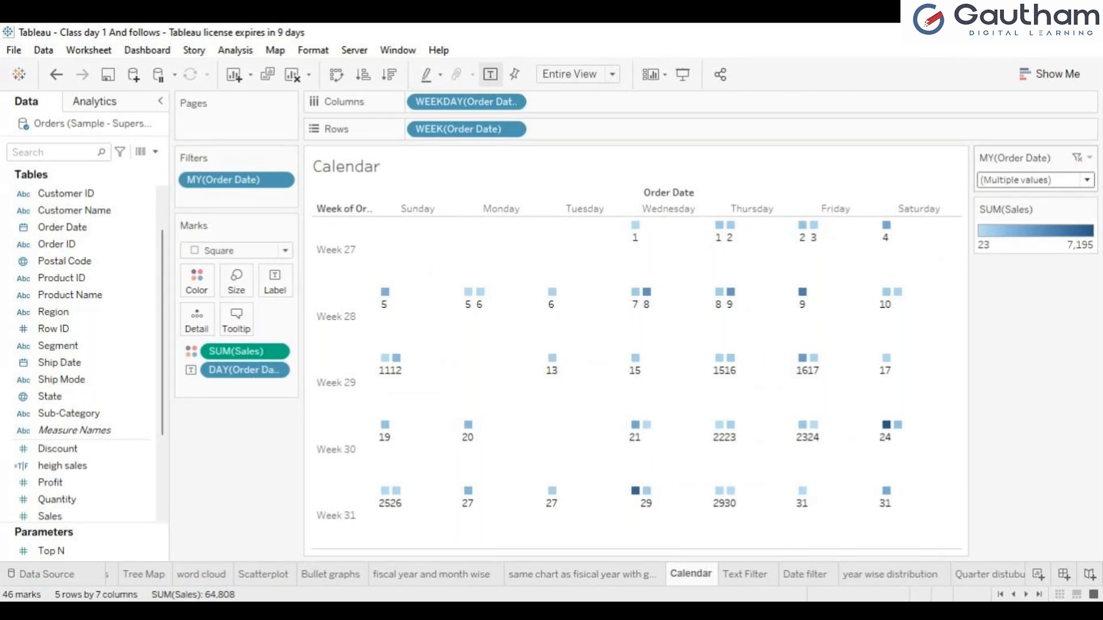
pyautogui.press('Down')
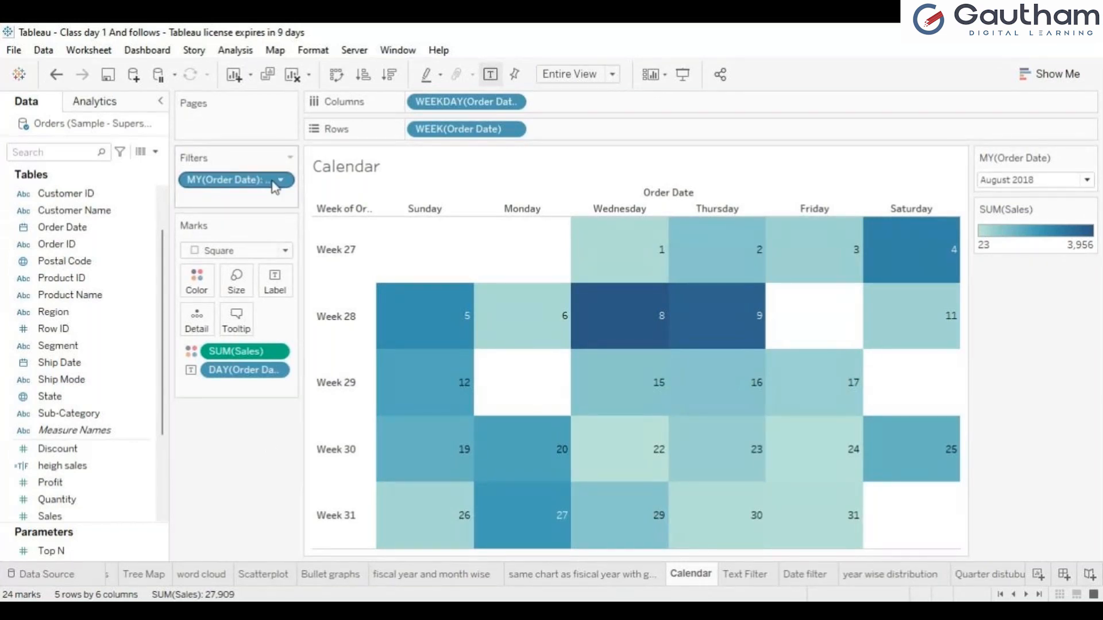
pyautogui.moveTo(632, 471)
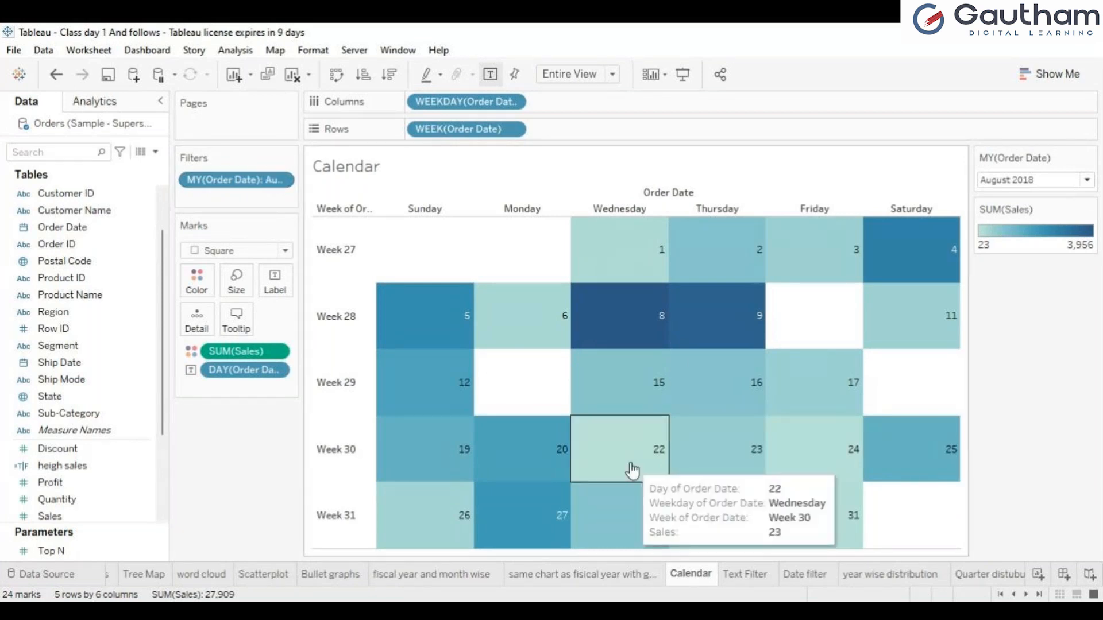
pyautogui.moveTo(782, 548)
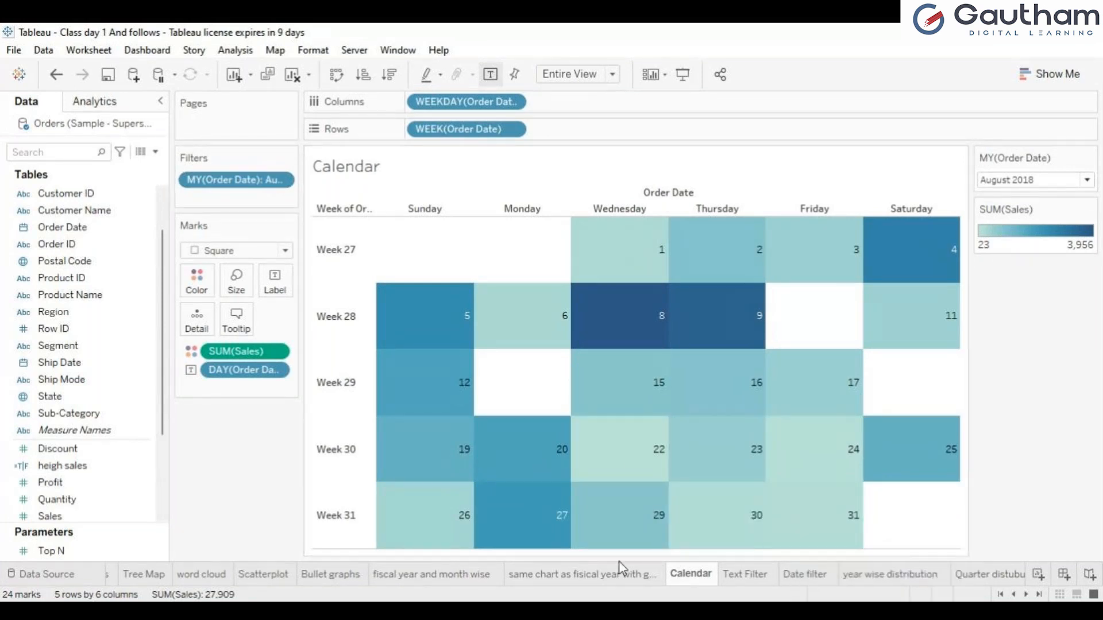
# Step: Clear the Text Filter worksheet and rebuild its table with Sub-Category as rows and Sales as text
pyautogui.click(749, 578)
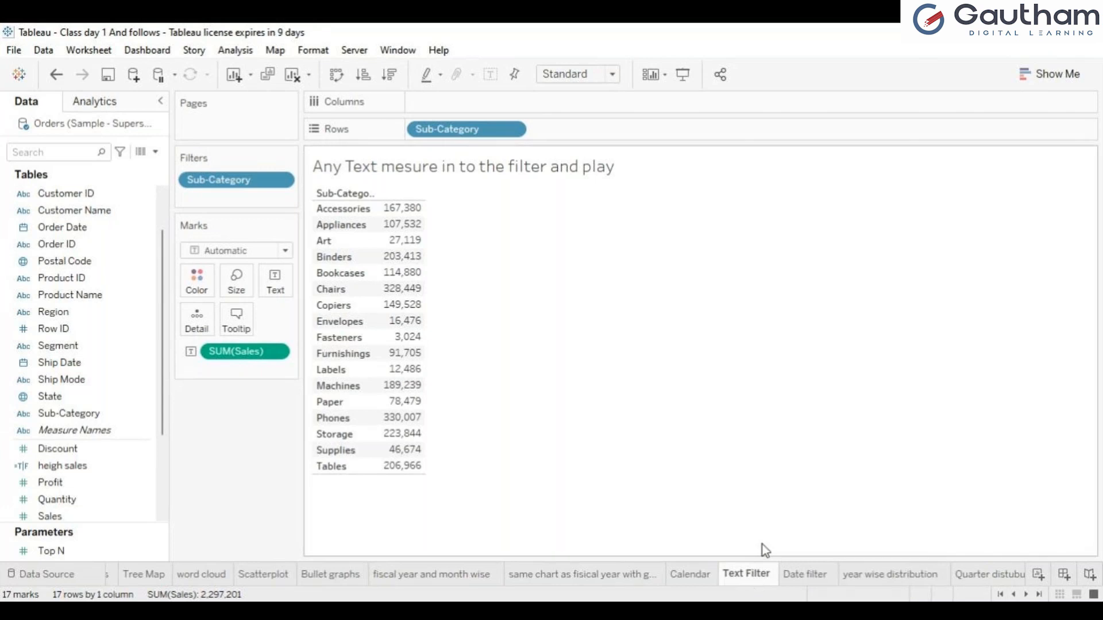
pyautogui.moveTo(205, 180); pyautogui.dragTo(6, 299)
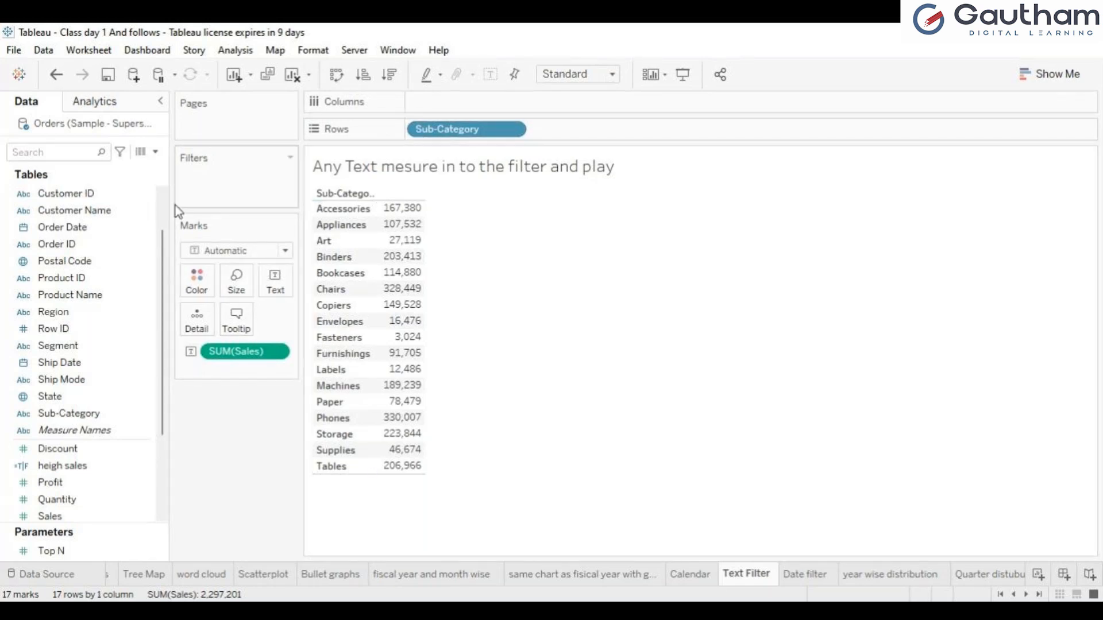
pyautogui.click(294, 76)
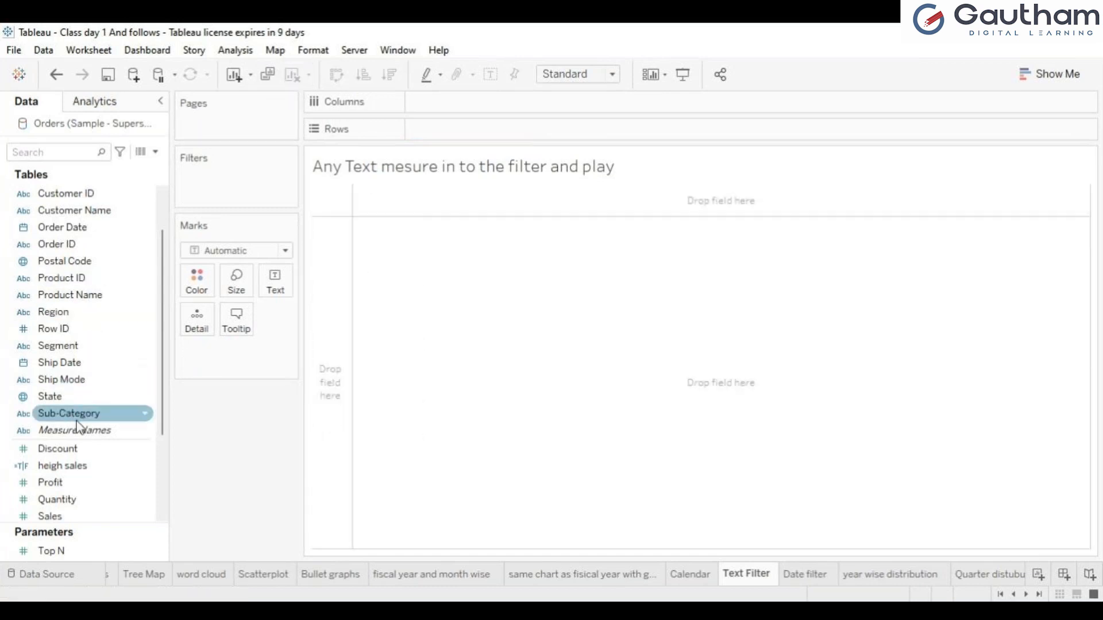
pyautogui.moveTo(77, 419); pyautogui.dragTo(458, 141)
pyautogui.moveTo(99, 517); pyautogui.dragTo(288, 288)
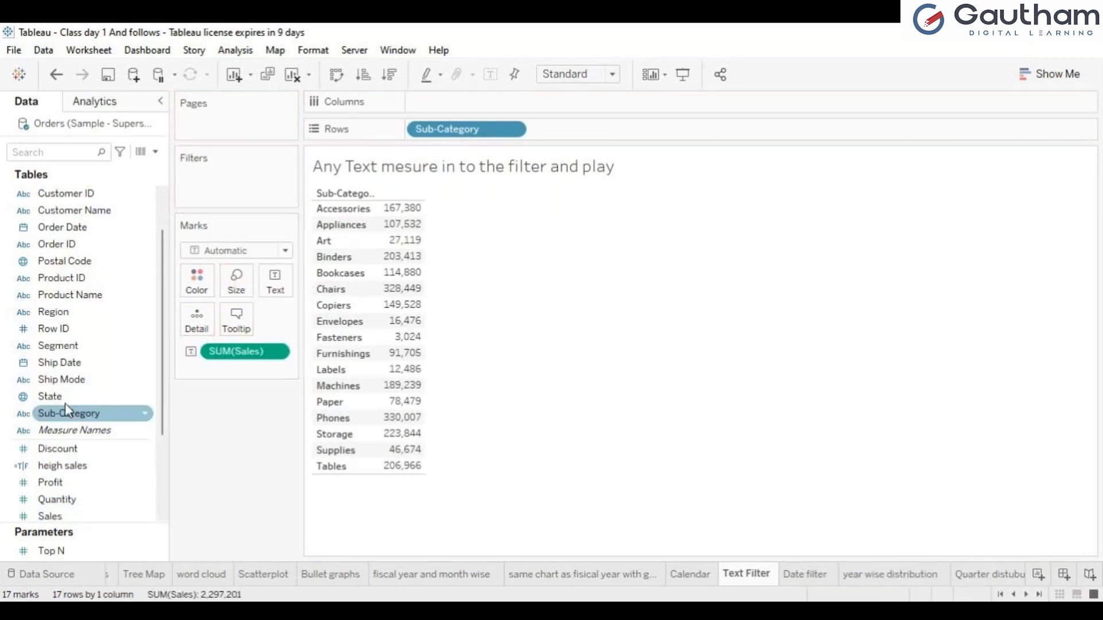
# Step: Examine the General, Wildcard, Condition and Top options of a Sub-Category filter, and close it without applying
pyautogui.moveTo(64, 419); pyautogui.dragTo(215, 177)
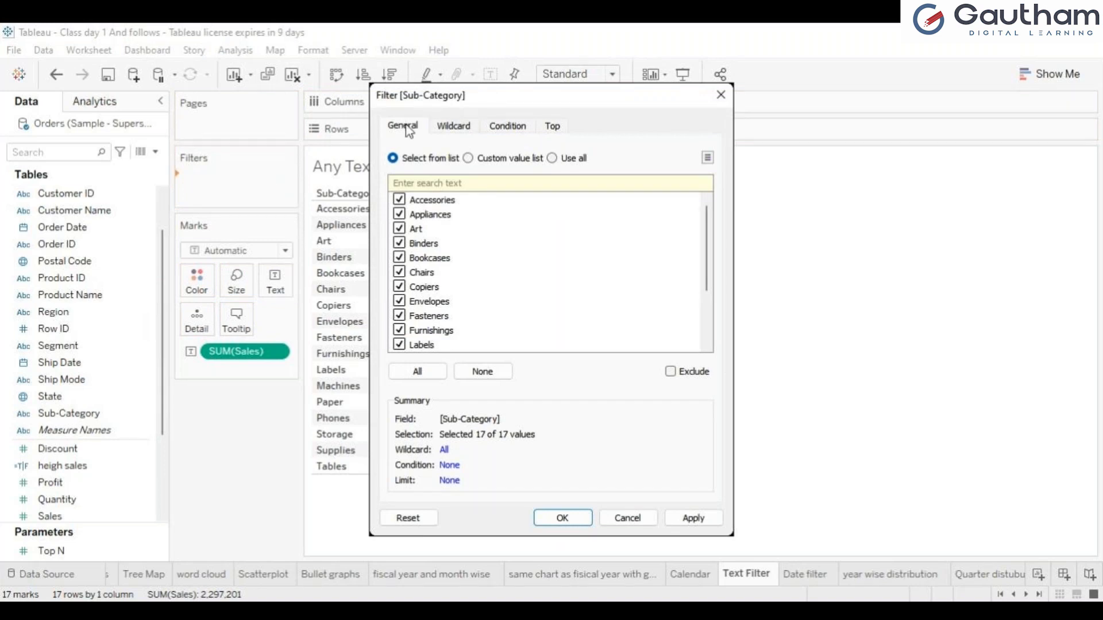
pyautogui.click(452, 129)
pyautogui.click(523, 128)
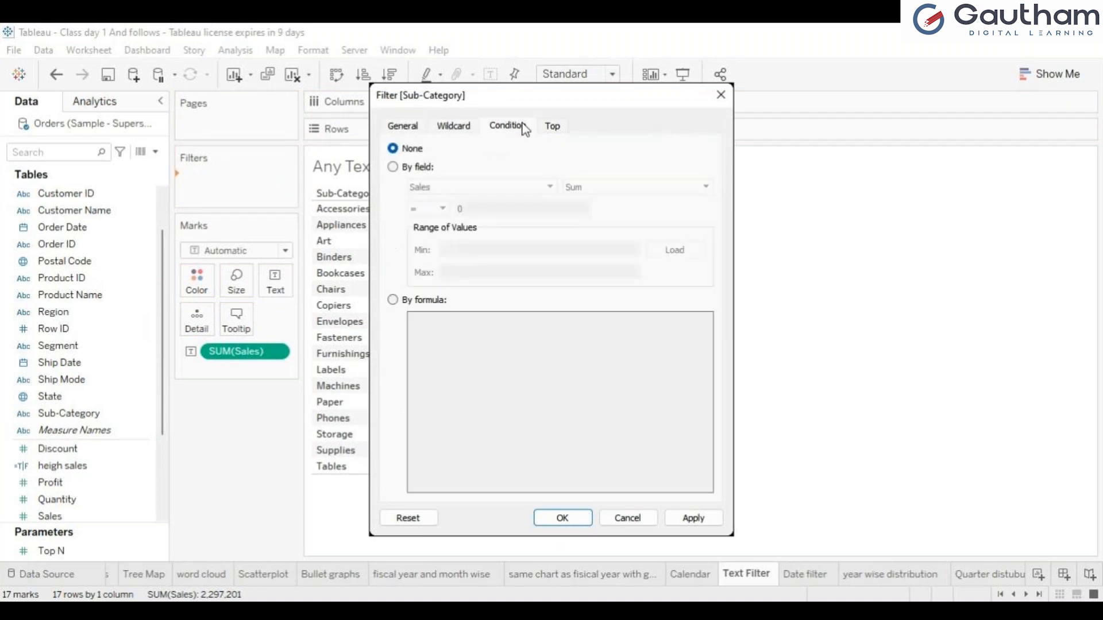
pyautogui.click(567, 126)
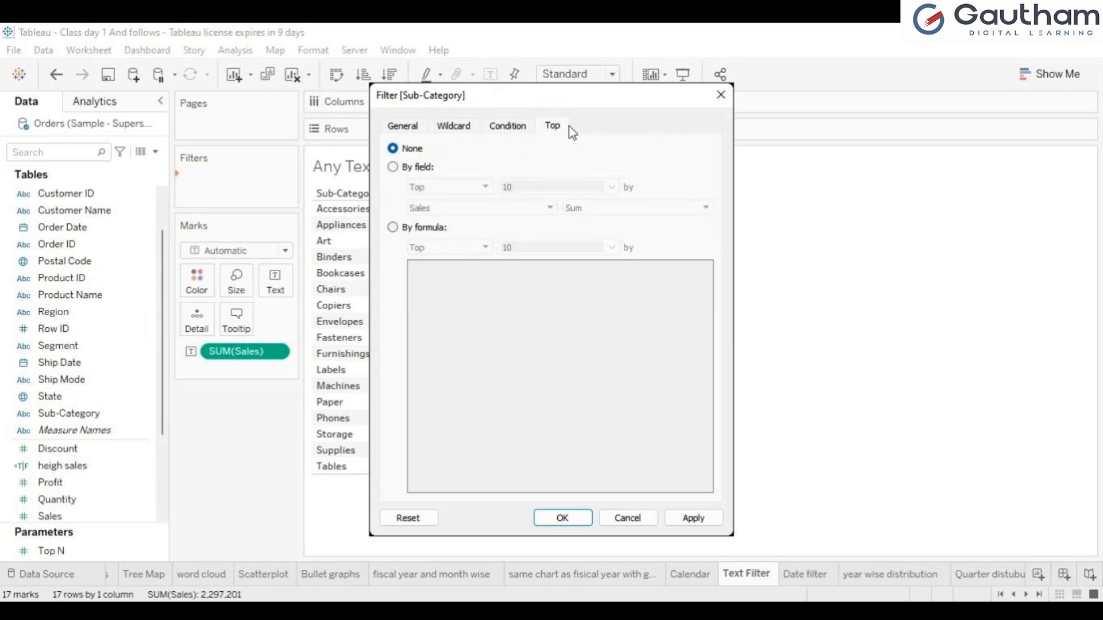
pyautogui.click(520, 129)
pyautogui.click(464, 130)
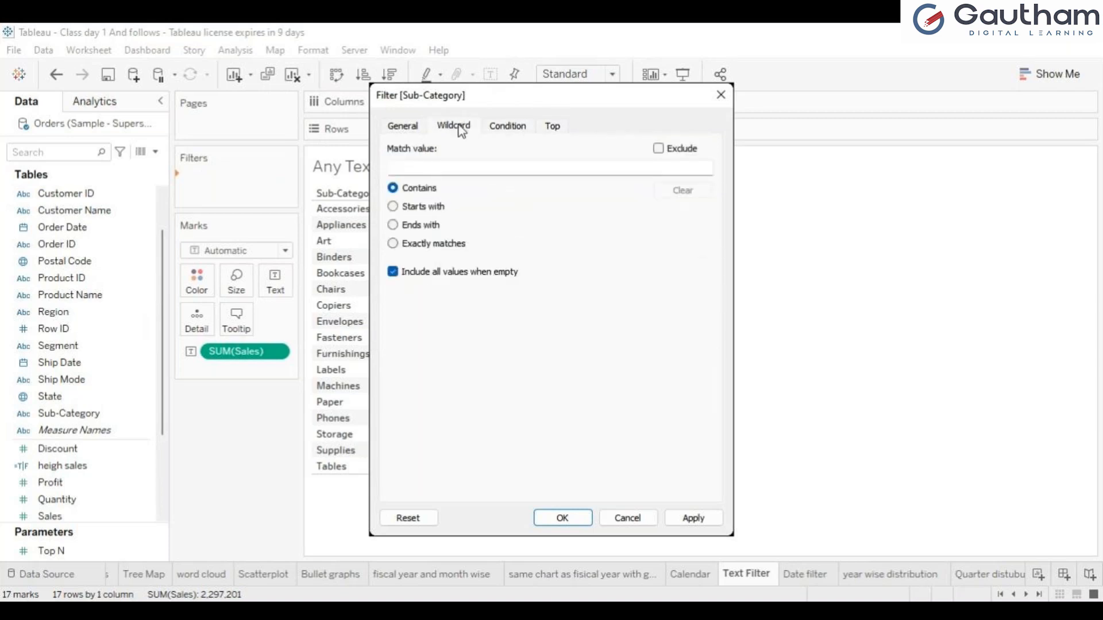
pyautogui.click(416, 130)
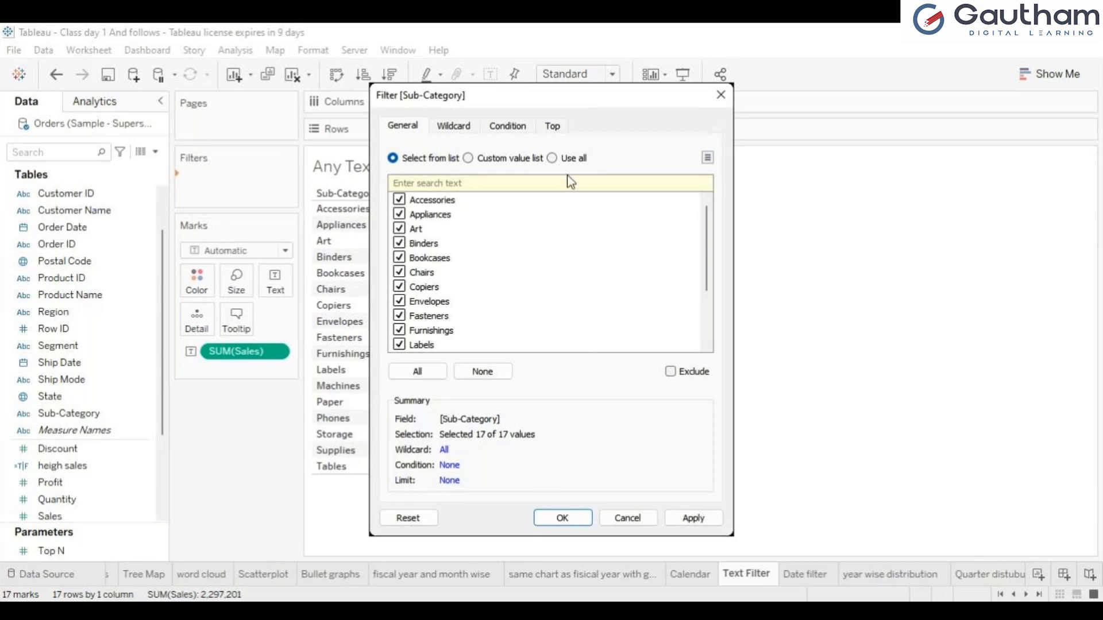
pyautogui.click(539, 125)
pyautogui.click(518, 126)
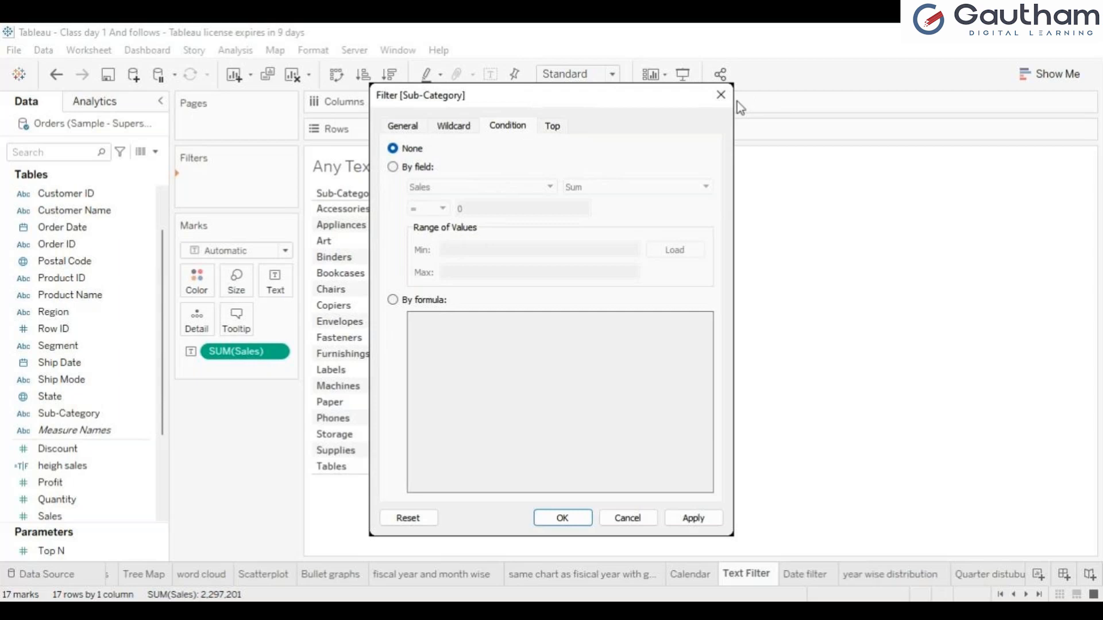
pyautogui.click(721, 95)
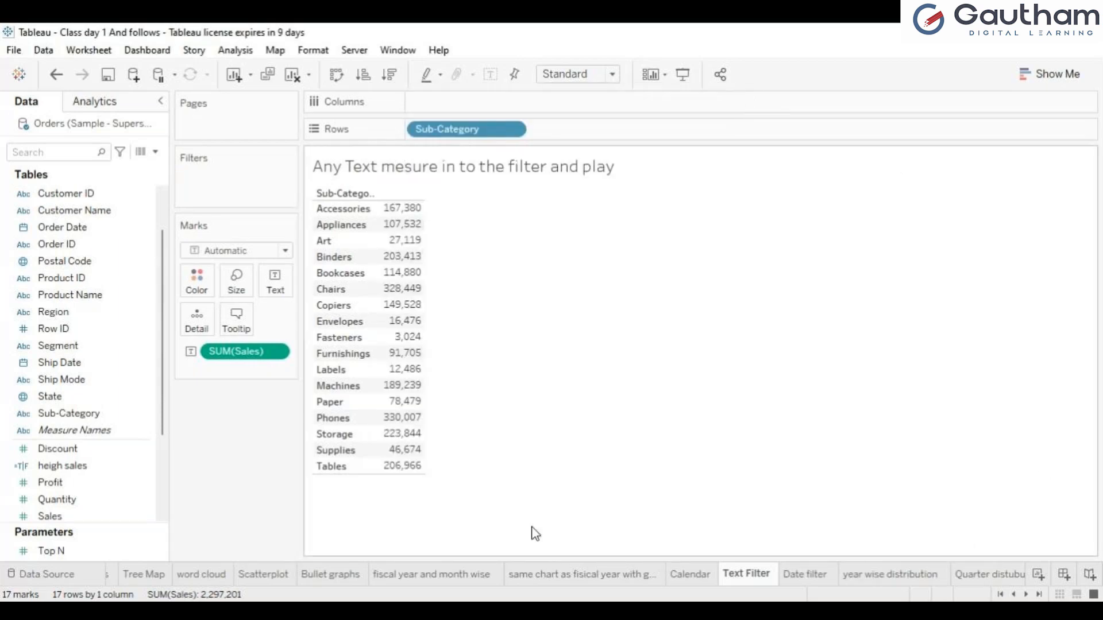
# Step: On the Date filter worksheet, examine the filter types offered for Order Date and Ship Date without applying either
pyautogui.click(803, 579)
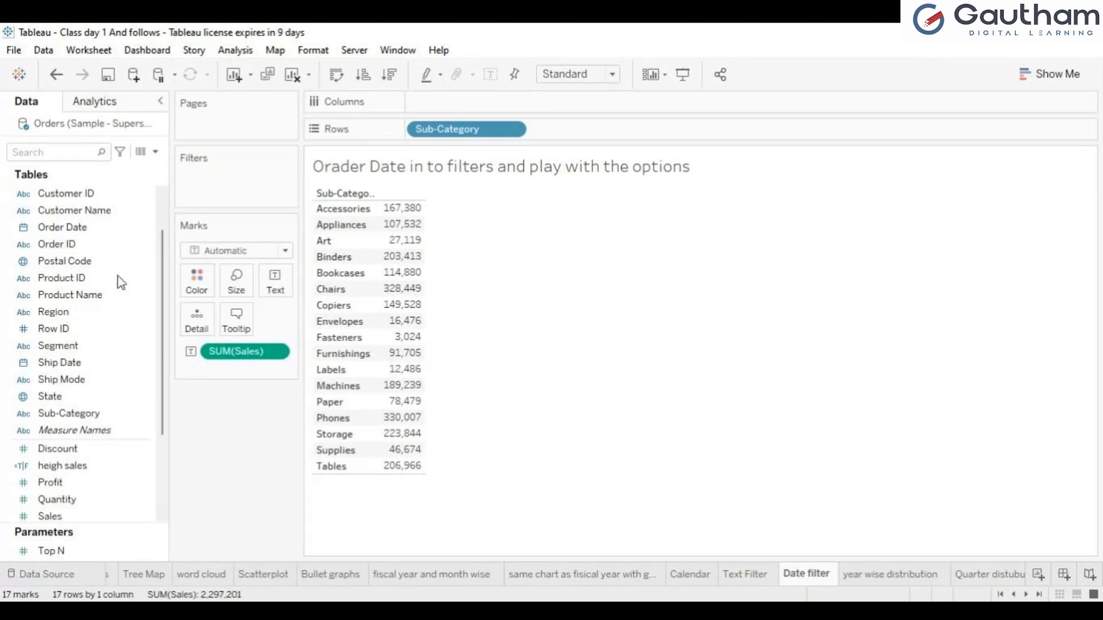
pyautogui.click(73, 228)
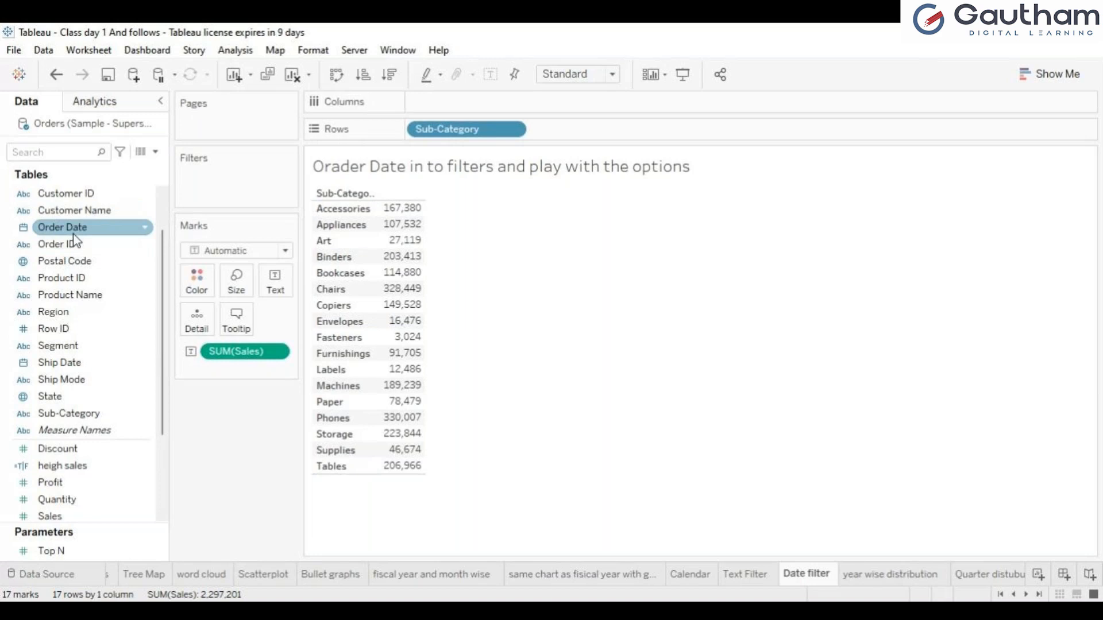
pyautogui.moveTo(74, 236); pyautogui.dragTo(209, 223)
pyautogui.click(57, 363)
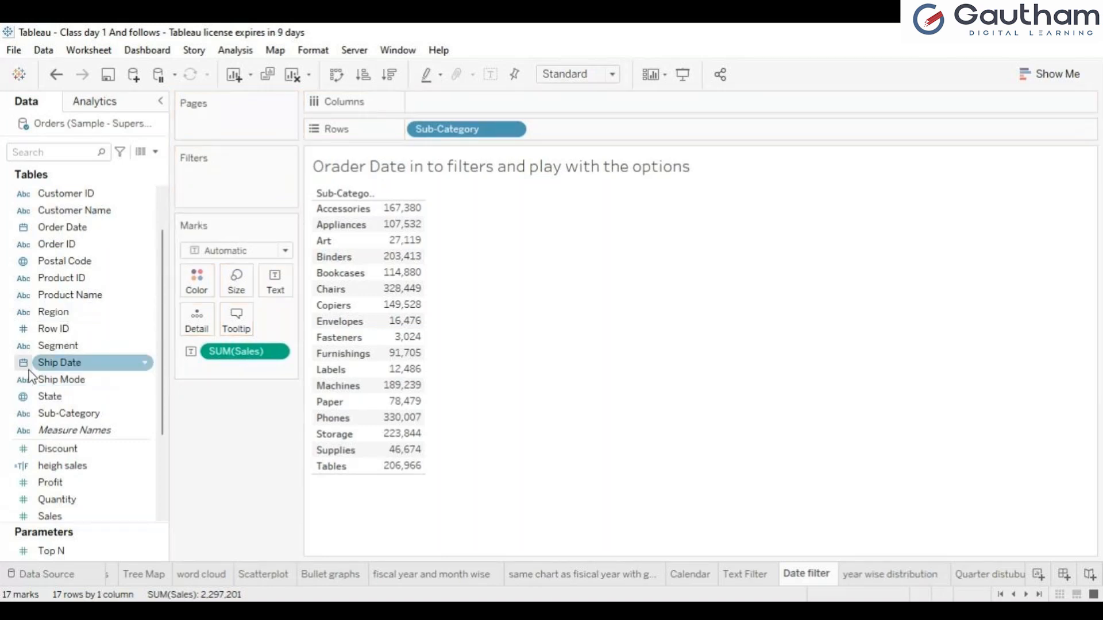
pyautogui.moveTo(64, 229); pyautogui.dragTo(214, 176)
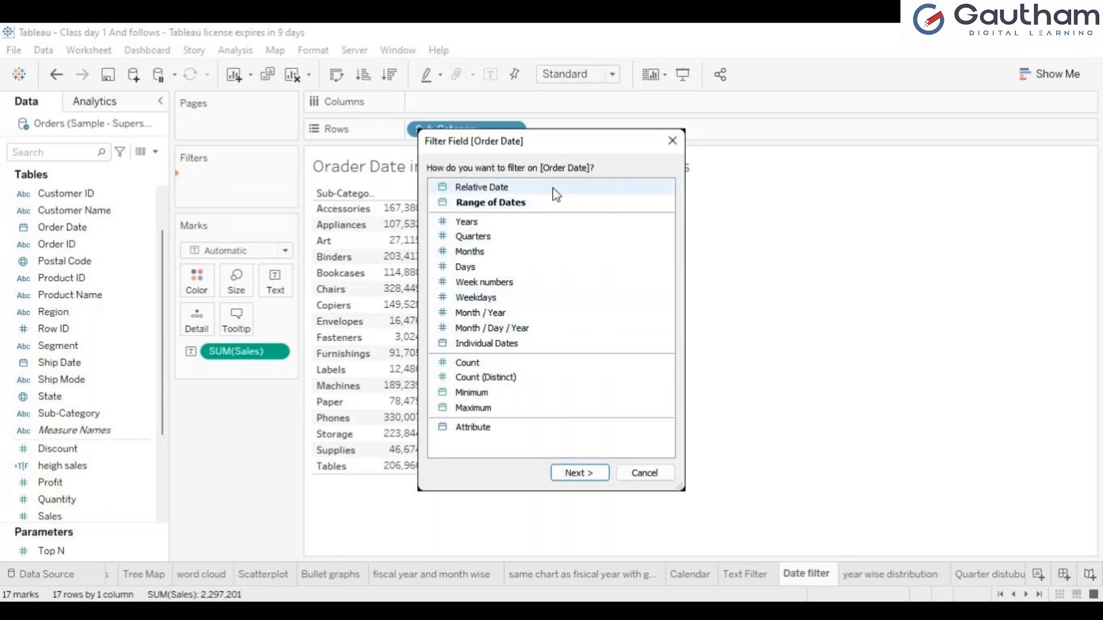
pyautogui.click(672, 140)
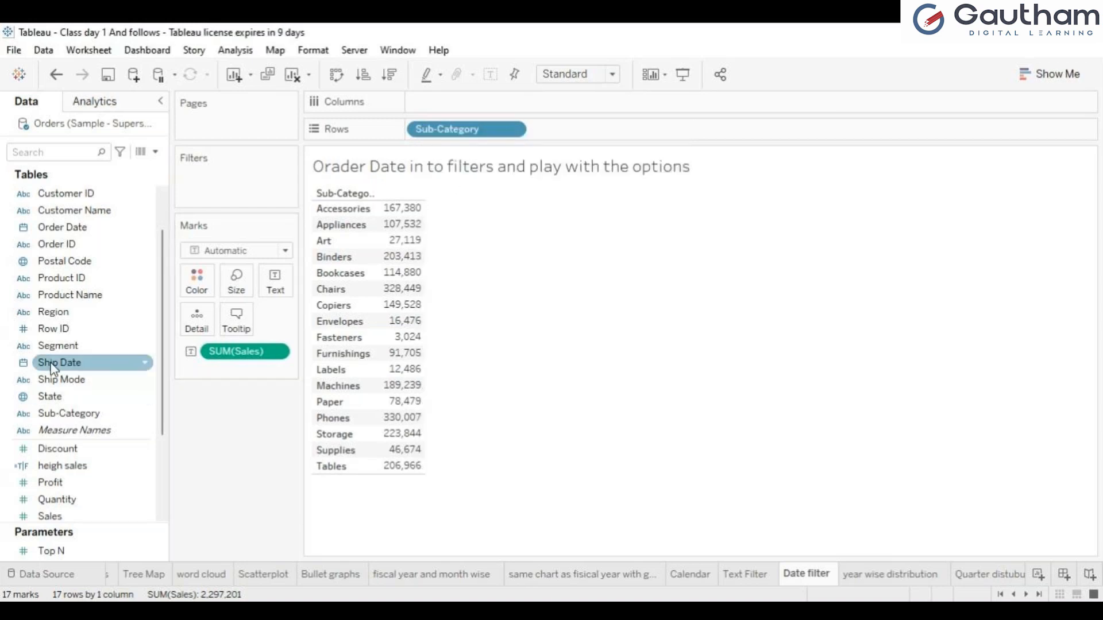
pyautogui.moveTo(58, 366); pyautogui.dragTo(204, 192)
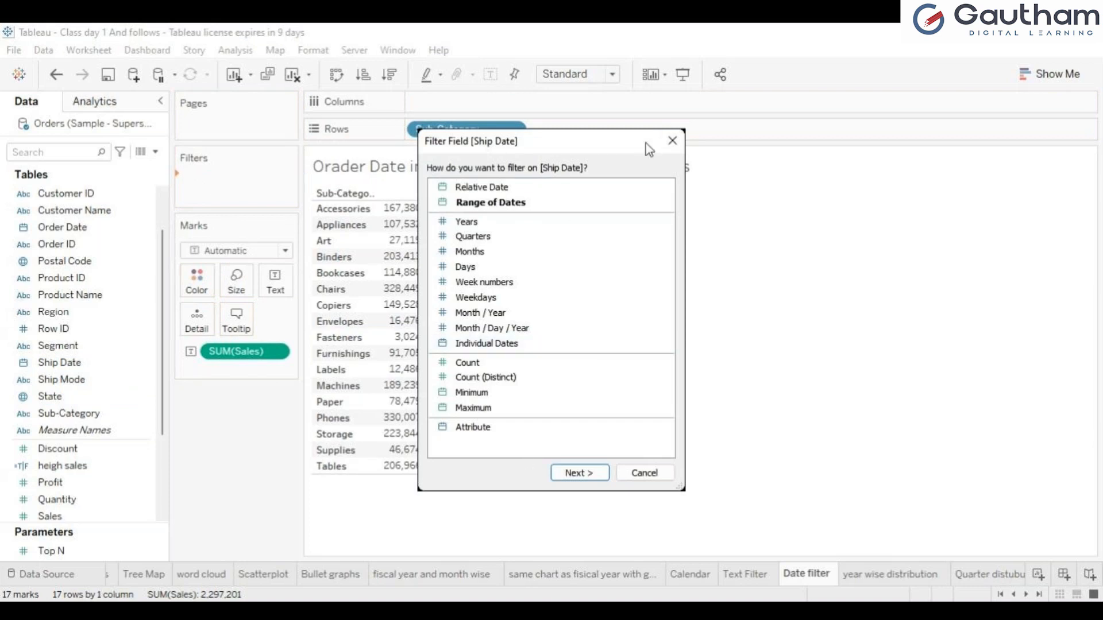
pyautogui.click(673, 142)
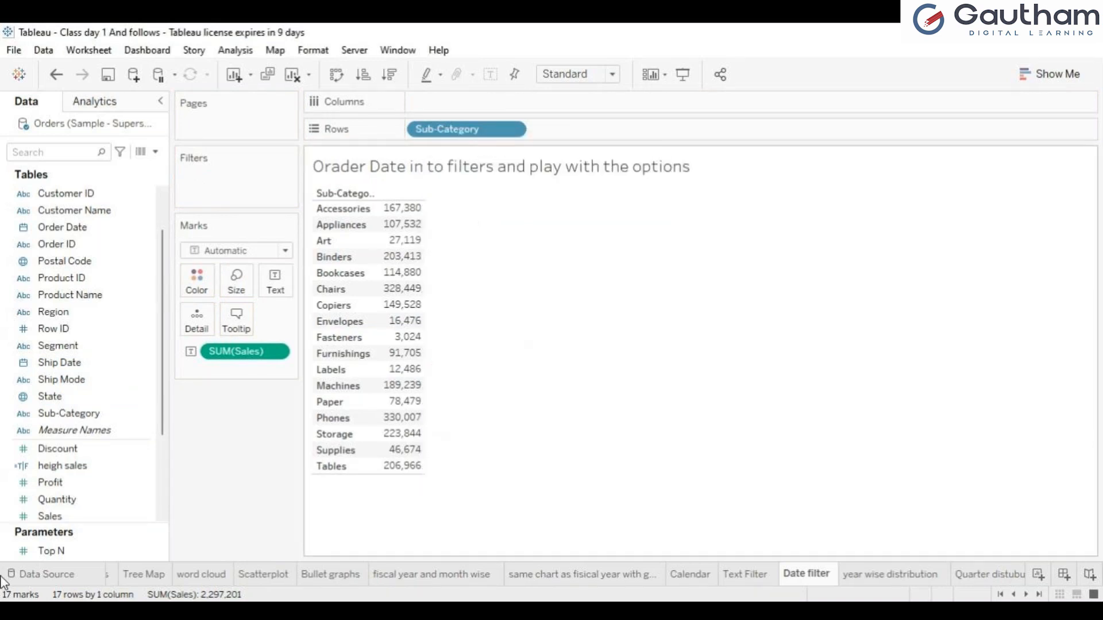
# Step: Load the Orders data preview in the data source, examine its date columns, and return to the Date filter worksheet
pyautogui.click(38, 581)
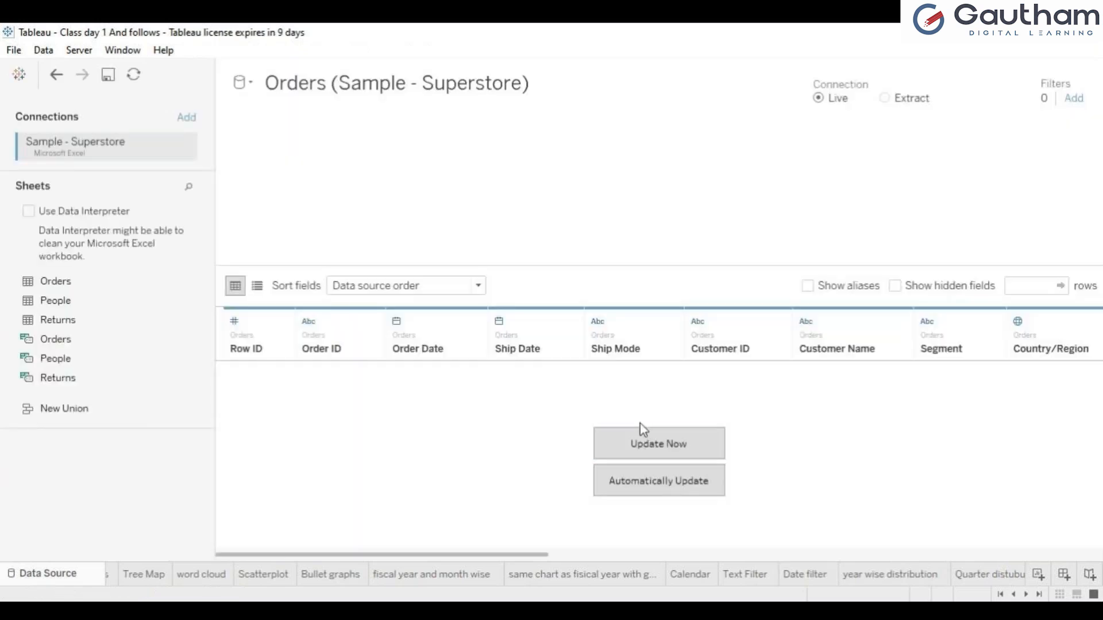
pyautogui.click(646, 439)
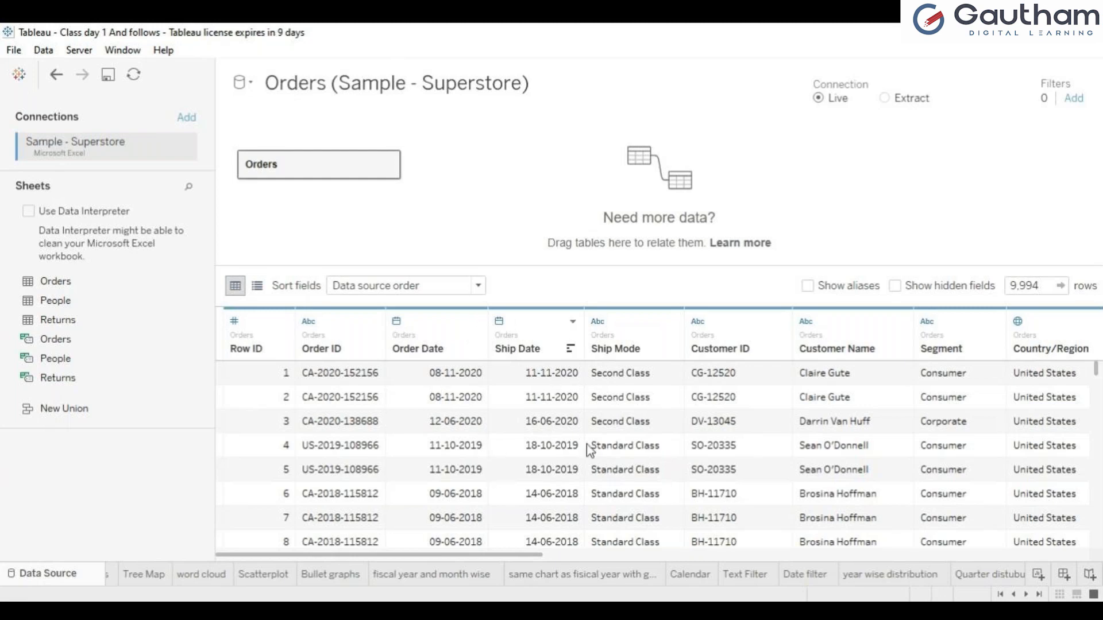
pyautogui.click(830, 575)
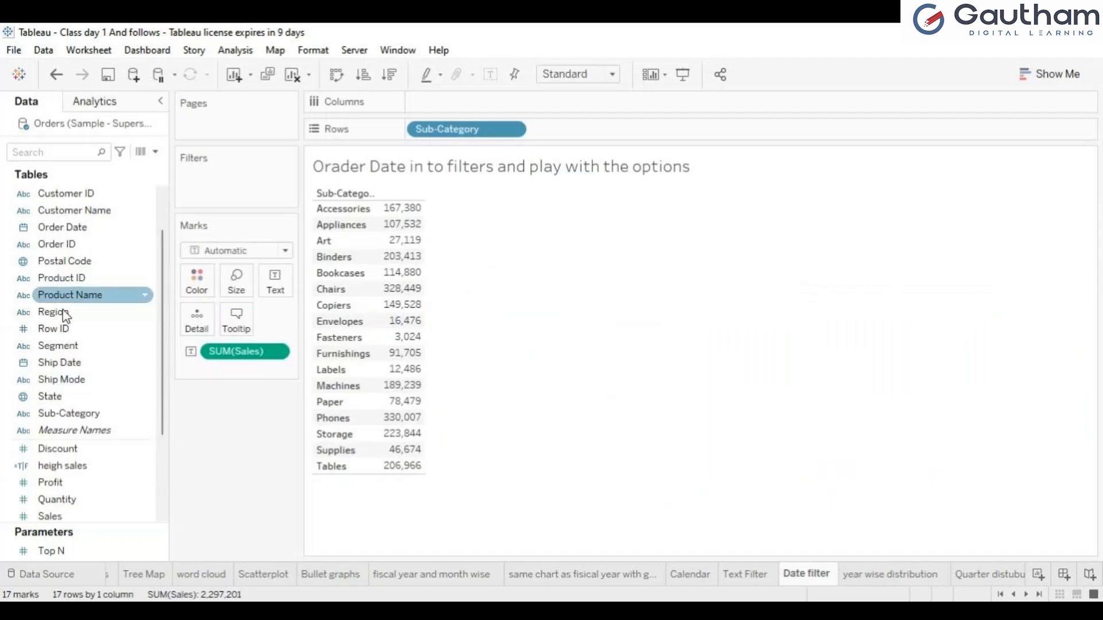
# Step: Filter the table by Order Date years, keeping only FY 2018 and FY 2020
pyautogui.moveTo(62, 230); pyautogui.dragTo(210, 176)
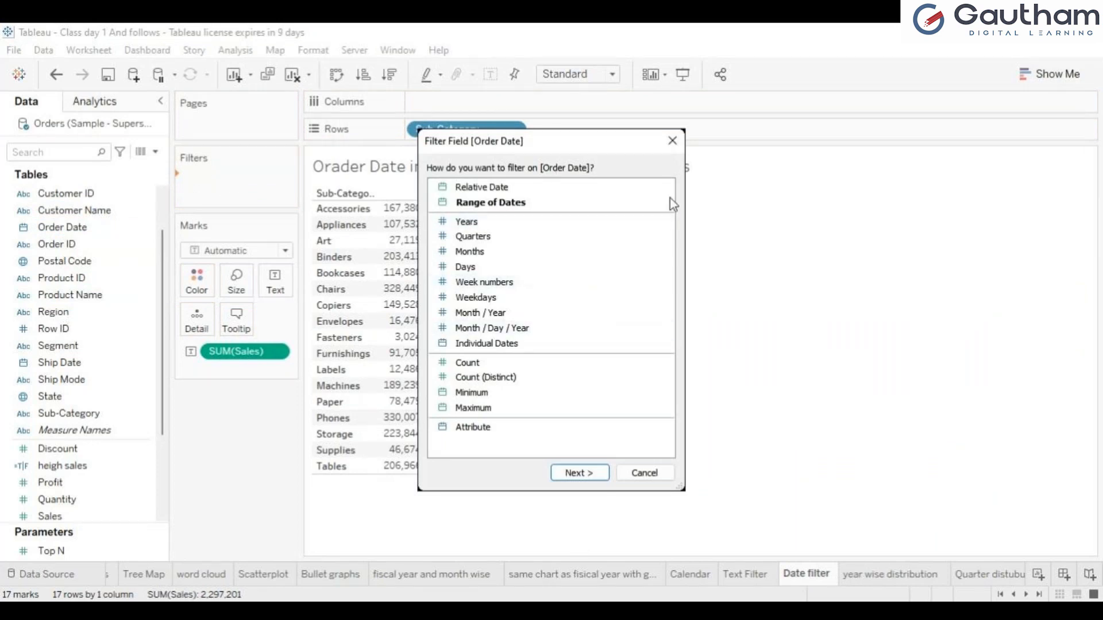
pyautogui.click(467, 223)
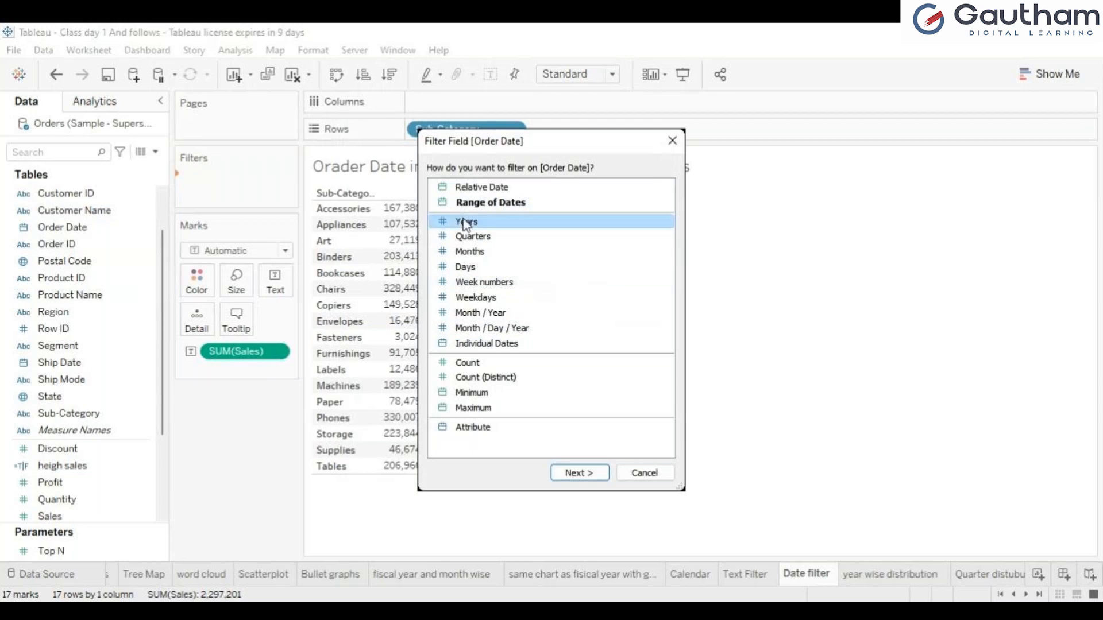
pyautogui.click(593, 473)
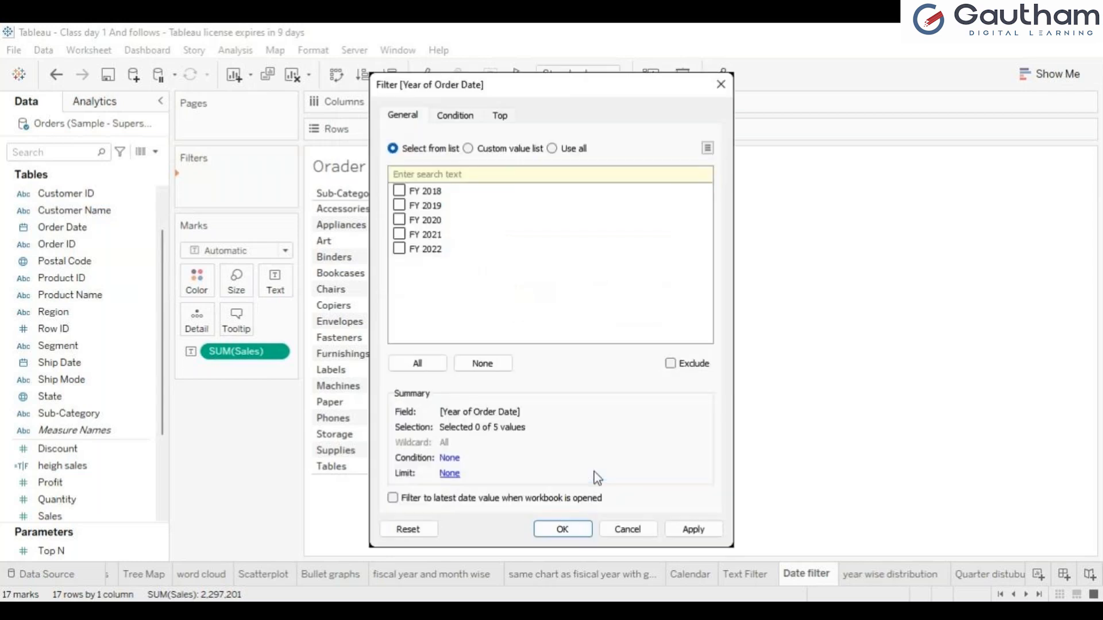
pyautogui.click(402, 193)
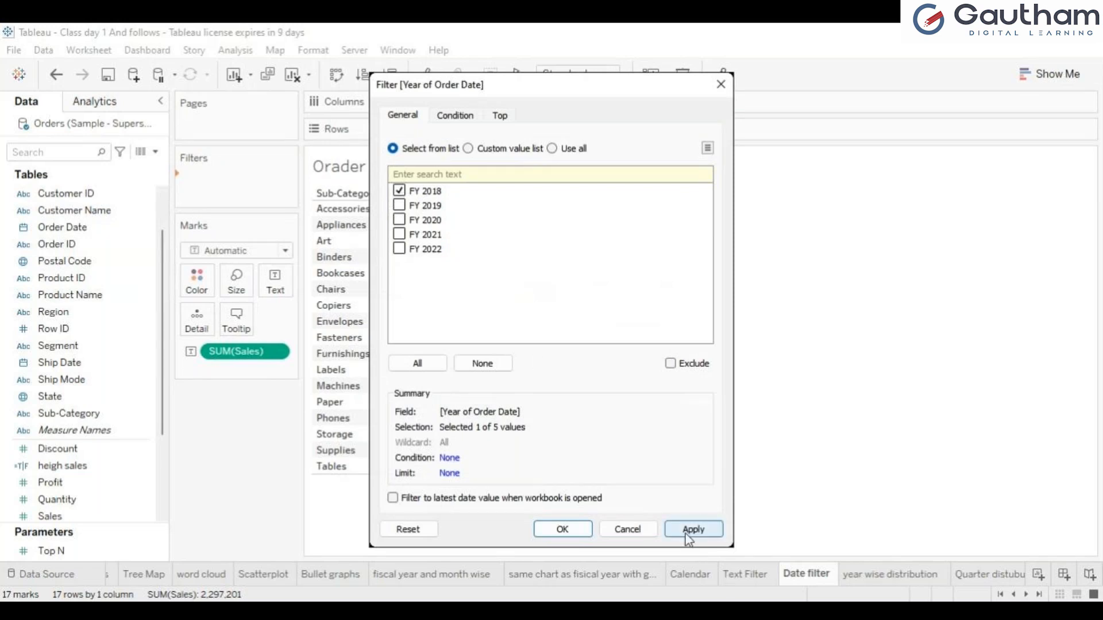
pyautogui.click(399, 220)
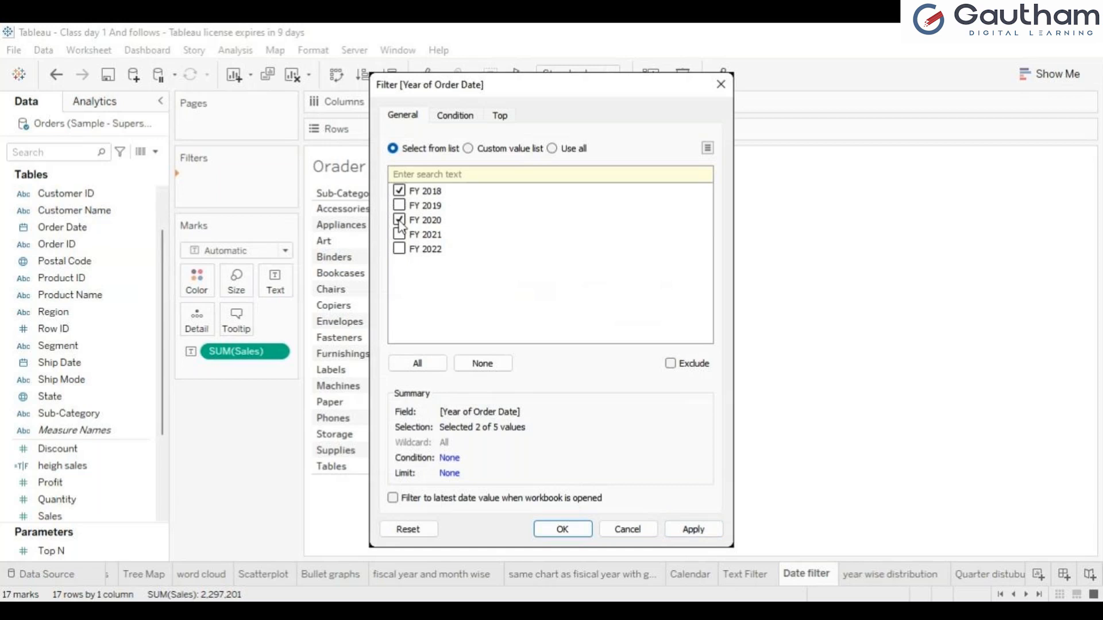
pyautogui.click(688, 536)
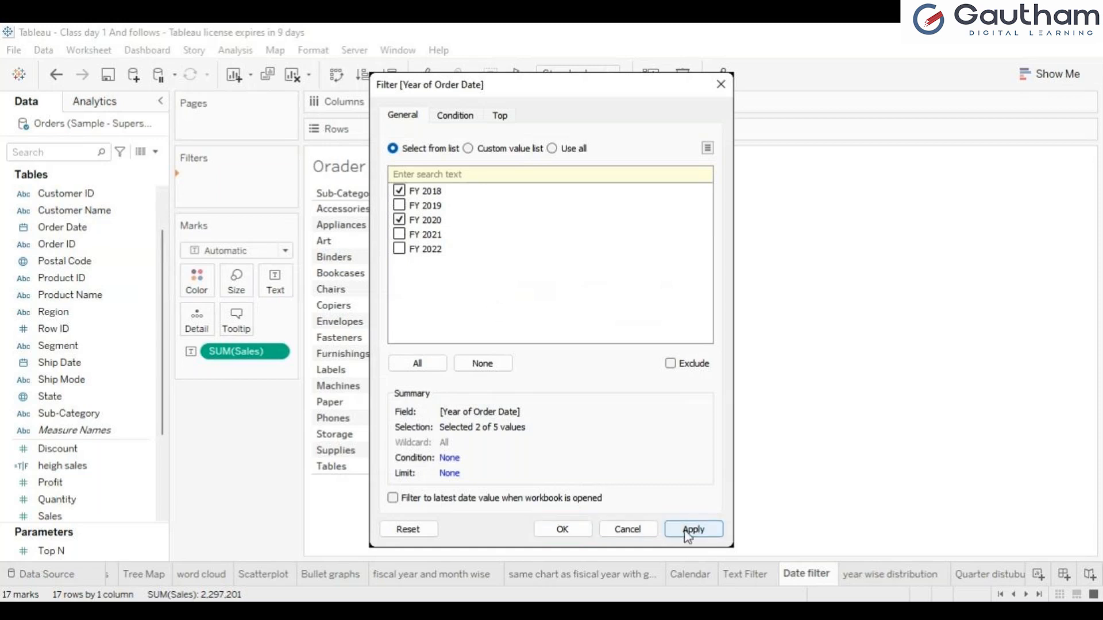
pyautogui.click(562, 529)
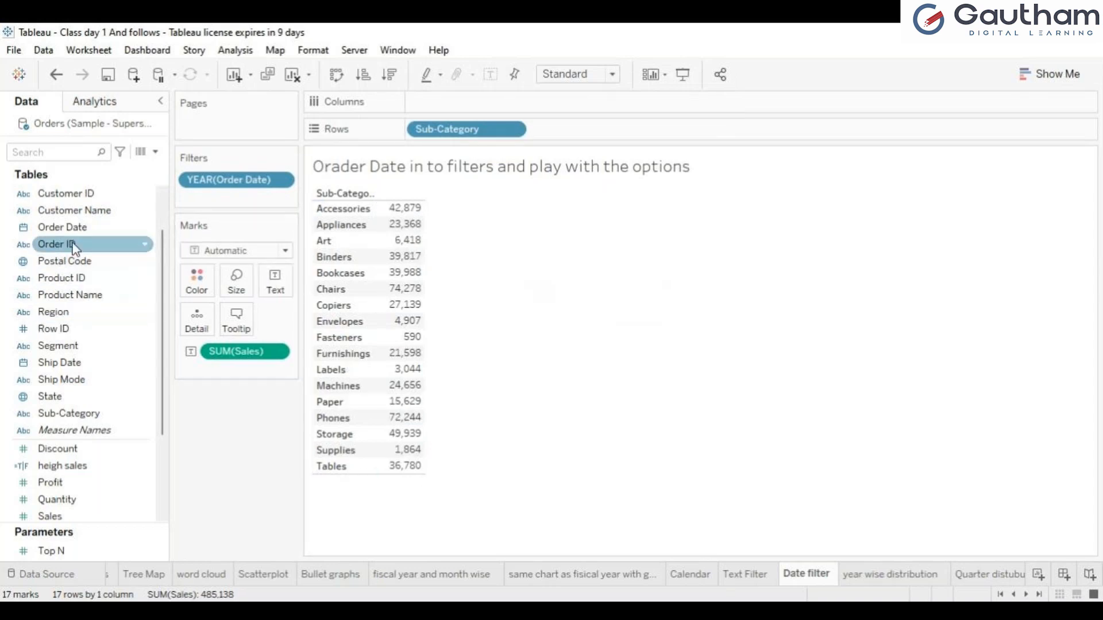
# Step: Split the sales table into columns by Order Date year, and try the Entire View fit before restoring Standard
pyautogui.moveTo(71, 236); pyautogui.dragTo(450, 110)
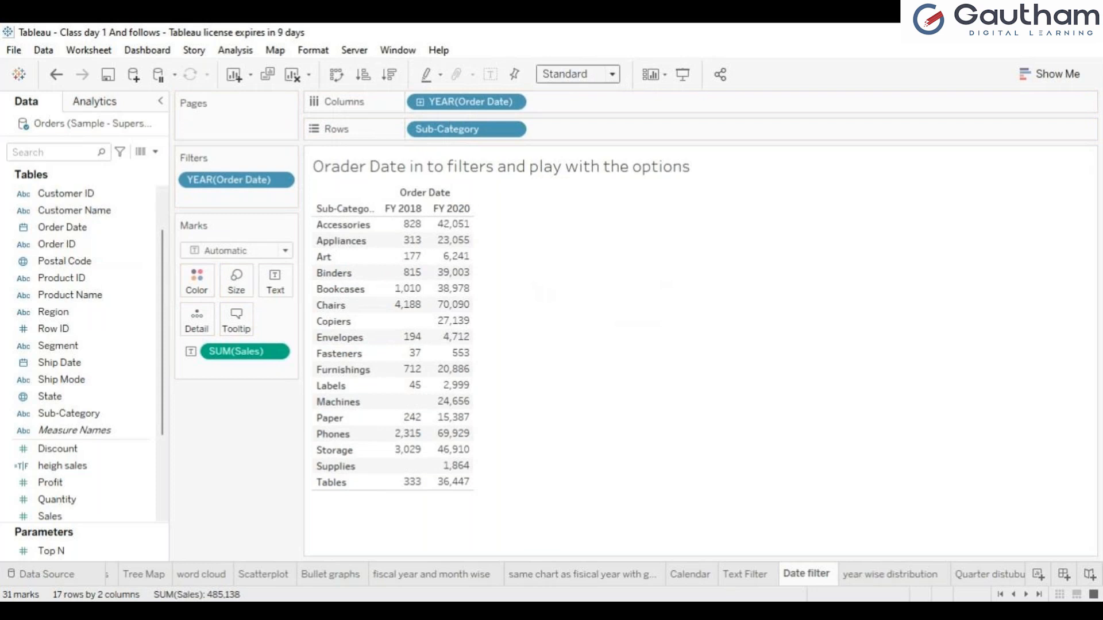
pyautogui.click(577, 74)
pyautogui.click(598, 133)
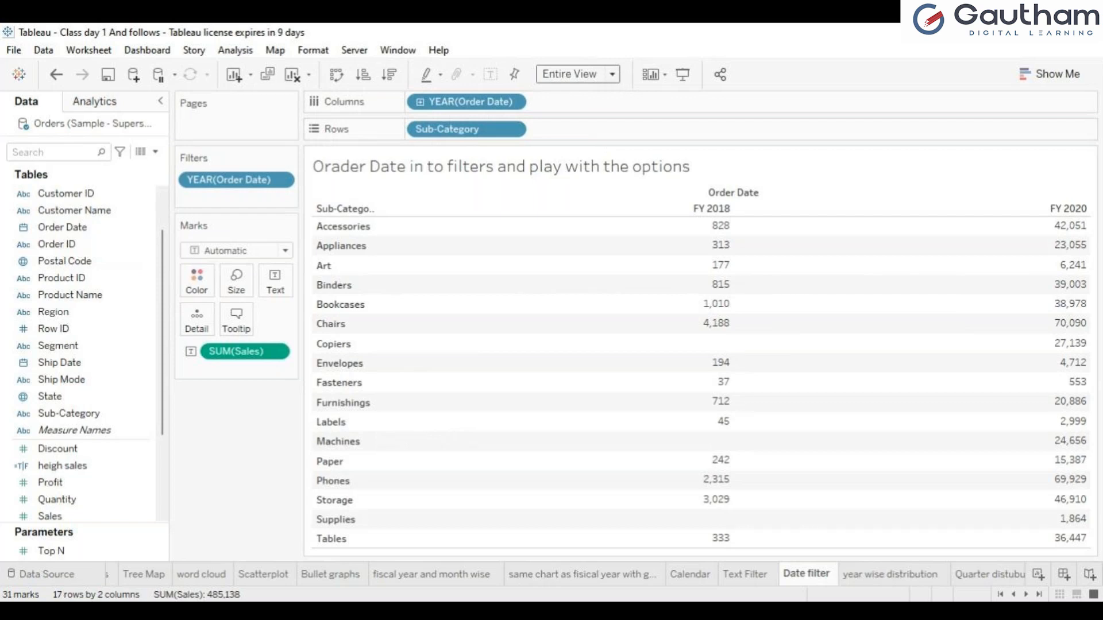
pyautogui.click(612, 74)
pyautogui.click(601, 92)
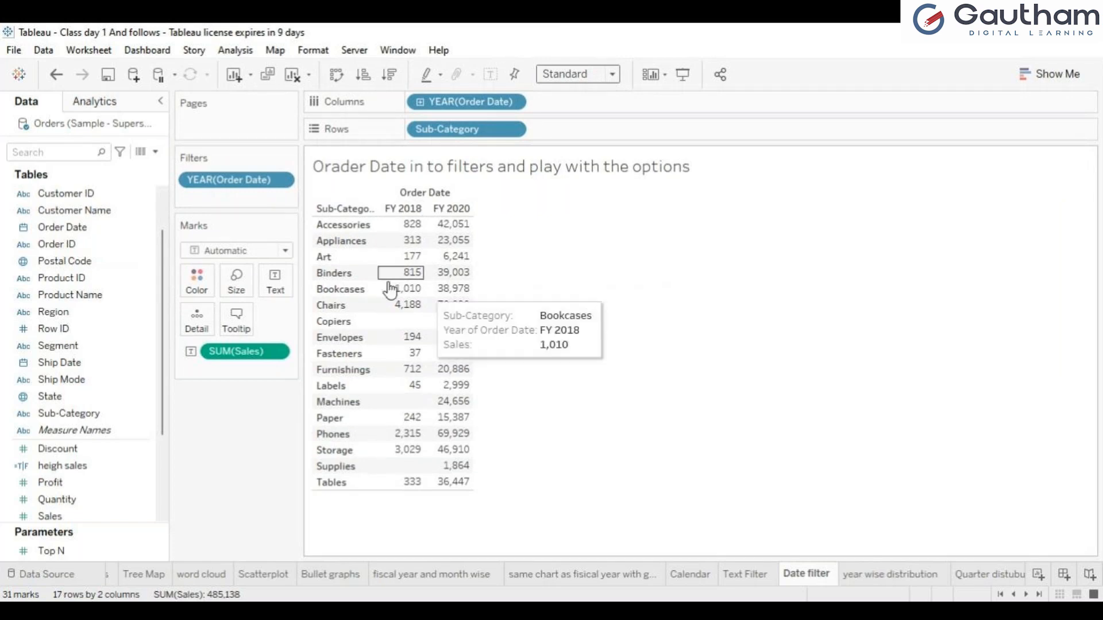
pyautogui.moveTo(443, 232)
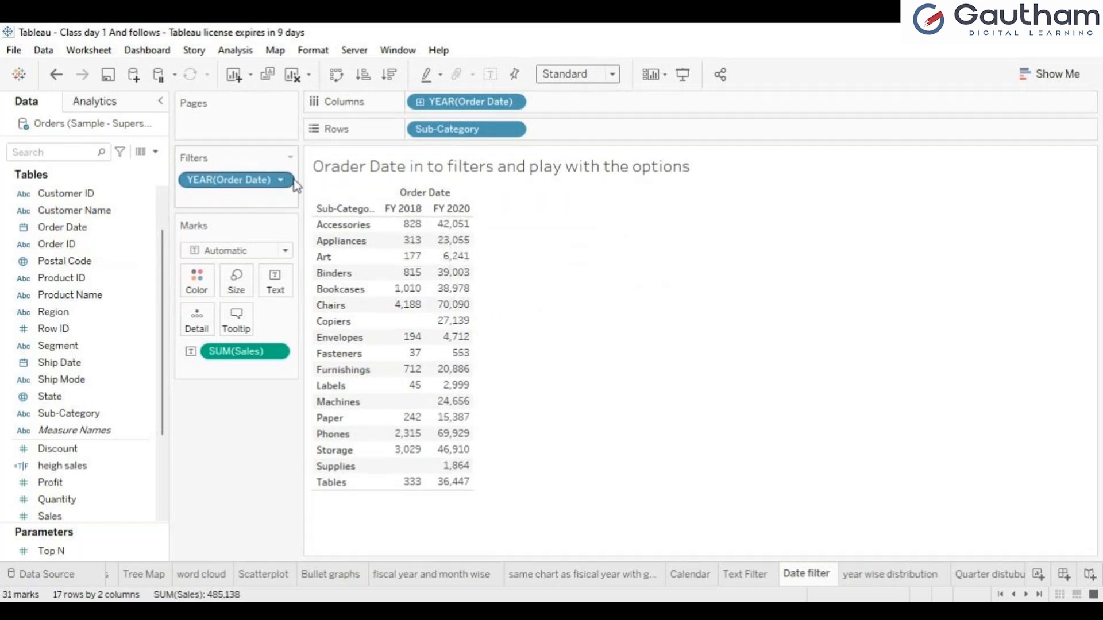
# Step: Replace the year filter with an Order Date quarter filter that keeps only Q1 and Q2
pyautogui.moveTo(247, 184); pyautogui.dragTo(4, 269)
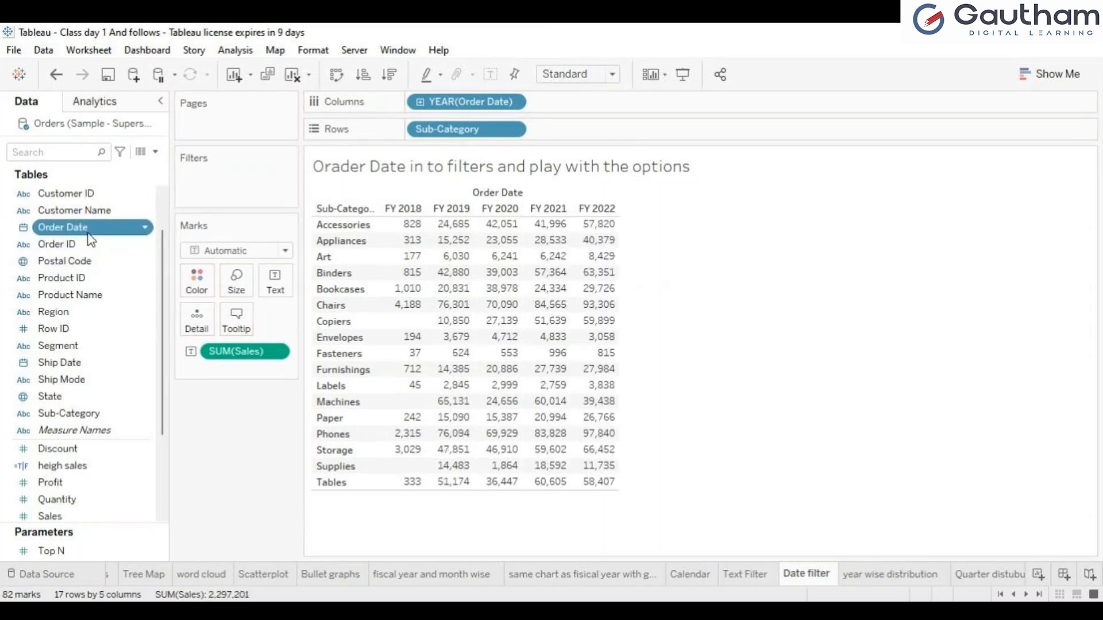
pyautogui.moveTo(90, 237); pyautogui.dragTo(227, 189)
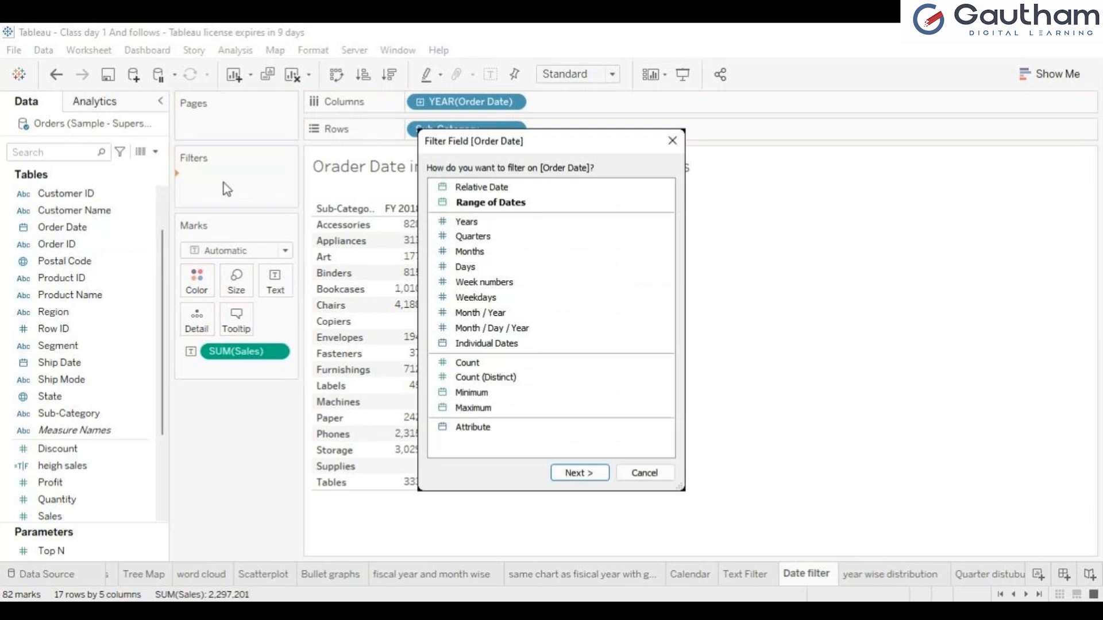
pyautogui.doubleClick(461, 242)
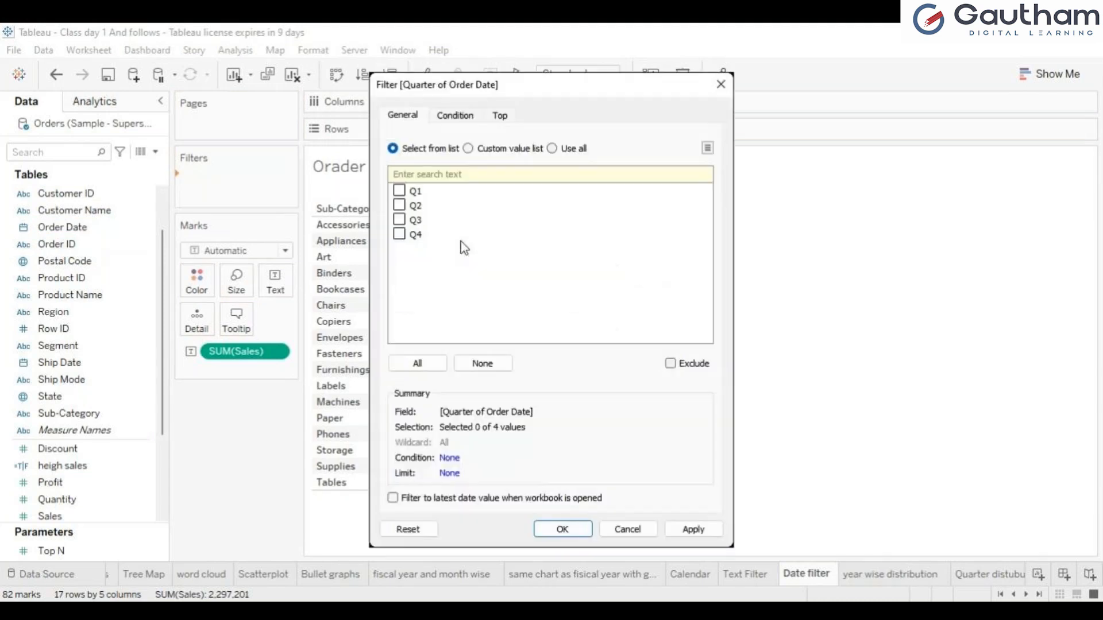
pyautogui.click(399, 205)
pyautogui.click(701, 533)
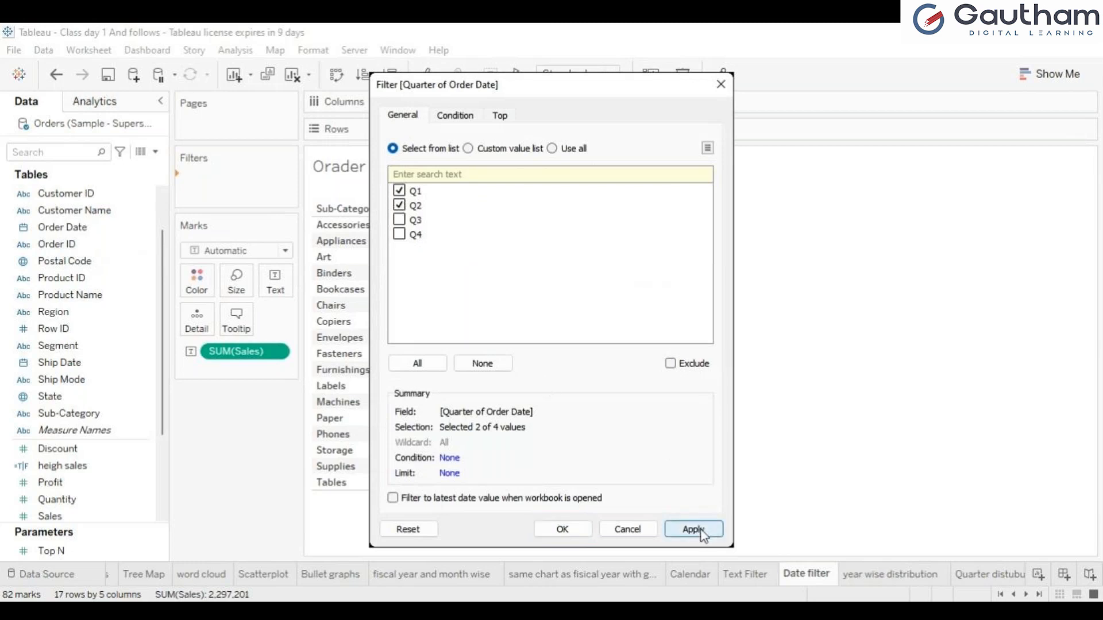
pyautogui.click(562, 529)
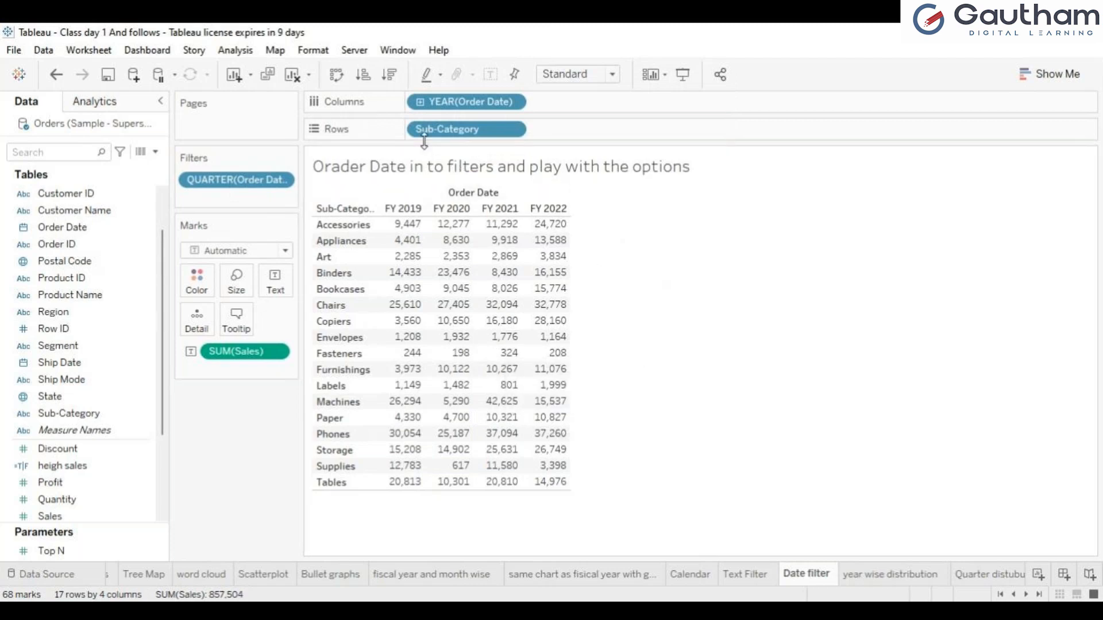
# Step: Drill the Order Date year columns down to quarters, toggling the quarter level off and on once
pyautogui.click(421, 105)
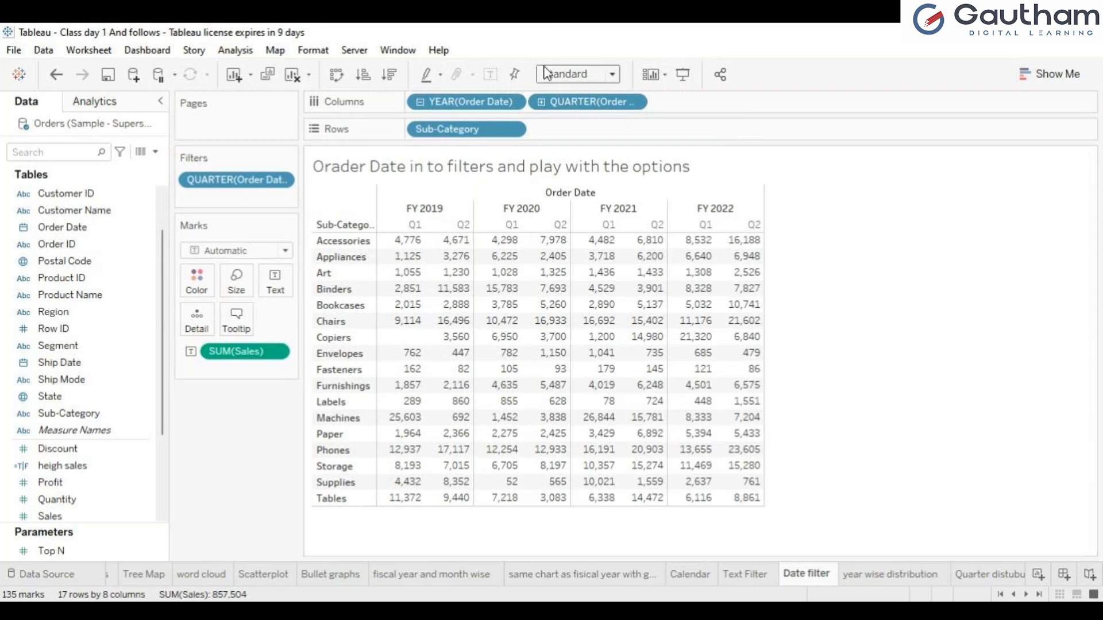
pyautogui.click(420, 103)
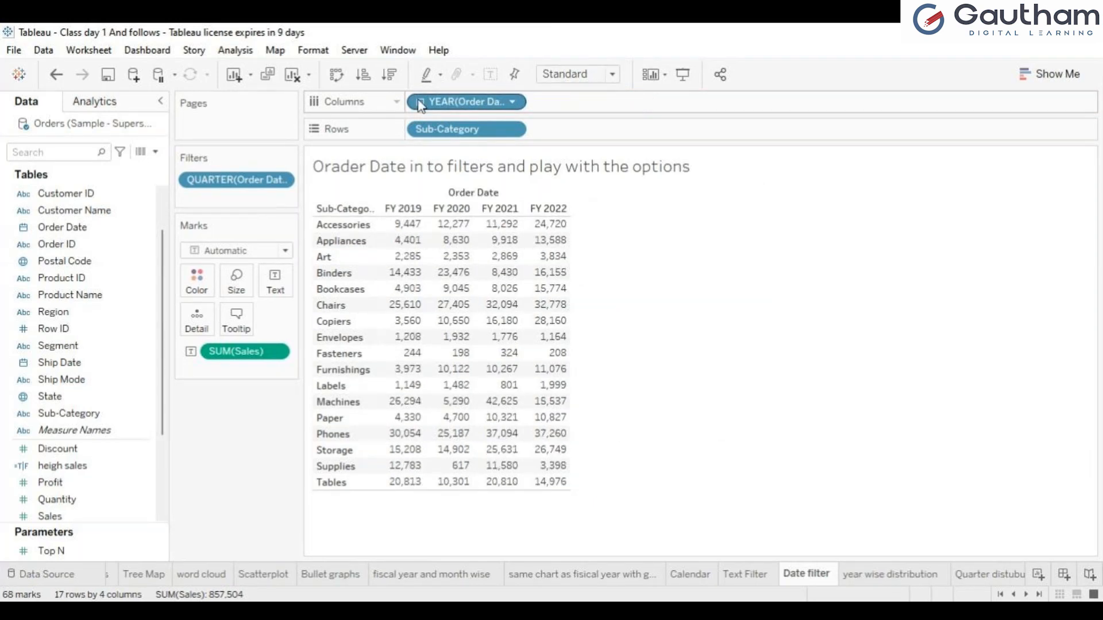
pyautogui.click(420, 102)
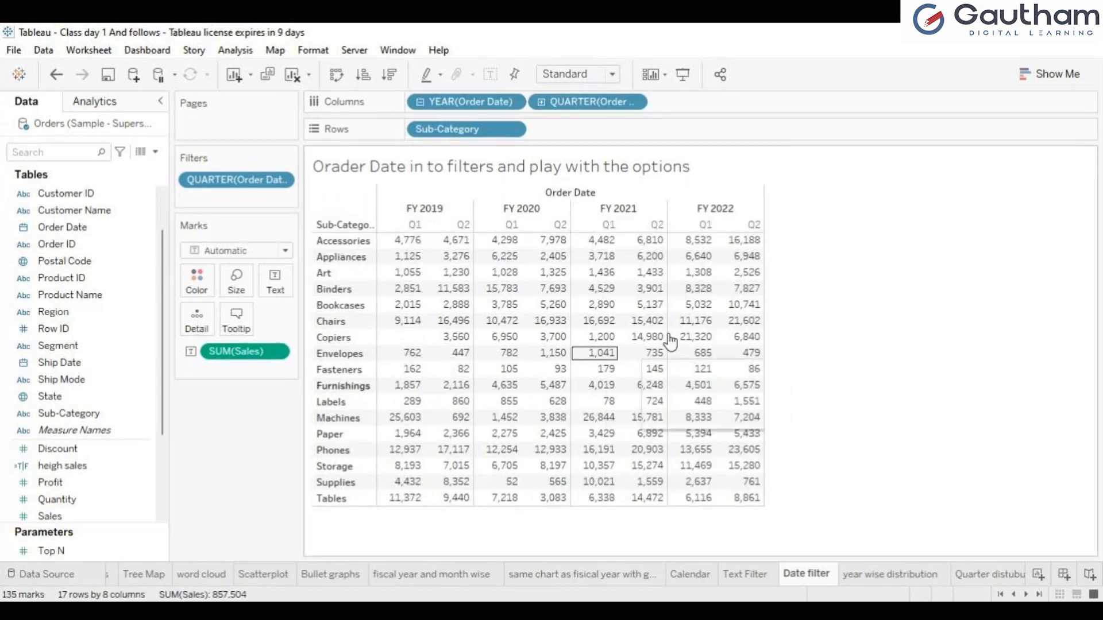
pyautogui.moveTo(454, 244)
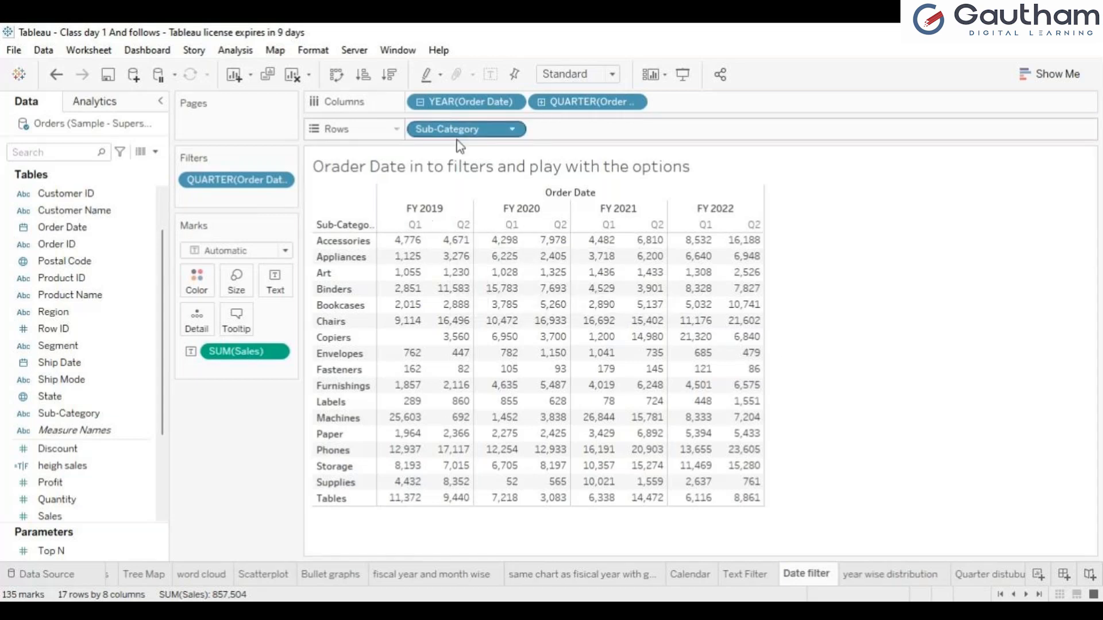
# Step: Show the sales by quarter without the year columns, and restore the Order Date year and quarter breakdown
pyautogui.moveTo(460, 102); pyautogui.dragTo(27, 257)
pyautogui.moveTo(394, 228)
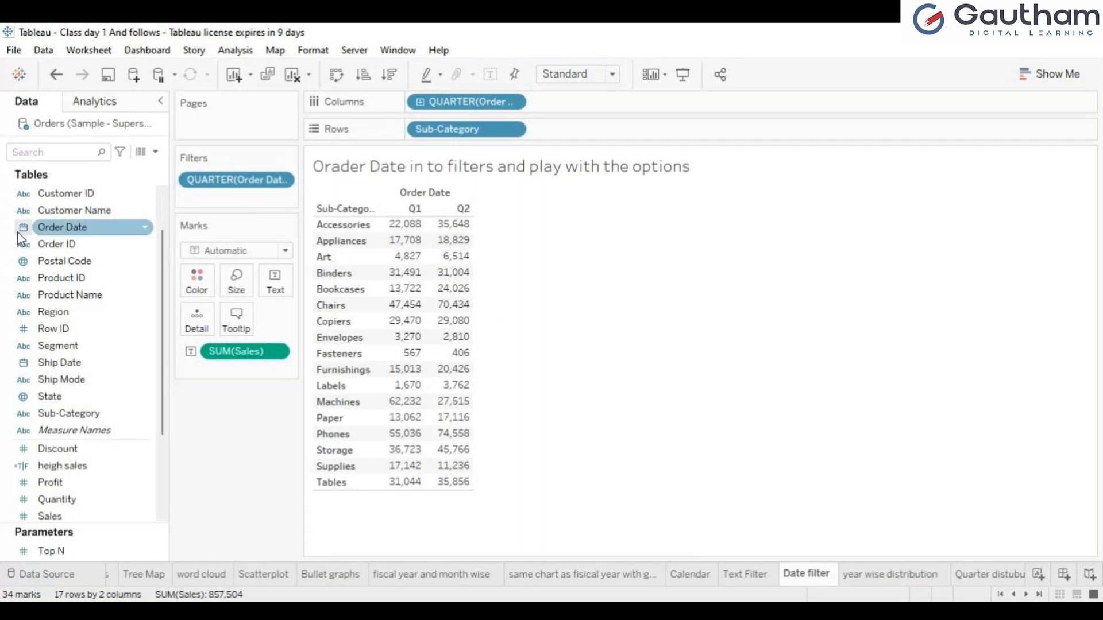
pyautogui.moveTo(74, 233); pyautogui.dragTo(34, 338)
pyautogui.moveTo(74, 232); pyautogui.dragTo(444, 110)
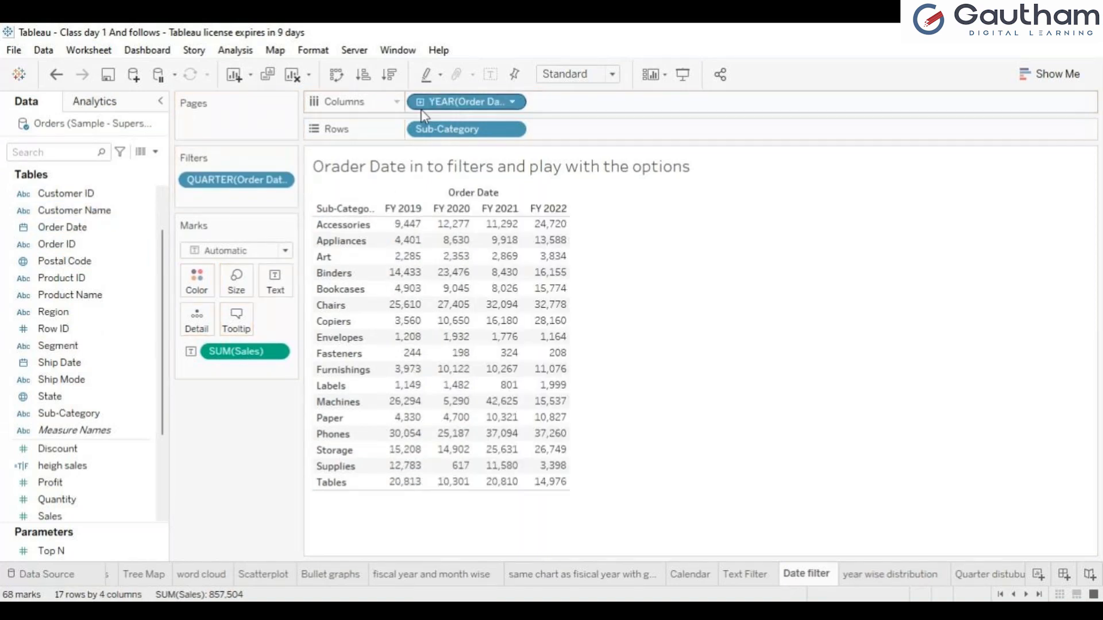
pyautogui.click(420, 102)
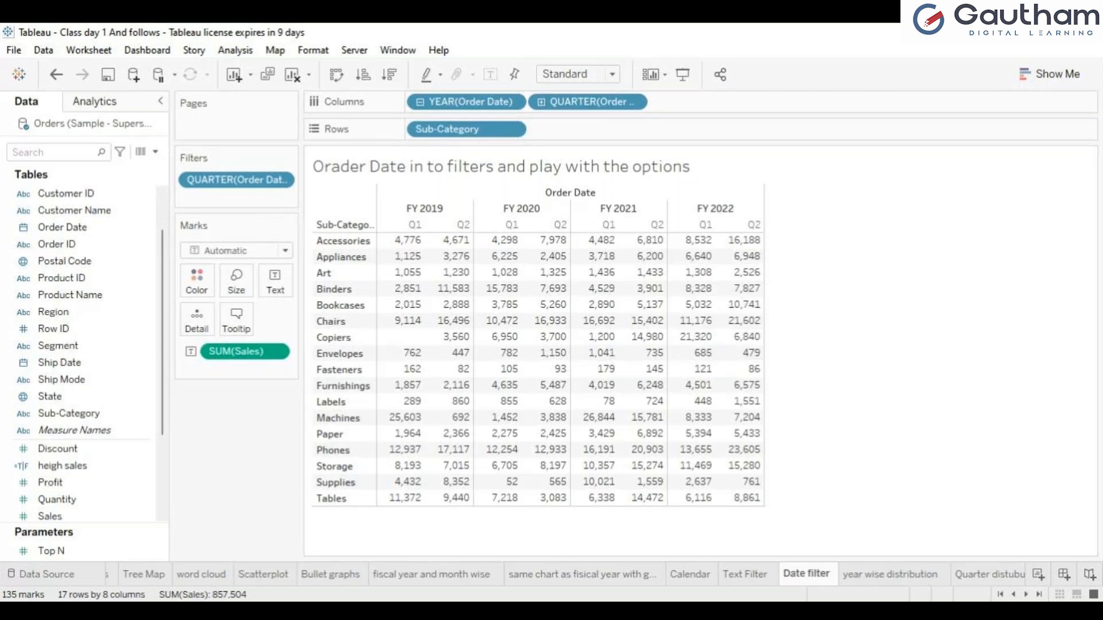
# Step: Replace the quarter filter with an Order Date month filter that keeps only February and March
pyautogui.moveTo(232, 180); pyautogui.dragTo(198, 178)
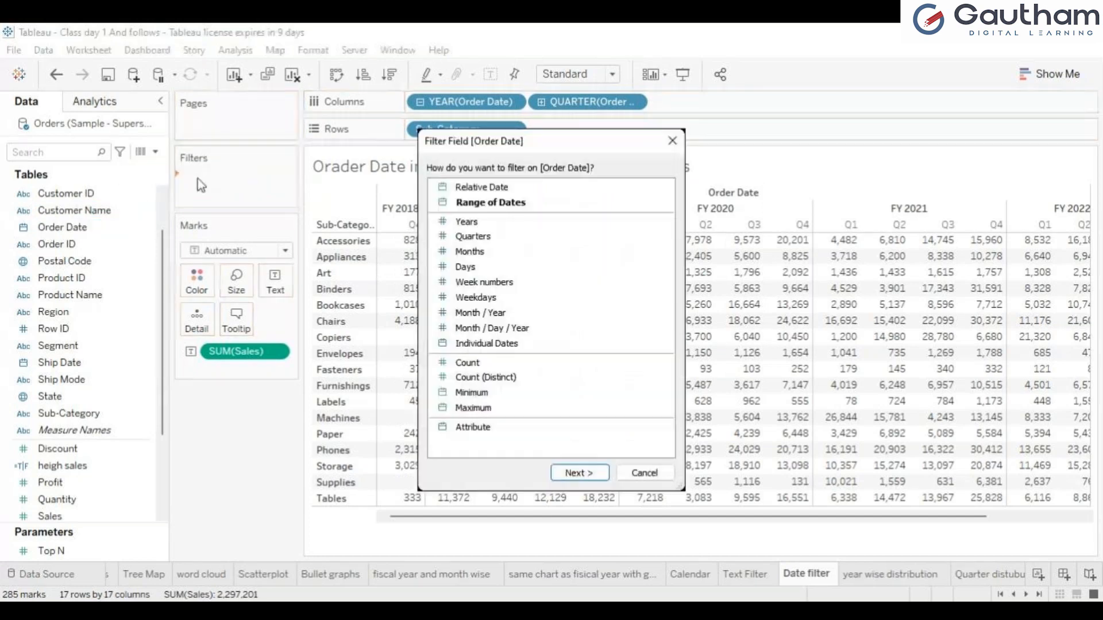
pyautogui.click(486, 257)
pyautogui.doubleClick(487, 258)
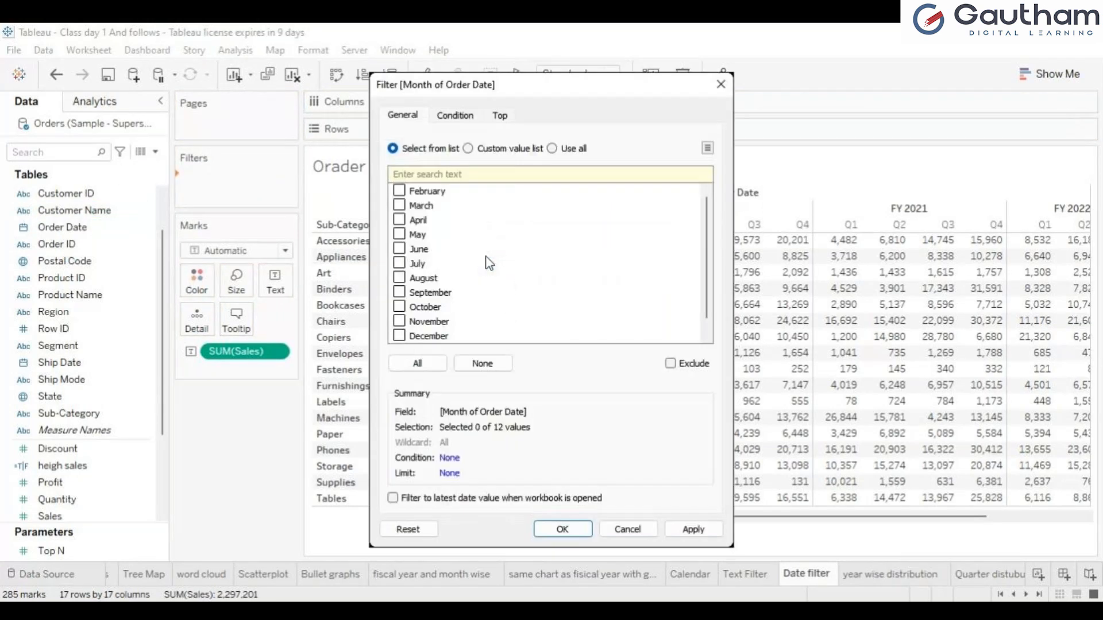
pyautogui.click(400, 191)
pyautogui.click(401, 205)
pyautogui.click(401, 220)
pyautogui.click(400, 220)
pyautogui.click(694, 529)
pyautogui.click(566, 529)
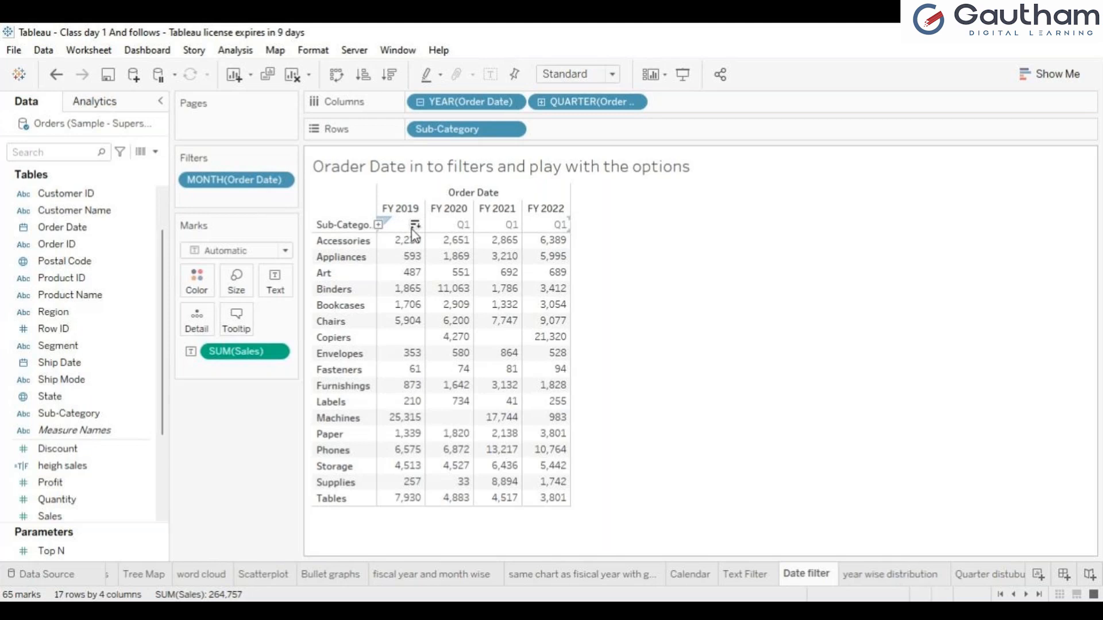
# Step: Drill the Order Date quarter columns down to months
pyautogui.moveTo(439, 395)
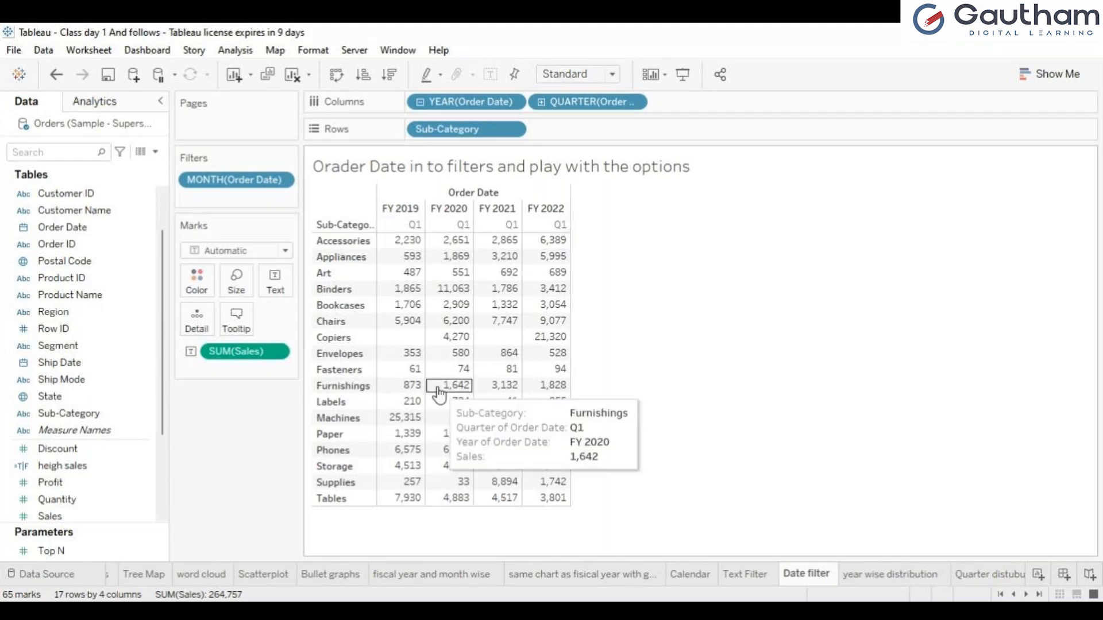
pyautogui.moveTo(483, 324)
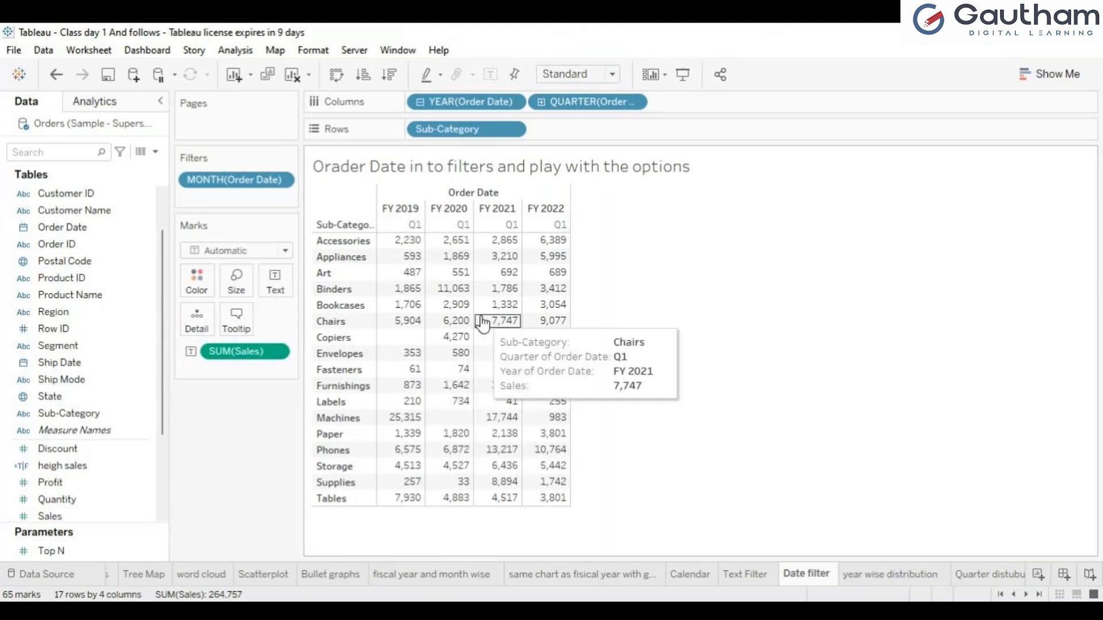
pyautogui.click(539, 103)
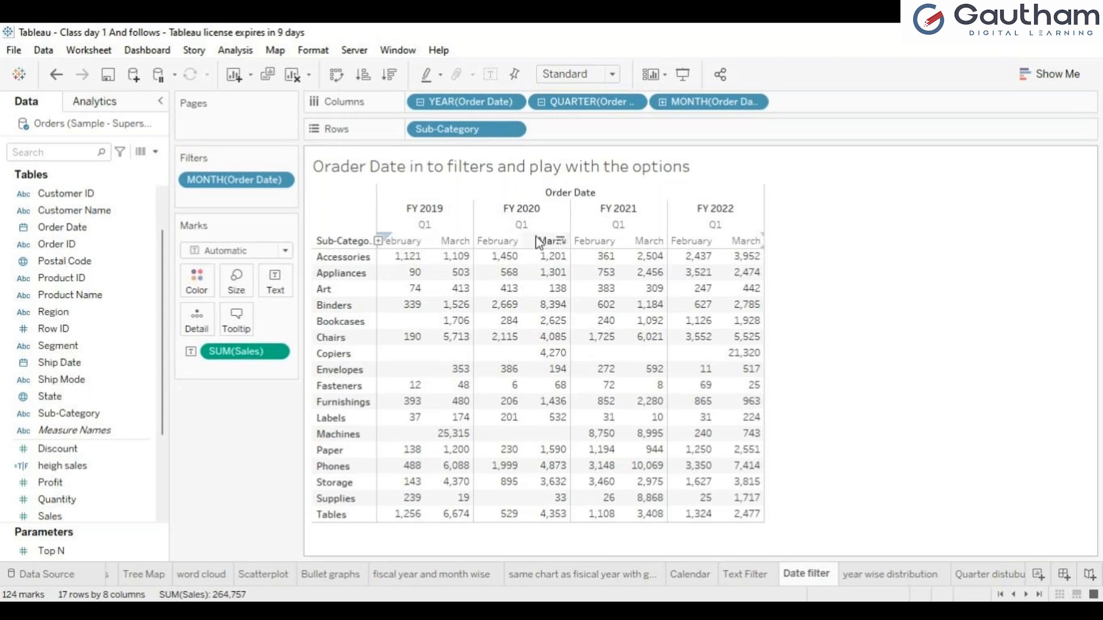
pyautogui.moveTo(566, 270)
# Step: Reduce the columns to Order Date months only, and rebuild the year, quarter and month breakdown
pyautogui.moveTo(484, 106); pyautogui.dragTo(50, 226)
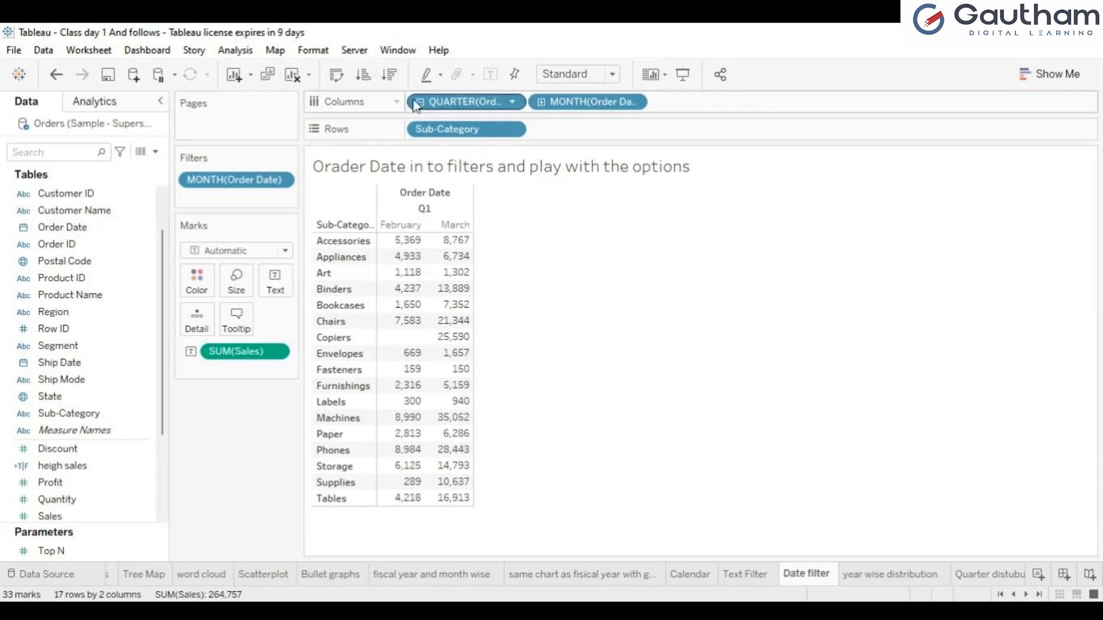
pyautogui.moveTo(441, 104); pyautogui.dragTo(51, 226)
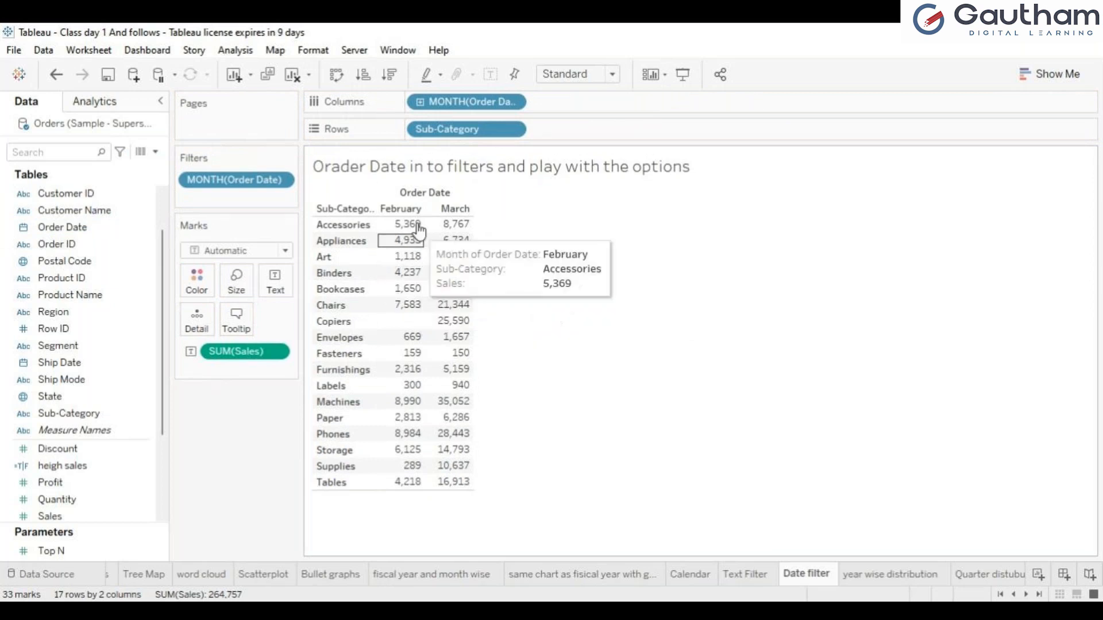
pyautogui.moveTo(459, 114); pyautogui.dragTo(36, 262)
pyautogui.moveTo(57, 227); pyautogui.dragTo(419, 112)
pyautogui.click(420, 103)
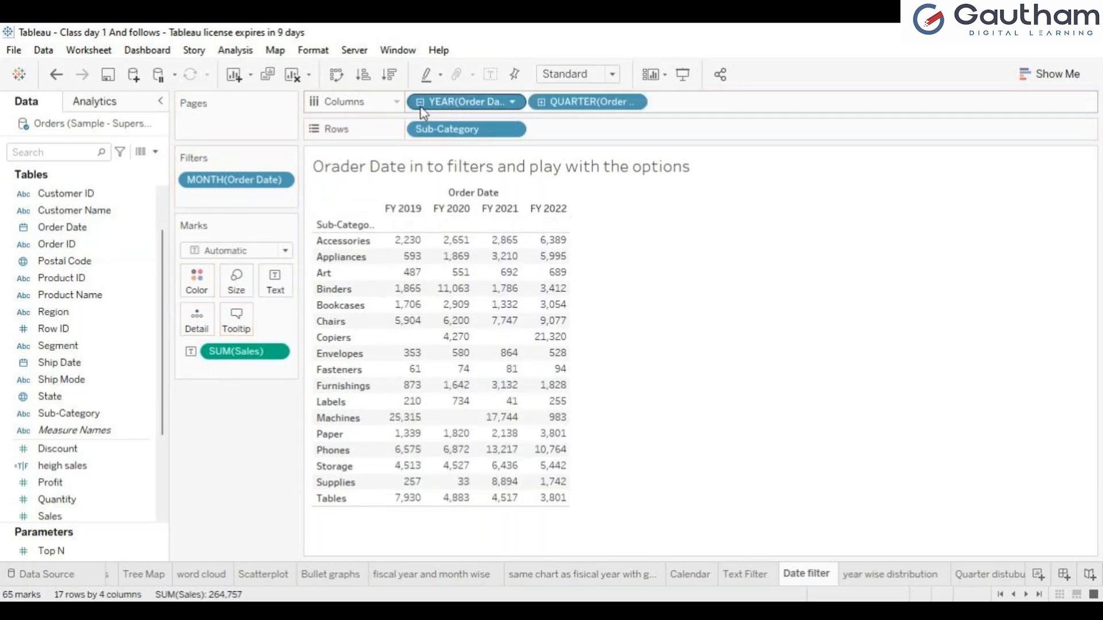
pyautogui.click(540, 103)
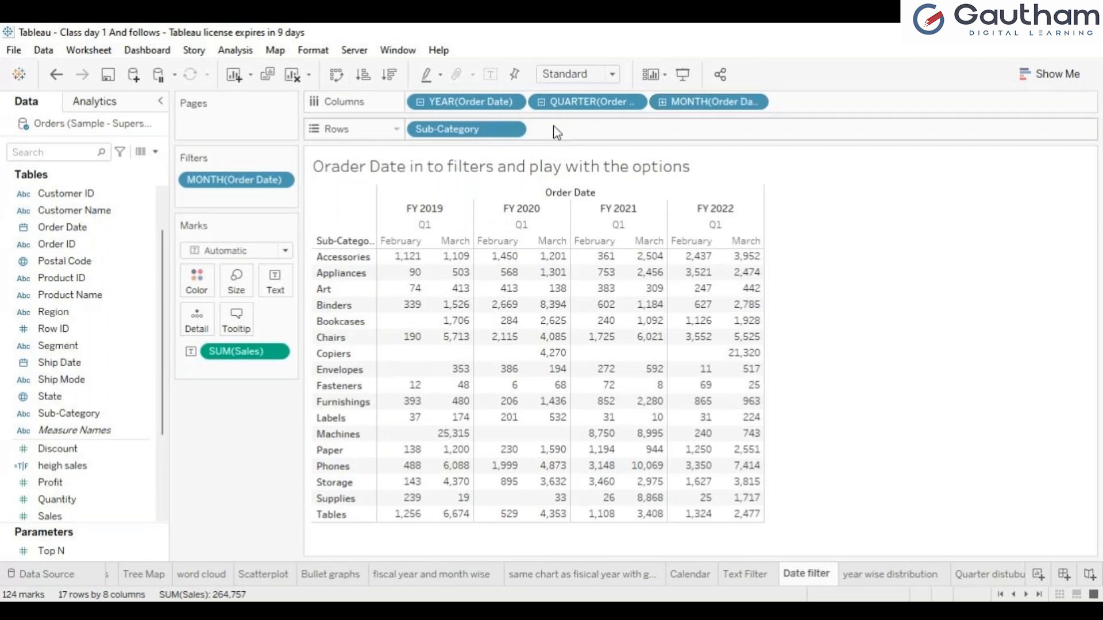
pyautogui.click(540, 103)
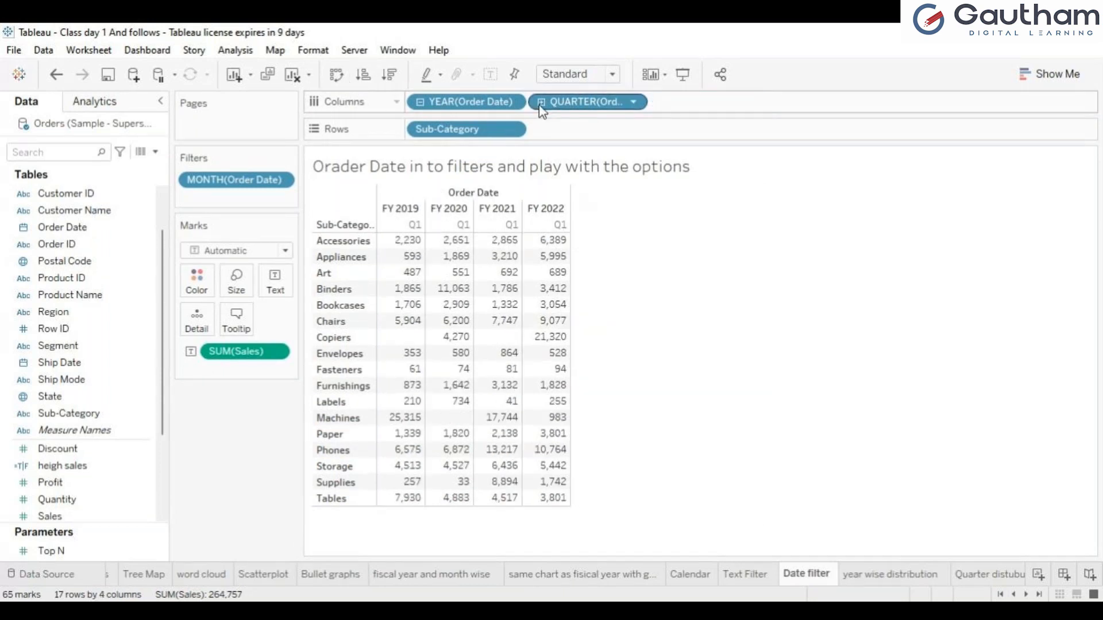
pyautogui.click(540, 103)
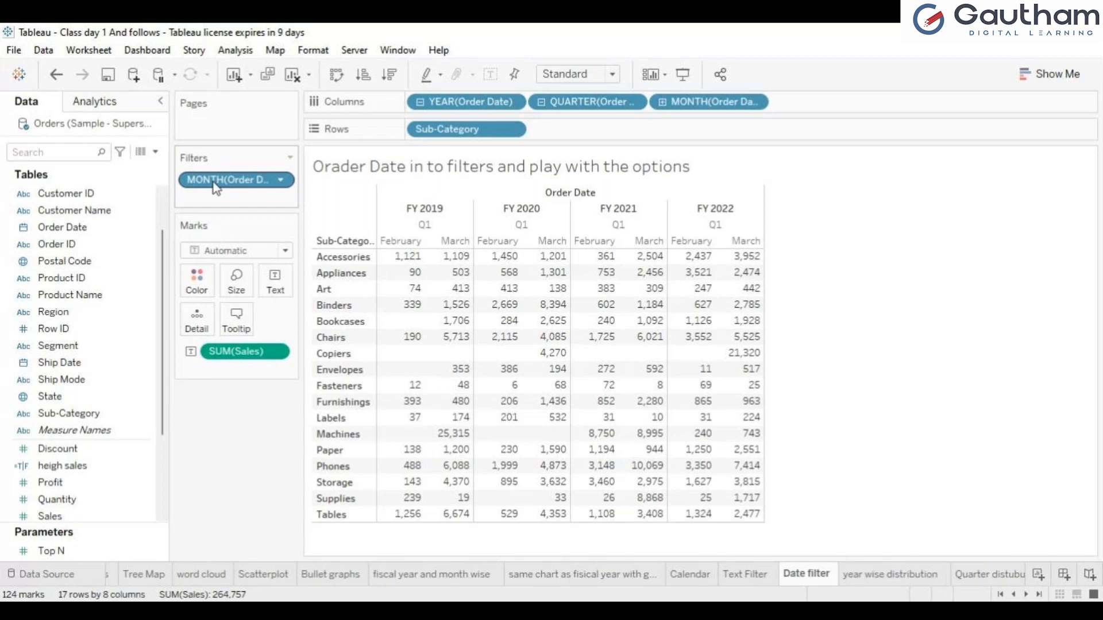
# Step: Remove the month filter and start a new Order Date filter by Days
pyautogui.moveTo(213, 181)
pyautogui.mouseDown()
pyautogui.moveTo(116, 253)
pyautogui.moveTo(172, 233)
pyautogui.moveTo(230, 171)
pyautogui.mouseUp()
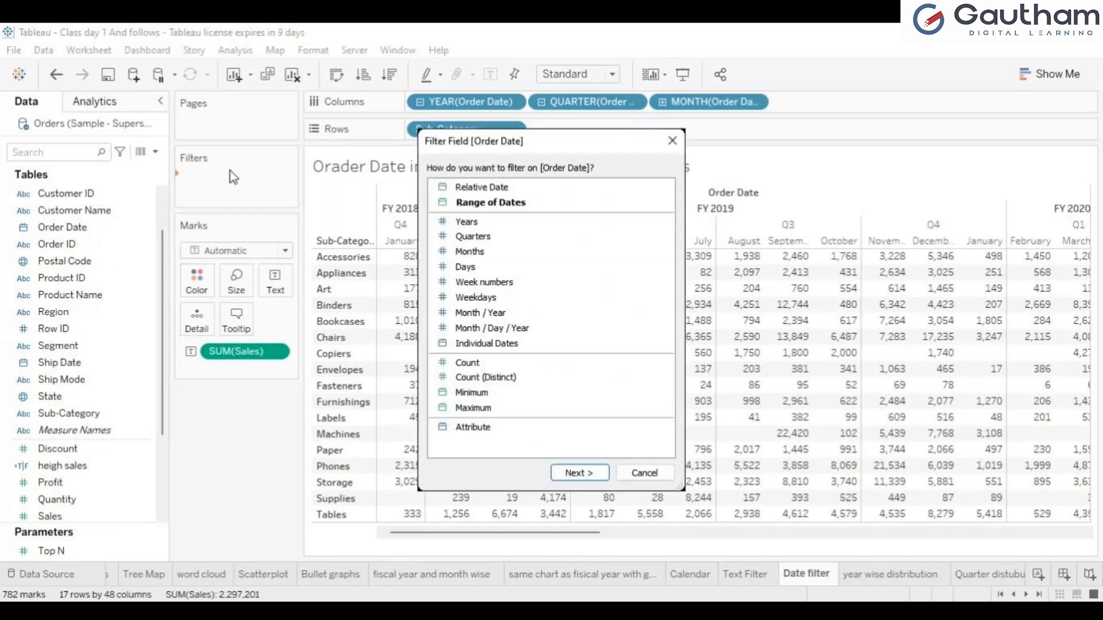
pyautogui.click(495, 274)
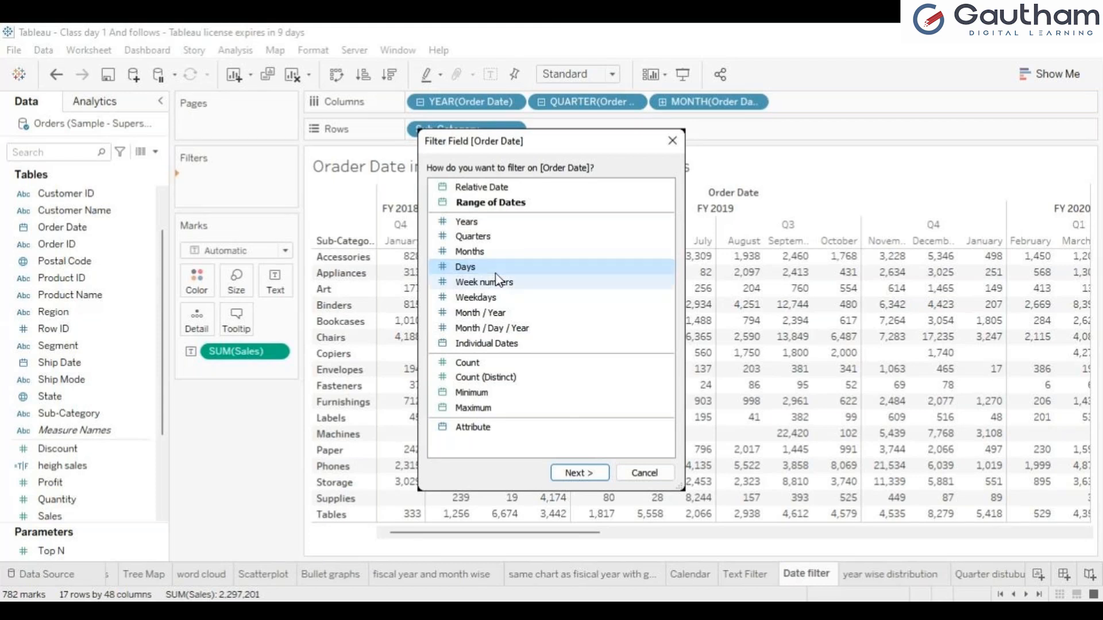
pyautogui.click(578, 472)
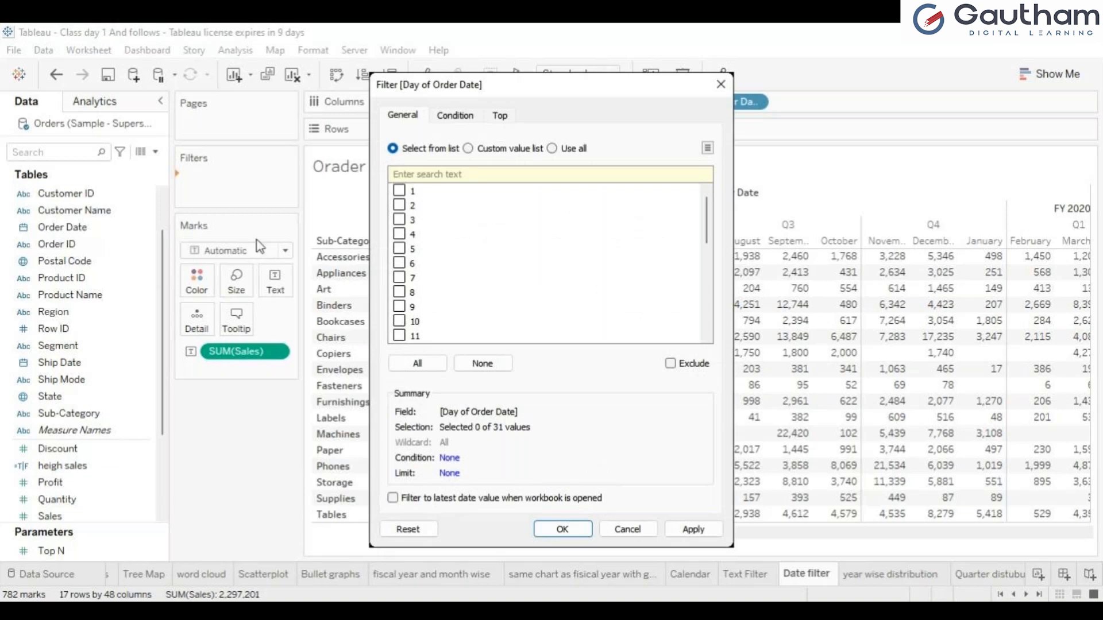
# Step: Keep only days 1, 2 and 31 in the Order Date day filter and apply it
pyautogui.click(402, 193)
pyautogui.click(401, 206)
pyautogui.click(400, 223)
pyautogui.click(400, 234)
pyautogui.click(399, 234)
pyautogui.click(399, 222)
pyautogui.moveTo(707, 221); pyautogui.dragTo(586, 347)
pyautogui.click(399, 336)
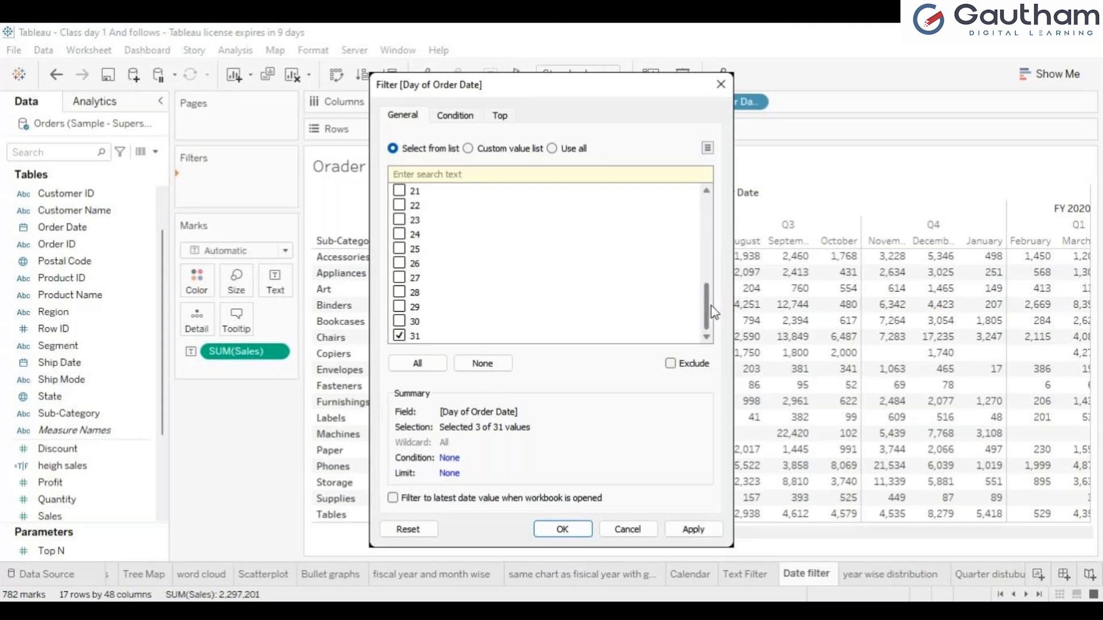
pyautogui.moveTo(711, 308); pyautogui.dragTo(718, 195)
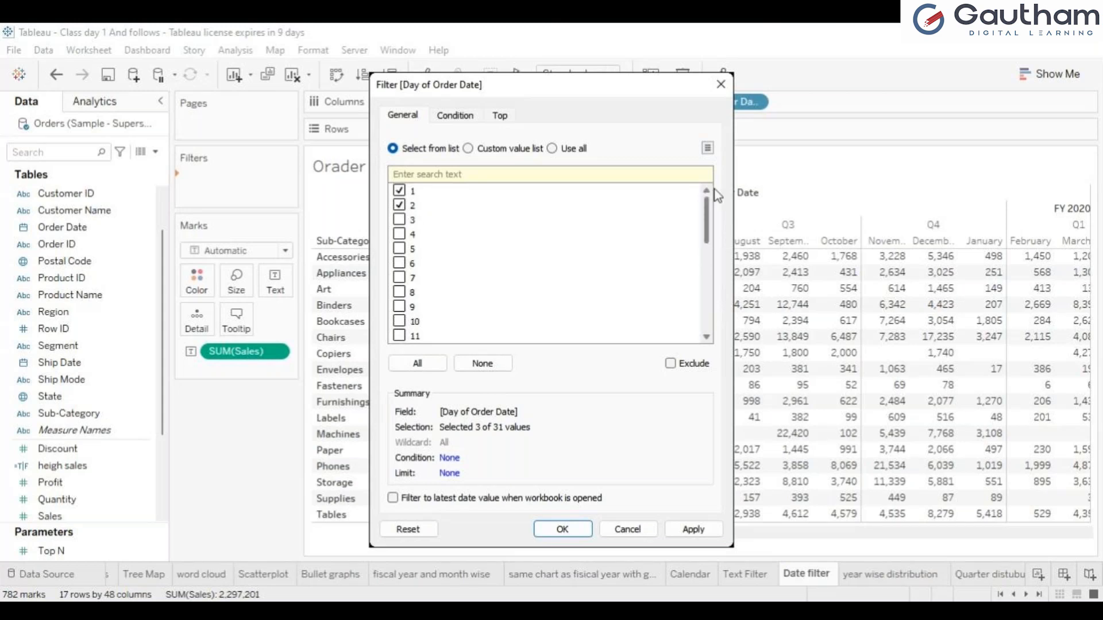
pyautogui.click(690, 529)
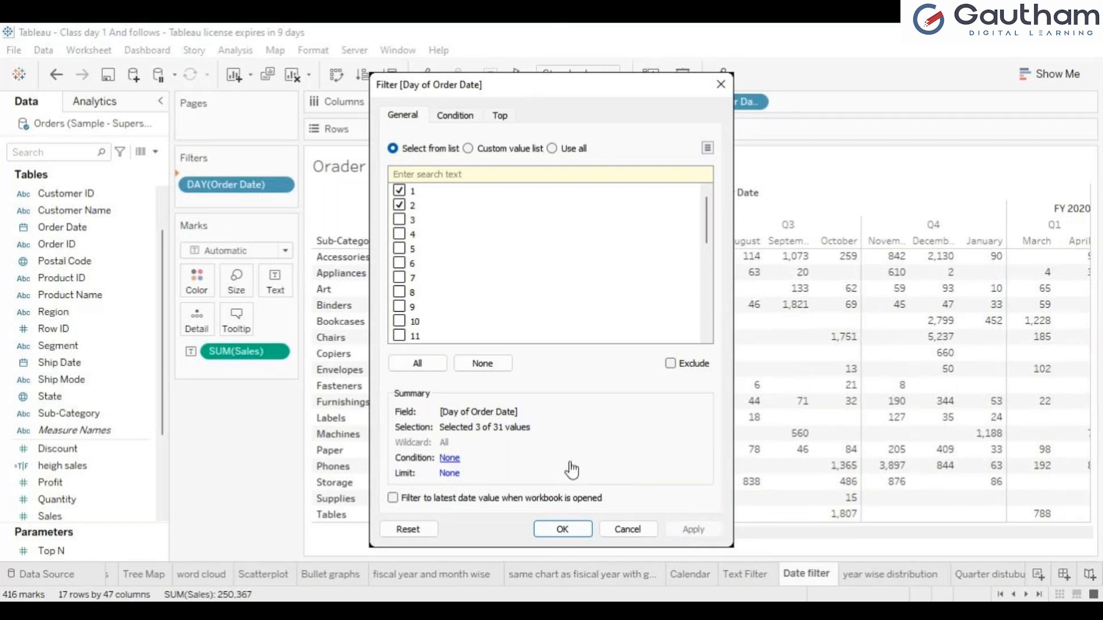
pyautogui.click(562, 529)
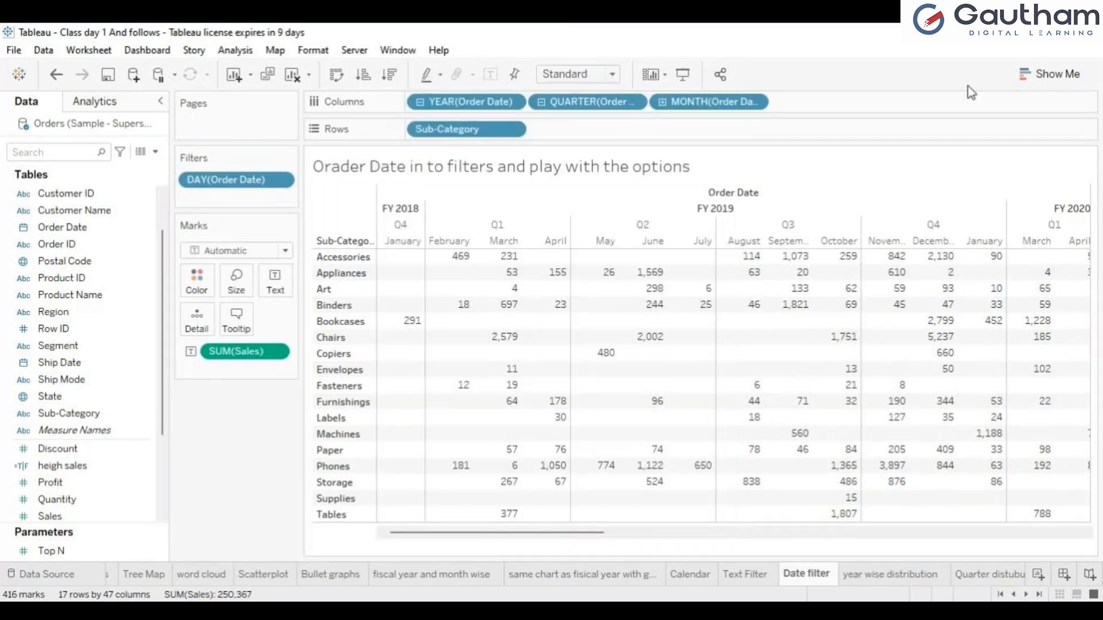
# Step: Drill the Order Date month columns down to individual days
pyautogui.click(661, 103)
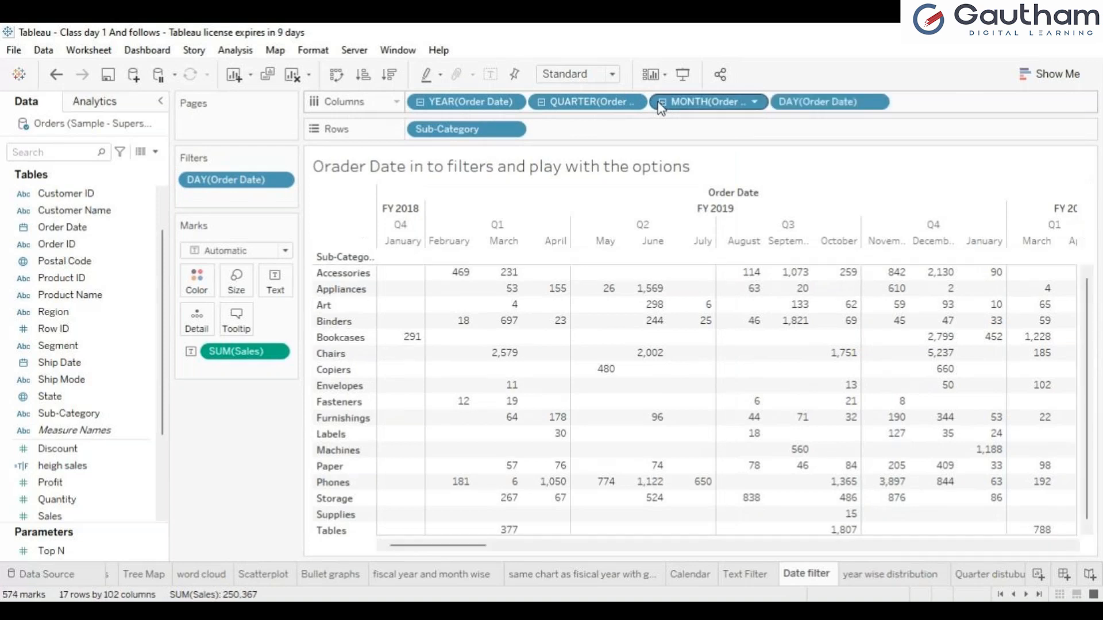
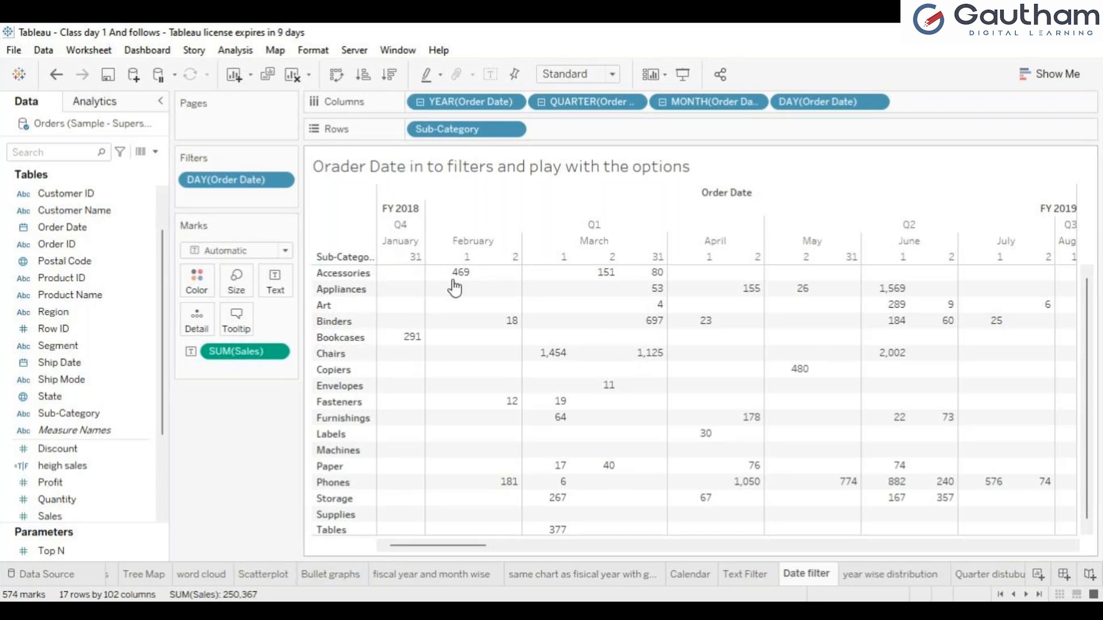
pyautogui.moveTo(459, 287)
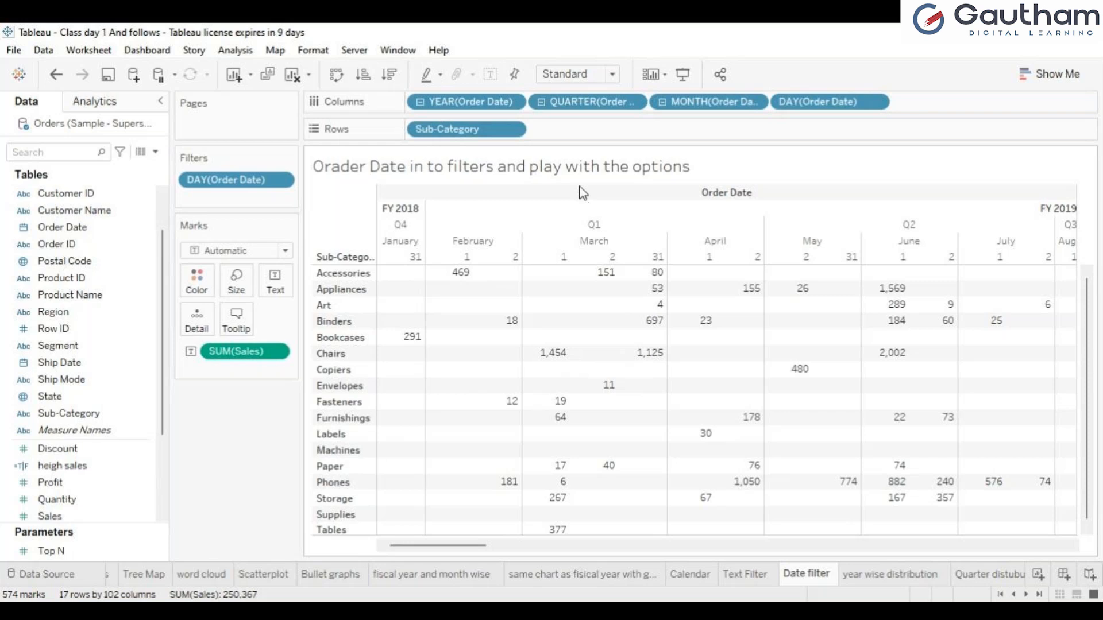
# Step: Remove the Order Date day filter and collapse the Order Date columns to years only
pyautogui.moveTo(246, 180)
pyautogui.mouseDown()
pyautogui.moveTo(150, 206)
pyautogui.moveTo(60, 270)
pyautogui.moveTo(86, 235)
pyautogui.moveTo(235, 180)
pyautogui.mouseUp()
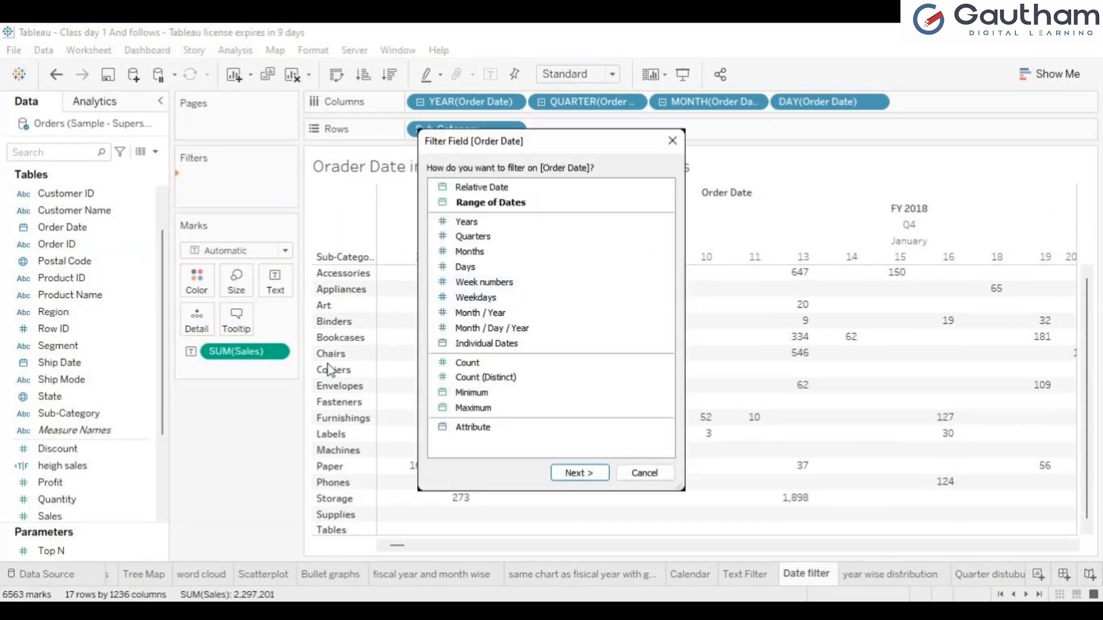
pyautogui.click(672, 141)
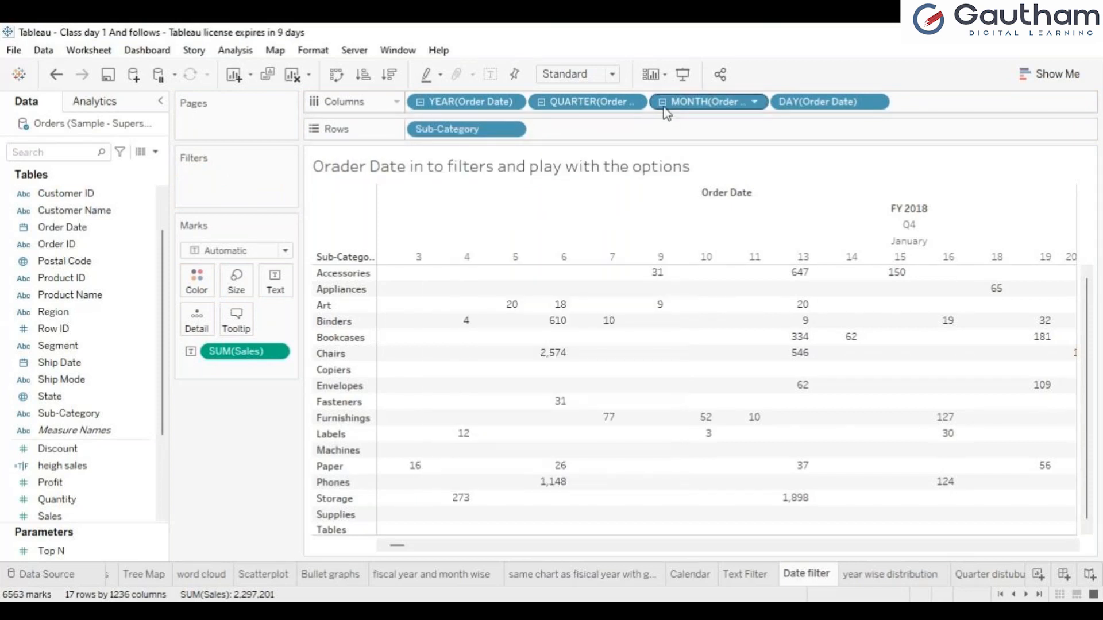
pyautogui.click(662, 102)
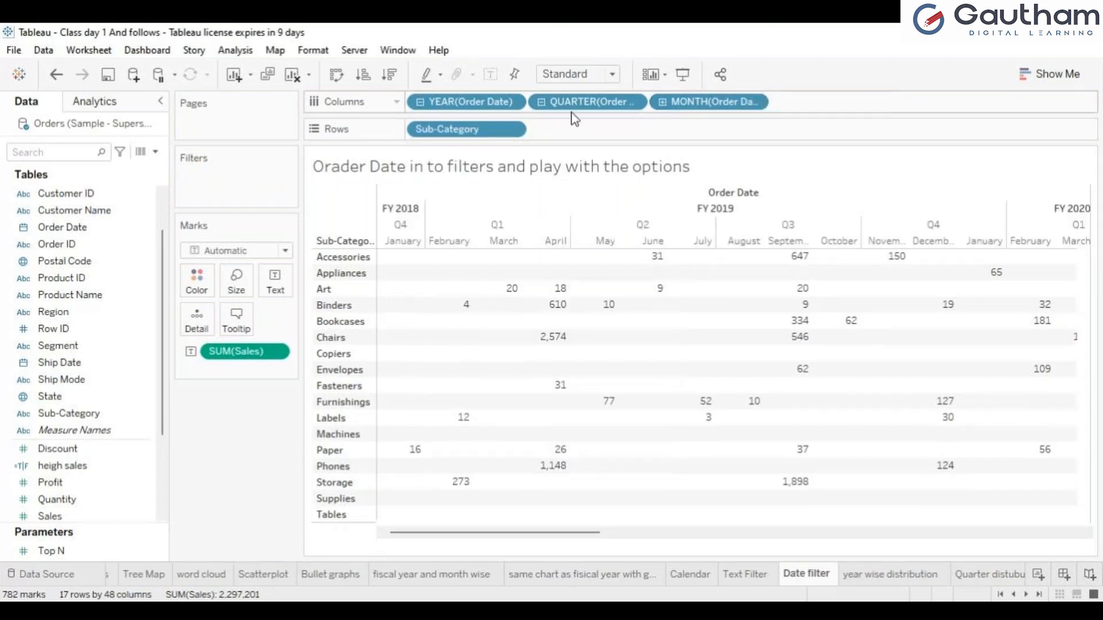
pyautogui.click(542, 102)
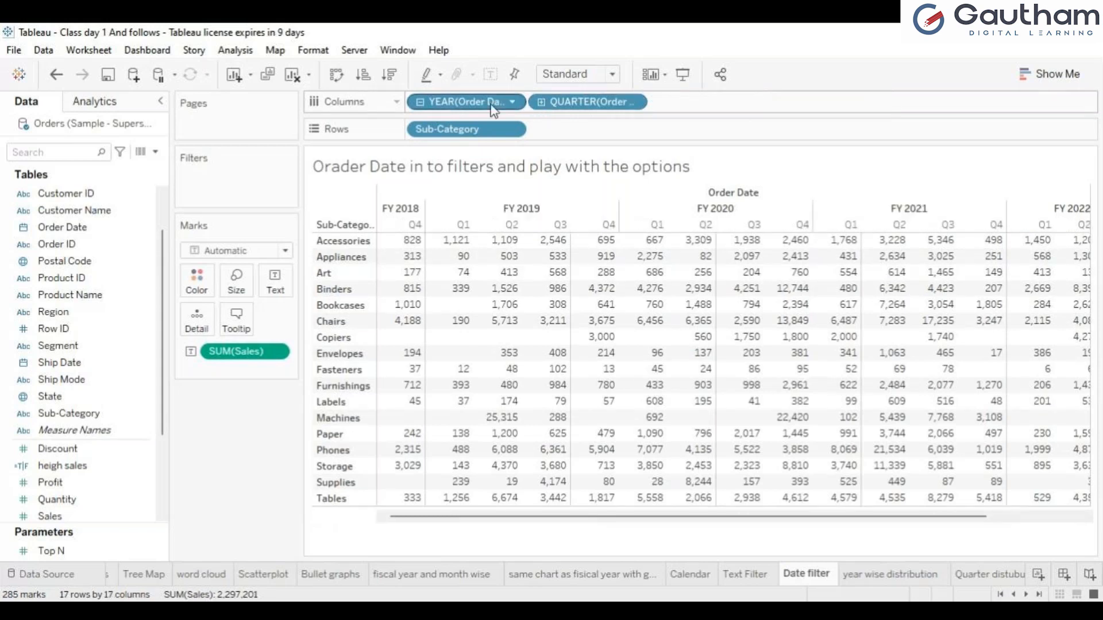
pyautogui.click(420, 103)
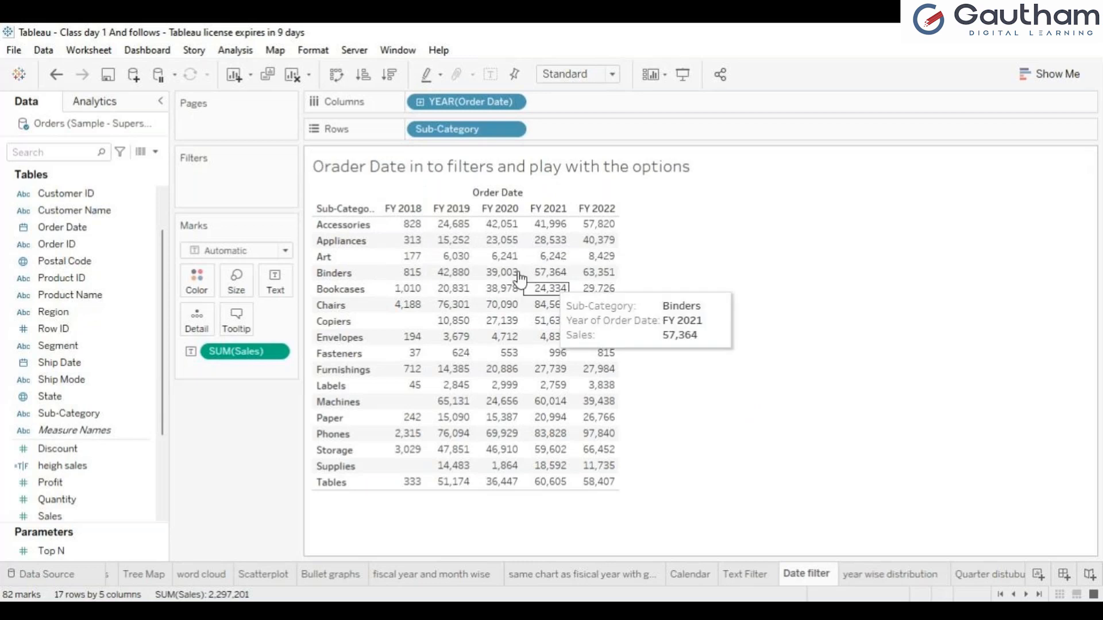
# Step: Filter Order Date by Week numbers, keeping only Week 48, Week 49 and Week 50, and apply it
pyautogui.moveTo(54, 230); pyautogui.dragTo(194, 174)
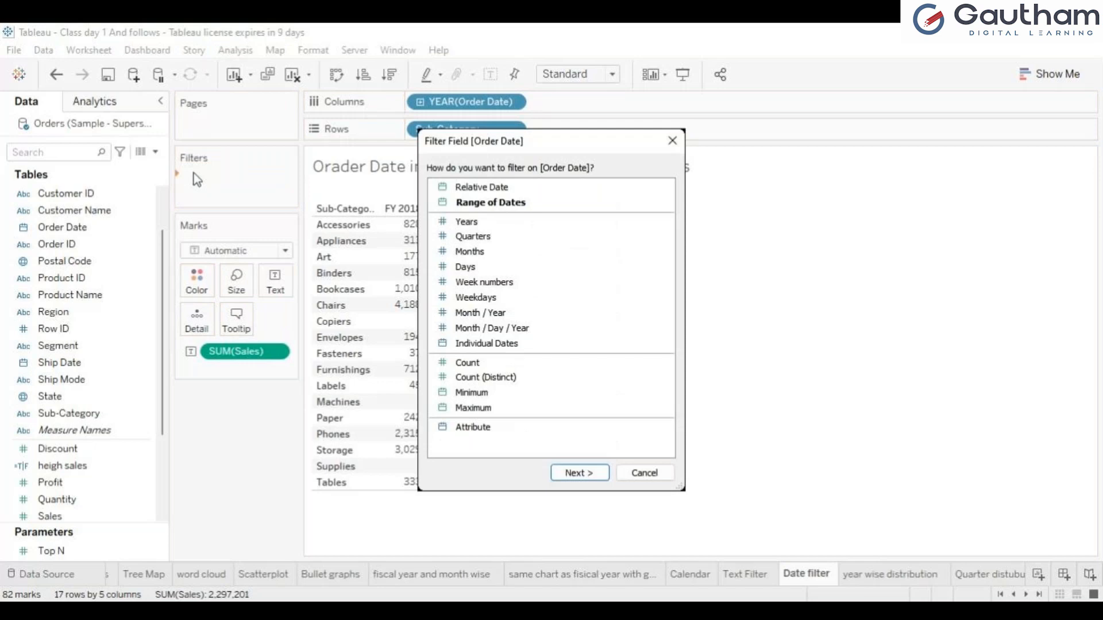
pyautogui.click(503, 287)
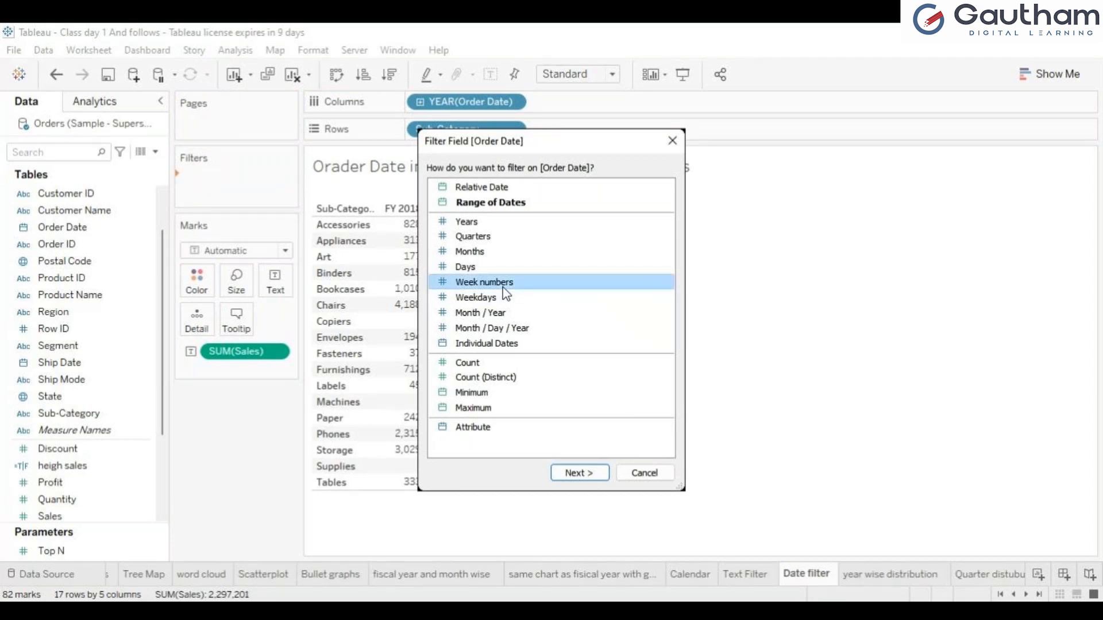
pyautogui.doubleClick(503, 286)
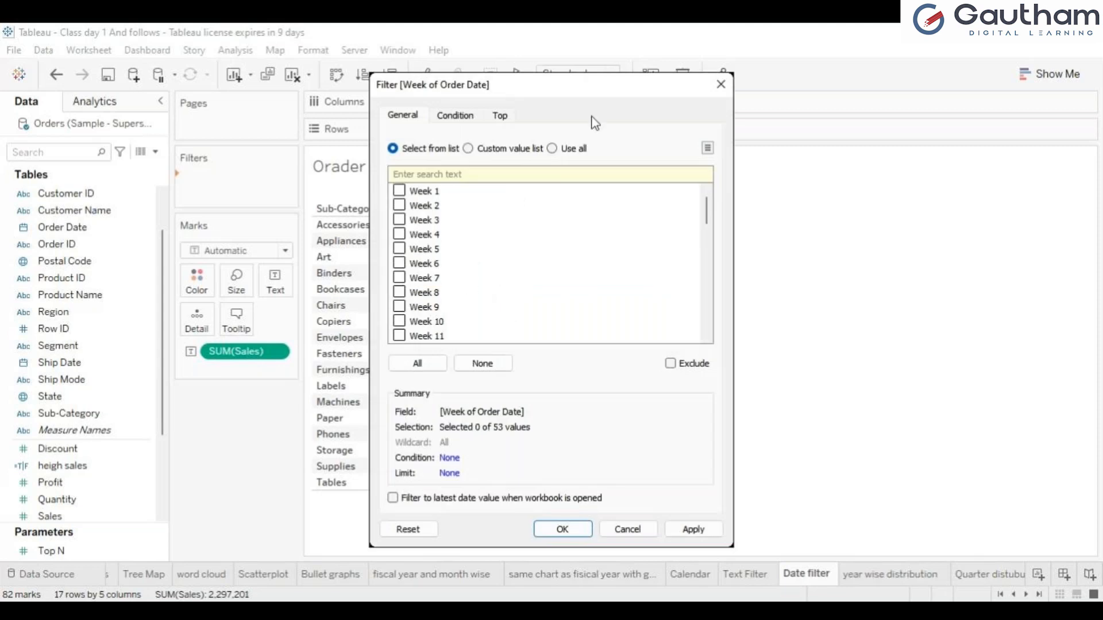
pyautogui.moveTo(704, 216); pyautogui.dragTo(705, 316)
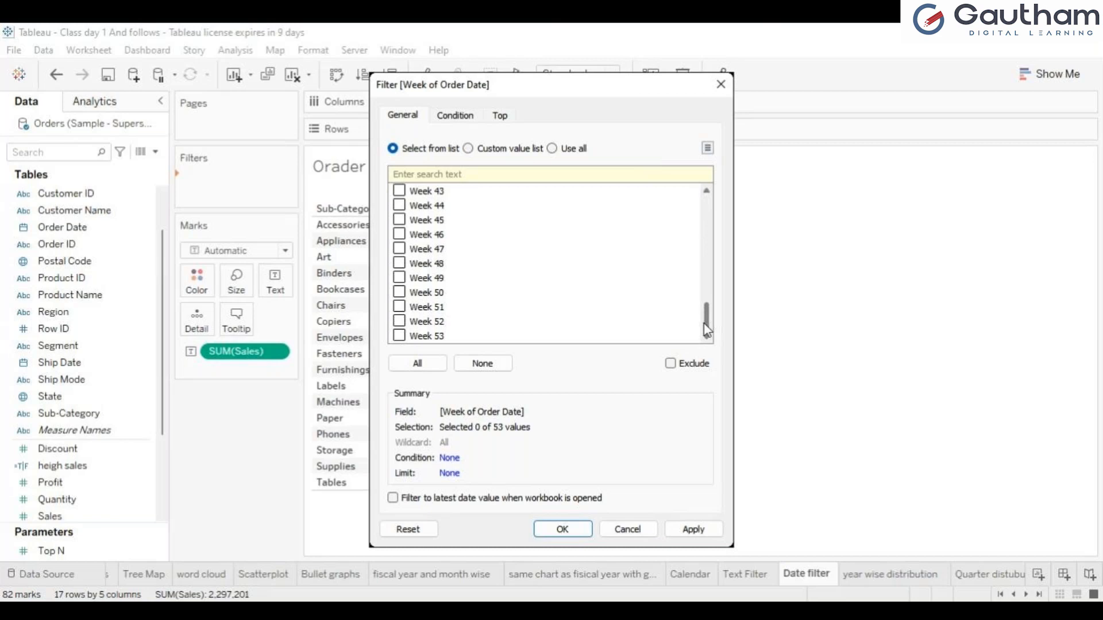
pyautogui.moveTo(705, 323); pyautogui.dragTo(696, 365)
pyautogui.click(397, 292)
pyautogui.click(398, 277)
pyautogui.click(399, 263)
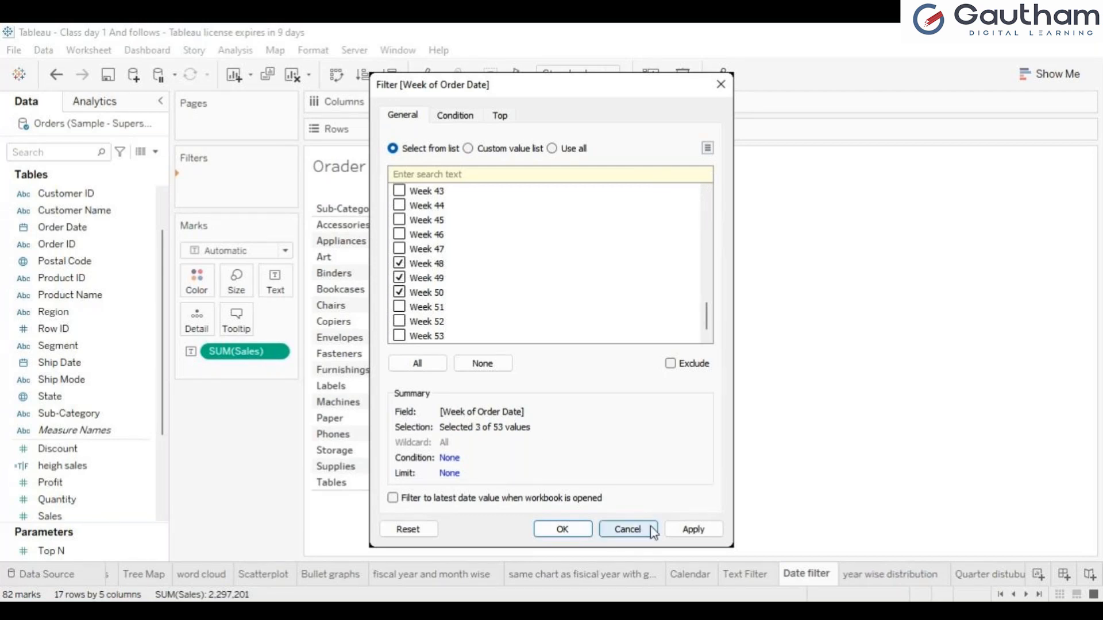
pyautogui.click(689, 533)
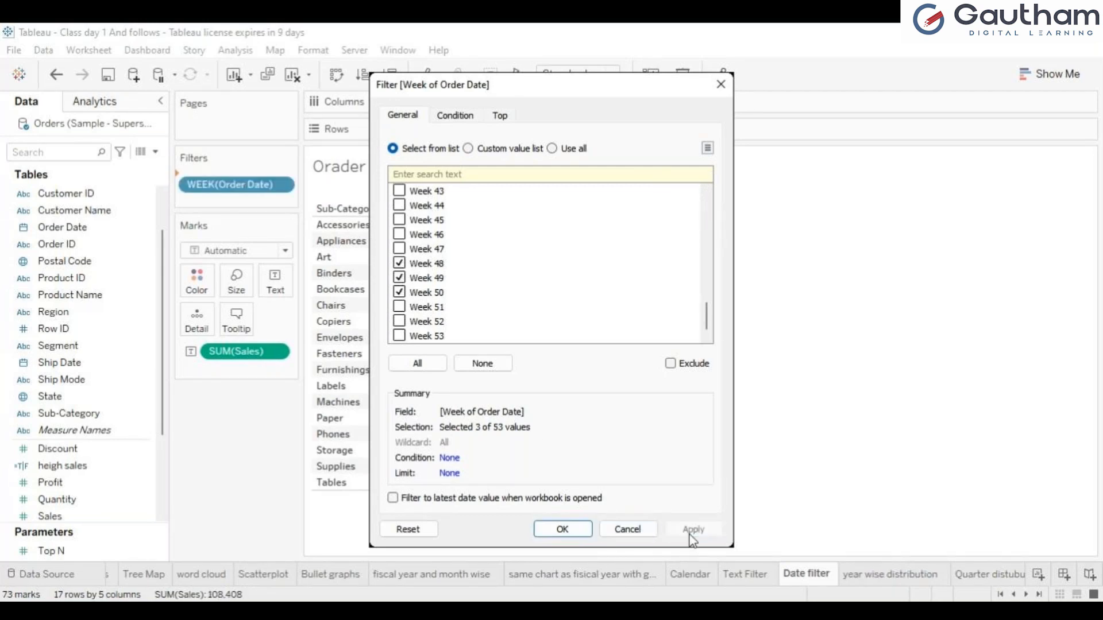
pyautogui.click(565, 533)
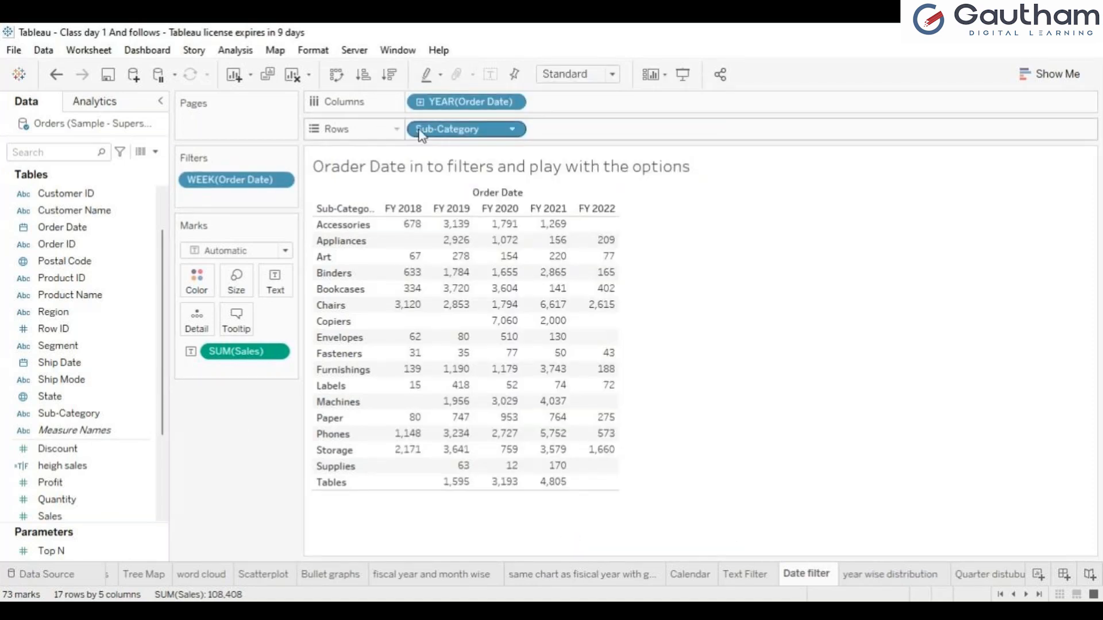
# Step: Show the Order Date columns by week number instead of by year
pyautogui.click(512, 103)
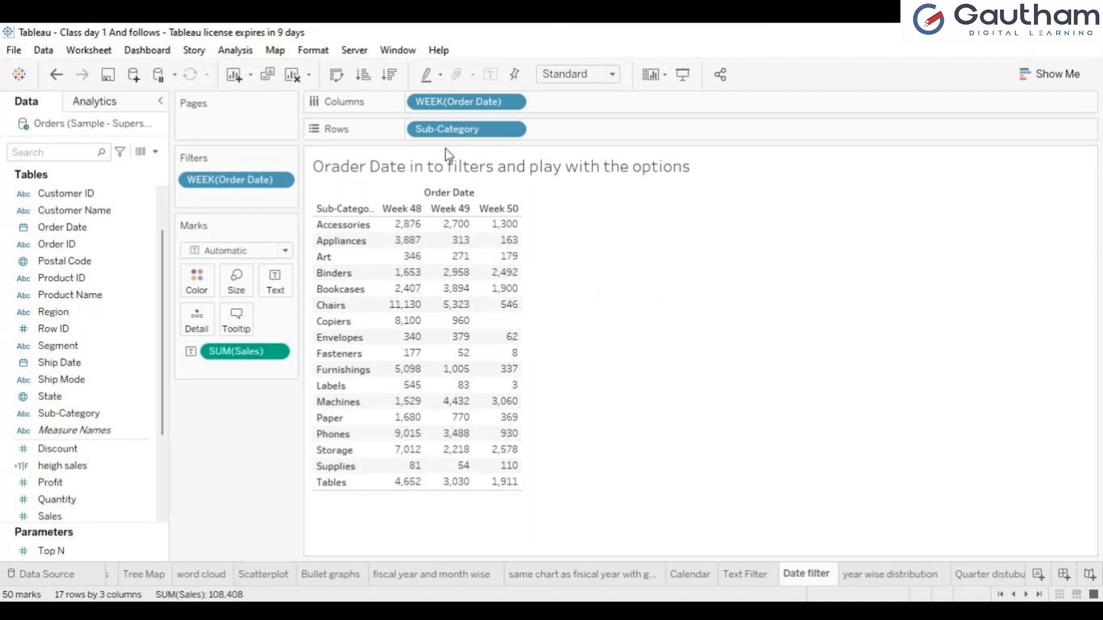
pyautogui.moveTo(454, 103); pyautogui.dragTo(35, 320)
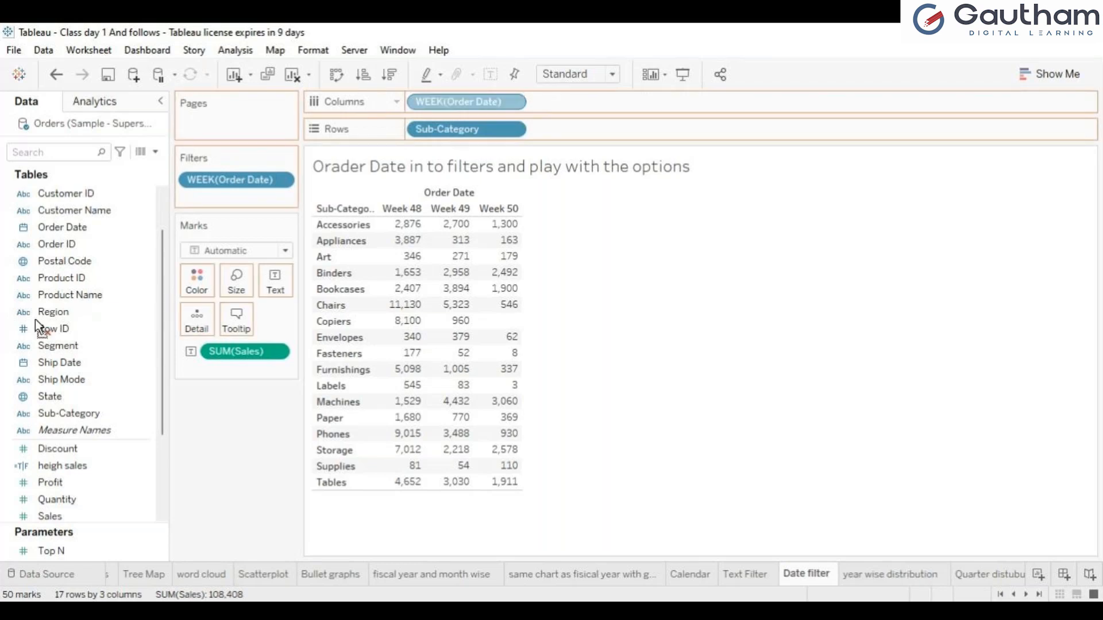
pyautogui.moveTo(92, 227); pyautogui.dragTo(483, 106)
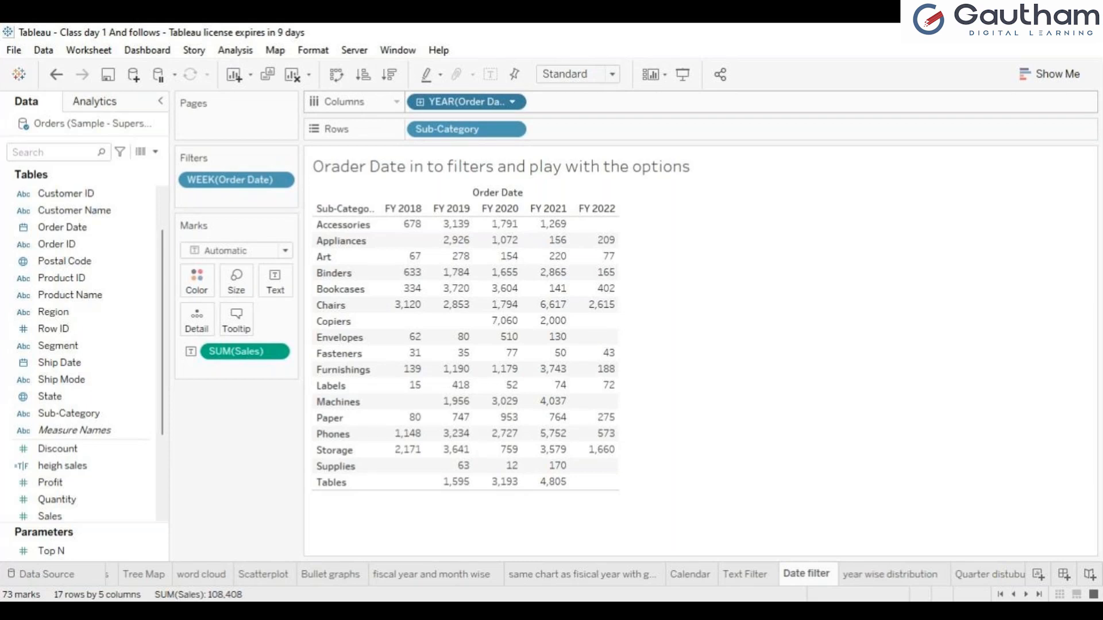
pyautogui.click(644, 368)
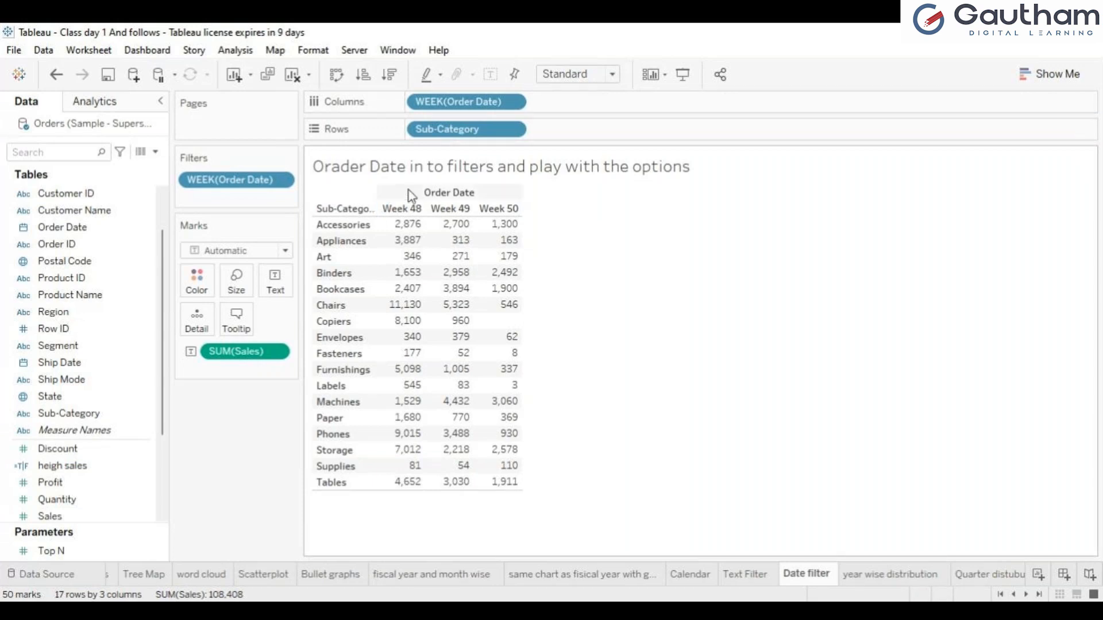
# Step: Break the columns down by Order Date year and, within each year, by week number
pyautogui.moveTo(454, 107)
pyautogui.mouseDown()
pyautogui.moveTo(86, 222)
pyautogui.moveTo(98, 229)
pyautogui.moveTo(402, 97)
pyautogui.moveTo(446, 111)
pyautogui.mouseUp()
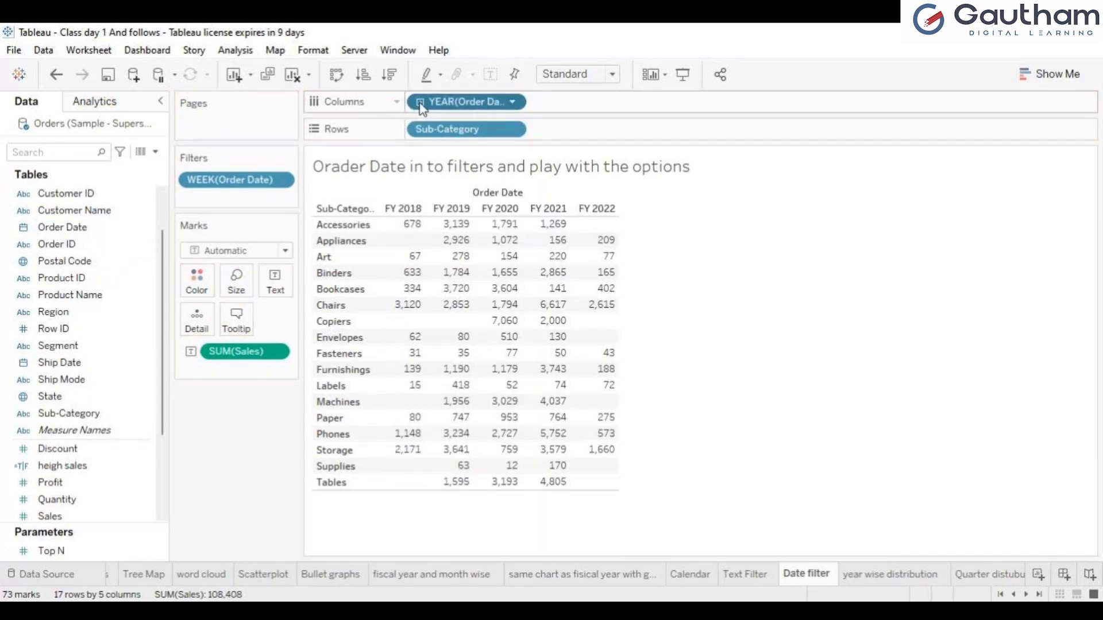
pyautogui.click(419, 103)
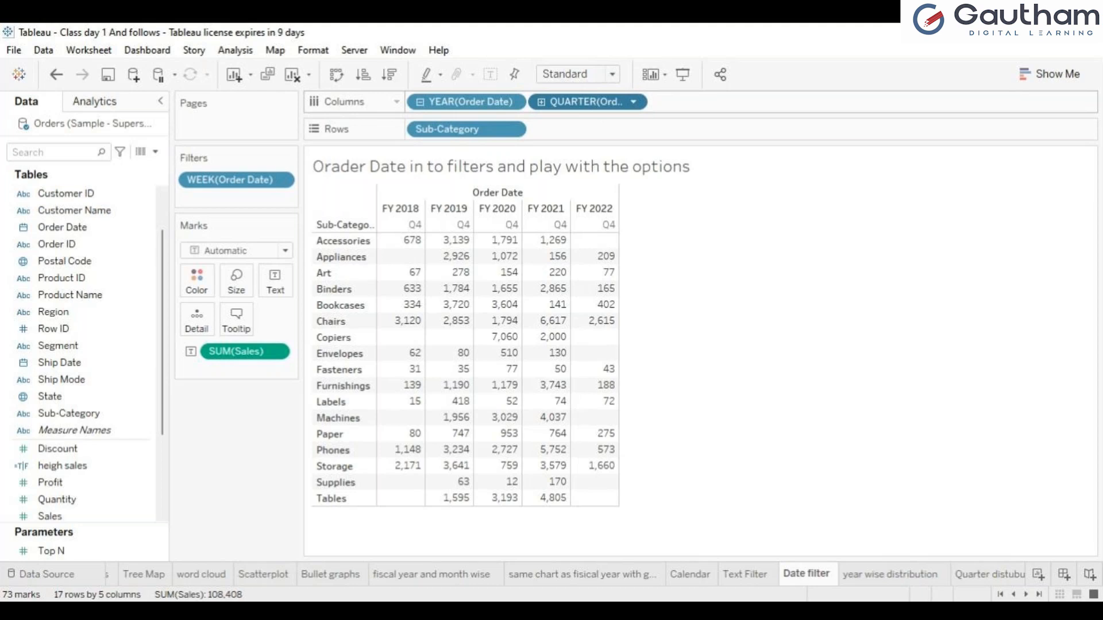
pyautogui.click(758, 366)
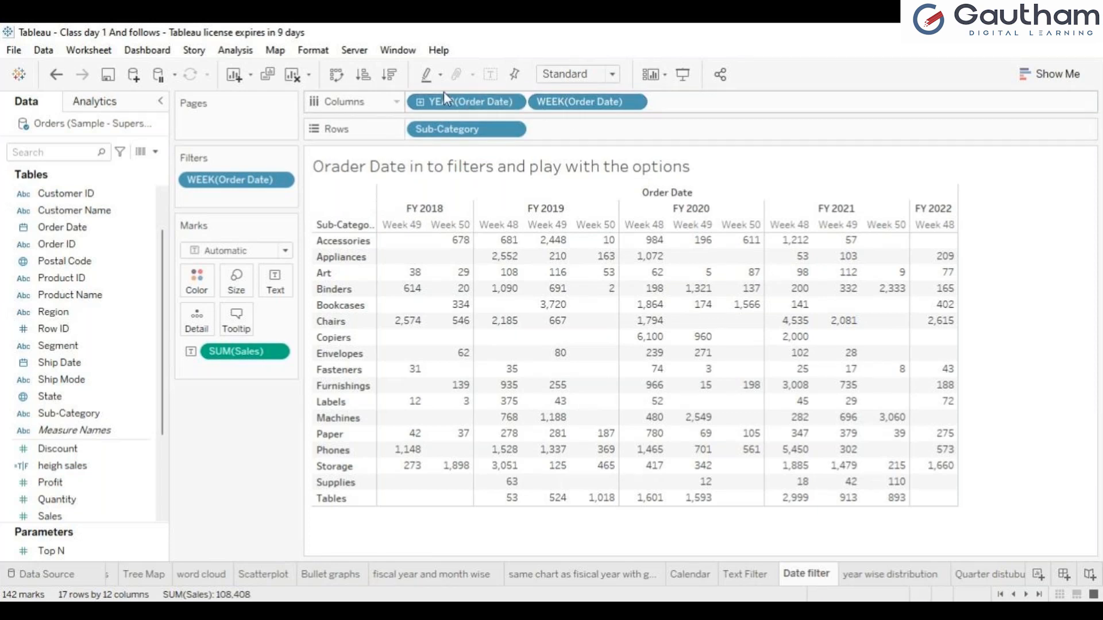
# Step: Restore the columns to Order Date years only and replace the week filter with a new one by Weekdays
pyautogui.moveTo(432, 107); pyautogui.dragTo(3, 246)
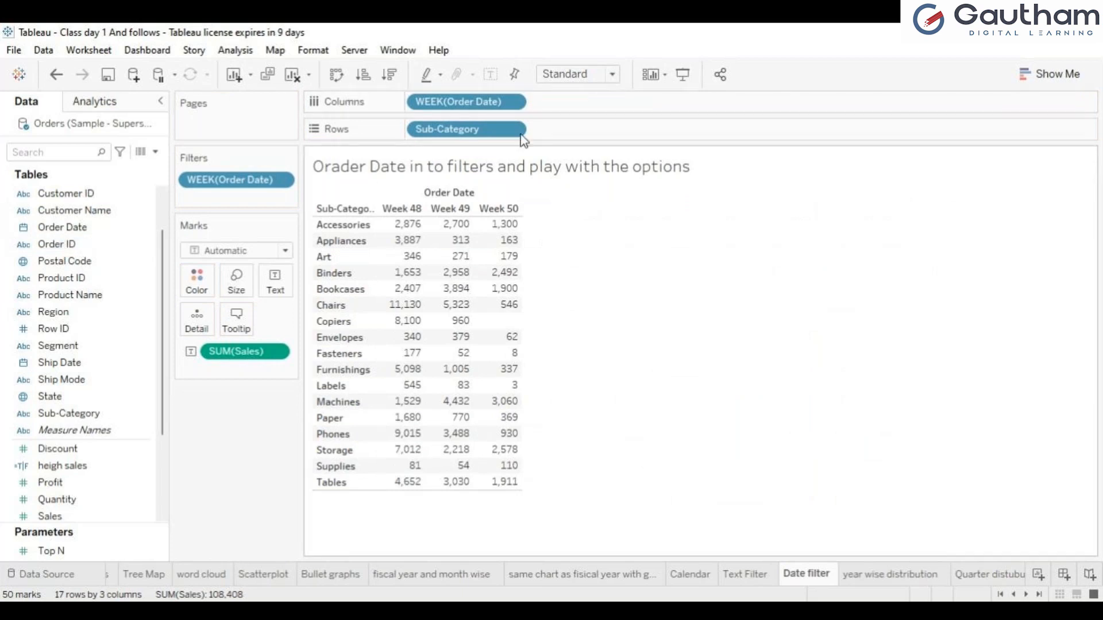
pyautogui.moveTo(432, 107)
pyautogui.mouseDown()
pyautogui.moveTo(347, 108)
pyautogui.moveTo(73, 233)
pyautogui.moveTo(345, 153)
pyautogui.moveTo(454, 104)
pyautogui.mouseUp()
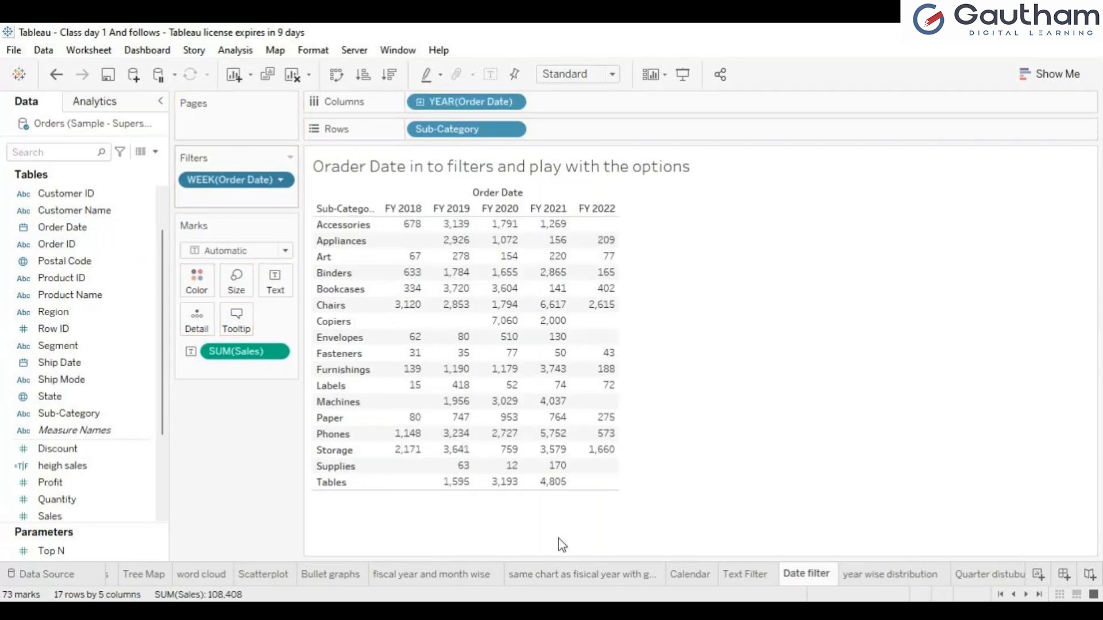
pyautogui.moveTo(204, 180)
pyautogui.mouseDown()
pyautogui.moveTo(26, 178)
pyautogui.moveTo(3, 239)
pyautogui.moveTo(201, 173)
pyautogui.mouseUp()
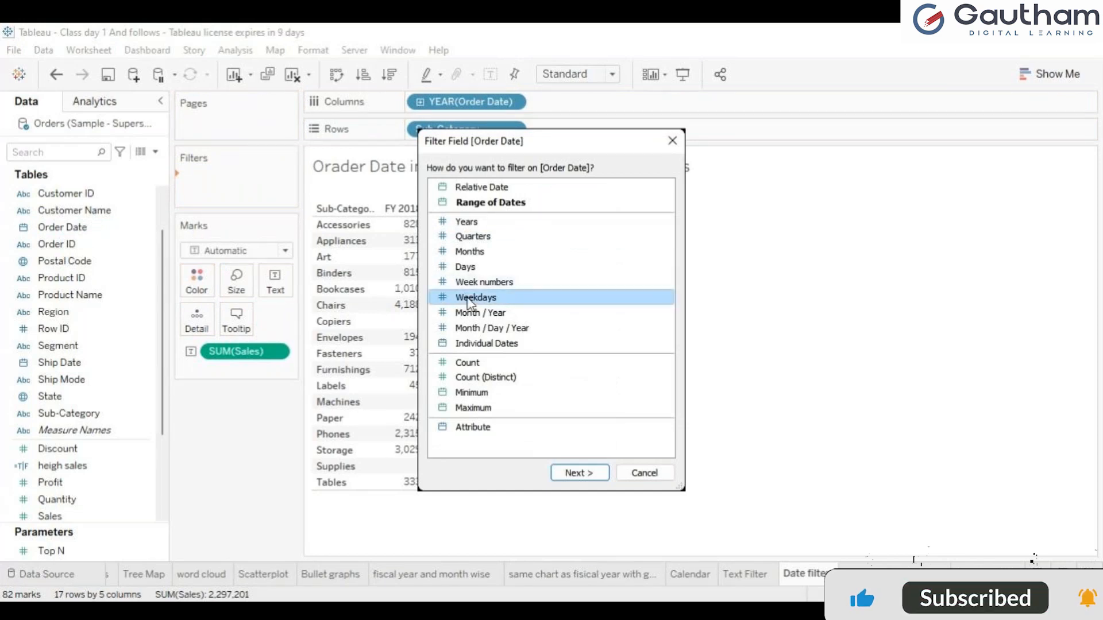
pyautogui.press('Escape')
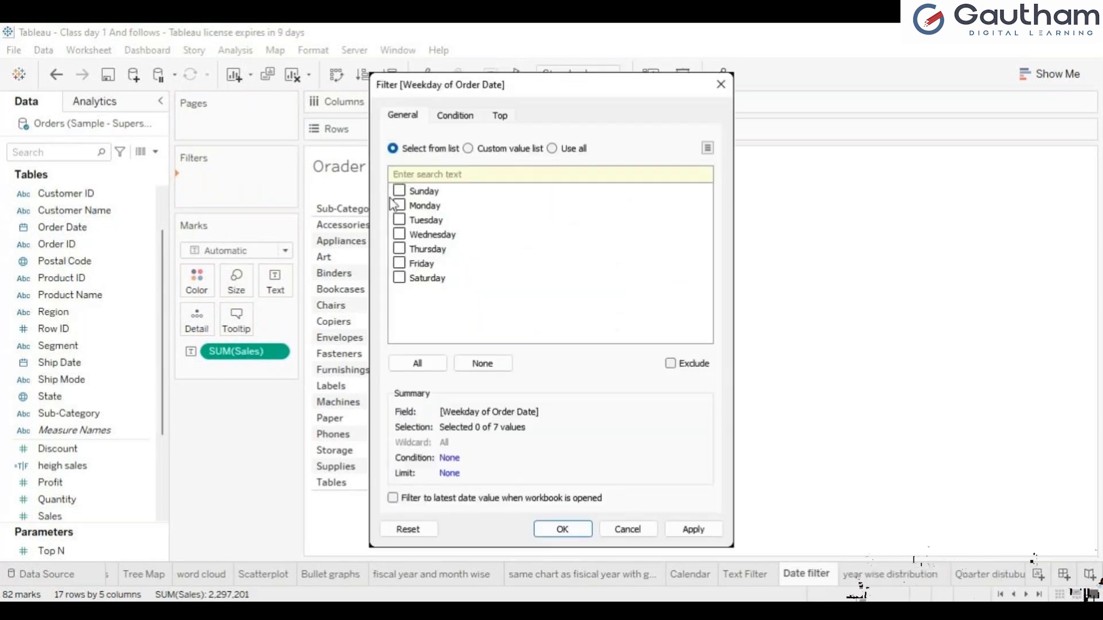
# Step: Keep only Sunday and Saturday in the Order Date weekday filter and apply it
pyautogui.click(399, 192)
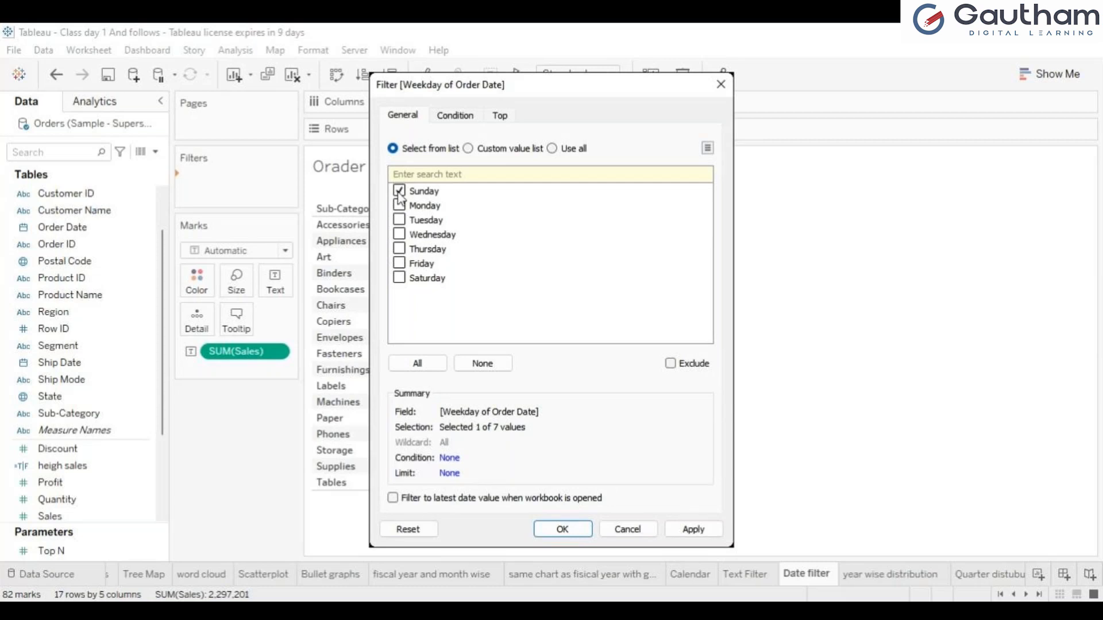
pyautogui.click(399, 205)
pyautogui.click(400, 206)
pyautogui.click(399, 278)
pyautogui.click(695, 528)
pyautogui.click(562, 529)
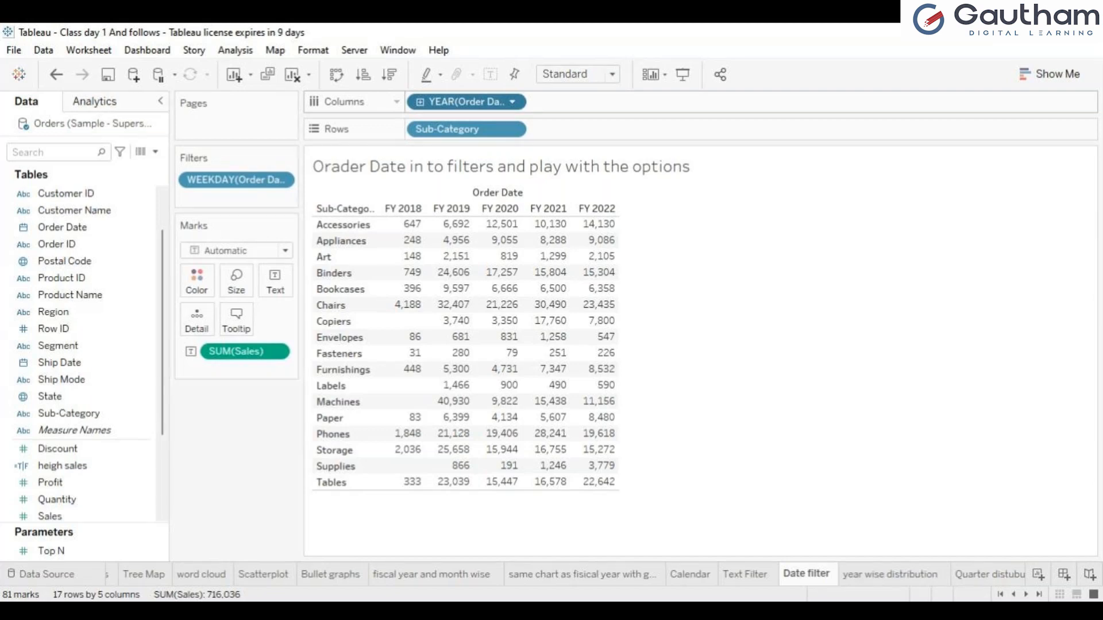
# Step: Show the Order Date columns by weekday and add the Order Date year level above them
pyautogui.moveTo(425, 232)
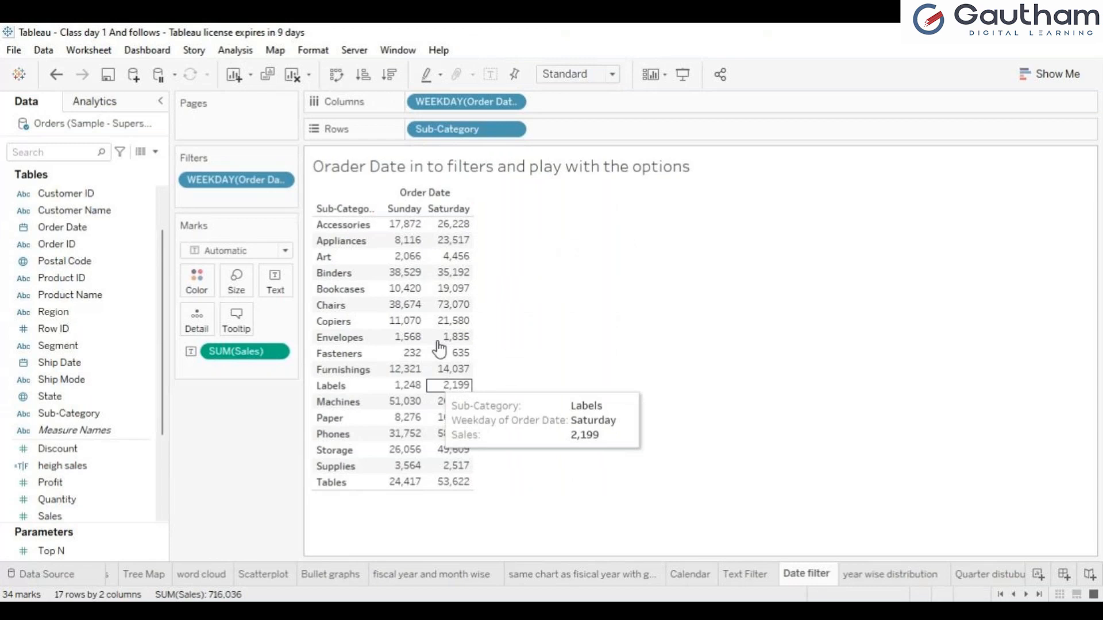
pyautogui.click(115, 229)
pyautogui.moveTo(115, 232); pyautogui.dragTo(418, 109)
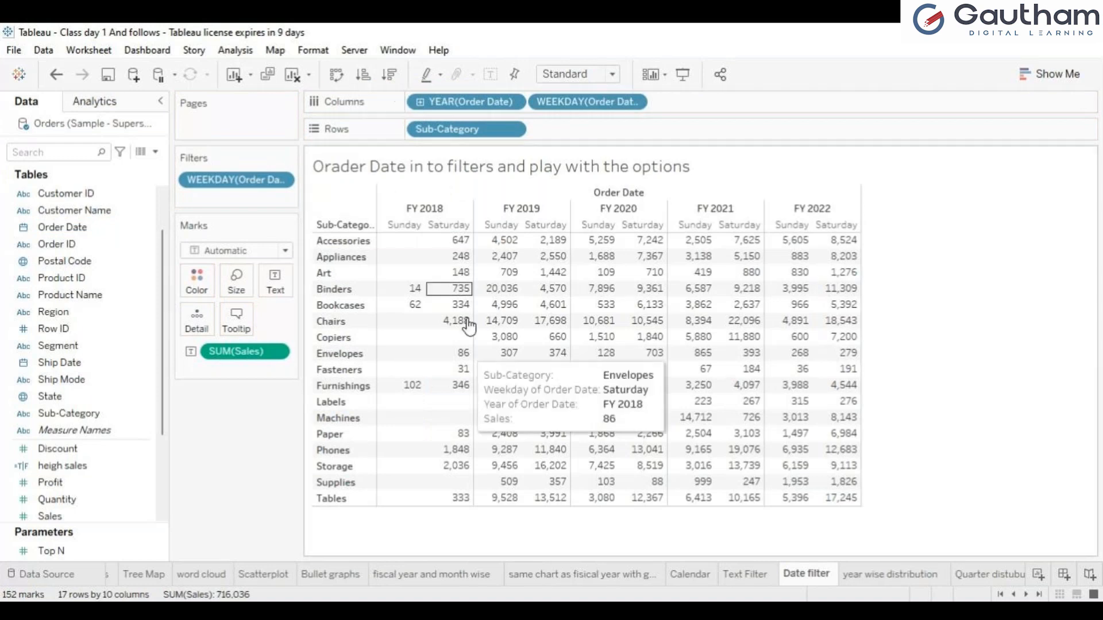
pyautogui.moveTo(643, 267)
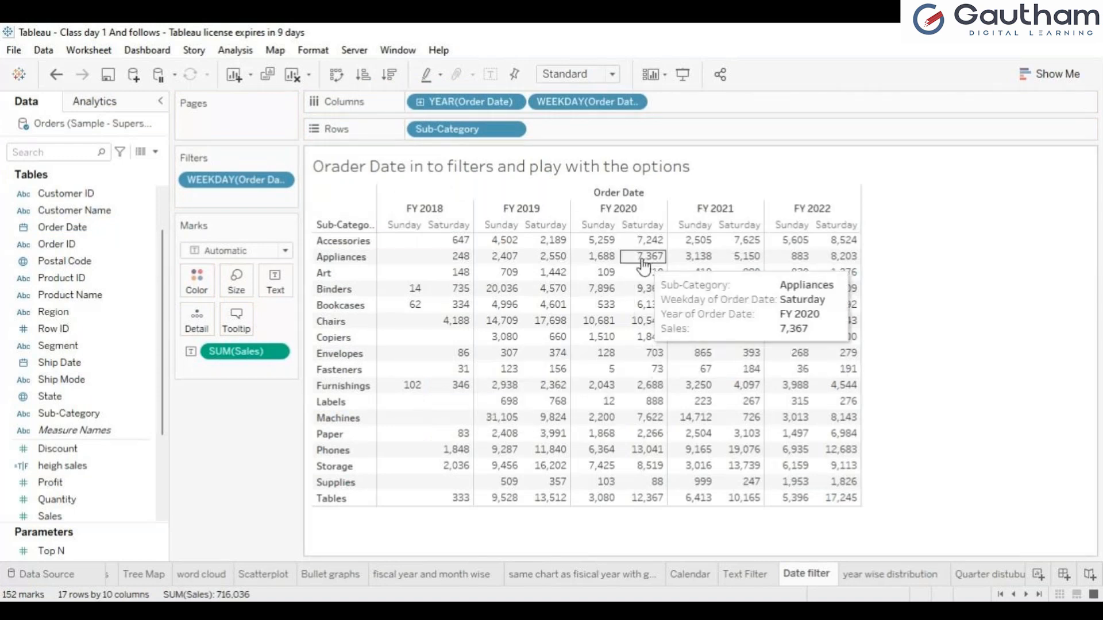
pyautogui.moveTo(659, 431)
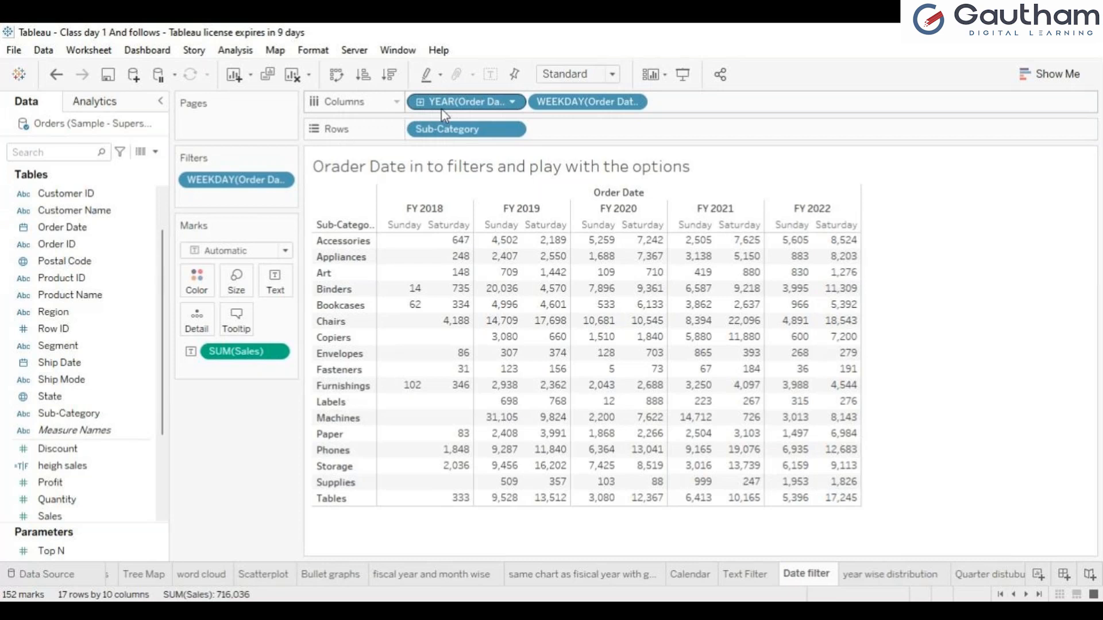
# Step: Remove the weekday level from the columns and replace the weekday filter with a new Order Date filter by Month / Year
pyautogui.moveTo(586, 102); pyautogui.dragTo(158, 264)
pyautogui.moveTo(236, 179)
pyautogui.mouseDown()
pyautogui.moveTo(78, 220)
pyautogui.moveTo(220, 183)
pyautogui.mouseUp()
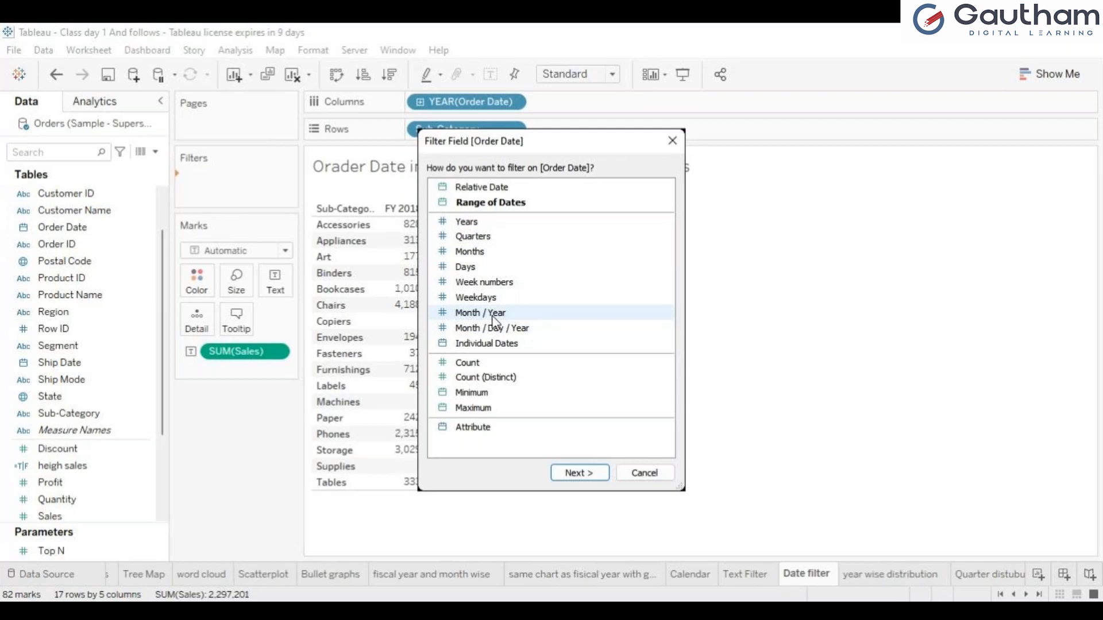
pyautogui.click(498, 318)
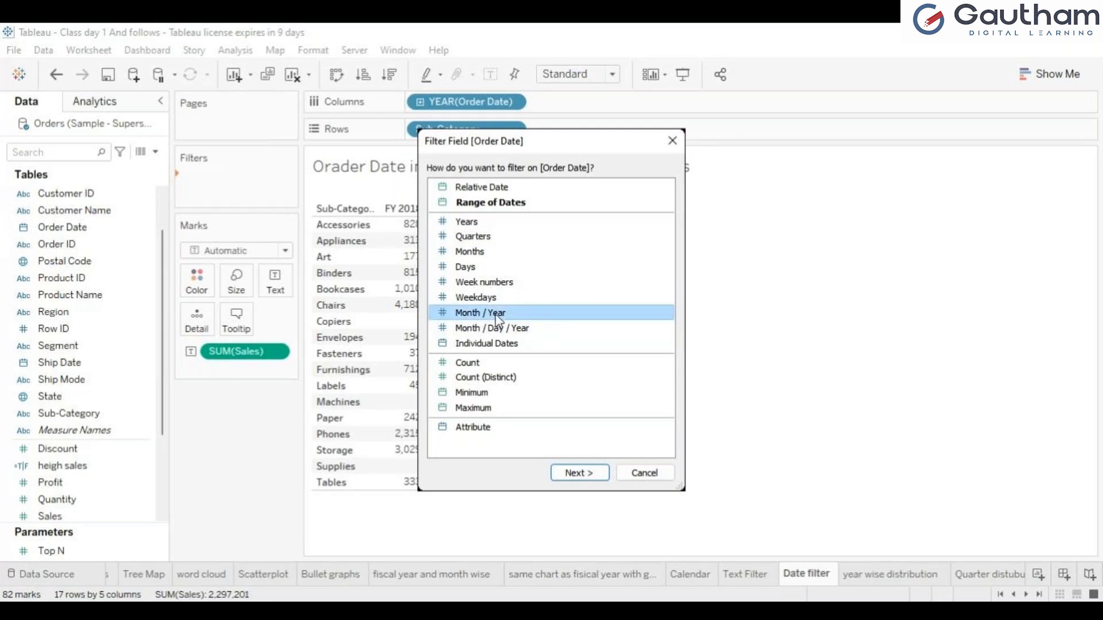
pyautogui.click(577, 473)
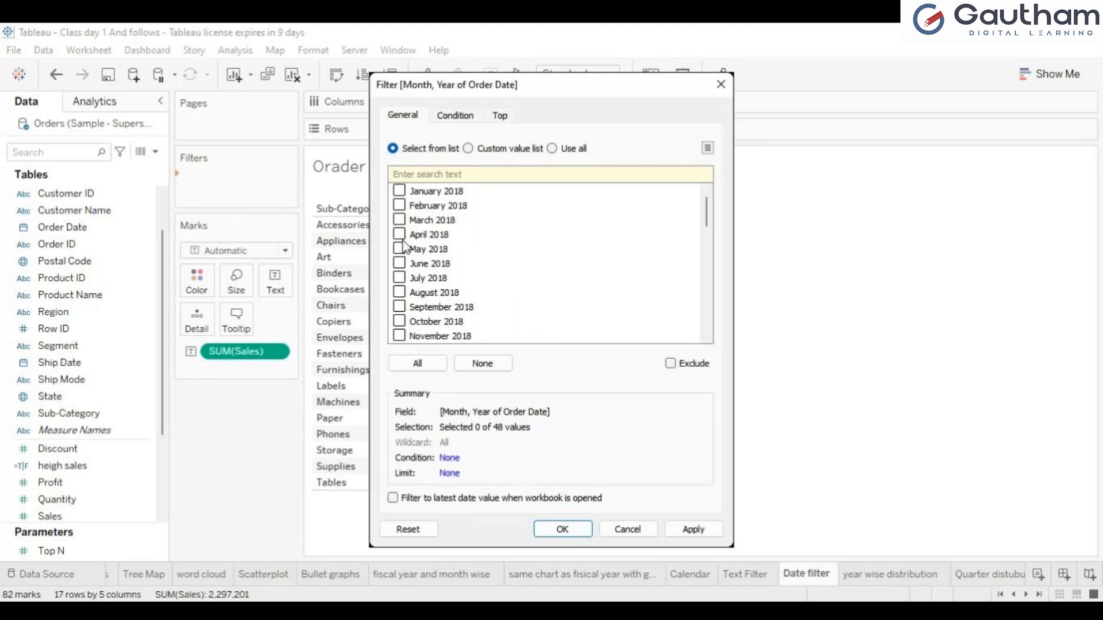
# Step: Search the Month / Year filter for "april", select April 2018, 2019, 2020 and 2021, and apply it
pyautogui.write('april')
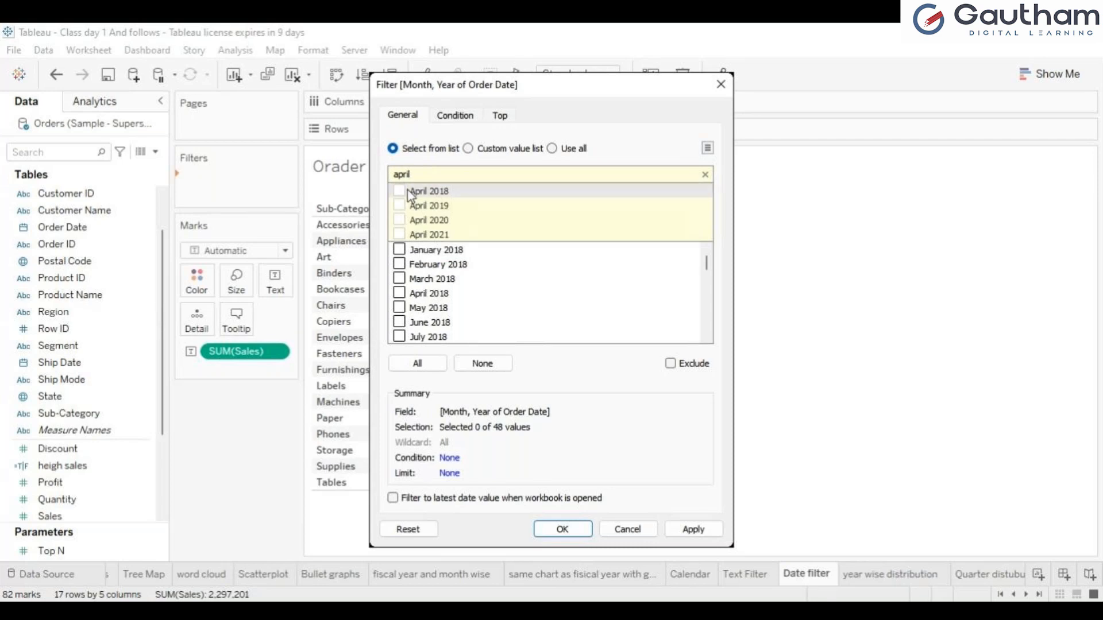
pyautogui.click(400, 191)
pyautogui.click(400, 206)
pyautogui.click(401, 220)
pyautogui.click(400, 234)
pyautogui.click(692, 529)
pyautogui.click(562, 532)
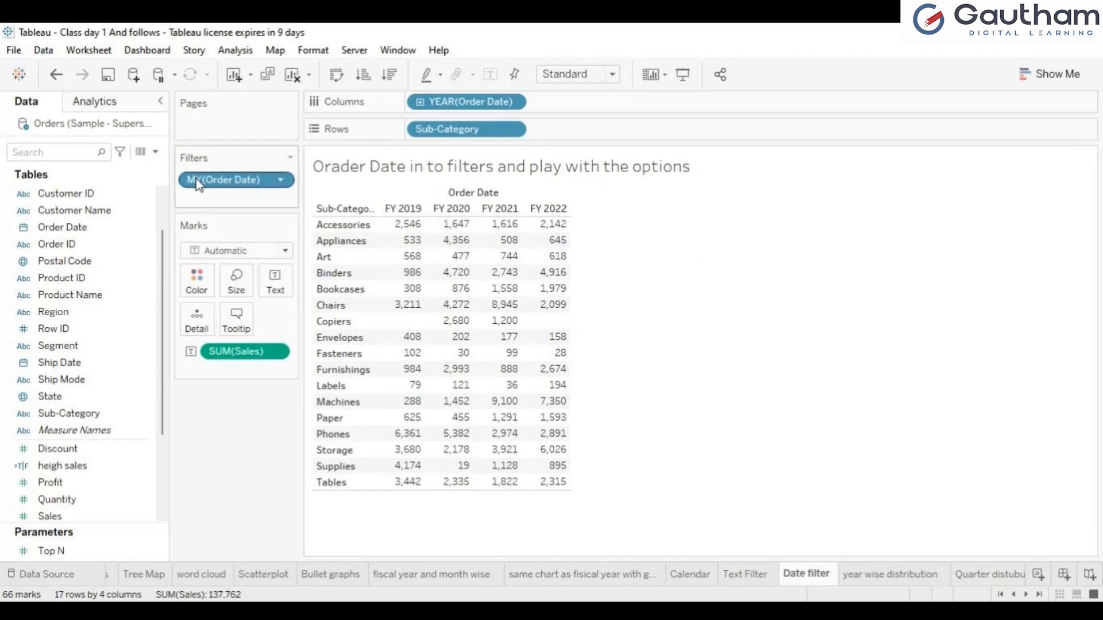
# Step: Drill the Order Date columns down to month under each year, remove the quarter level, and examine the April sales for Accessories and Chairs
pyautogui.click(419, 102)
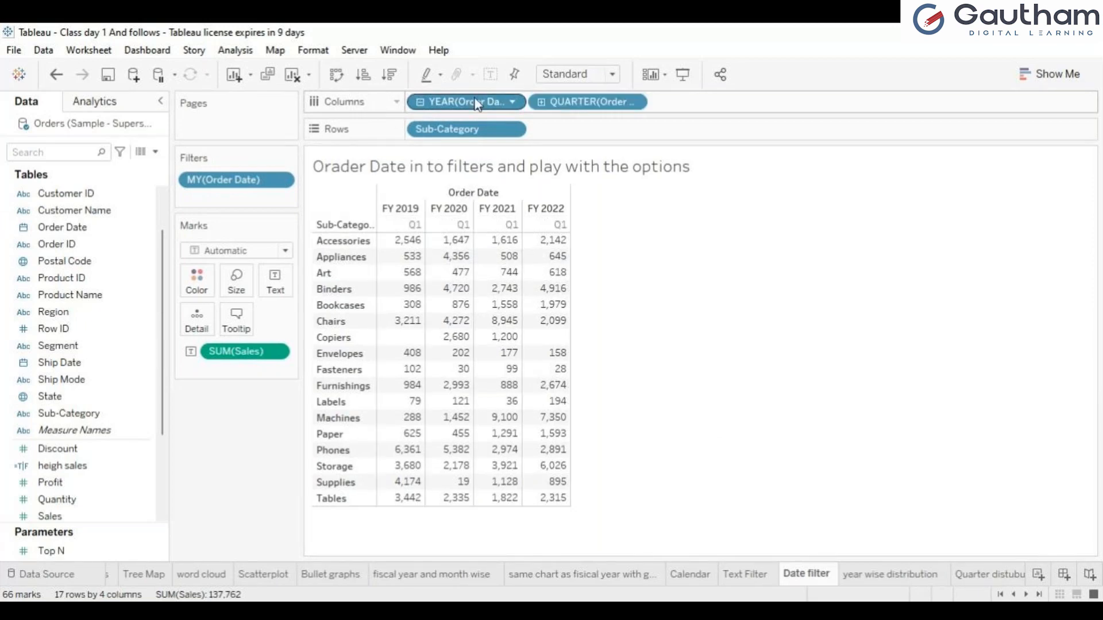
pyautogui.click(540, 102)
pyautogui.moveTo(564, 109); pyautogui.dragTo(4, 254)
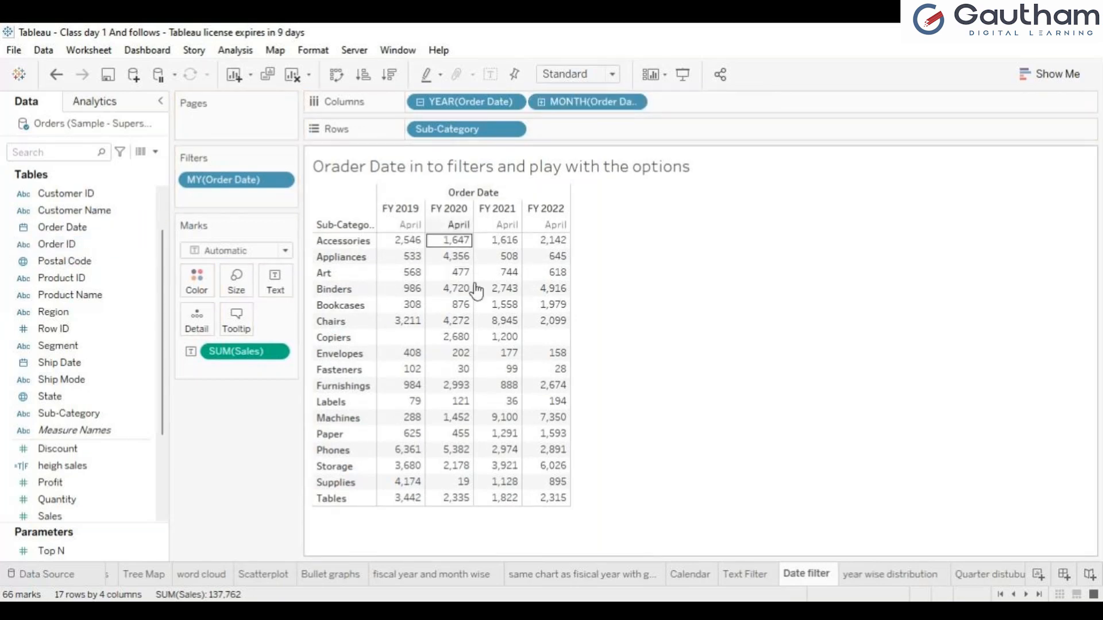
pyautogui.moveTo(419, 249)
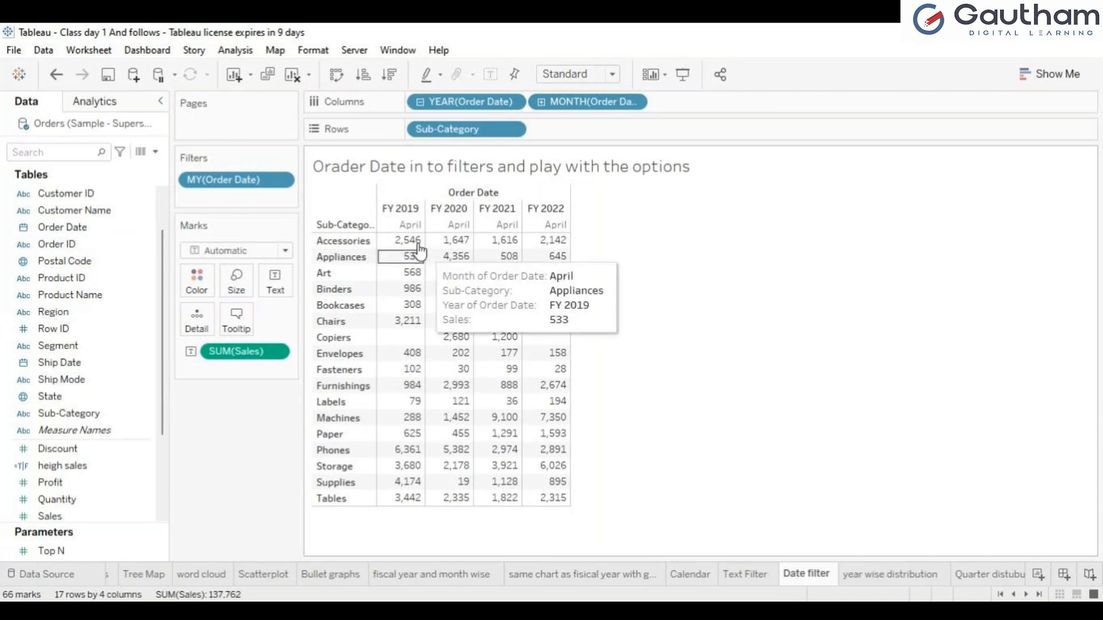
pyautogui.moveTo(471, 252)
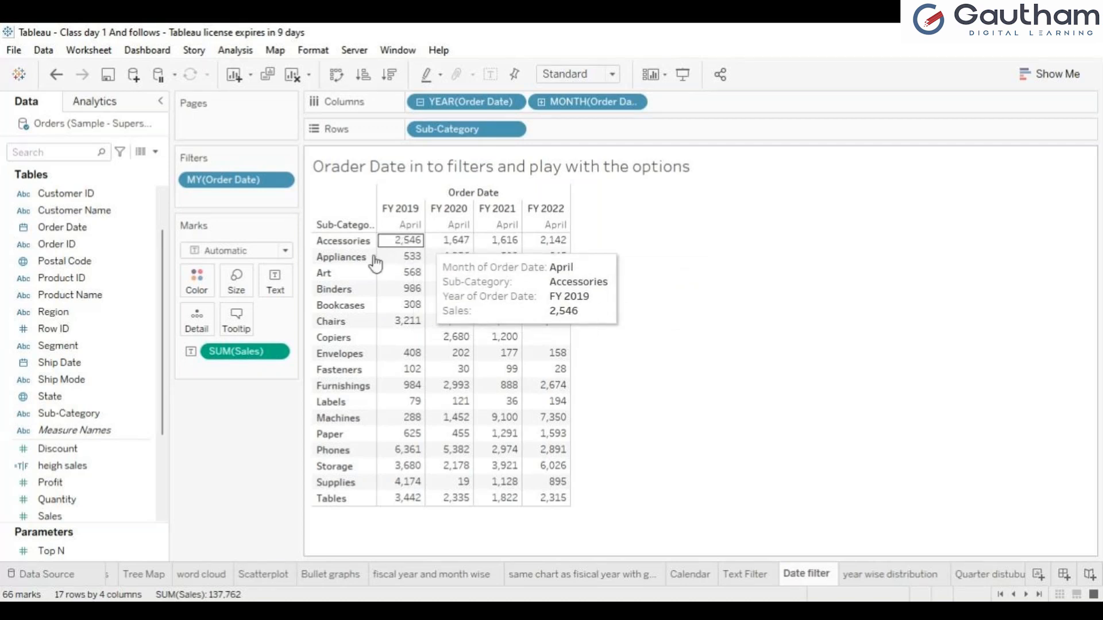
pyautogui.moveTo(398, 325)
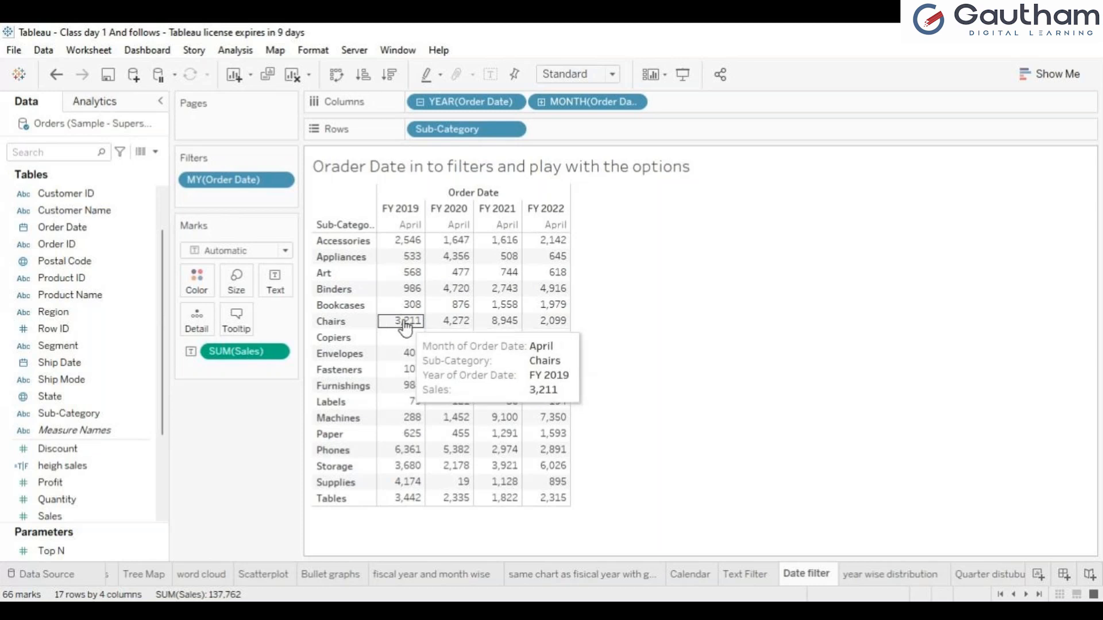
pyautogui.moveTo(439, 328)
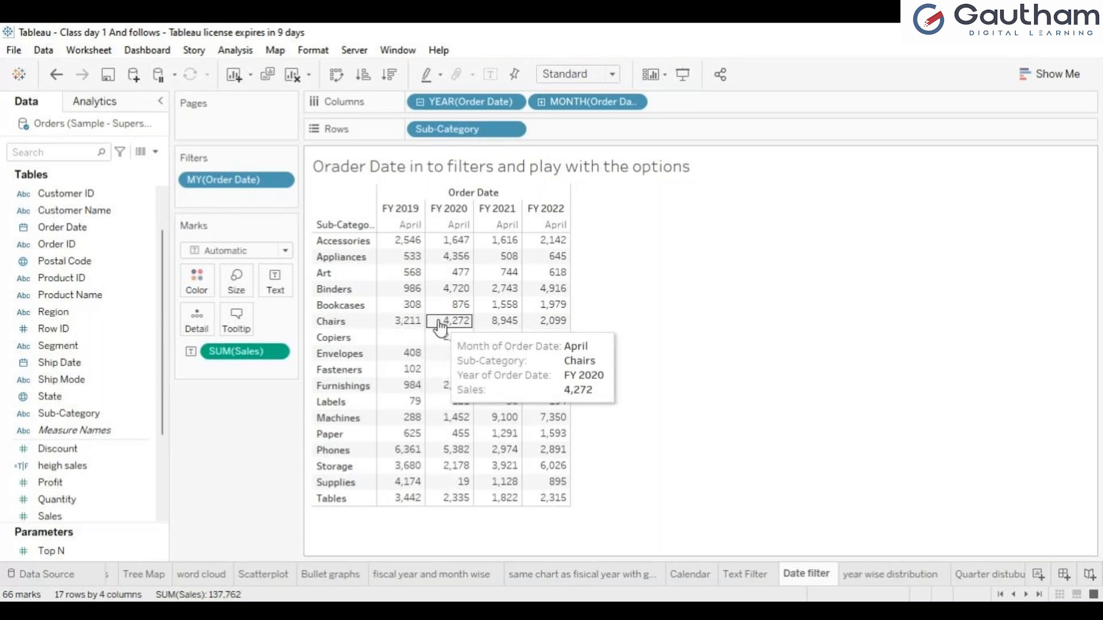
pyautogui.moveTo(500, 340)
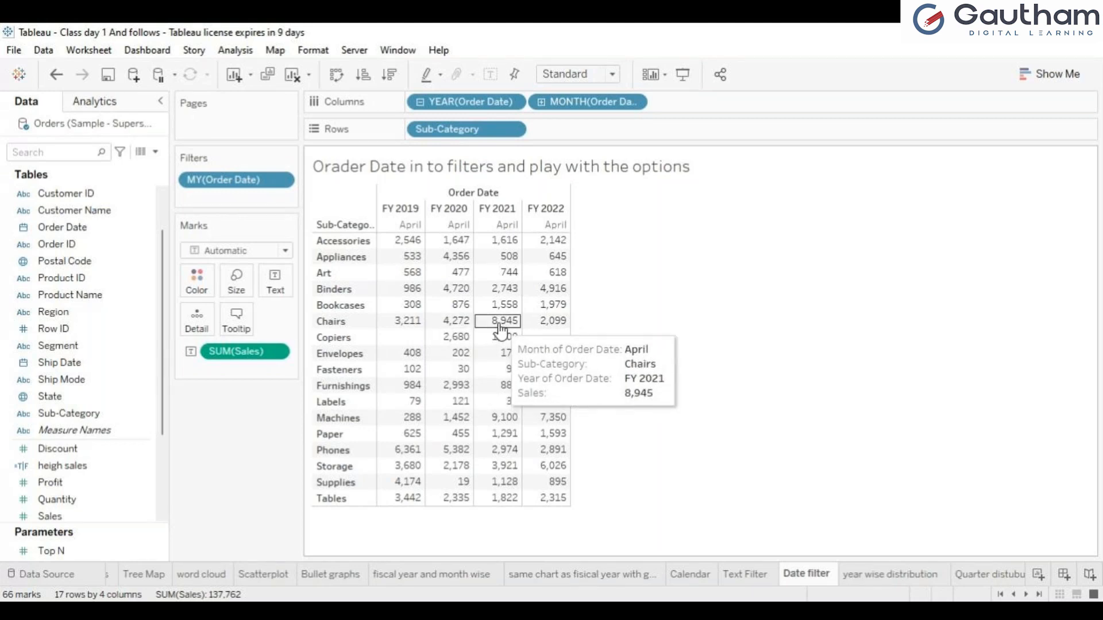
pyautogui.moveTo(547, 332)
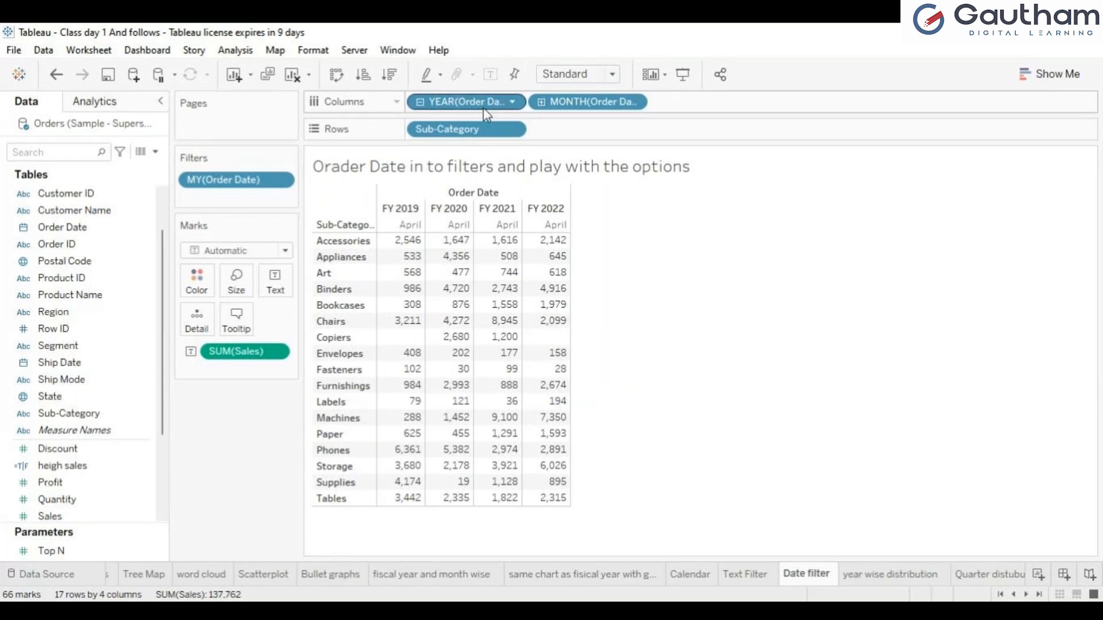
# Step: Collapse the Order Date columns to the year level and replace the Month / Year filter with a new Order Date filter by Month / Day / Year
pyautogui.click(420, 101)
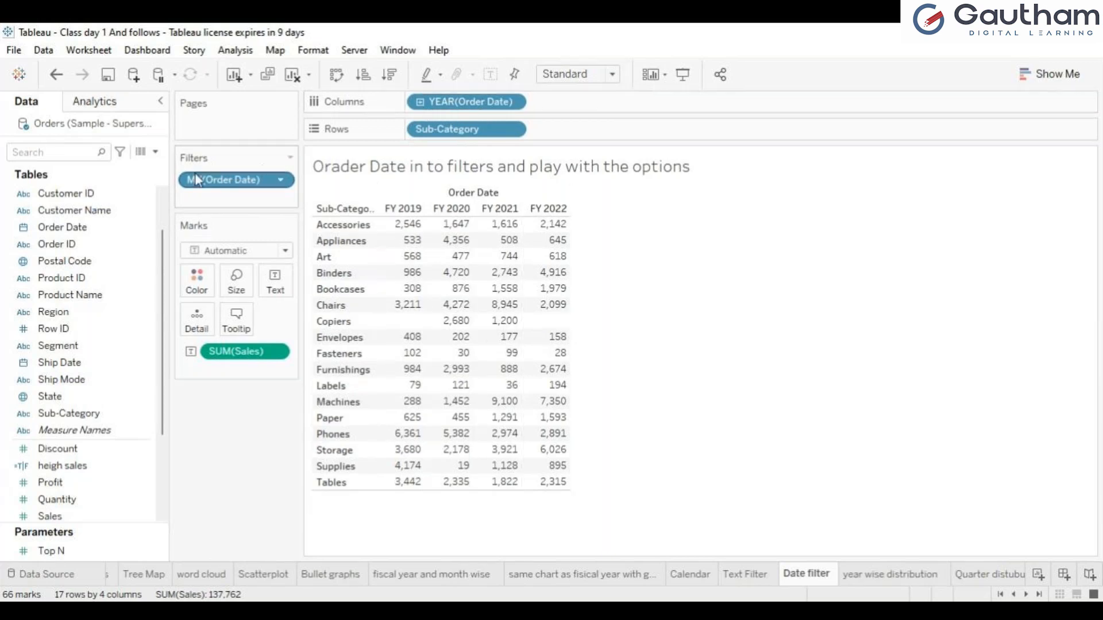
pyautogui.moveTo(195, 180); pyautogui.dragTo(237, 179)
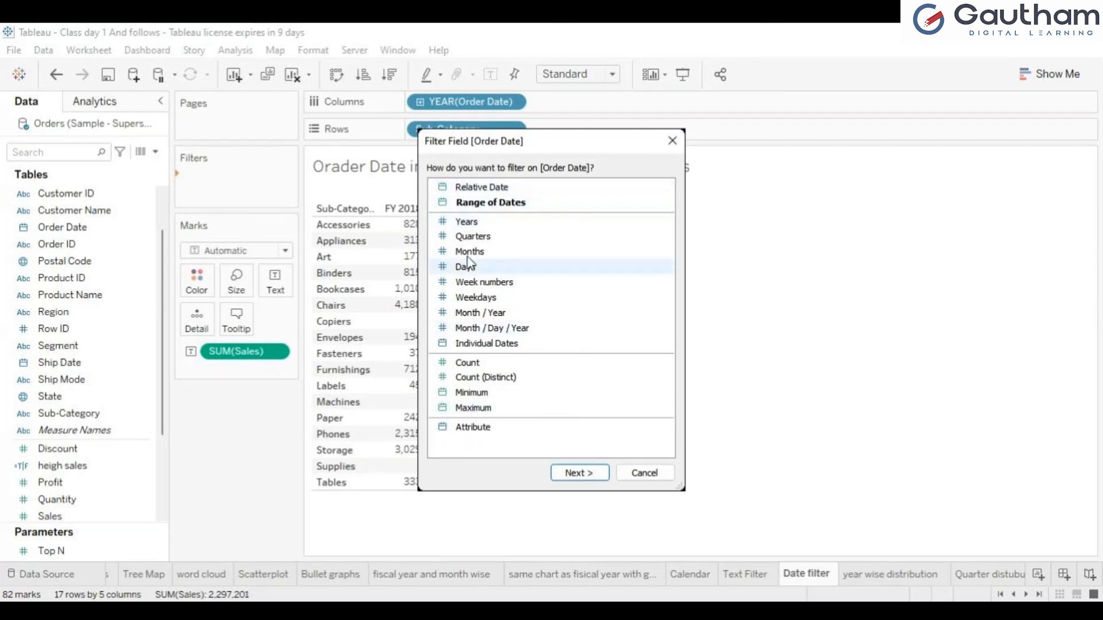
pyautogui.click(488, 330)
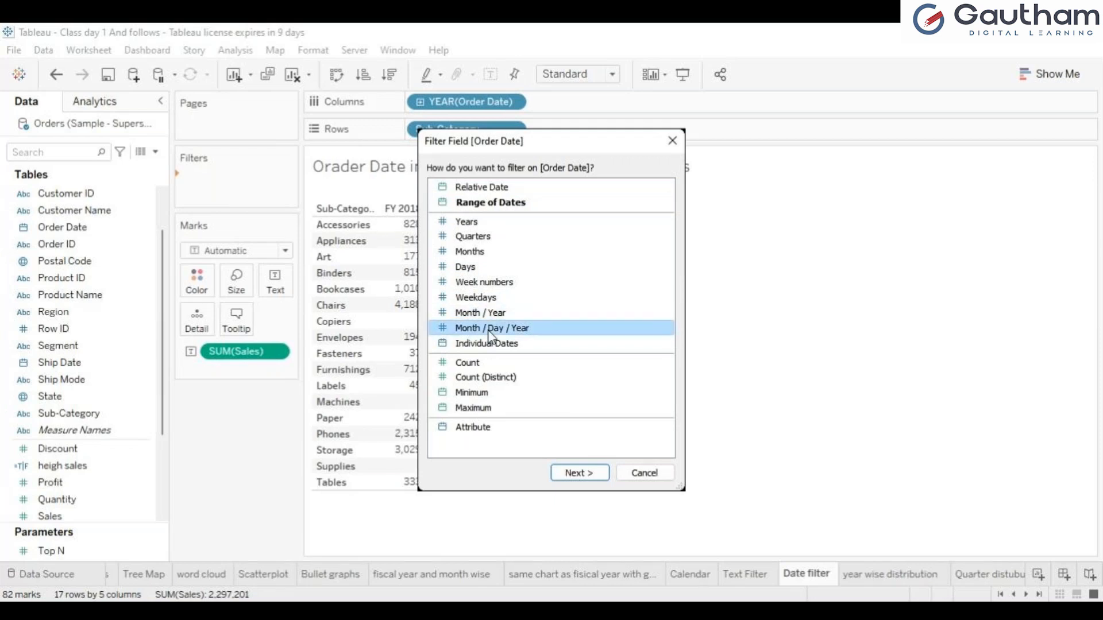
pyautogui.click(603, 473)
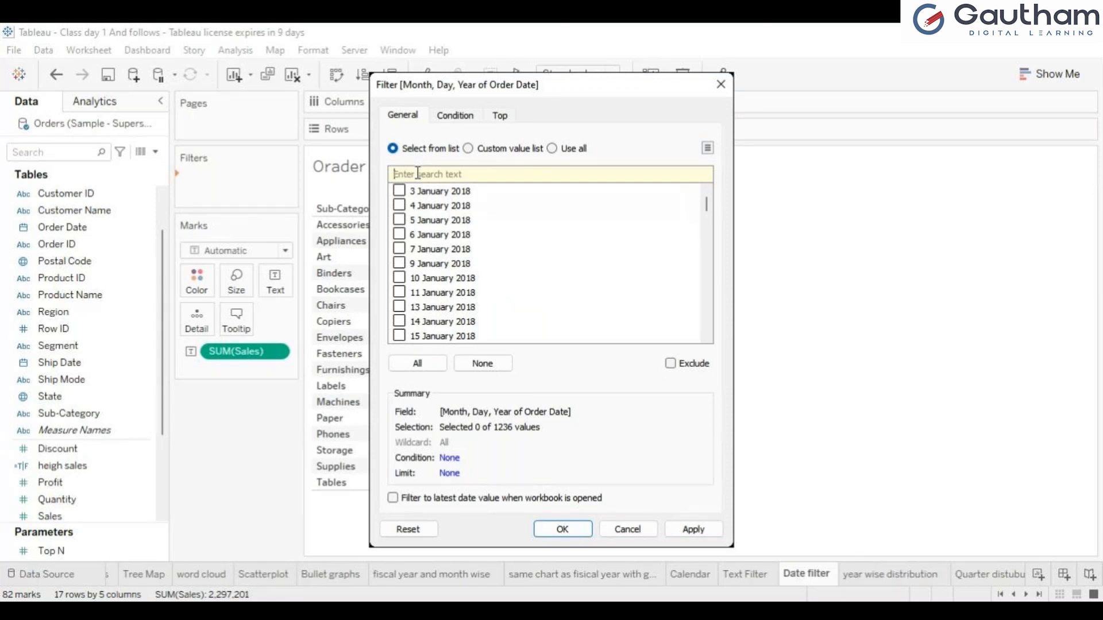
# Step: Select 3 January 2018, search the filter list for "3 jan", add 3 January 2019, 2020 and 2021, and apply the filter
pyautogui.click(405, 192)
pyautogui.click(407, 175)
pyautogui.write('3')
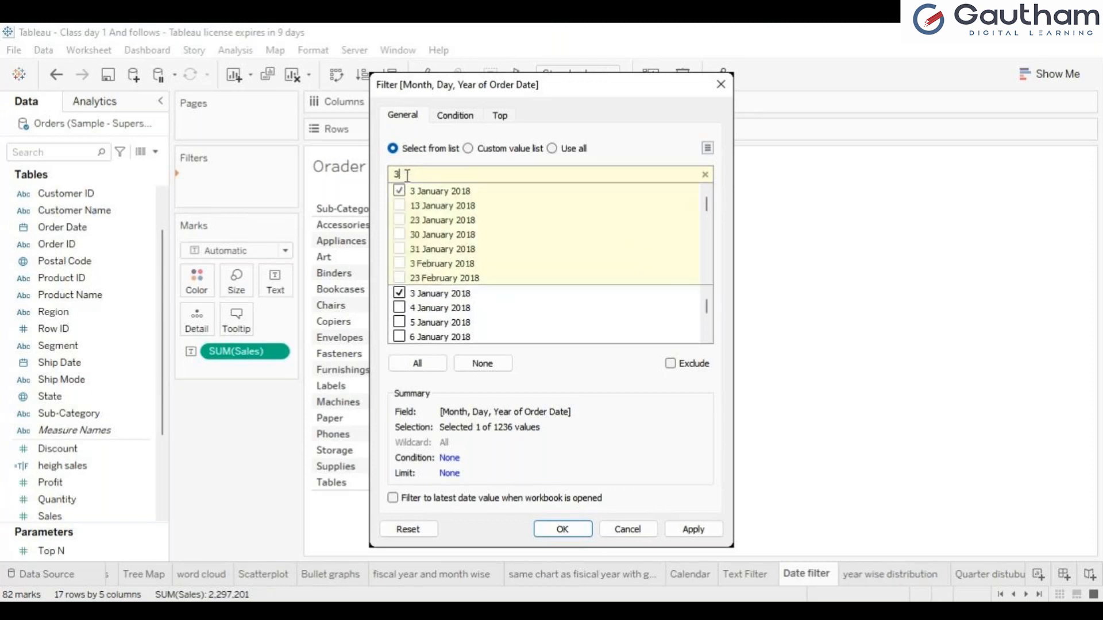
pyautogui.write(' jan')
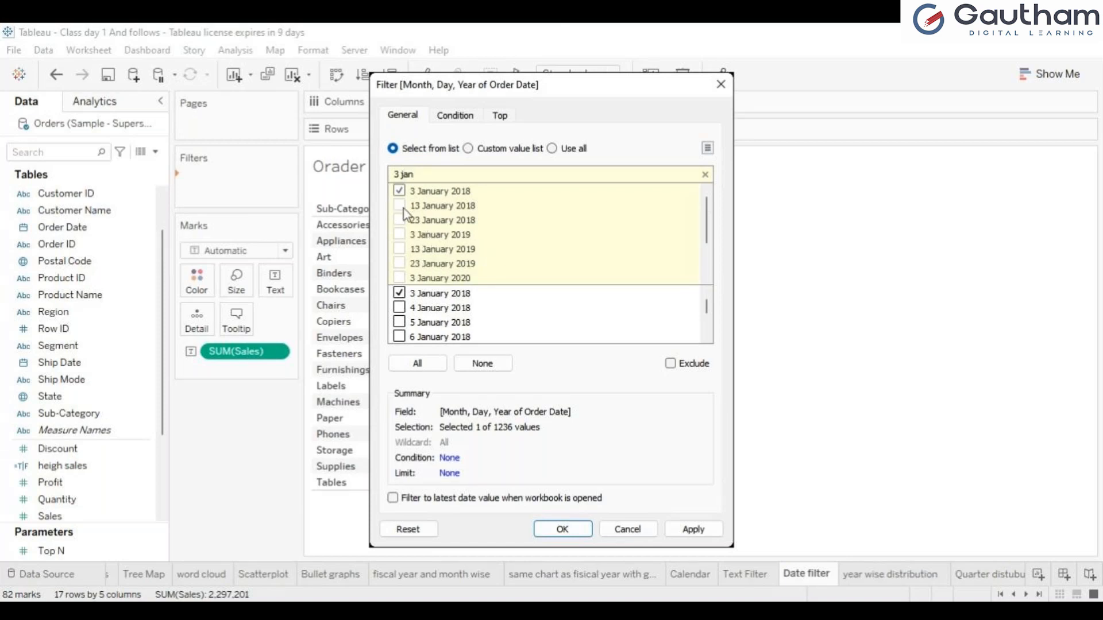
pyautogui.click(400, 235)
pyautogui.moveTo(710, 231); pyautogui.dragTo(710, 257)
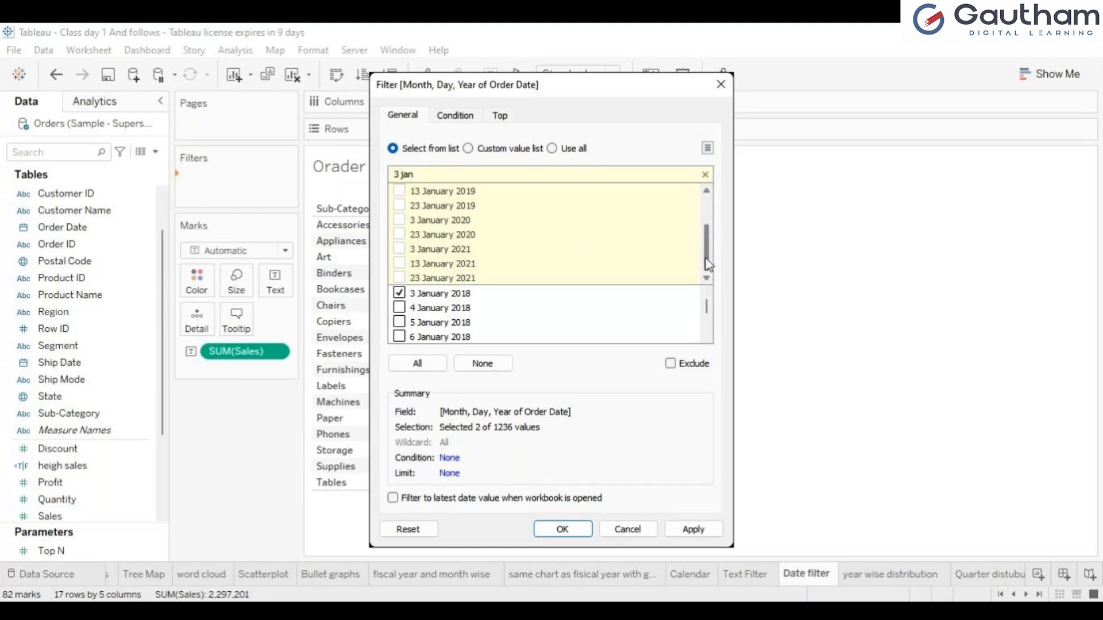
pyautogui.click(398, 222)
pyautogui.click(399, 250)
pyautogui.click(693, 532)
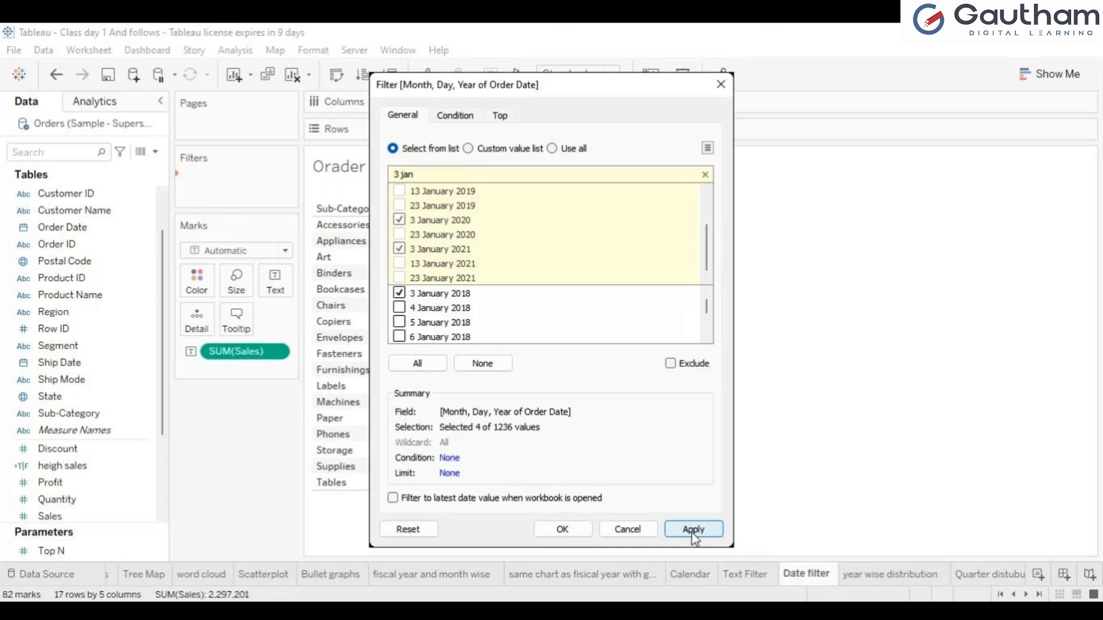
pyautogui.click(563, 529)
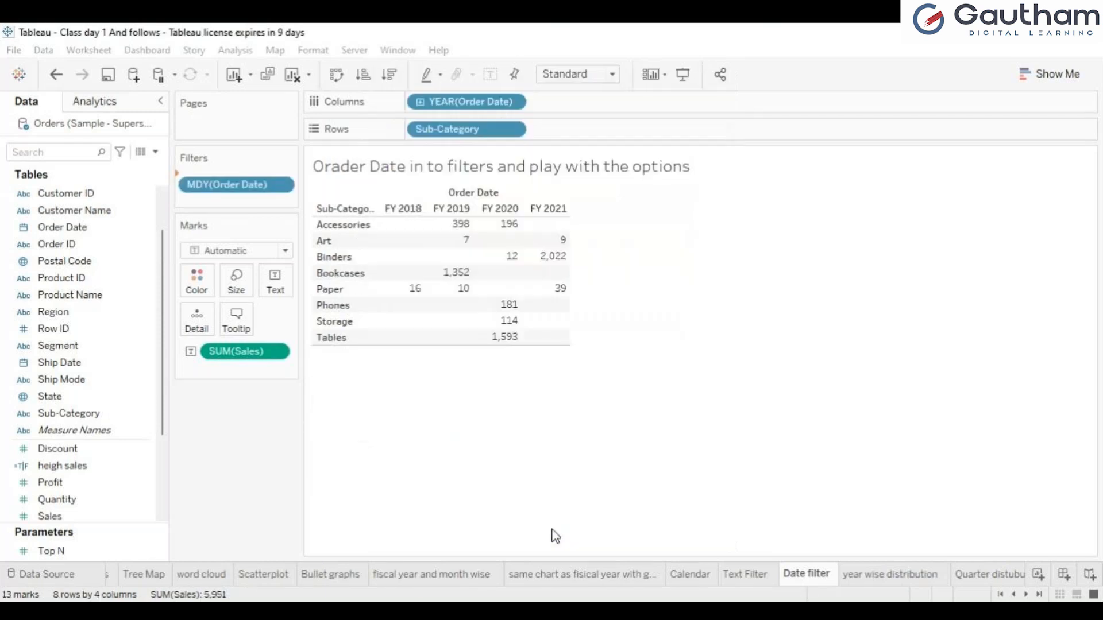
# Step: Expand the Order Date columns from year through quarter and month down to the day level
pyautogui.moveTo(448, 242)
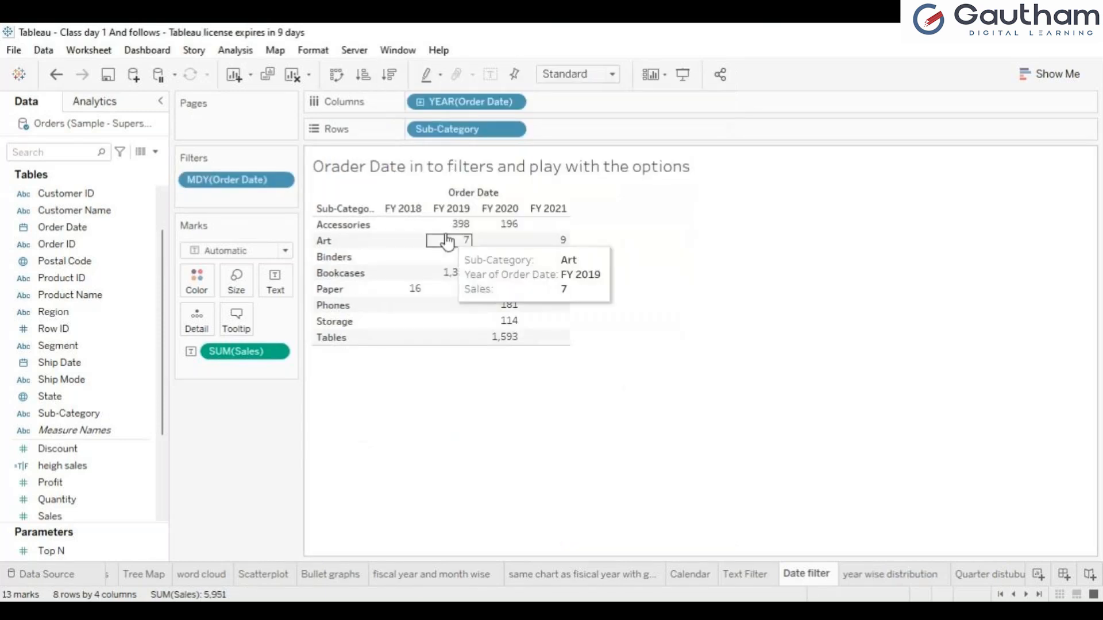
pyautogui.click(423, 99)
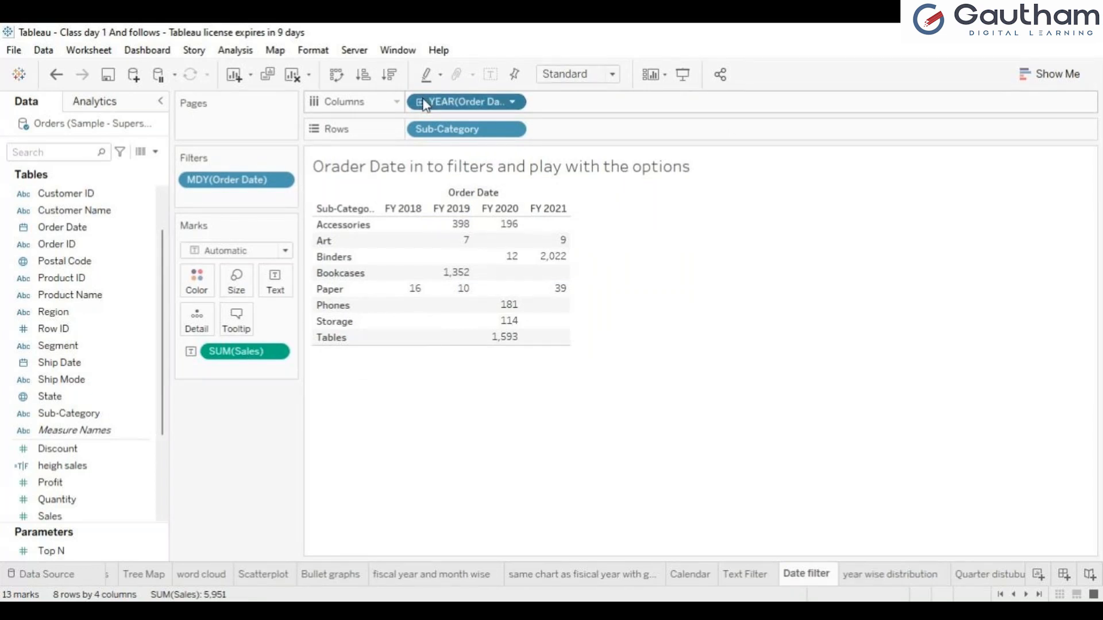
pyautogui.click(420, 101)
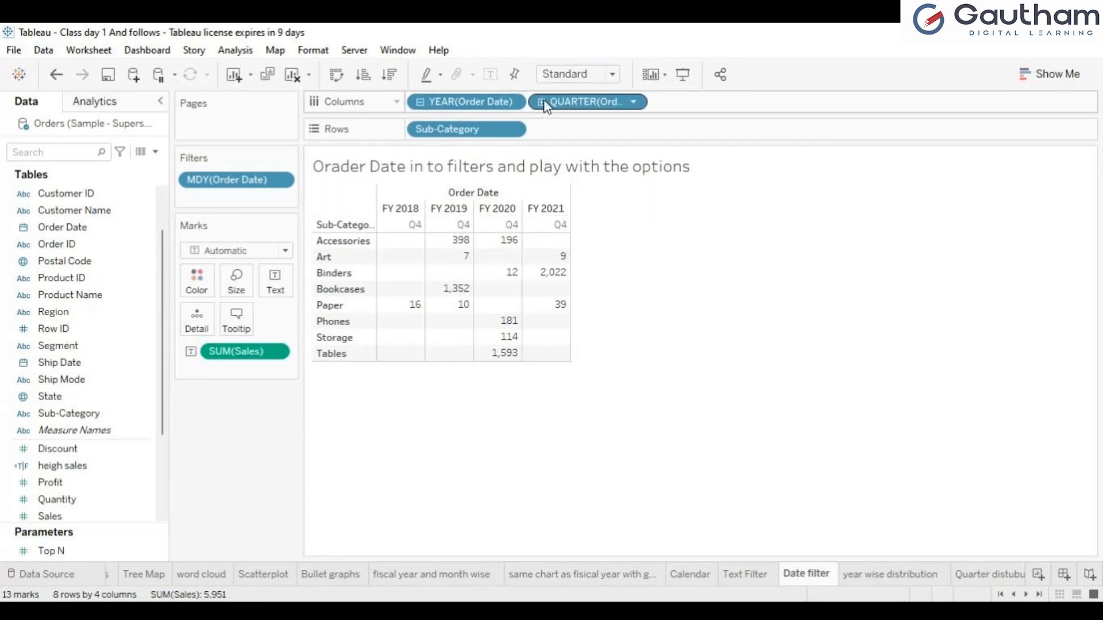
pyautogui.click(542, 102)
pyautogui.click(662, 102)
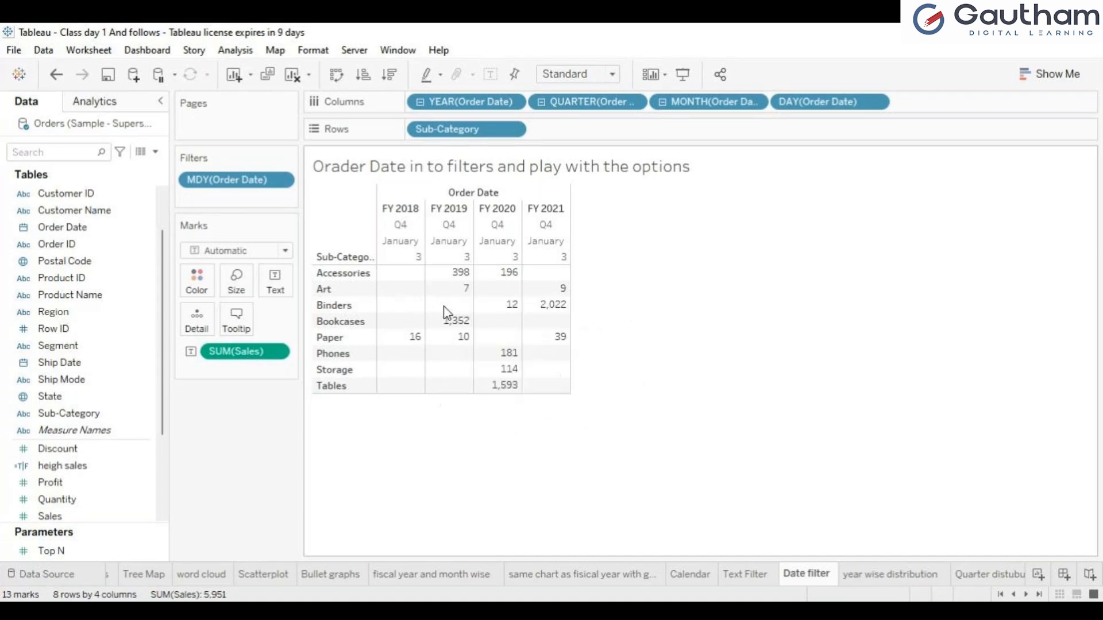
pyautogui.moveTo(451, 300)
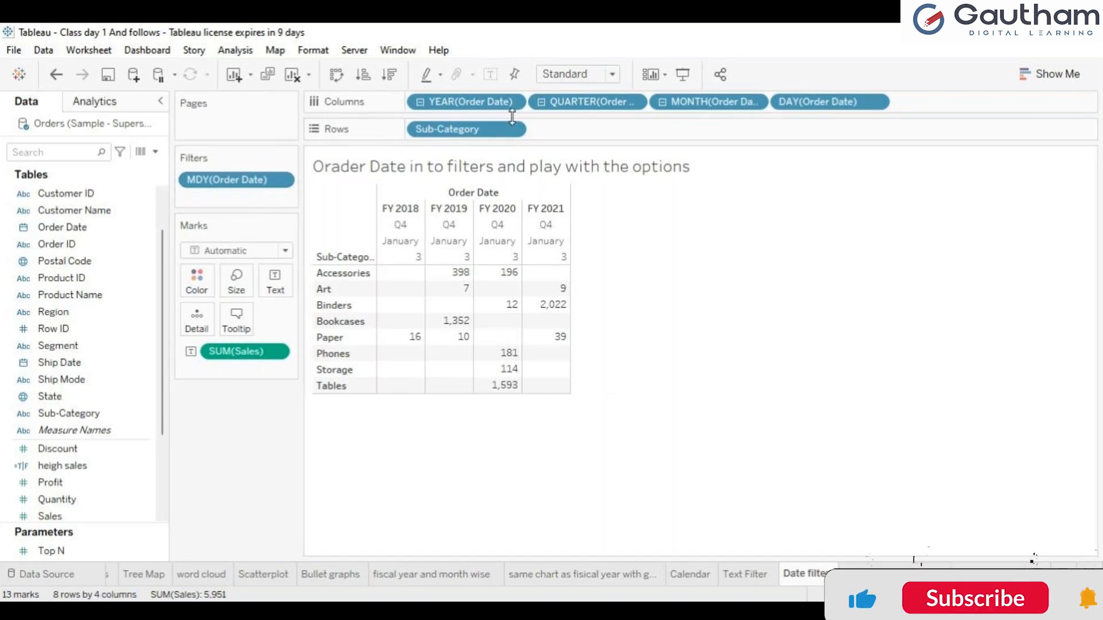
# Step: Collapse the Order Date columns to year and replace the Month / Day / Year filter with a new Order Date filter by Individual Dates
pyautogui.click(661, 103)
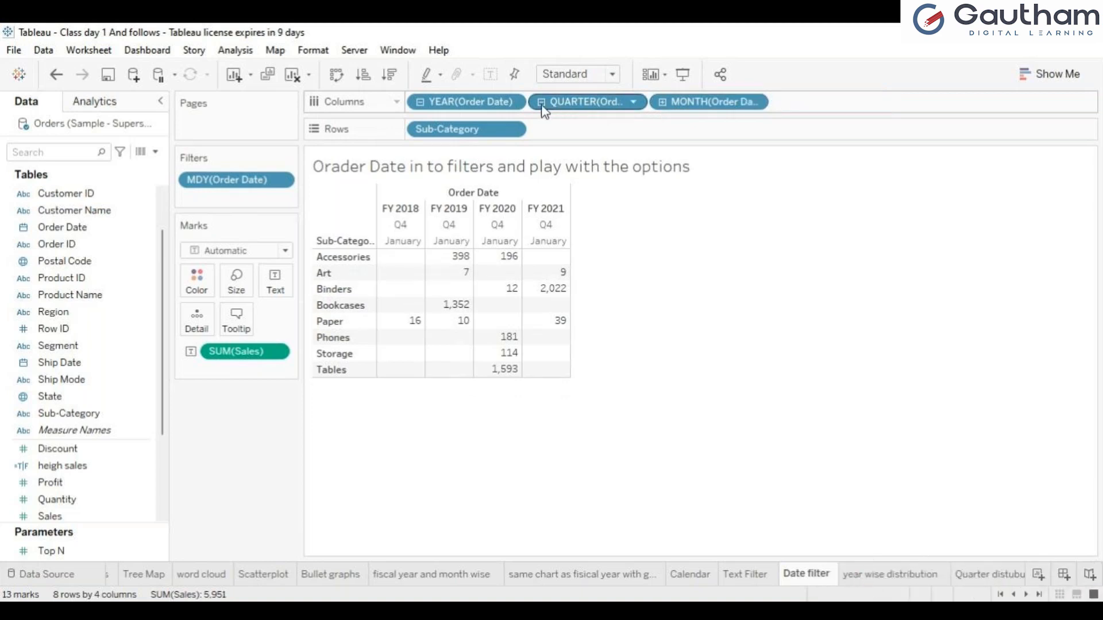
pyautogui.click(541, 104)
pyautogui.click(420, 103)
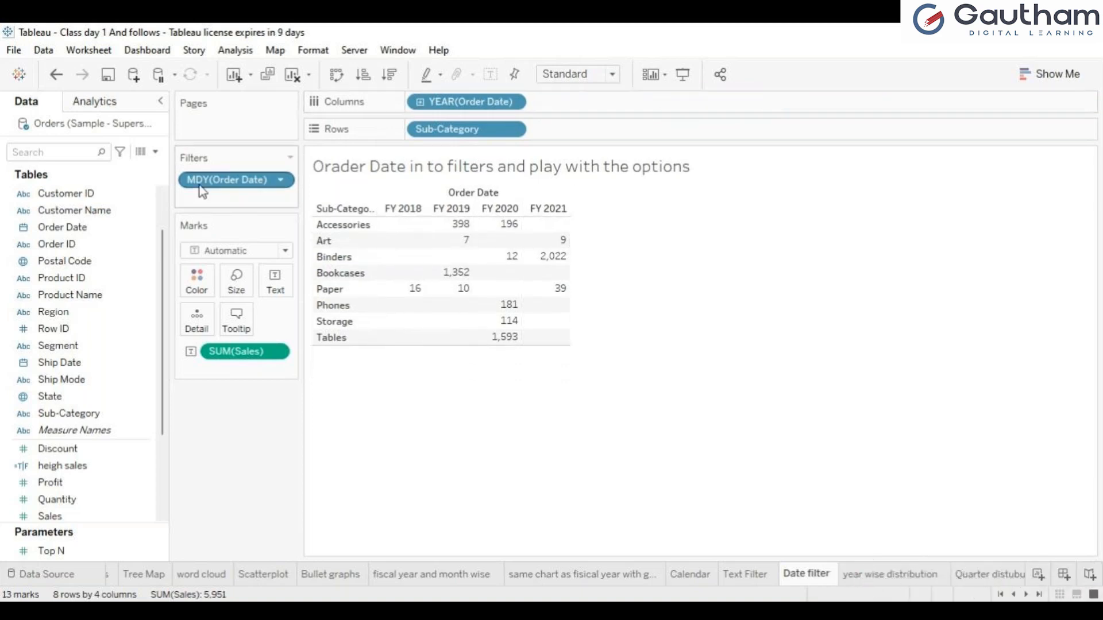
pyautogui.moveTo(222, 191)
pyautogui.mouseDown()
pyautogui.moveTo(58, 244)
pyautogui.moveTo(87, 209)
pyautogui.moveTo(209, 182)
pyautogui.mouseUp()
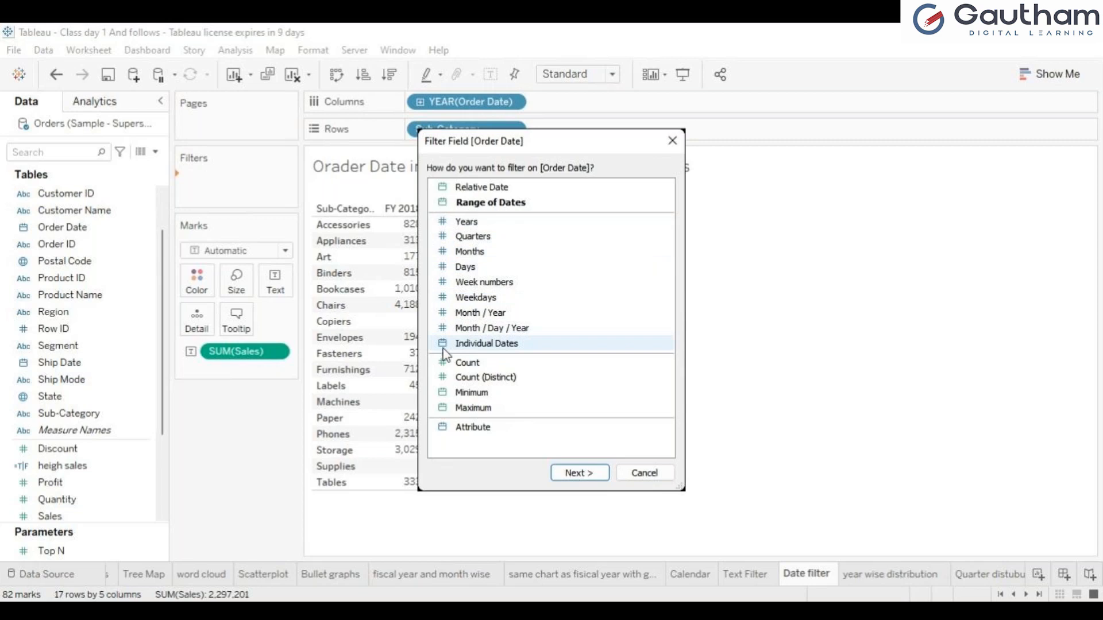
pyautogui.click(476, 345)
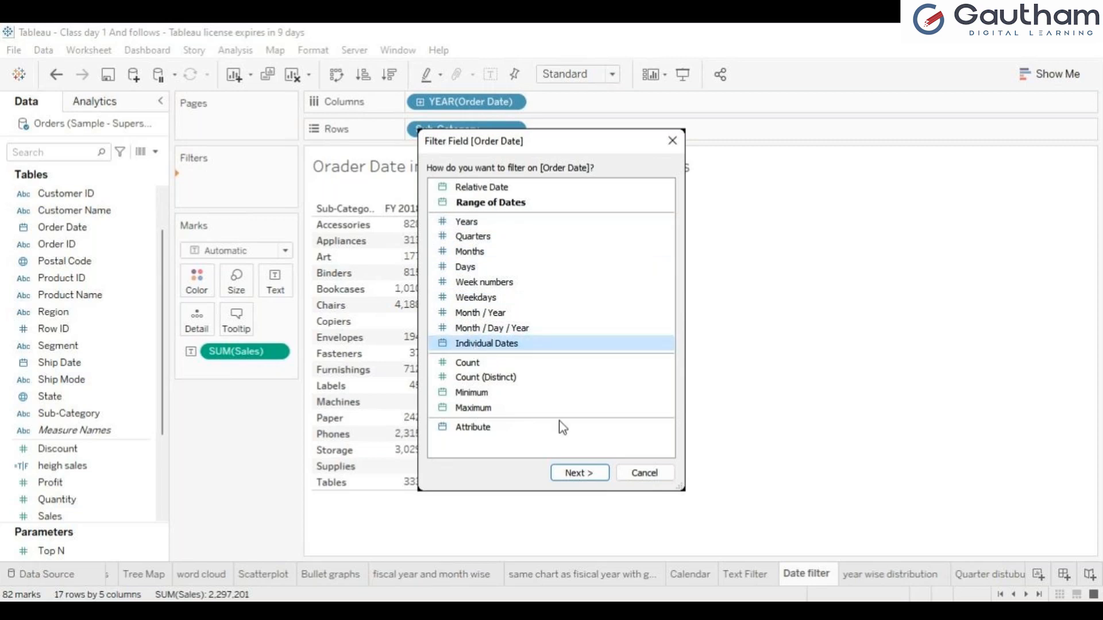
pyautogui.click(575, 473)
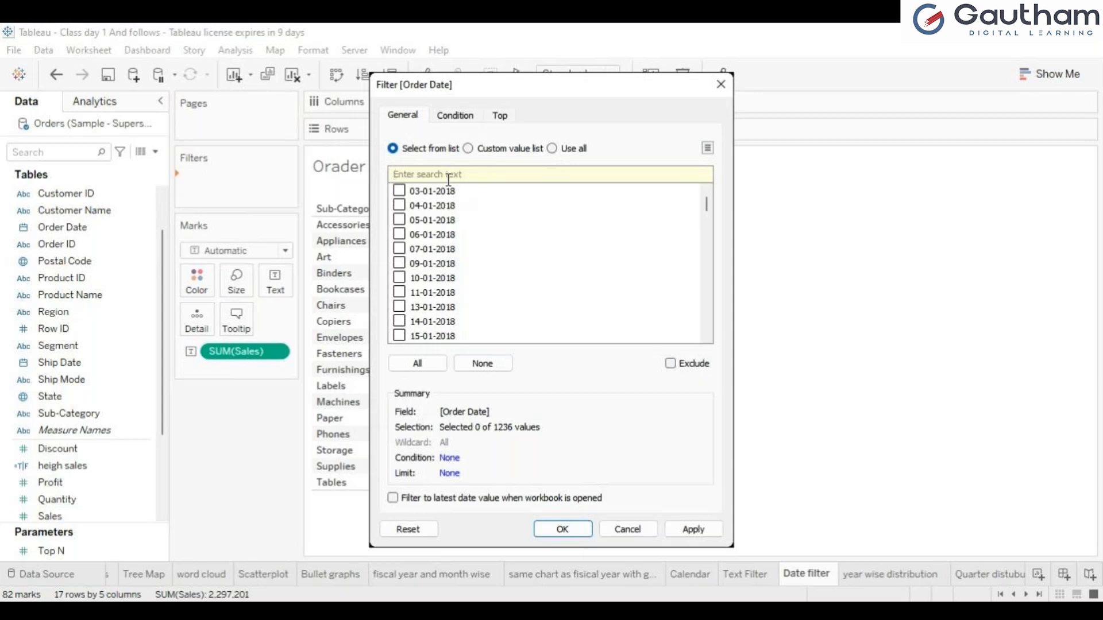
# Step: Search the individual Order Date values for 22-08-2021, select that date and apply the filter
pyautogui.write('22-0')
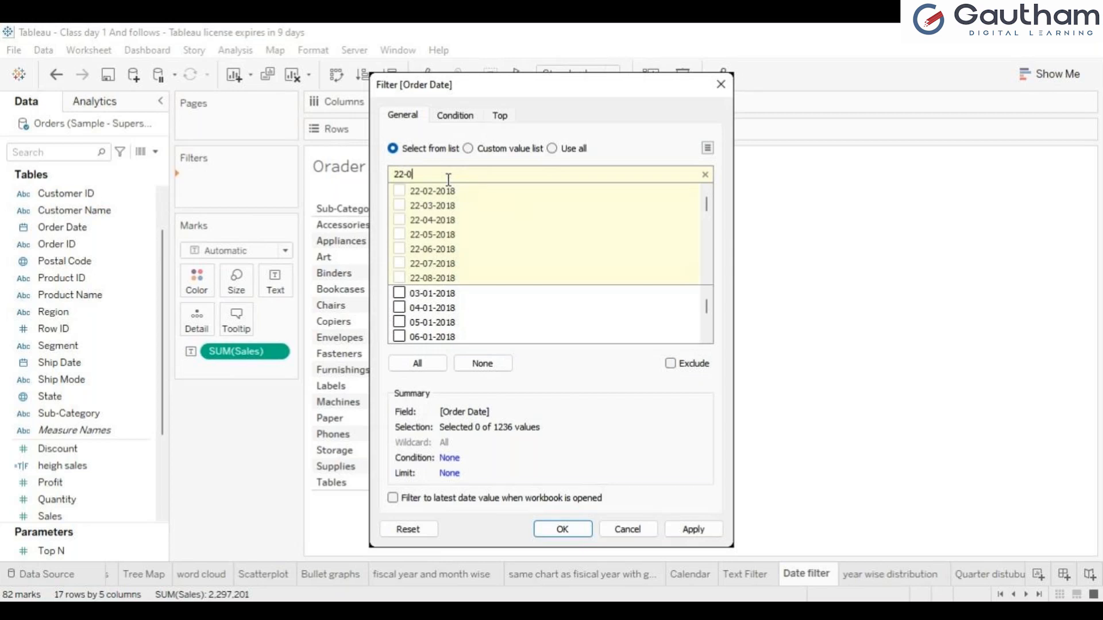
pyautogui.write('8-2022')
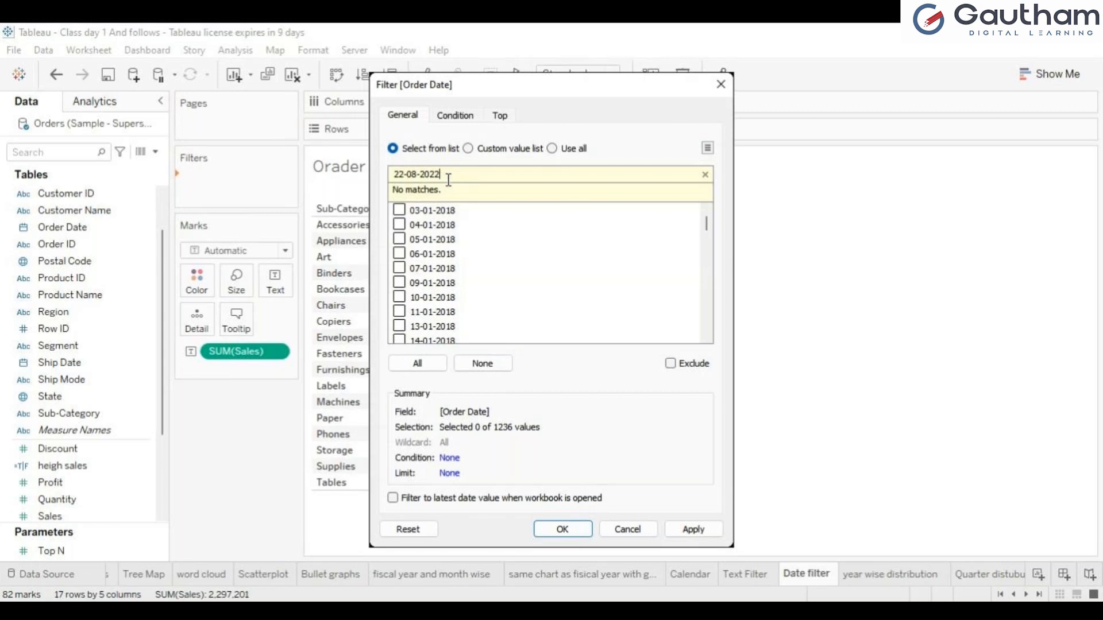
pyautogui.press('BackSpace')
pyautogui.write('1')
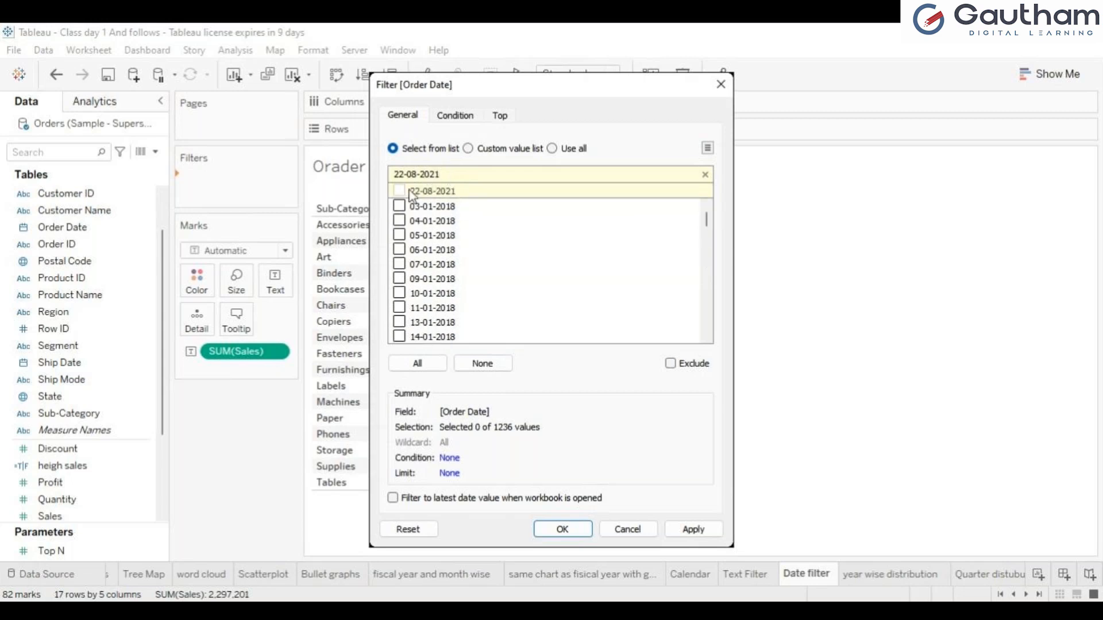
pyautogui.click(400, 191)
pyautogui.click(695, 530)
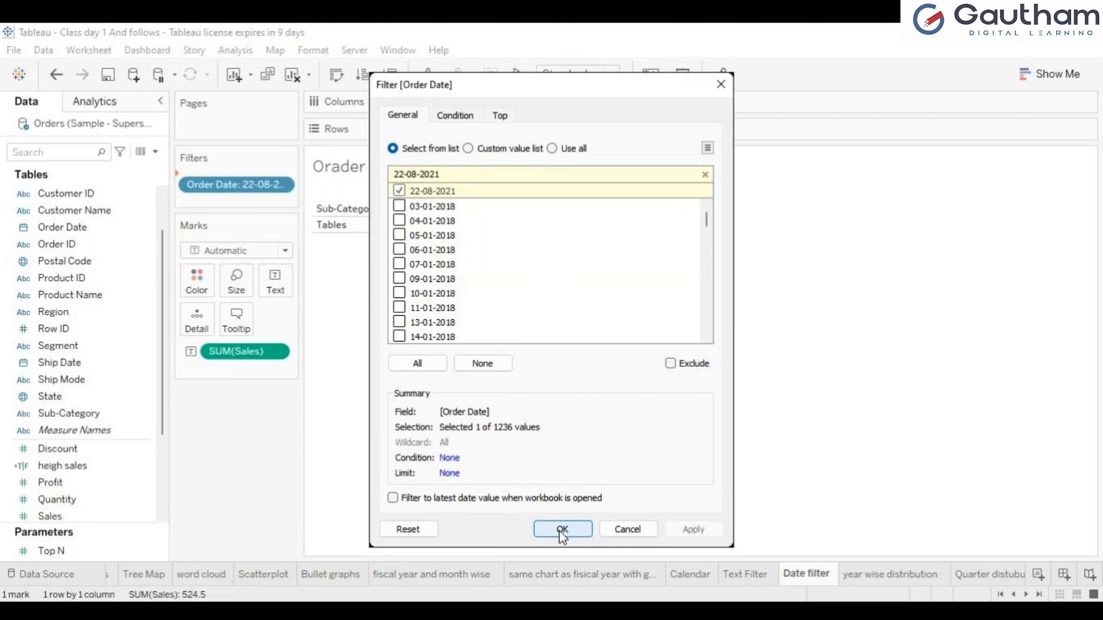
pyautogui.click(561, 530)
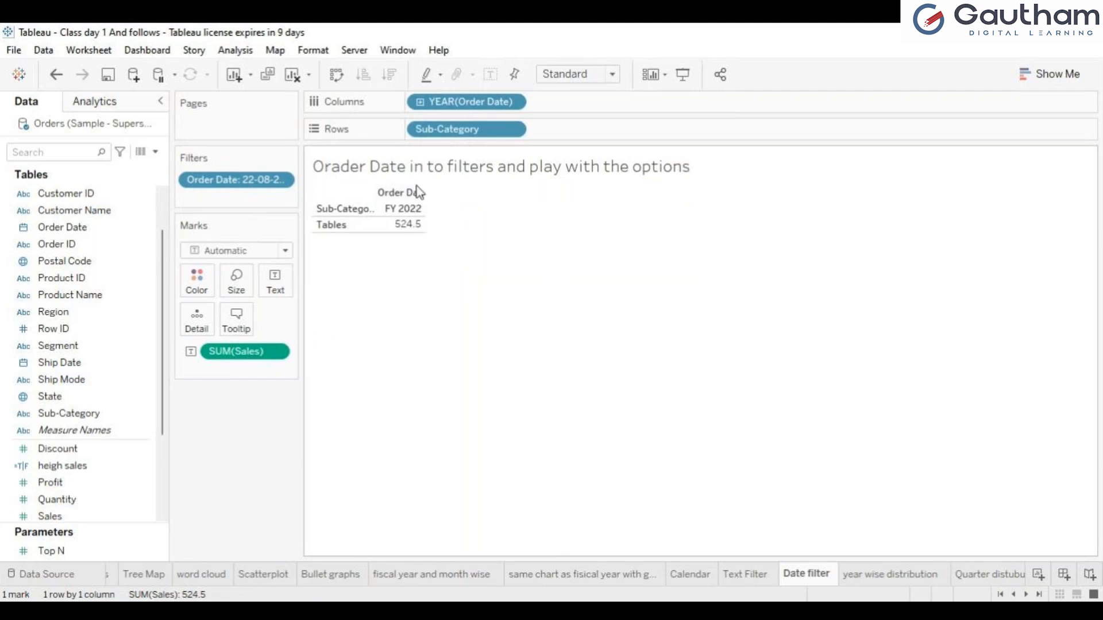
# Step: Drill the Order Date columns down to quarter, month and day for the single filtered date
pyautogui.click(421, 104)
pyautogui.click(540, 102)
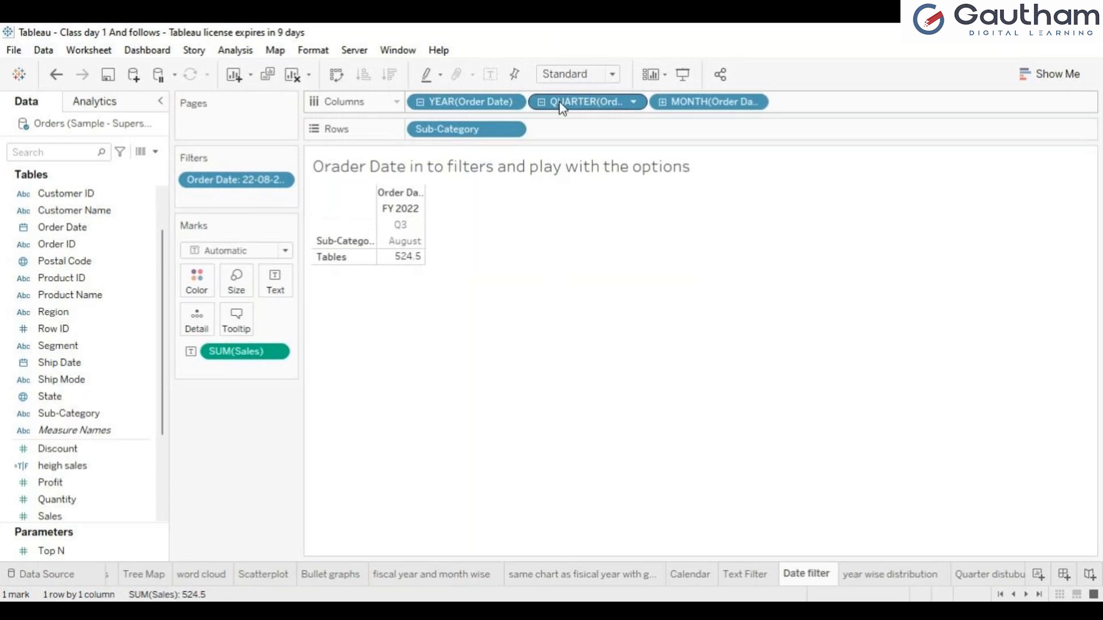
pyautogui.click(663, 104)
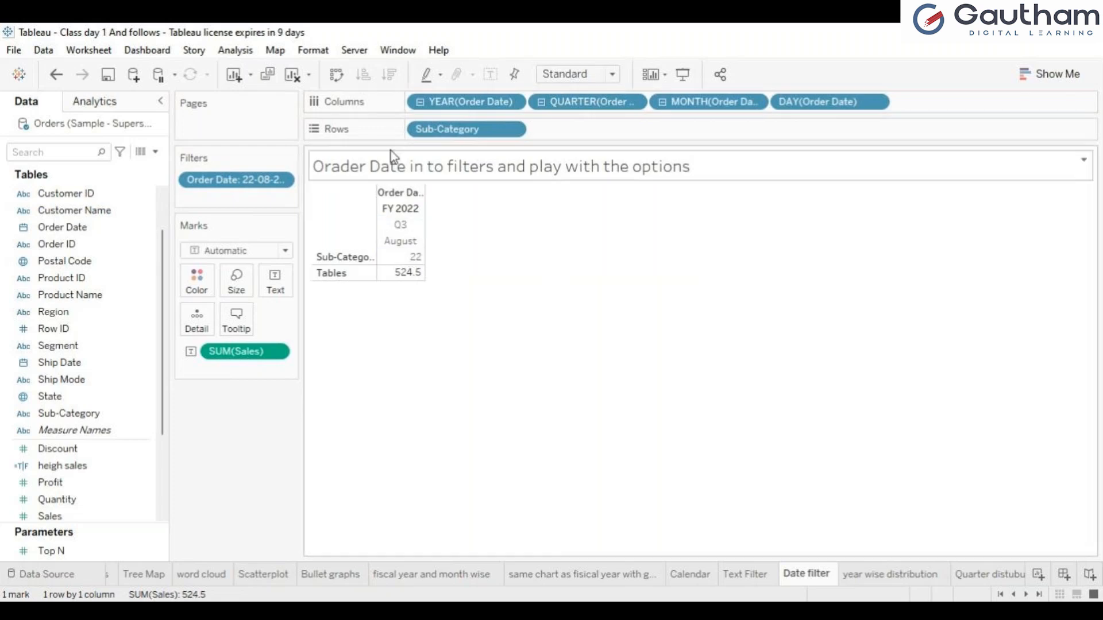
pyautogui.moveTo(413, 287)
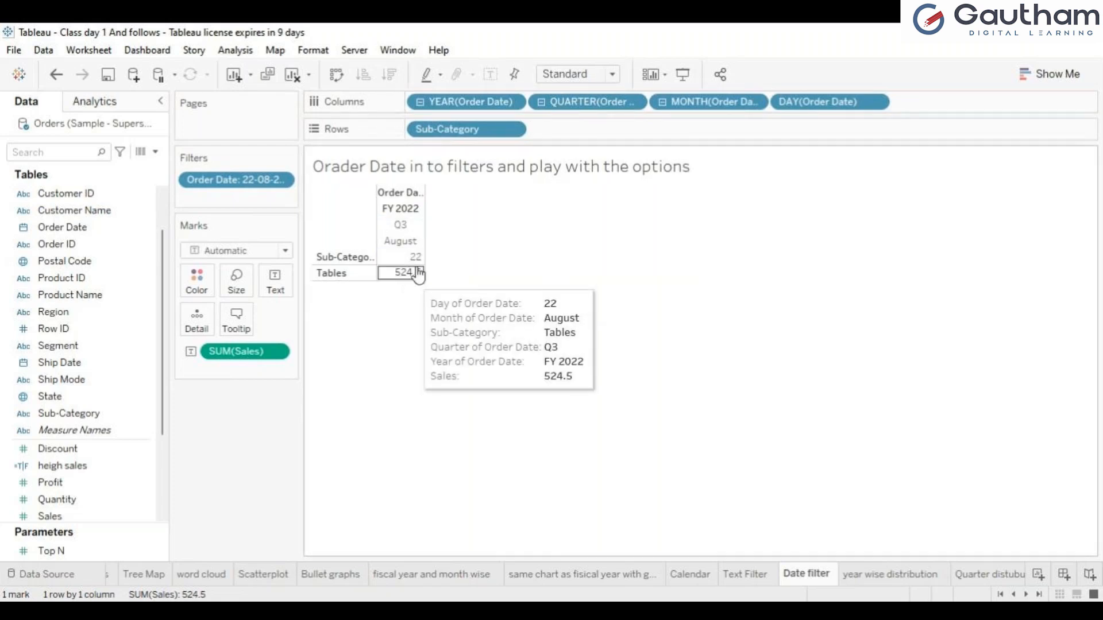
# Step: Collapse the Order Date columns to year and replace the individual-date filter with an Order Date filter by Minimum
pyautogui.click(662, 103)
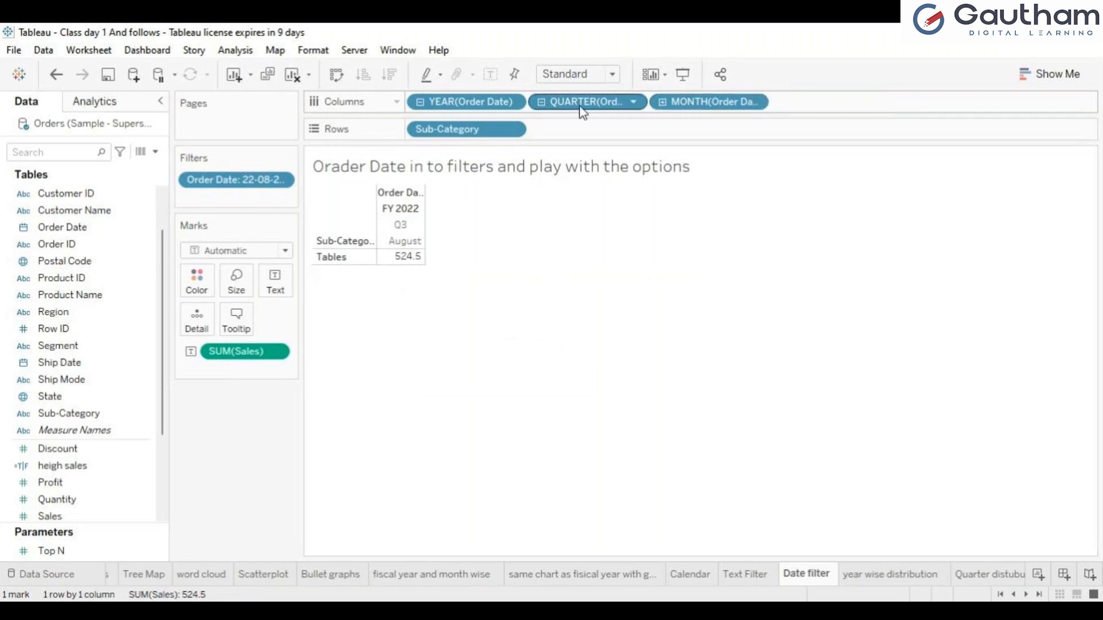
pyautogui.click(542, 104)
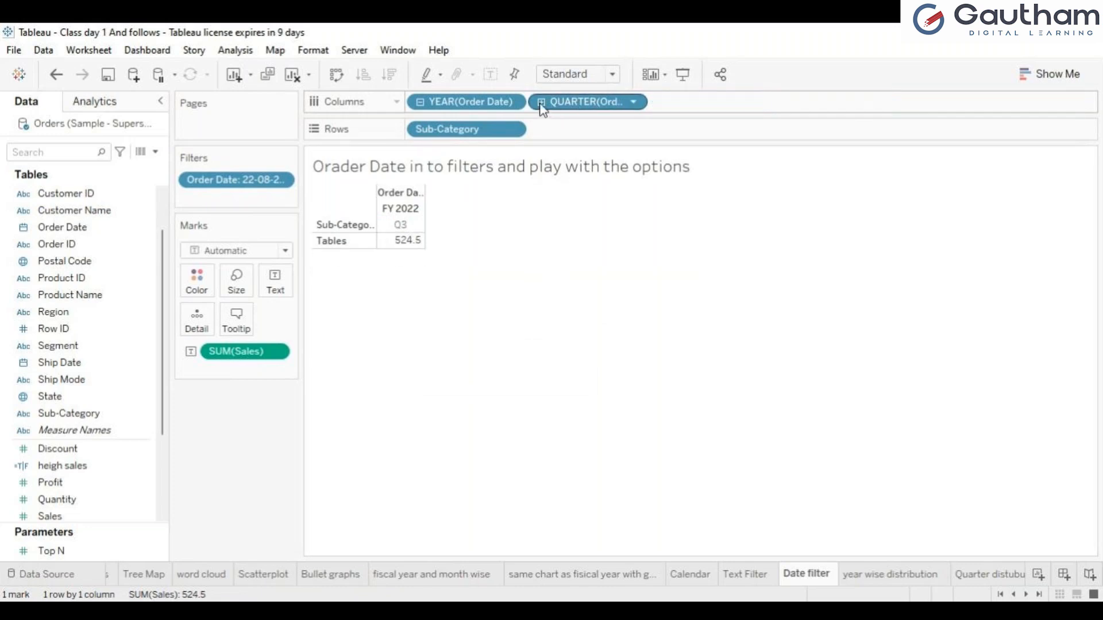
pyautogui.click(422, 102)
pyautogui.moveTo(189, 186); pyautogui.dragTo(8, 280)
pyautogui.moveTo(68, 224); pyautogui.dragTo(210, 182)
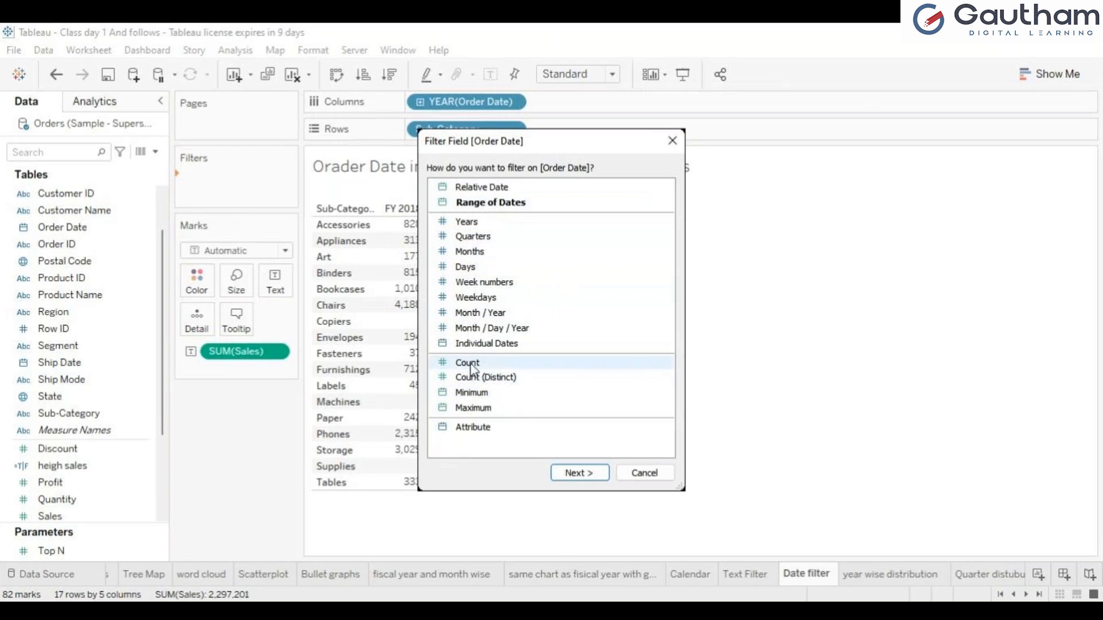
pyautogui.click(472, 396)
pyautogui.click(584, 481)
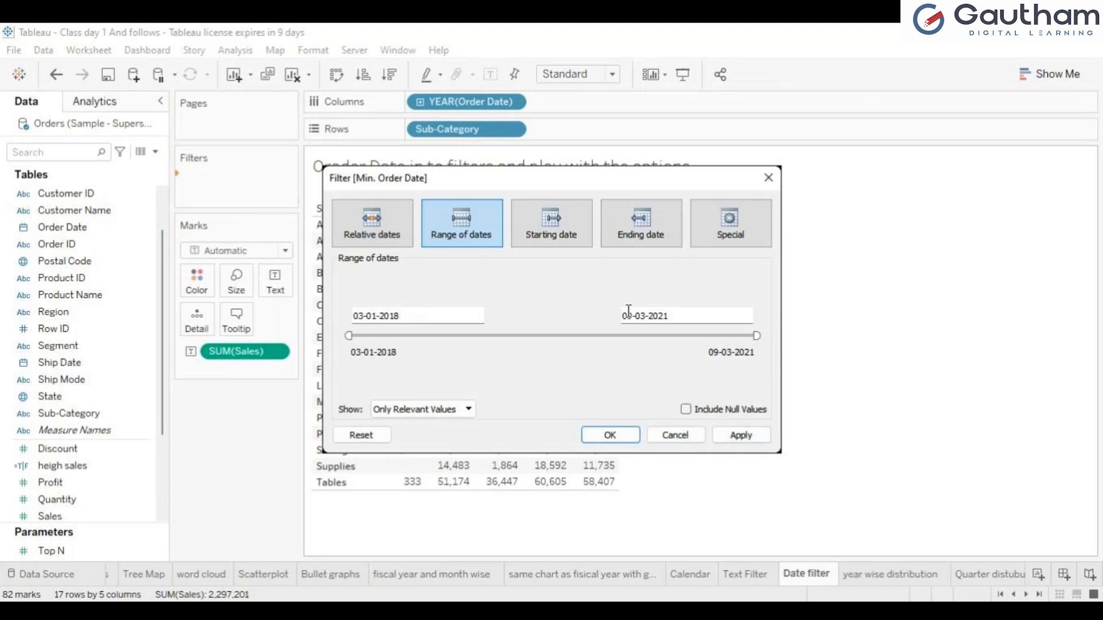
# Step: Set the end of the minimum Order Date range to 31-05-2019 and apply the filter
pyautogui.moveTo(756, 336); pyautogui.dragTo(545, 314)
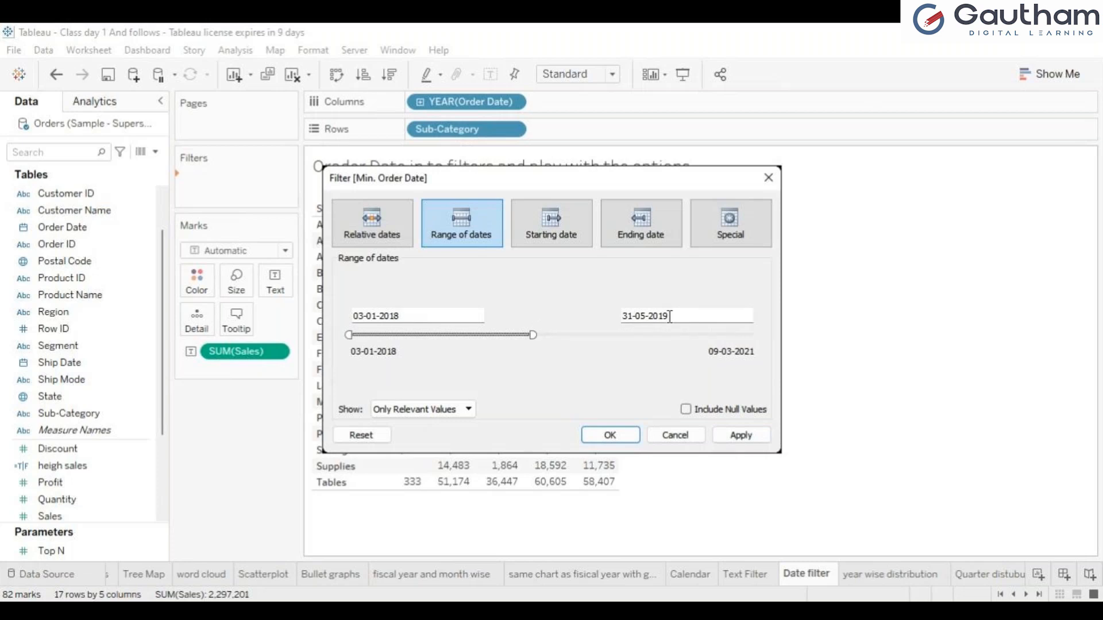
pyautogui.moveTo(412, 317); pyautogui.dragTo(355, 314)
pyautogui.click(485, 264)
pyautogui.click(409, 314)
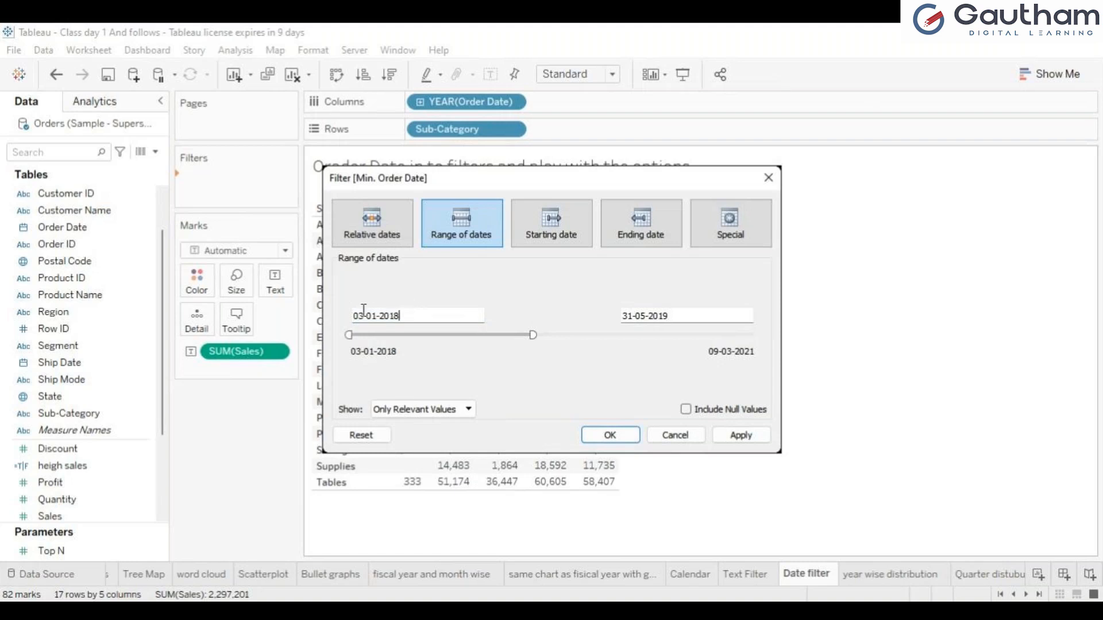
pyautogui.moveTo(416, 315); pyautogui.dragTo(315, 325)
pyautogui.click(372, 316)
pyautogui.doubleClick(371, 316)
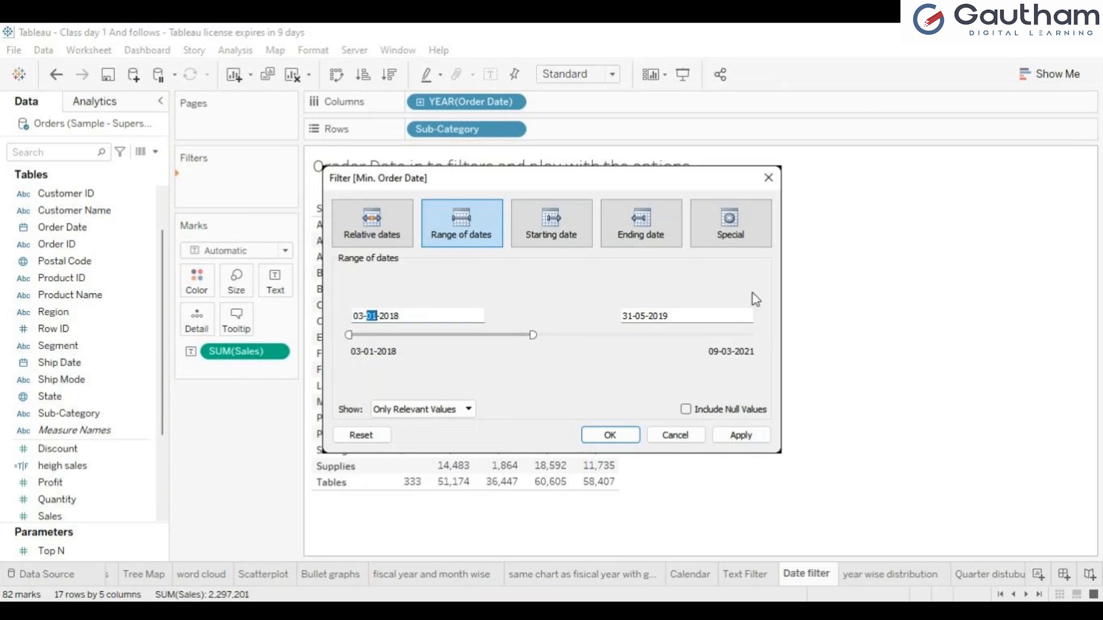
pyautogui.click(678, 320)
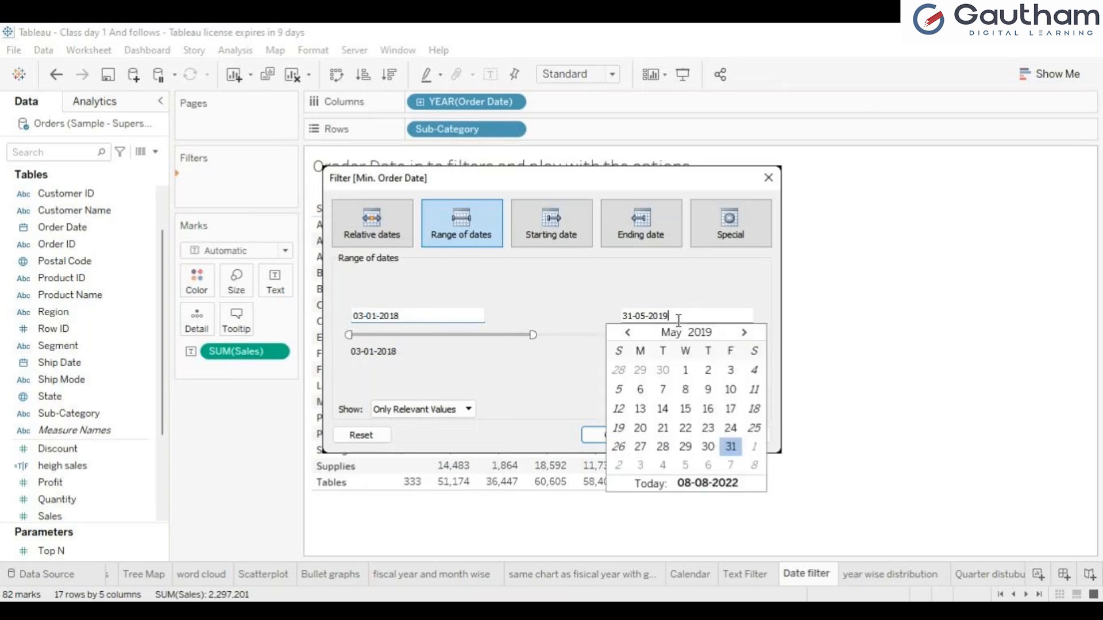
pyautogui.click(600, 309)
pyautogui.click(742, 435)
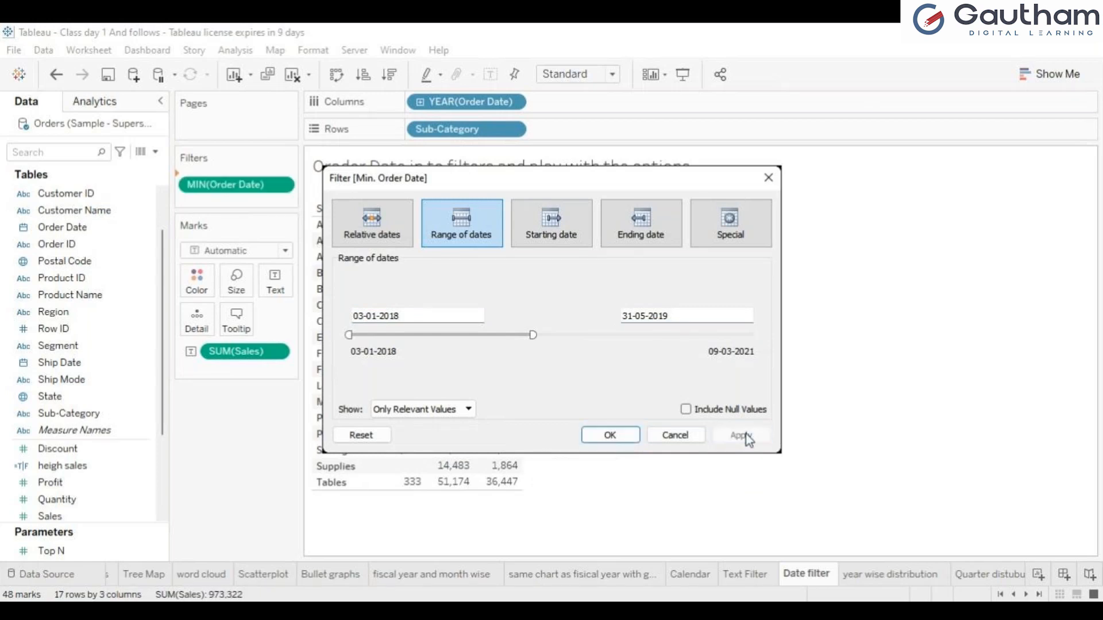
pyautogui.click(594, 440)
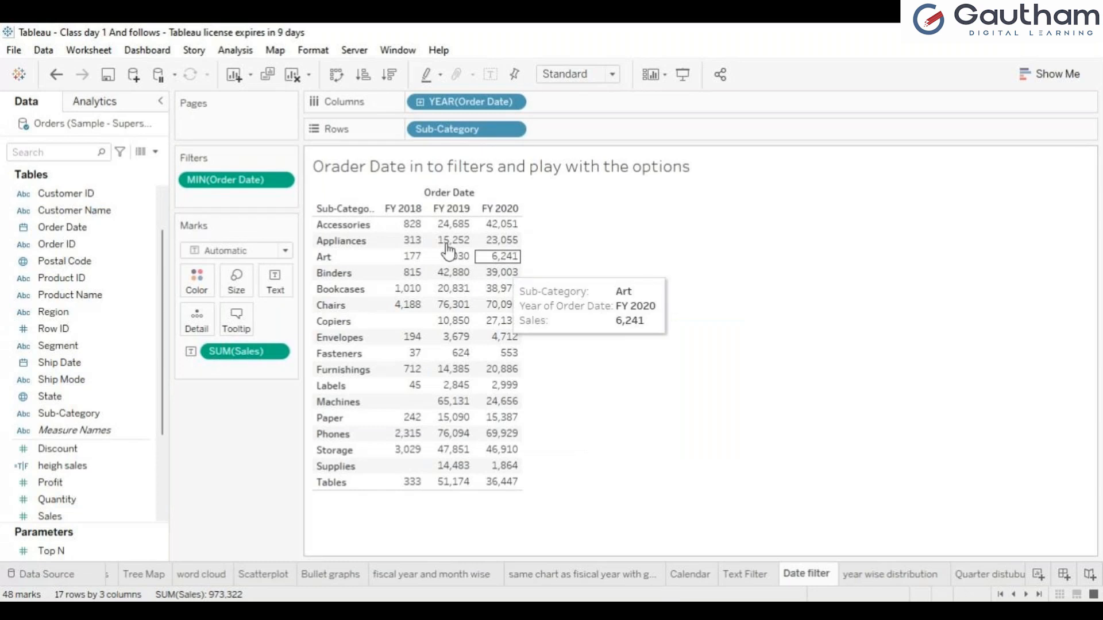
# Step: Drill the Order Date columns down to quarter, month and day for the minimum-date filtered table
pyautogui.click(421, 99)
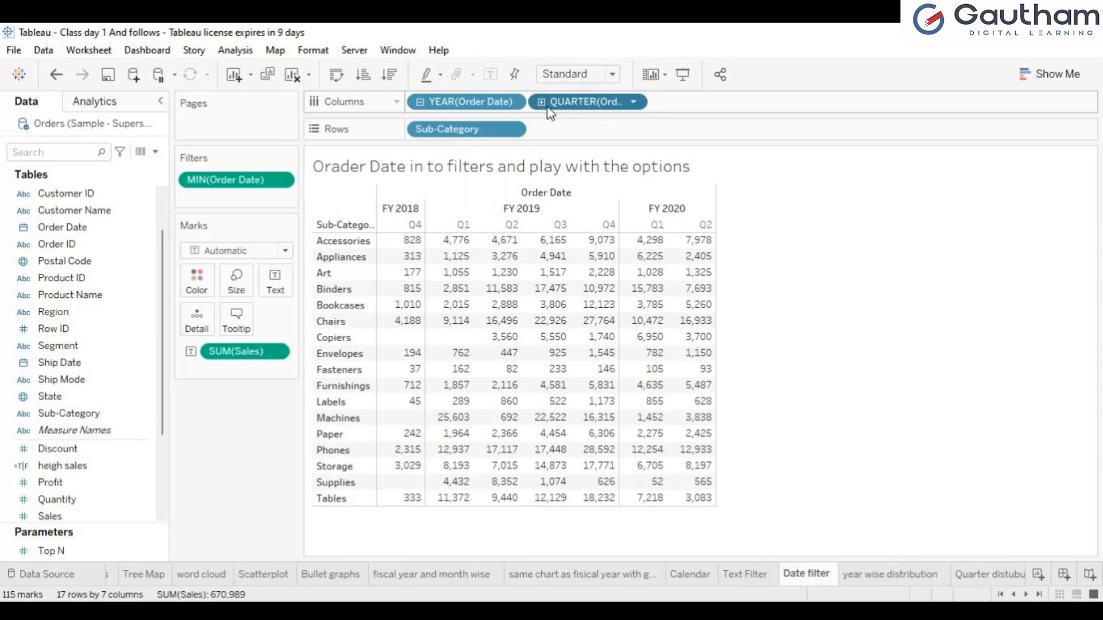
pyautogui.click(541, 102)
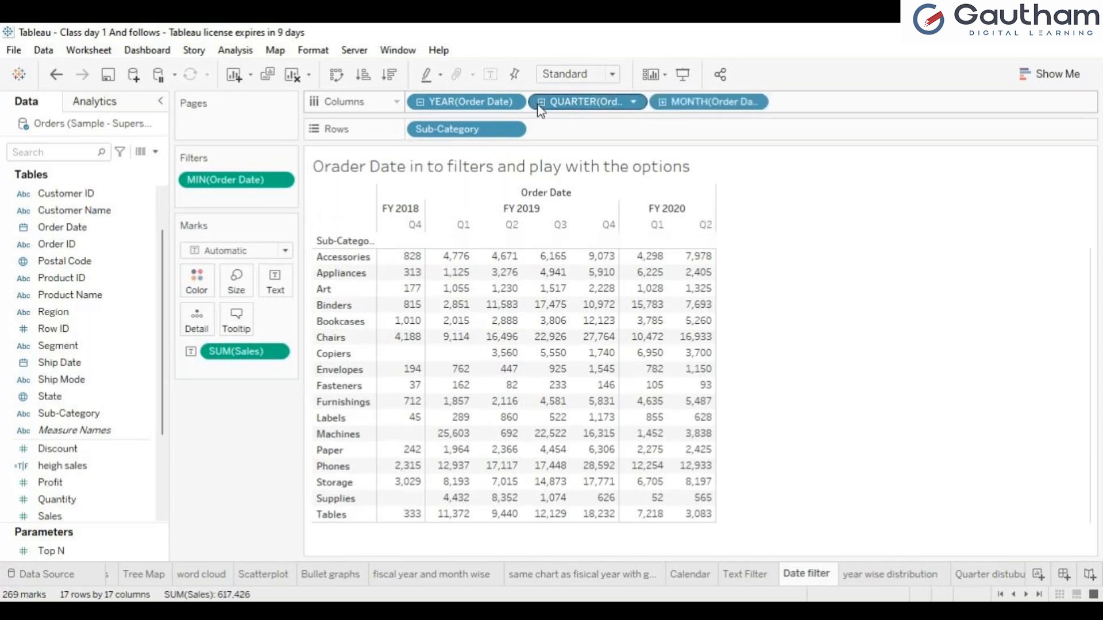
pyautogui.click(663, 102)
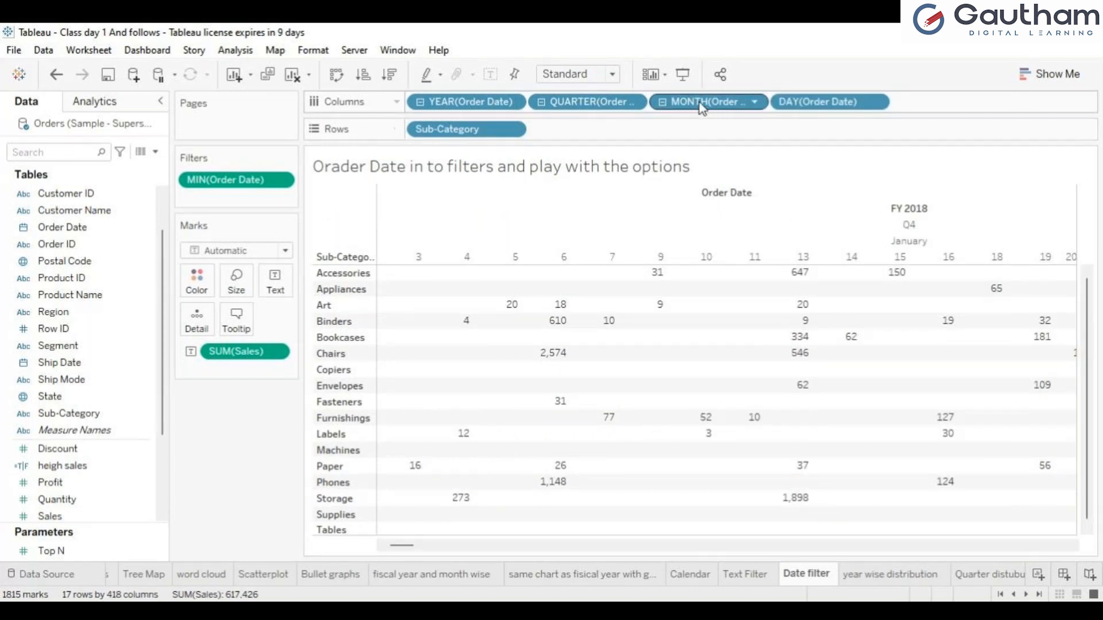
# Step: Remove the month, quarter and day levels of Order Date from the columns, keeping only the year
pyautogui.moveTo(709, 108); pyautogui.dragTo(60, 174)
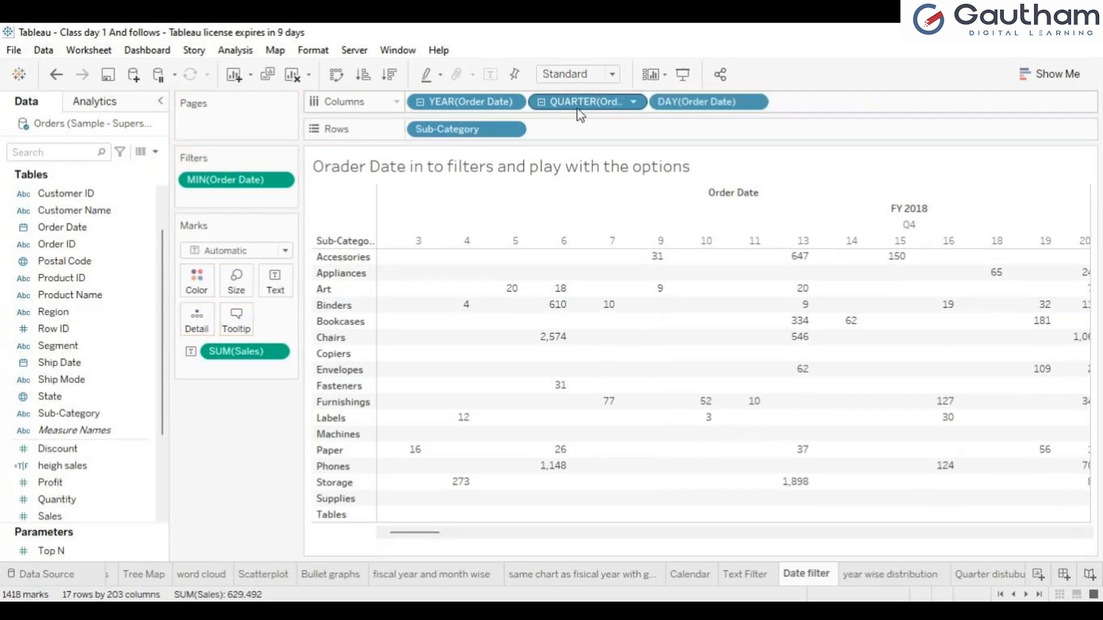
pyautogui.moveTo(577, 99); pyautogui.dragTo(45, 244)
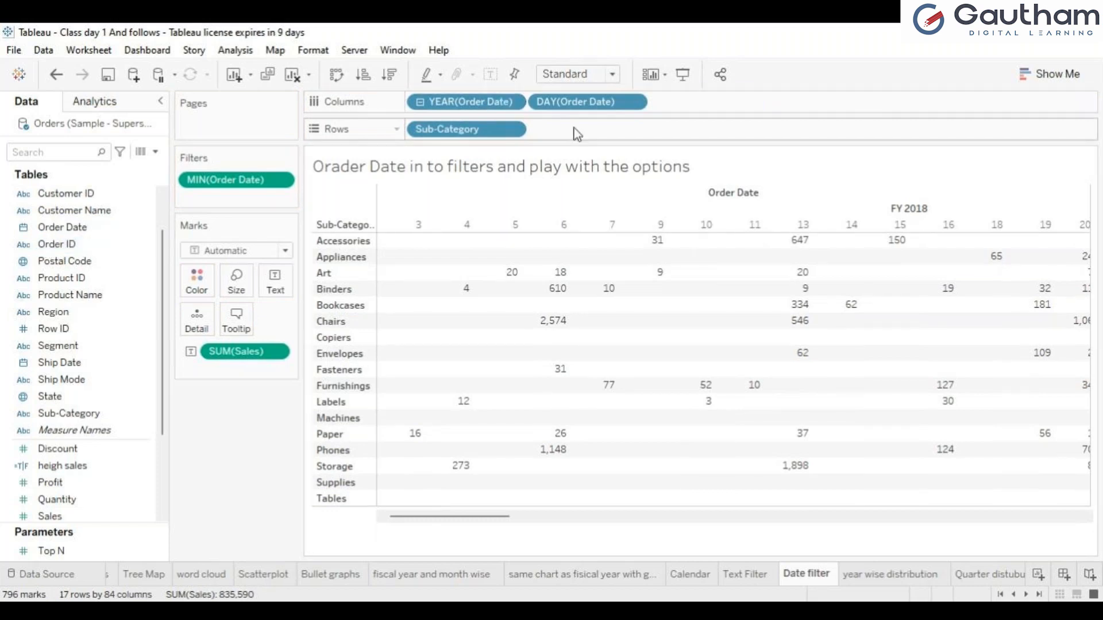
pyautogui.moveTo(578, 110); pyautogui.dragTo(43, 239)
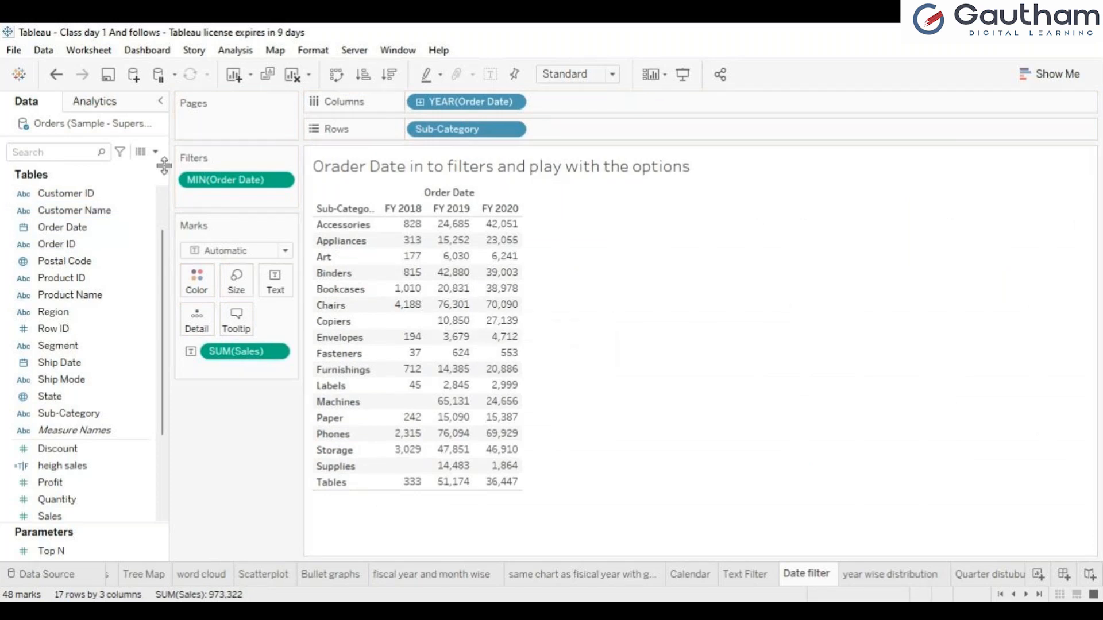
# Step: Replace the minimum Order Date filter with a new Order Date filter by Relative Date
pyautogui.moveTo(184, 179); pyautogui.dragTo(210, 184)
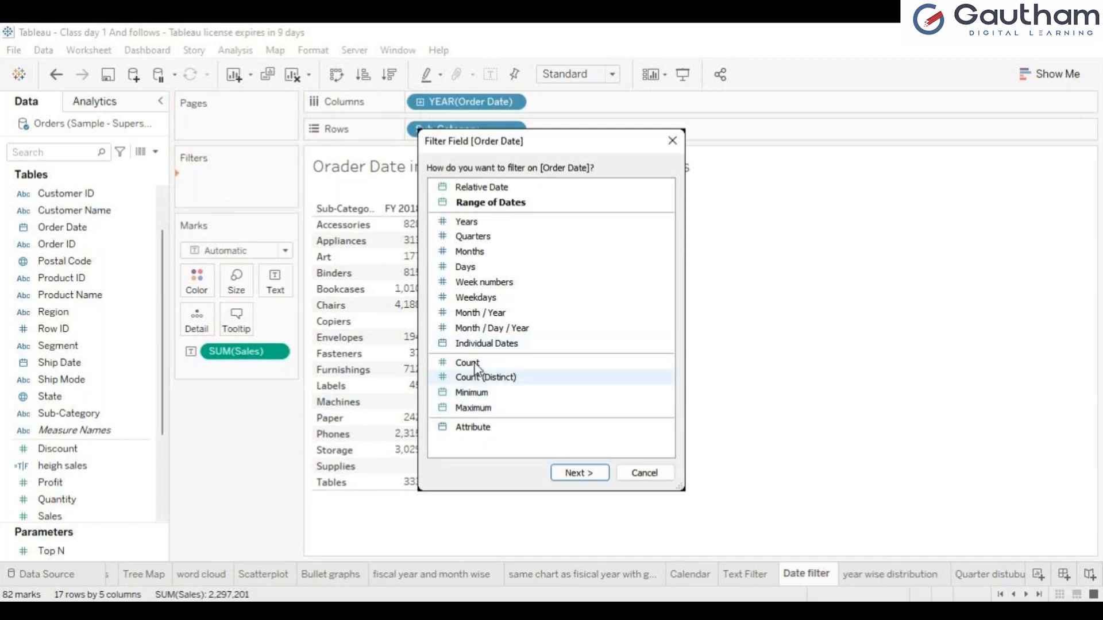
pyautogui.click(468, 190)
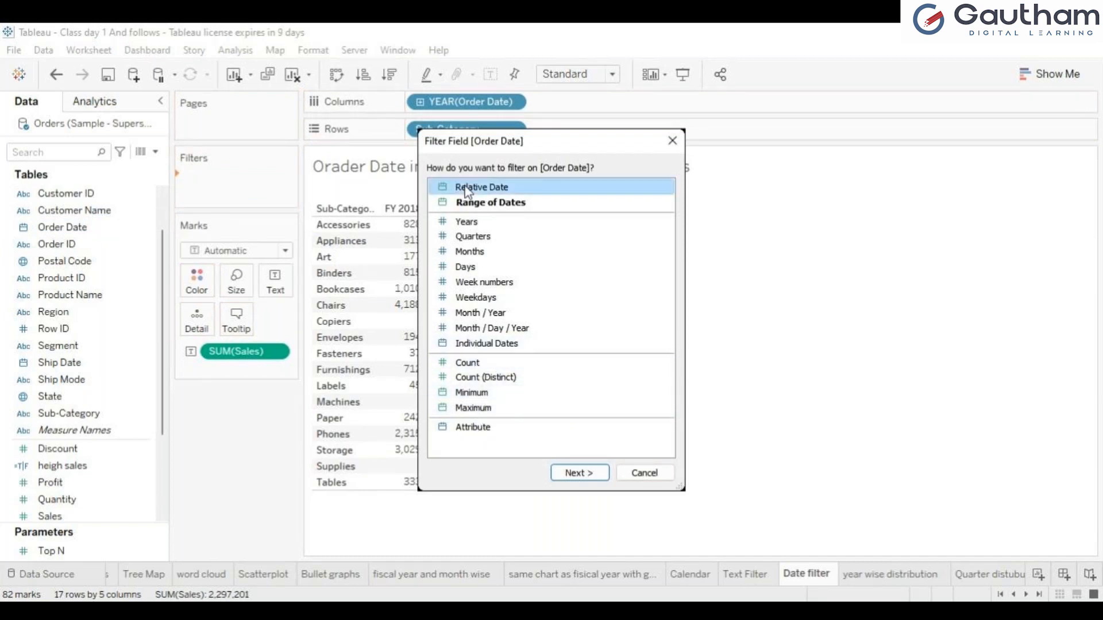
pyautogui.click(579, 474)
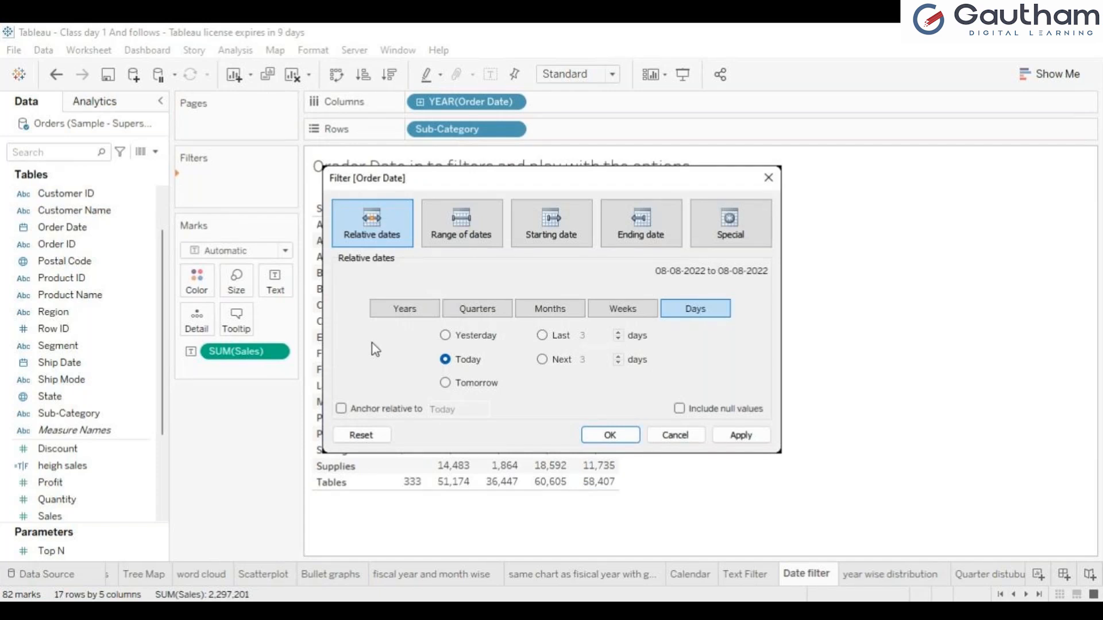
# Step: Try the yearly relative date options: previous year, last 4 and 3 years, next 4 years and next year
pyautogui.click(407, 314)
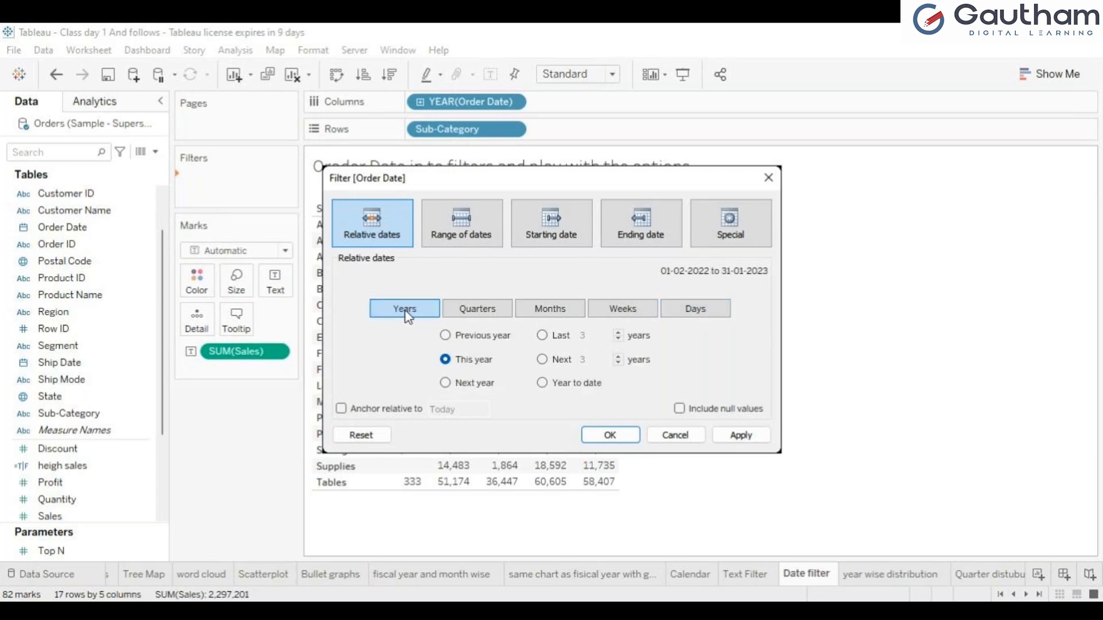
pyautogui.click(447, 336)
pyautogui.click(547, 336)
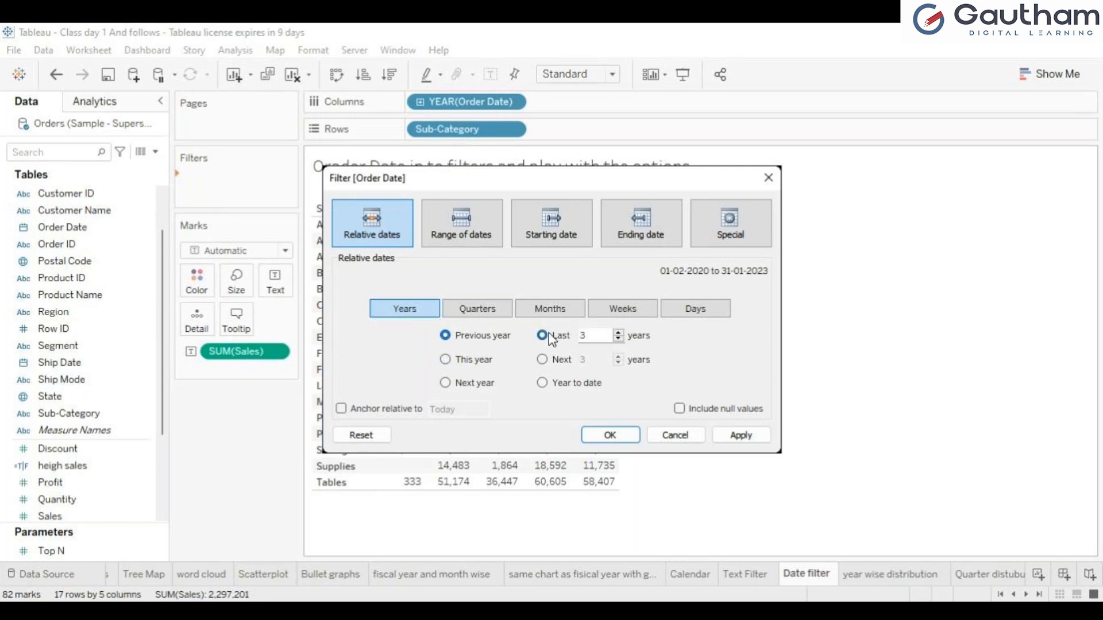
pyautogui.click(619, 332)
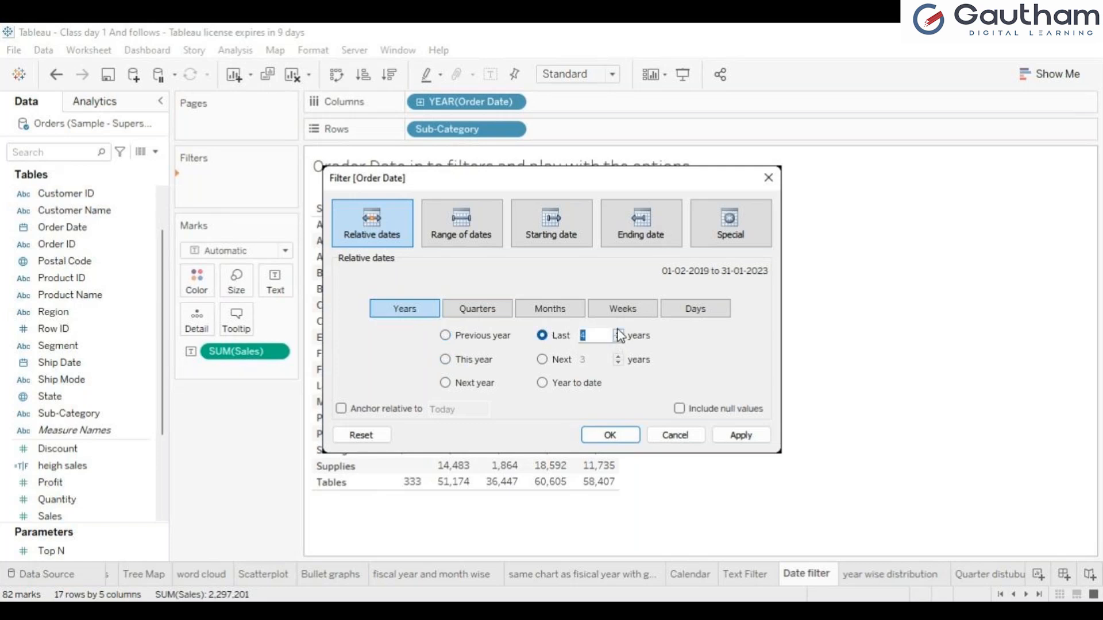
pyautogui.click(619, 339)
pyautogui.click(447, 366)
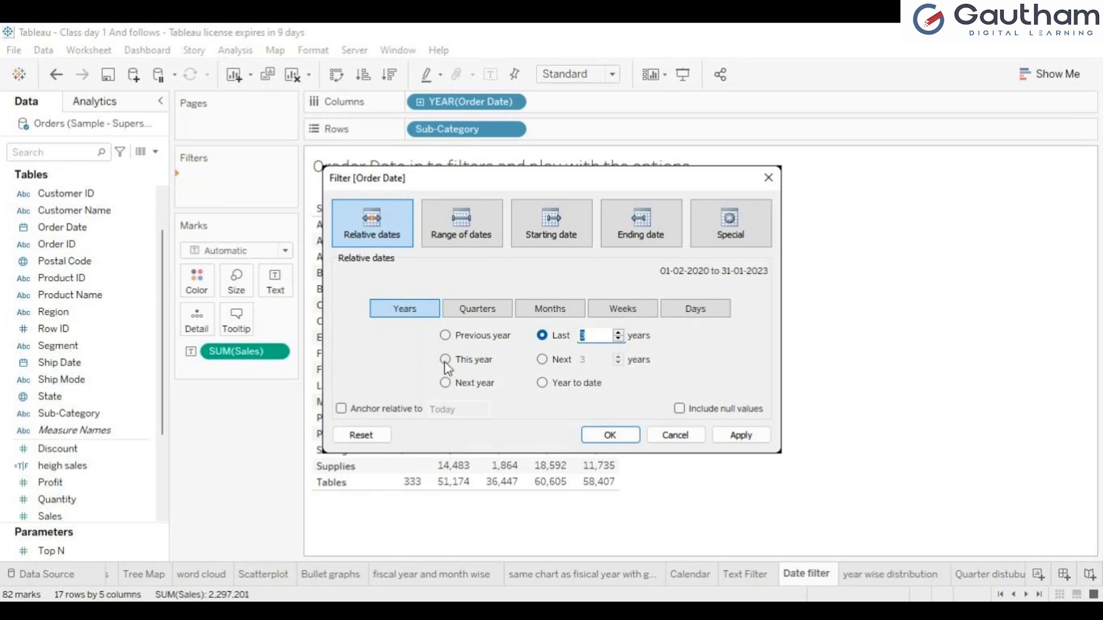
pyautogui.click(542, 360)
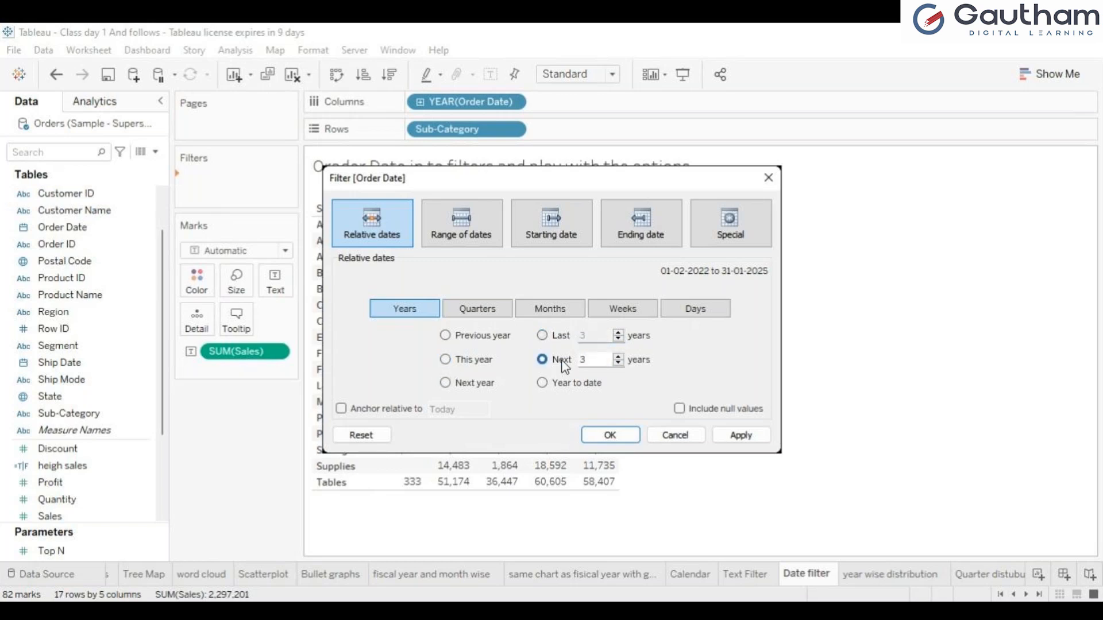
pyautogui.click(619, 357)
pyautogui.click(447, 385)
# Step: Try the relative date options for the previous quarter, previous month and previous week
pyautogui.click(485, 314)
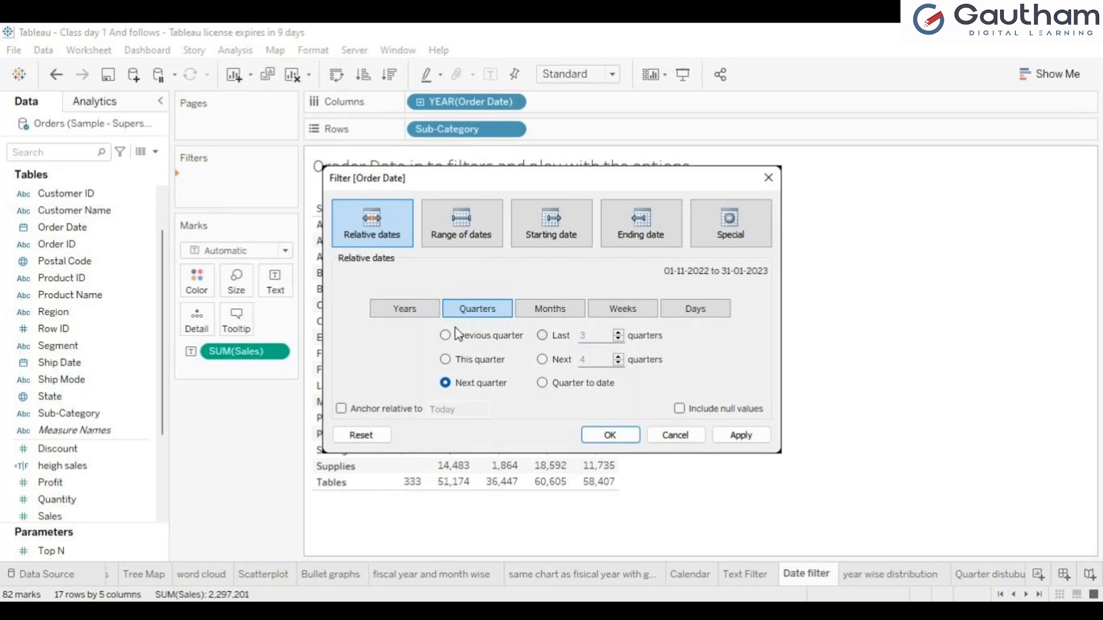
pyautogui.click(445, 336)
pyautogui.click(535, 308)
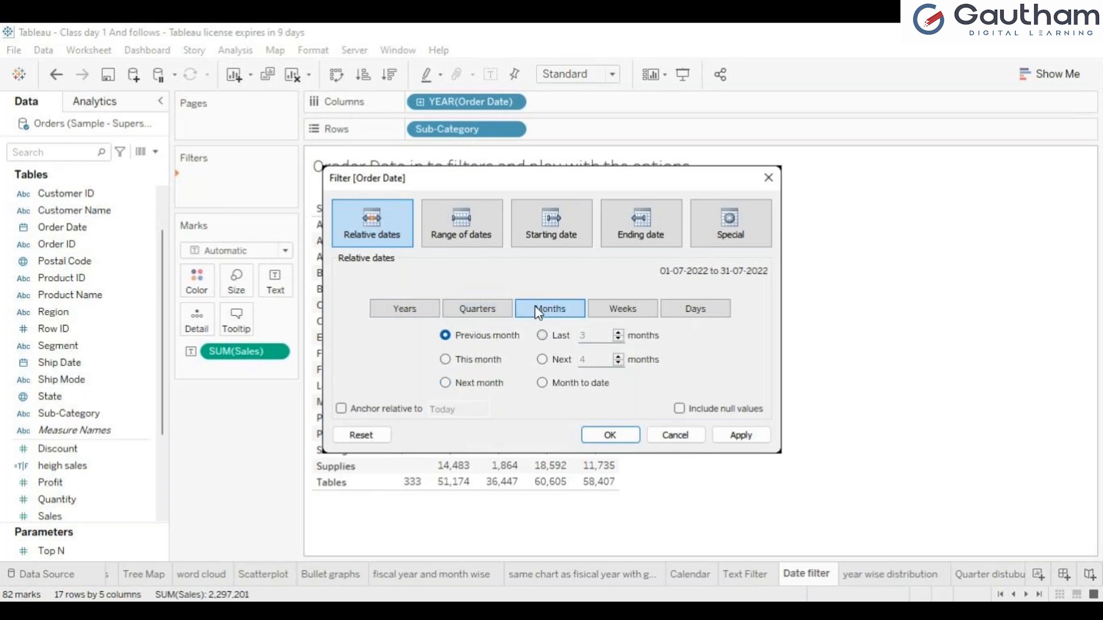
pyautogui.click(617, 312)
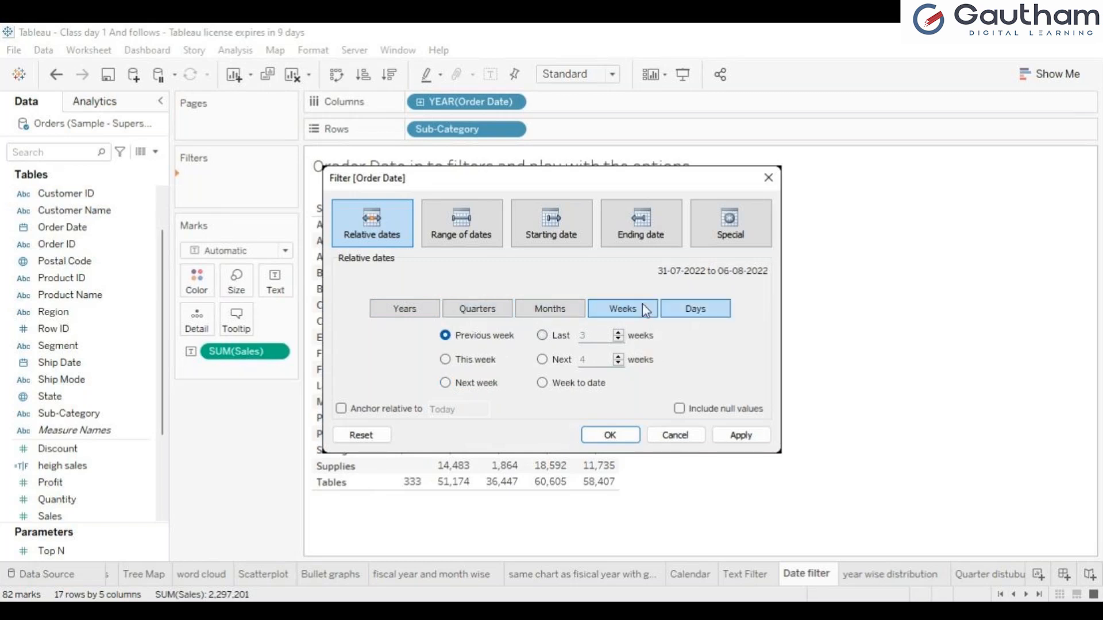
# Step: Set the relative Order Date filter to Today at the days level and apply it
pyautogui.click(691, 315)
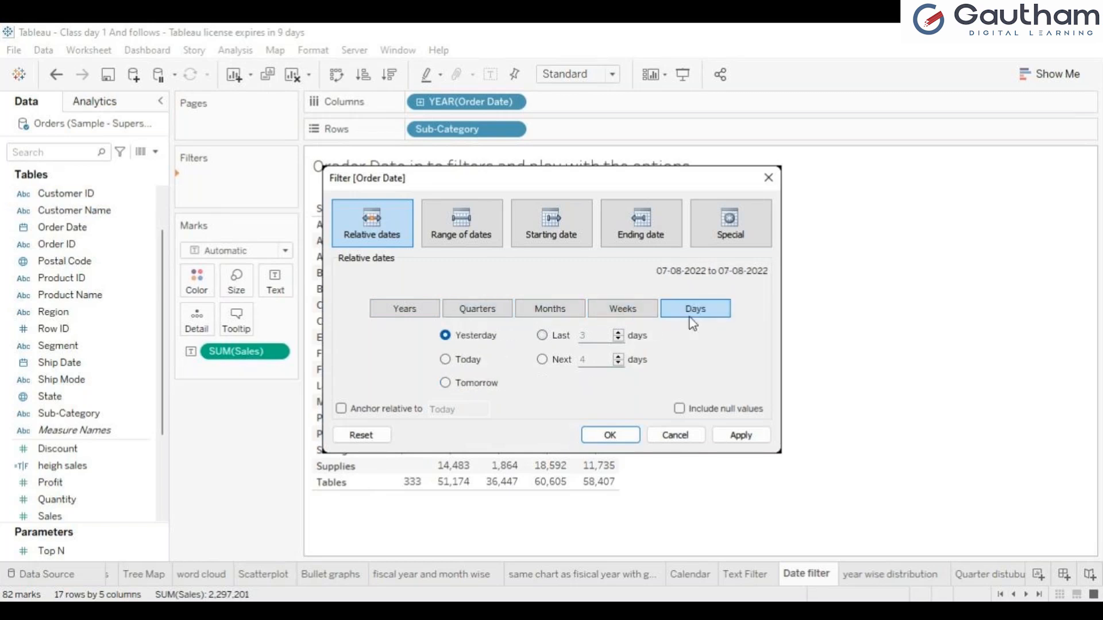
pyautogui.click(445, 360)
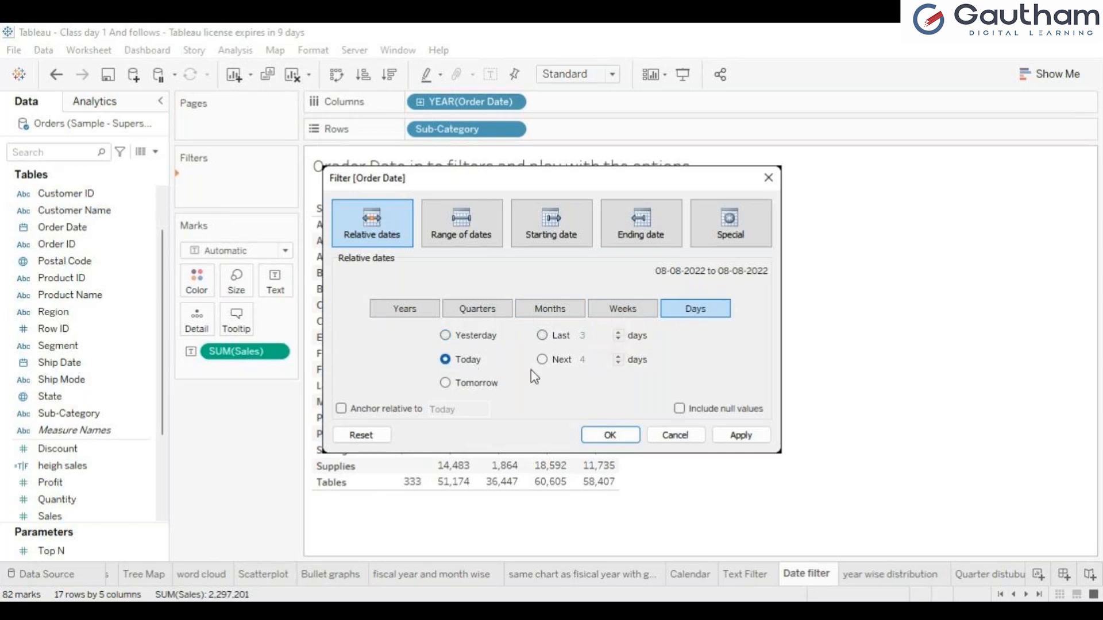
pyautogui.click(739, 435)
pyautogui.click(618, 440)
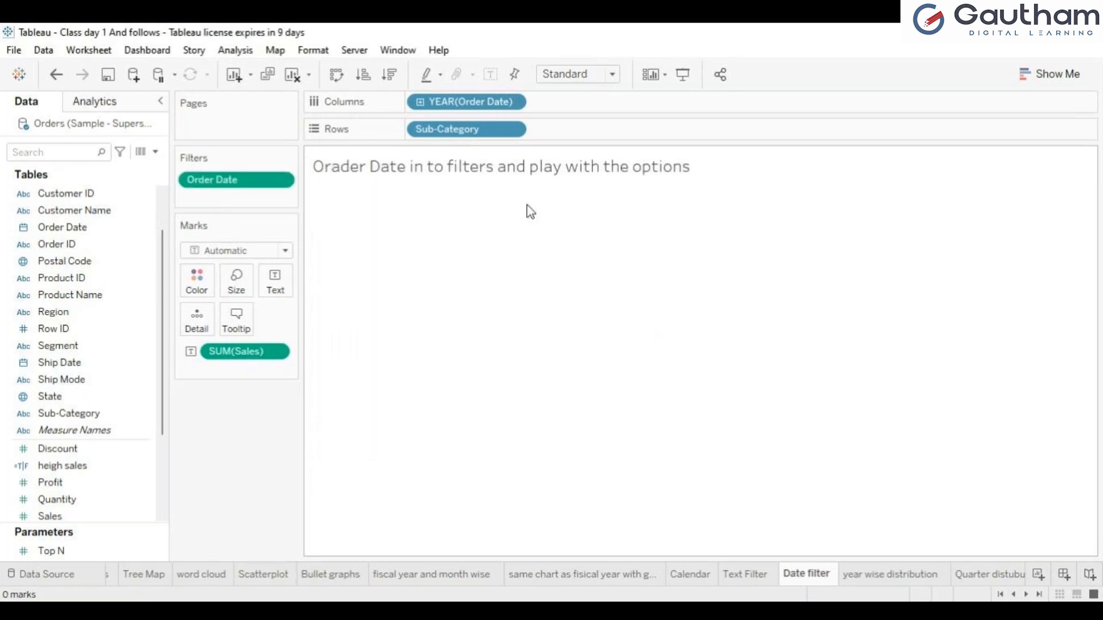
# Step: Drill the Order Date columns down to quarter, month and day, and check the order dates in the data source
pyautogui.click(420, 102)
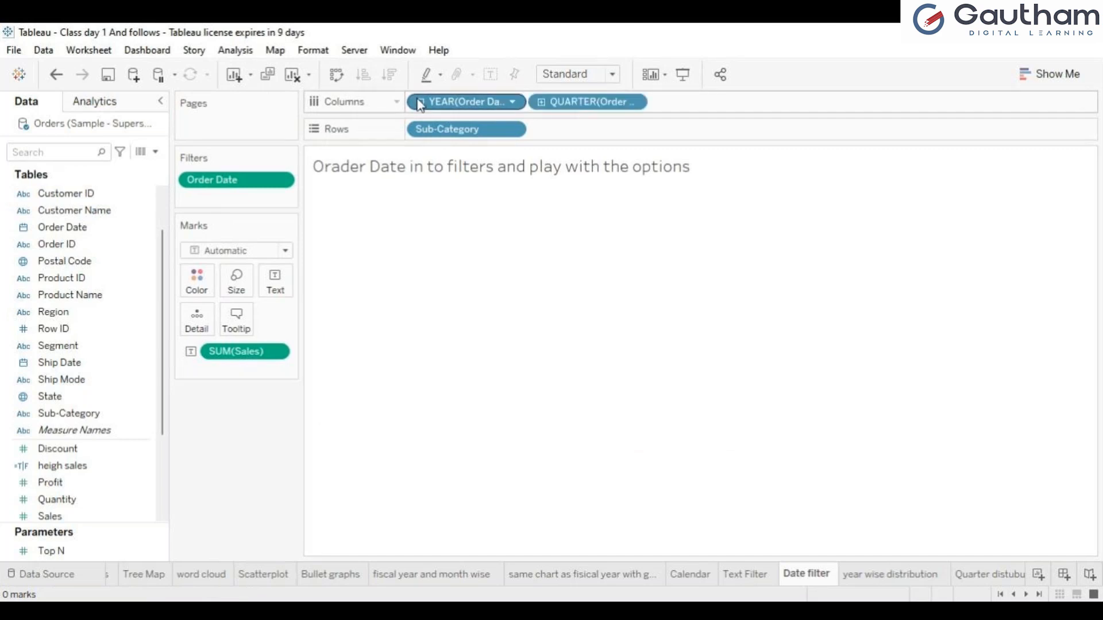
pyautogui.click(541, 102)
pyautogui.click(664, 107)
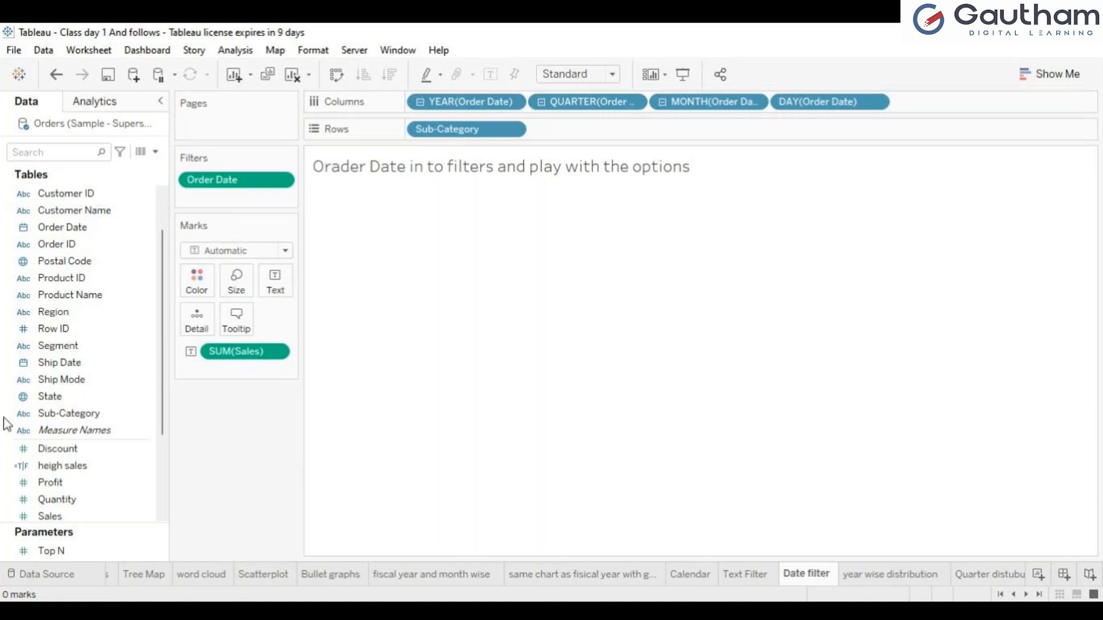
pyautogui.click(39, 584)
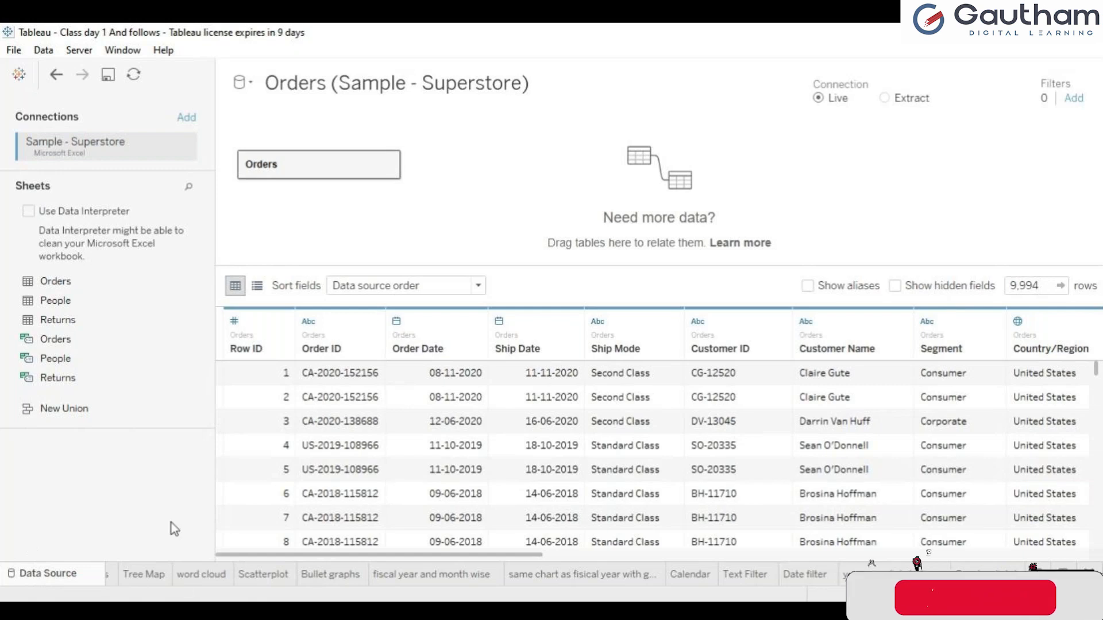
pyautogui.click(814, 576)
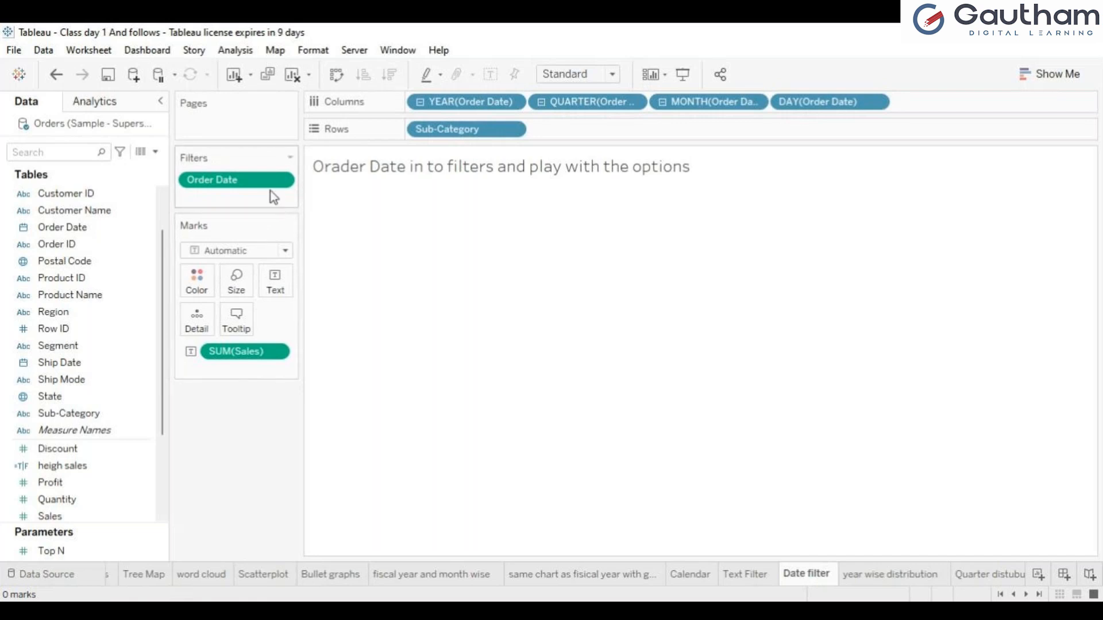
# Step: Remove the Order Date filter and every Order Date level from the columns of the Date filter sheet
pyautogui.moveTo(257, 172); pyautogui.dragTo(75, 230)
pyautogui.moveTo(466, 102); pyautogui.dragTo(29, 296)
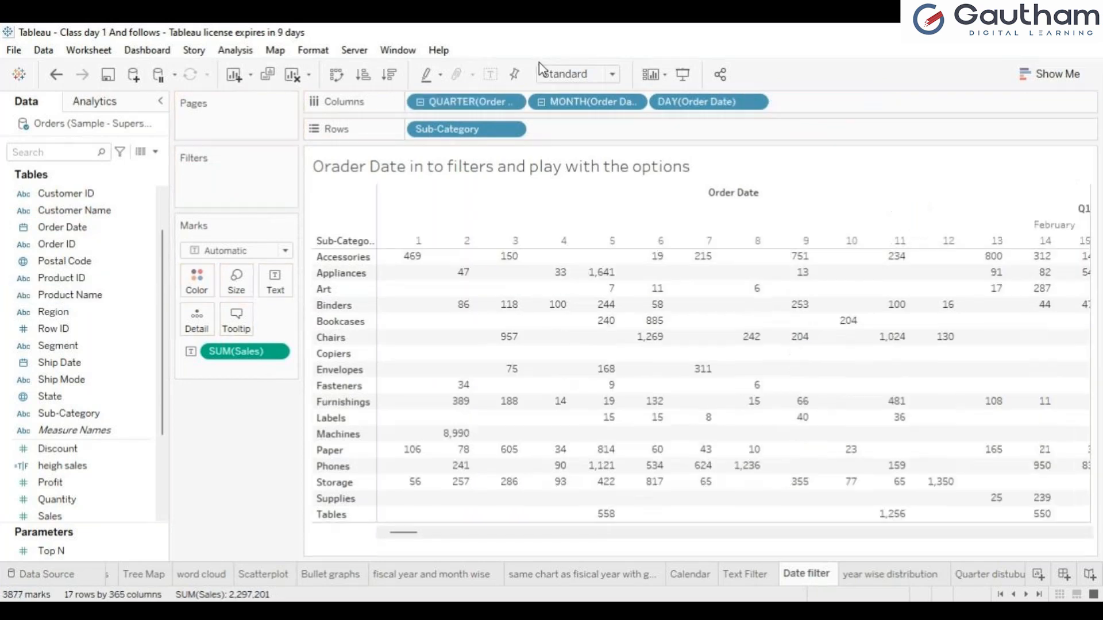
pyautogui.moveTo(466, 101); pyautogui.dragTo(86, 227)
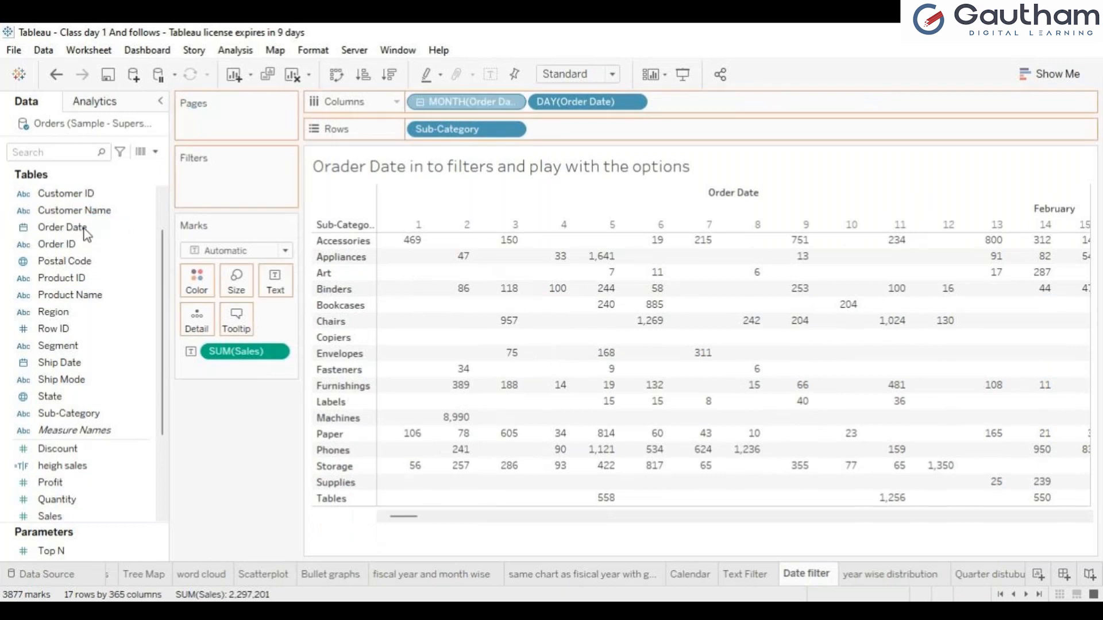
pyautogui.moveTo(505, 101); pyautogui.dragTo(132, 260)
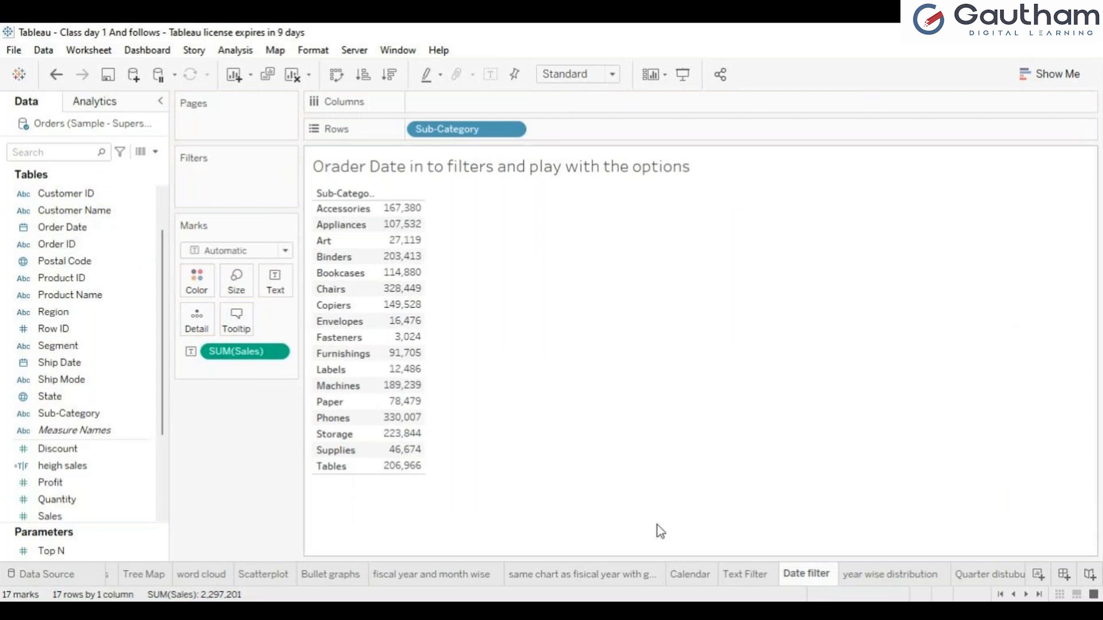
pyautogui.click(736, 574)
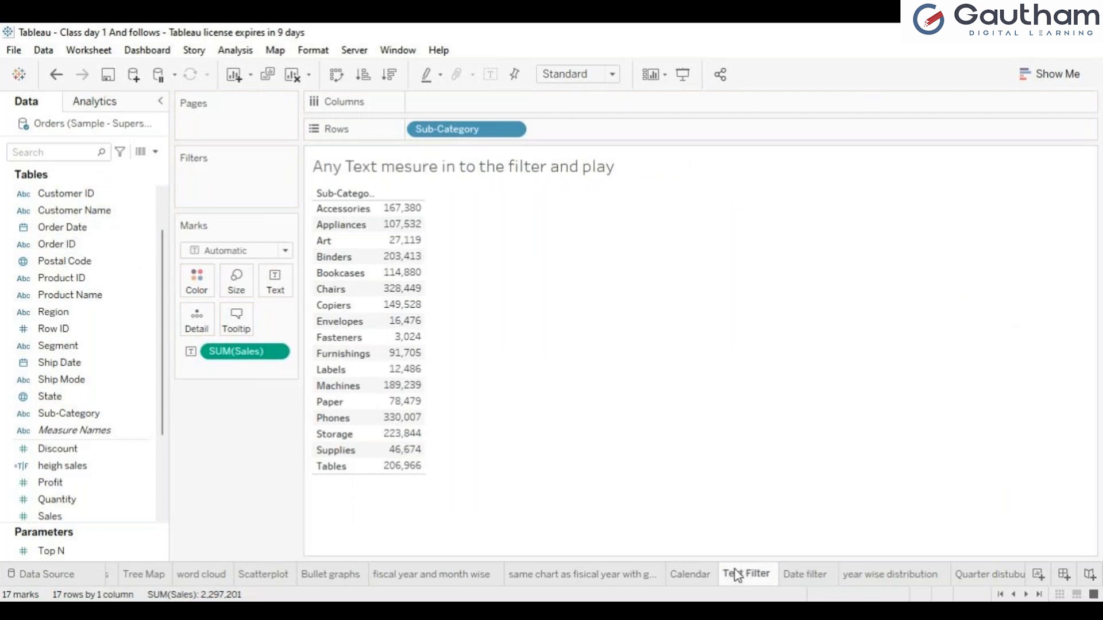
pyautogui.click(821, 574)
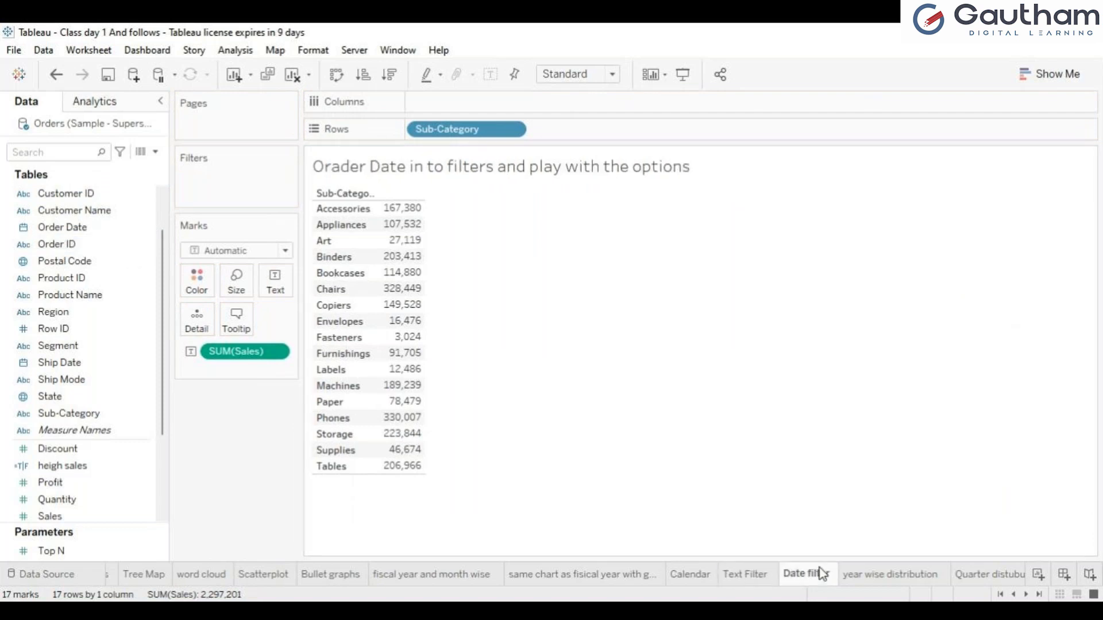
# Step: Clear the "year wise distribution" sheet and put Category on the rows
pyautogui.click(856, 577)
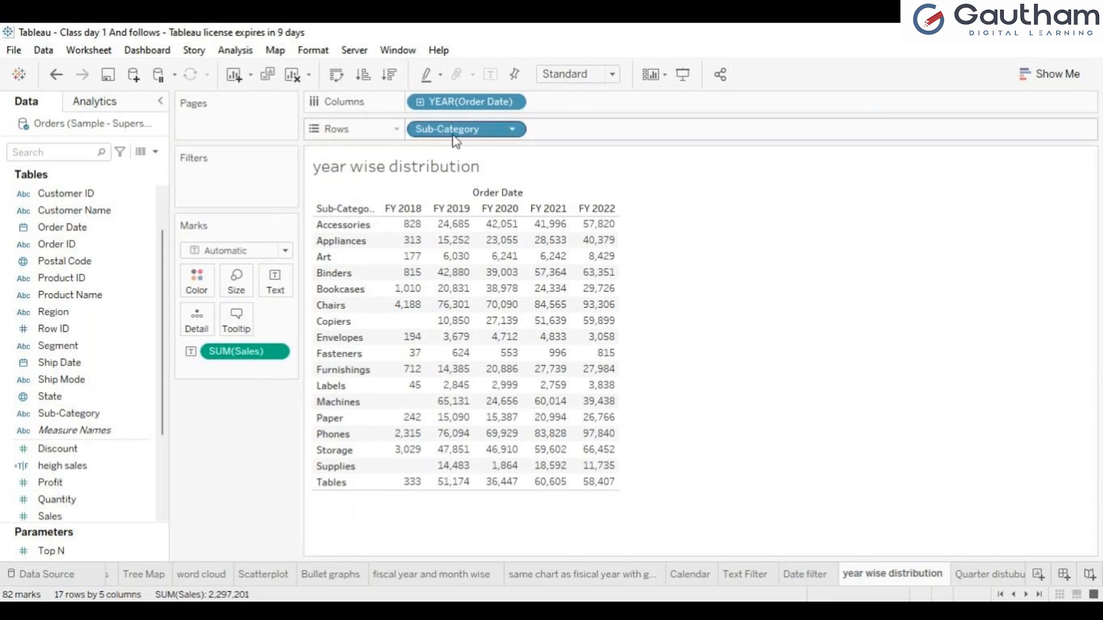
pyautogui.click(292, 76)
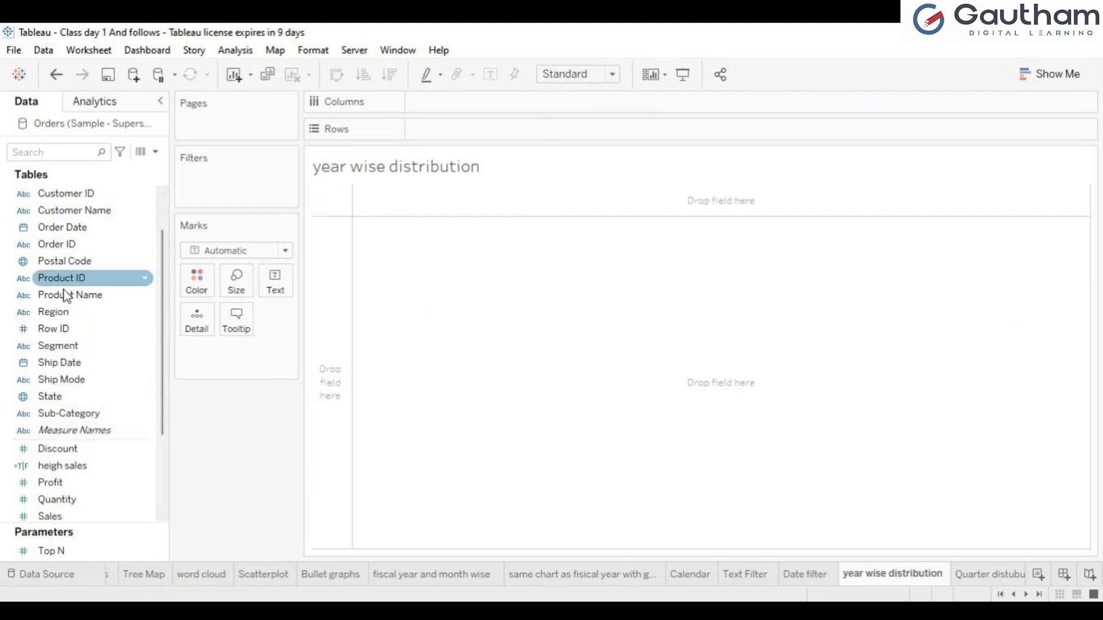
pyautogui.scroll(1, 166, 249)
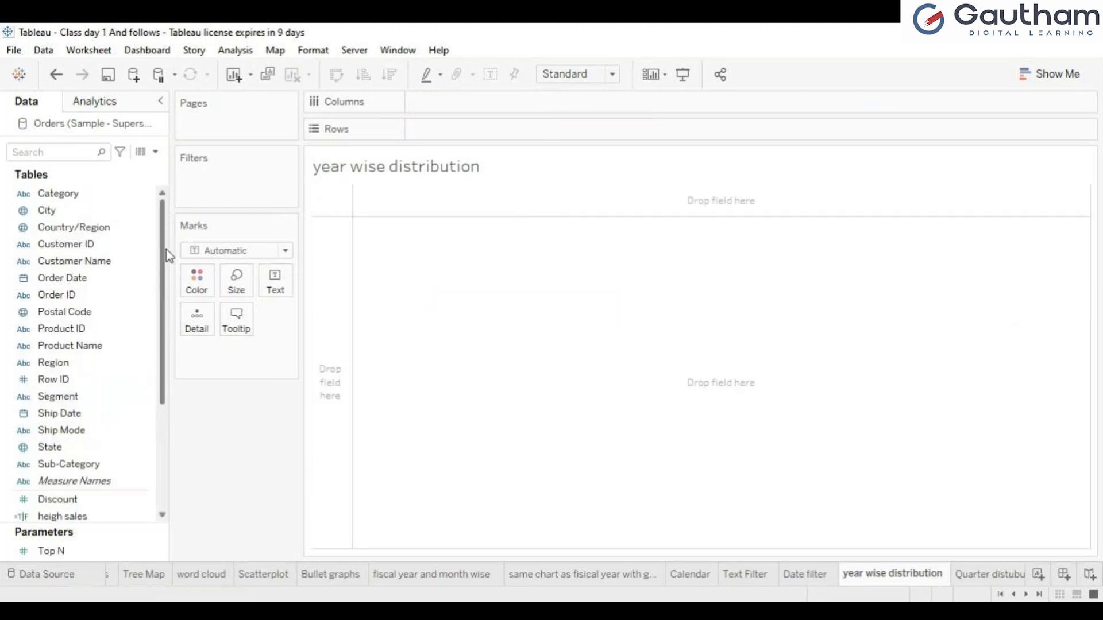
pyautogui.moveTo(58, 194); pyautogui.dragTo(438, 143)
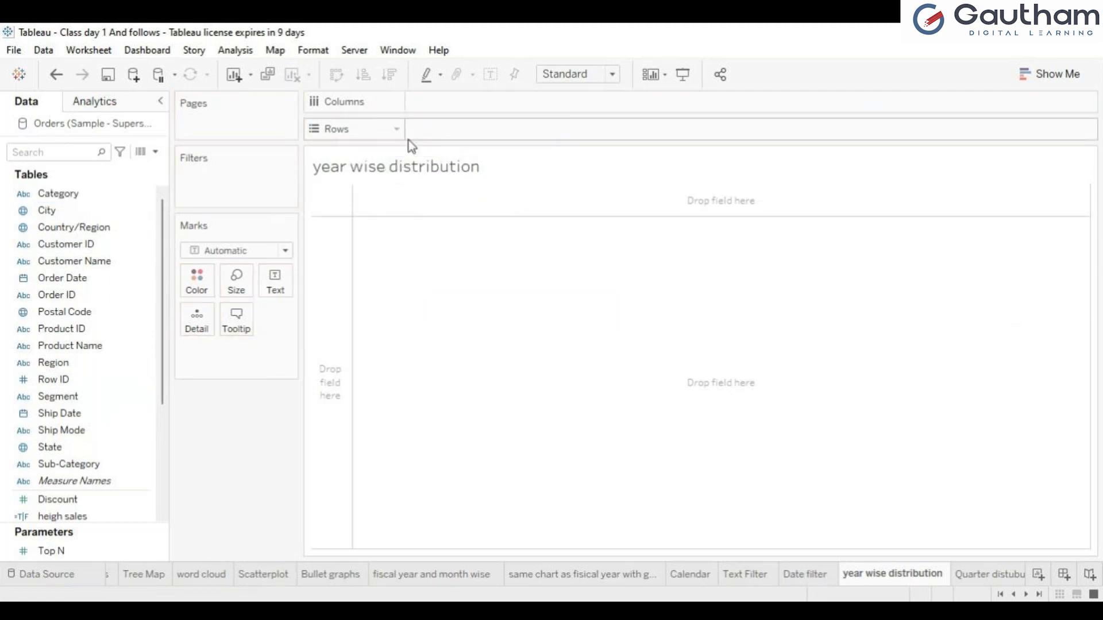
pyautogui.moveTo(105, 191); pyautogui.dragTo(474, 129)
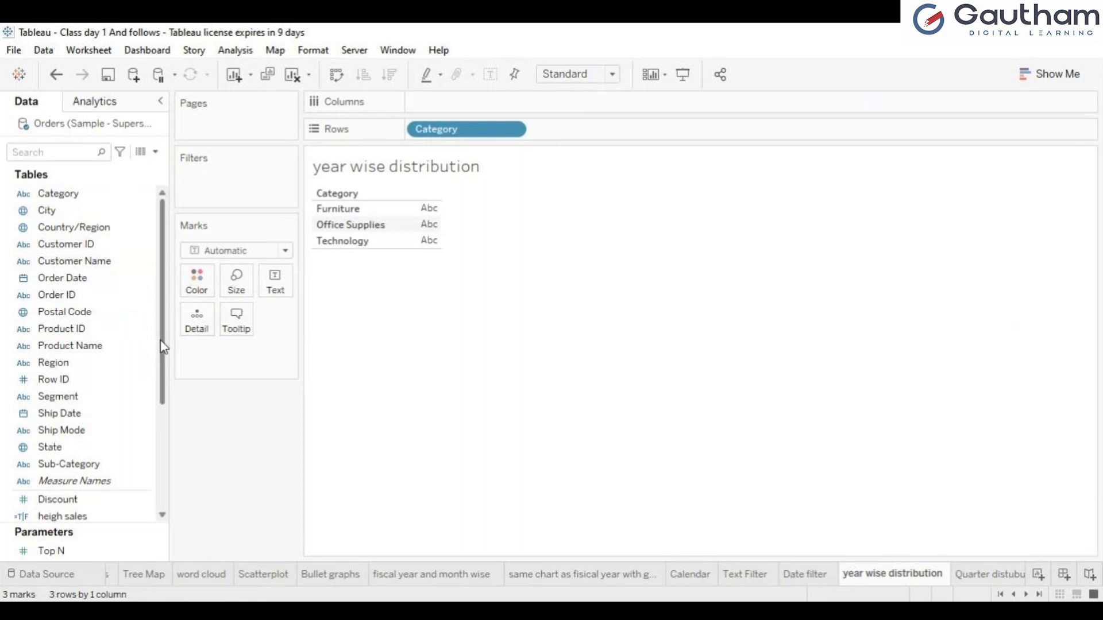
# Step: Show Sales, Profit and Quantity as text values for each category
pyautogui.moveTo(161, 344); pyautogui.dragTo(165, 406)
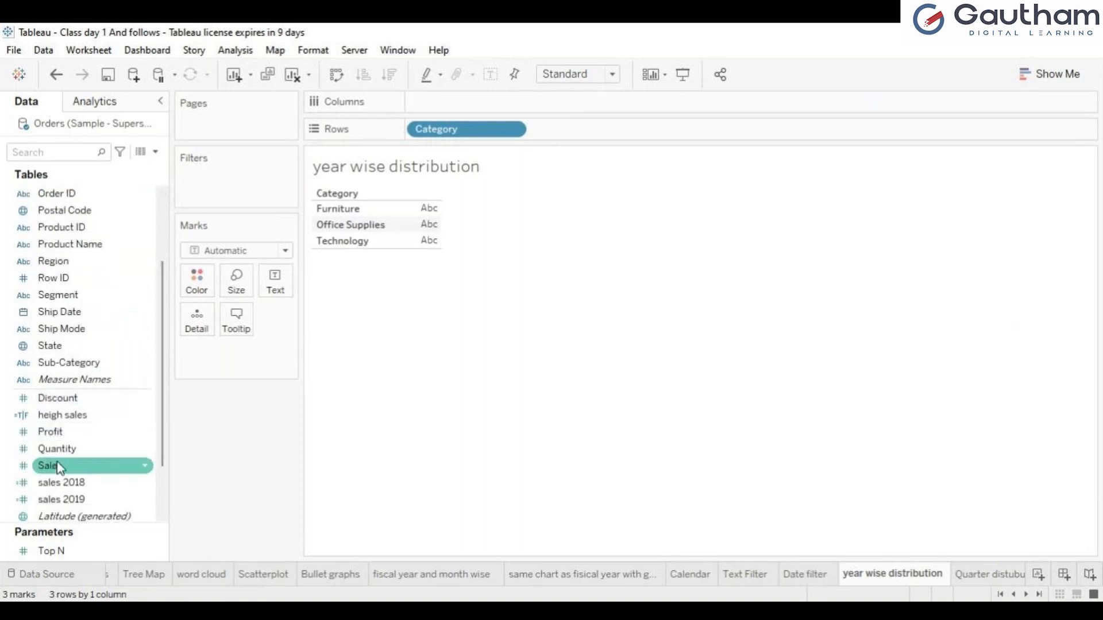
pyautogui.moveTo(59, 468); pyautogui.dragTo(273, 285)
pyautogui.click(71, 436)
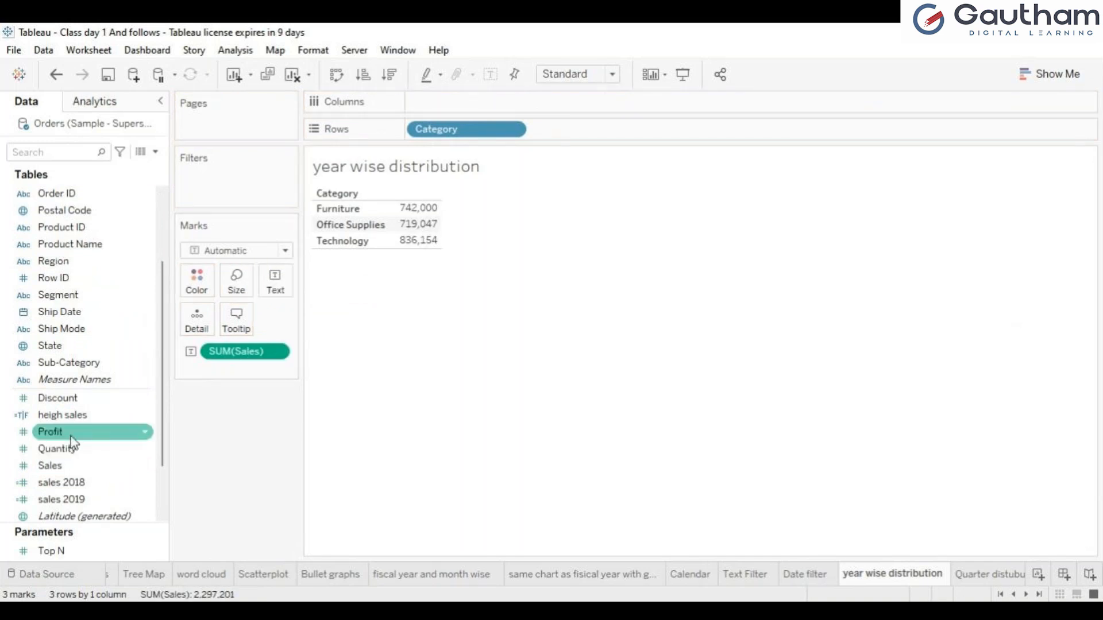
pyautogui.moveTo(70, 436); pyautogui.dragTo(270, 293)
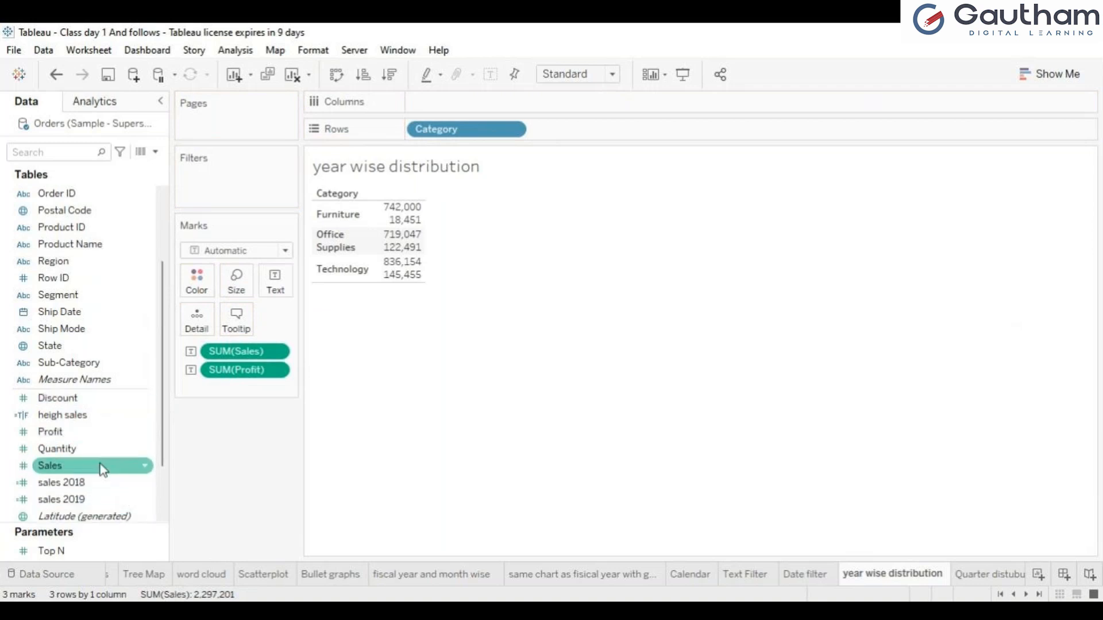
pyautogui.moveTo(92, 453); pyautogui.dragTo(285, 301)
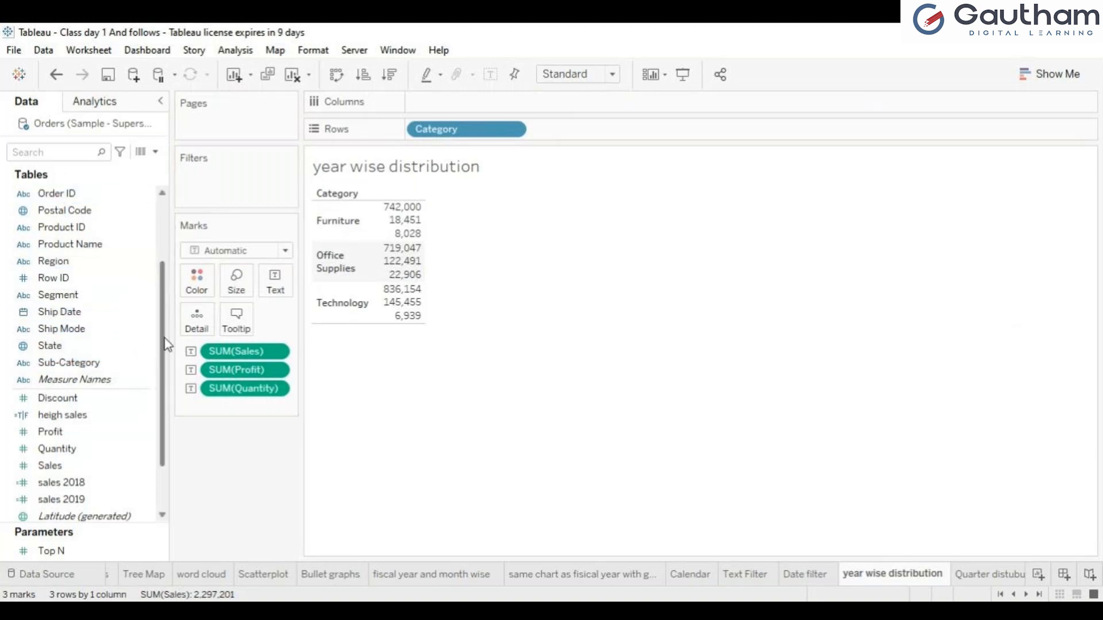
# Step: Split the category figures by year by adding Order Date to the columns
pyautogui.moveTo(166, 344); pyautogui.dragTo(184, 226)
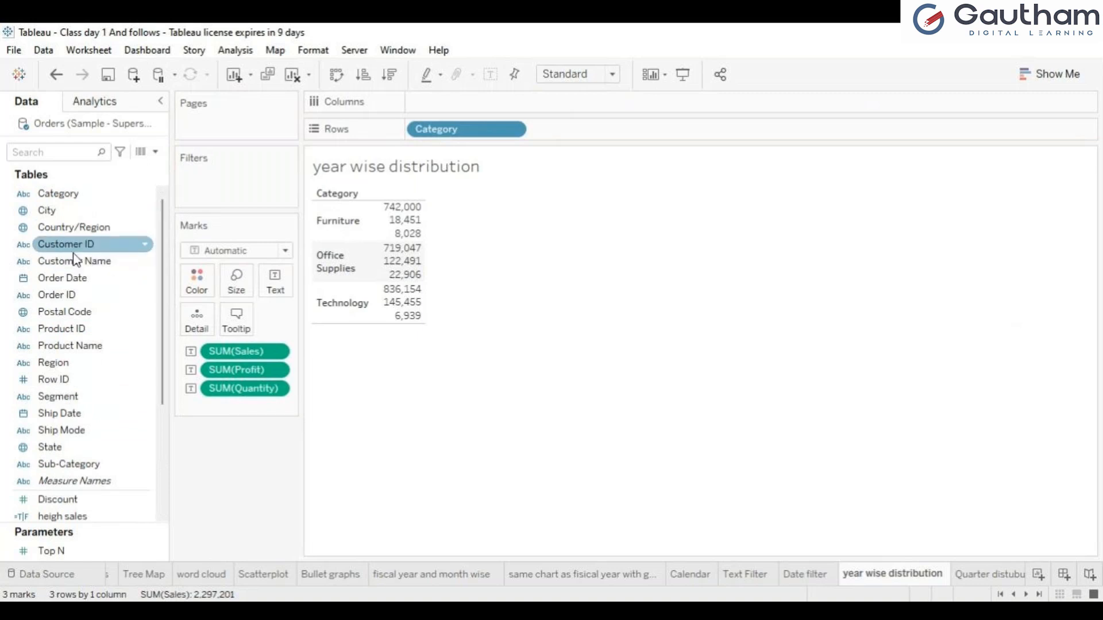
pyautogui.moveTo(79, 278); pyautogui.dragTo(449, 99)
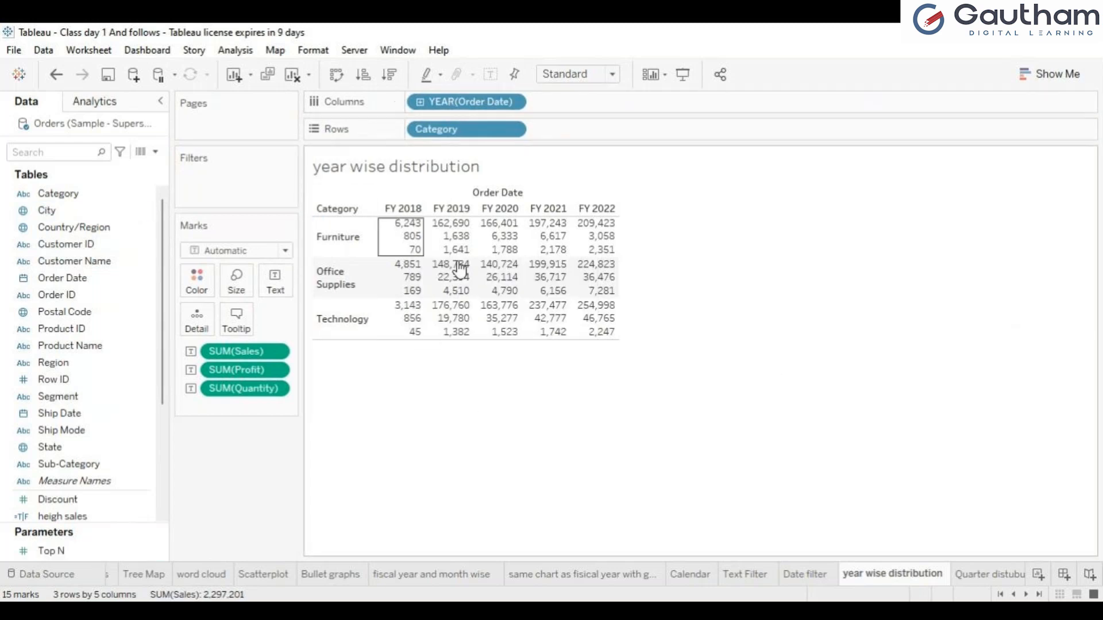
pyautogui.click(74, 197)
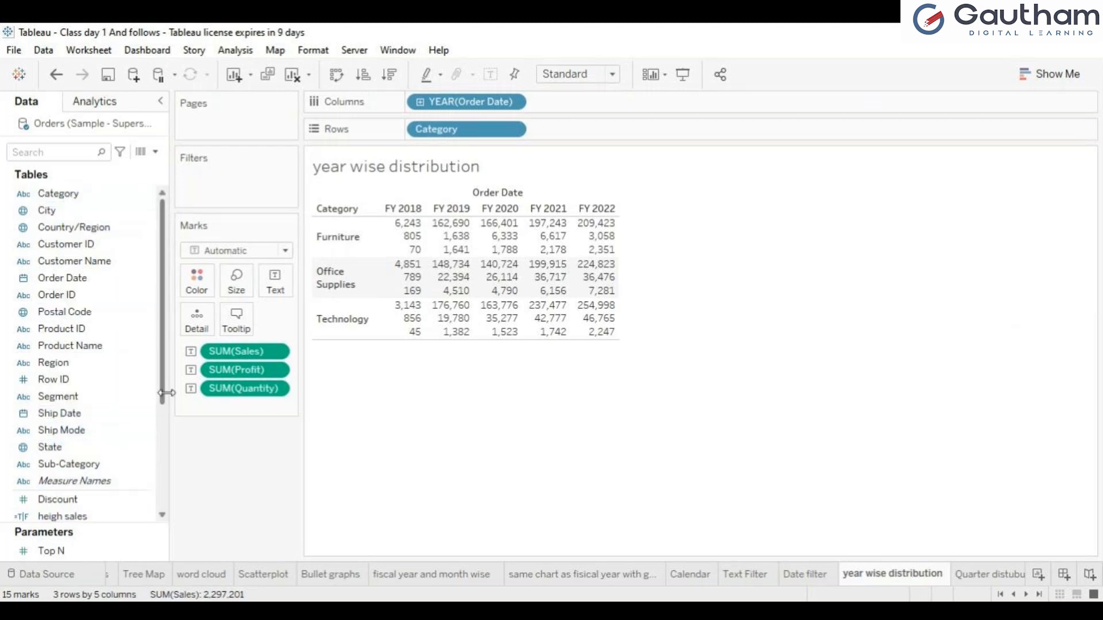
# Step: Try fitting the category table to Entire View and return it to Standard
pyautogui.moveTo(162, 398); pyautogui.dragTo(159, 470)
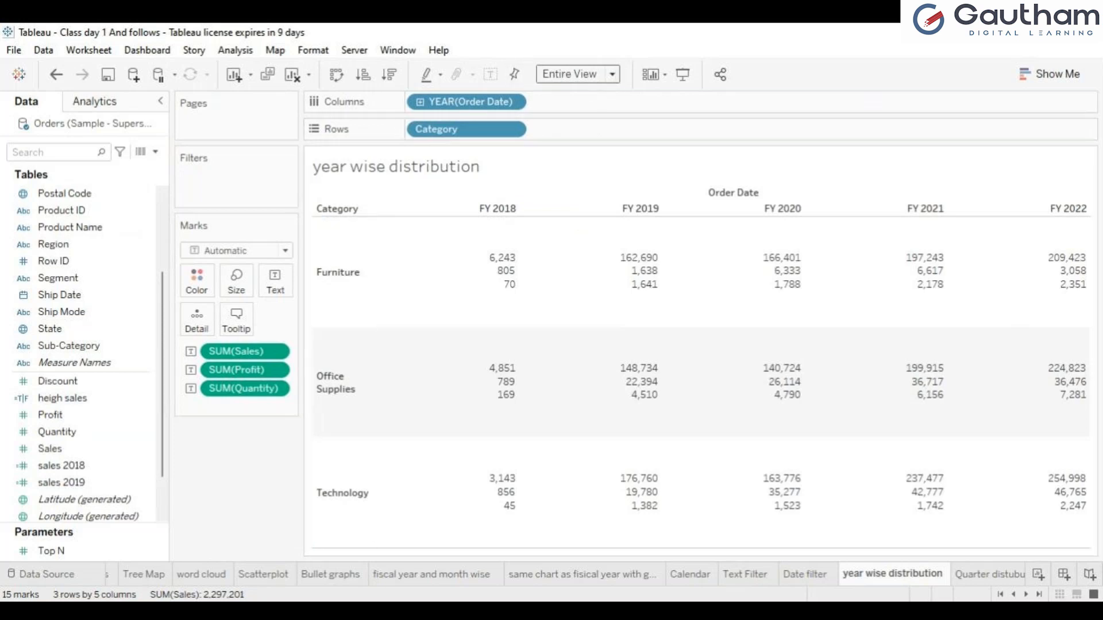
pyautogui.click(612, 74)
pyautogui.click(600, 91)
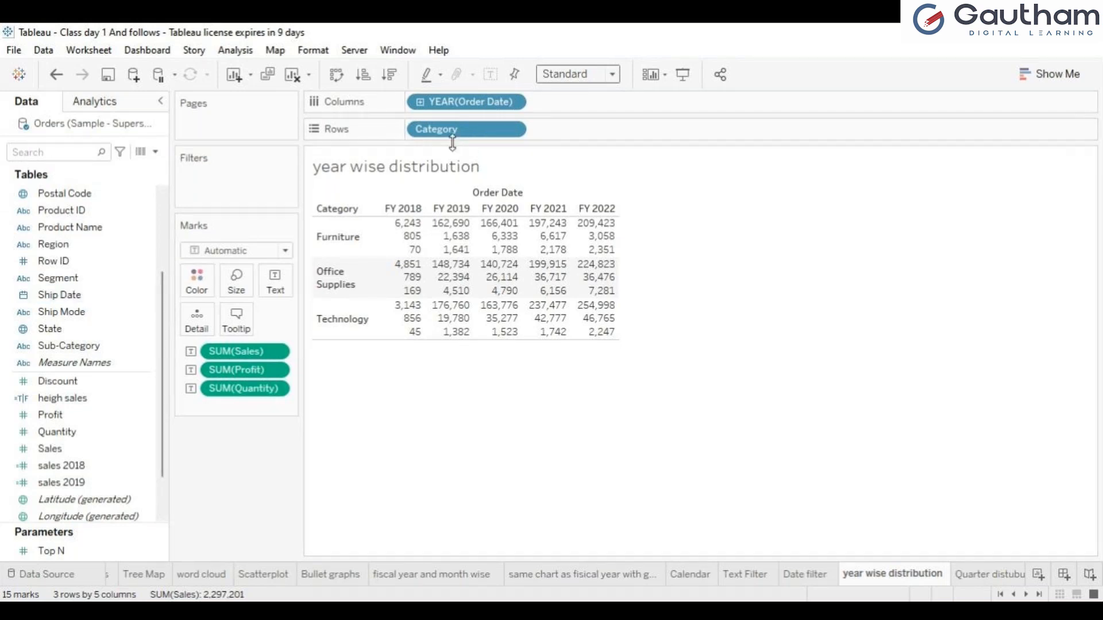
pyautogui.click(136, 435)
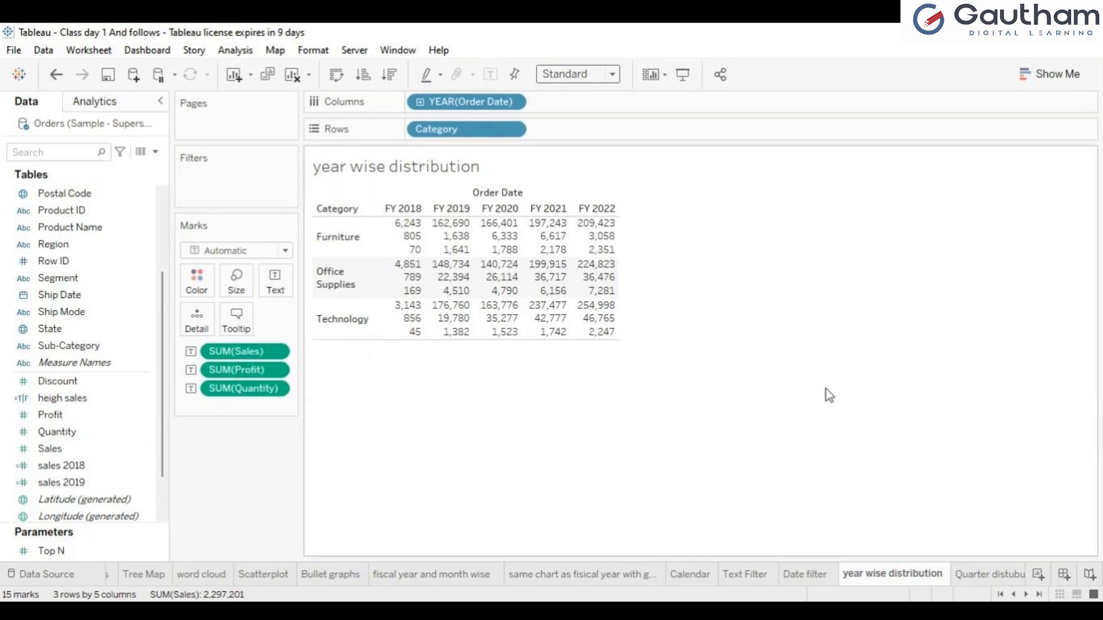
# Step: Open the "Quarter distubution" sheet and remove the Order Date quarter from the columns
pyautogui.click(1026, 595)
pyautogui.click(1025, 595)
pyautogui.click(1026, 595)
pyautogui.click(1025, 595)
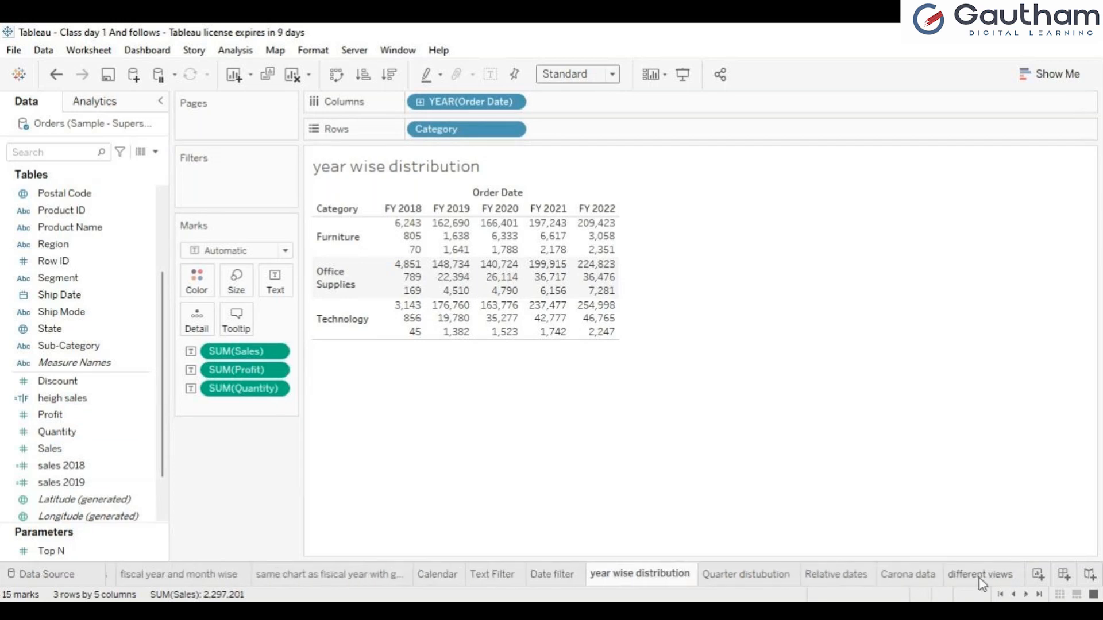
pyautogui.click(733, 589)
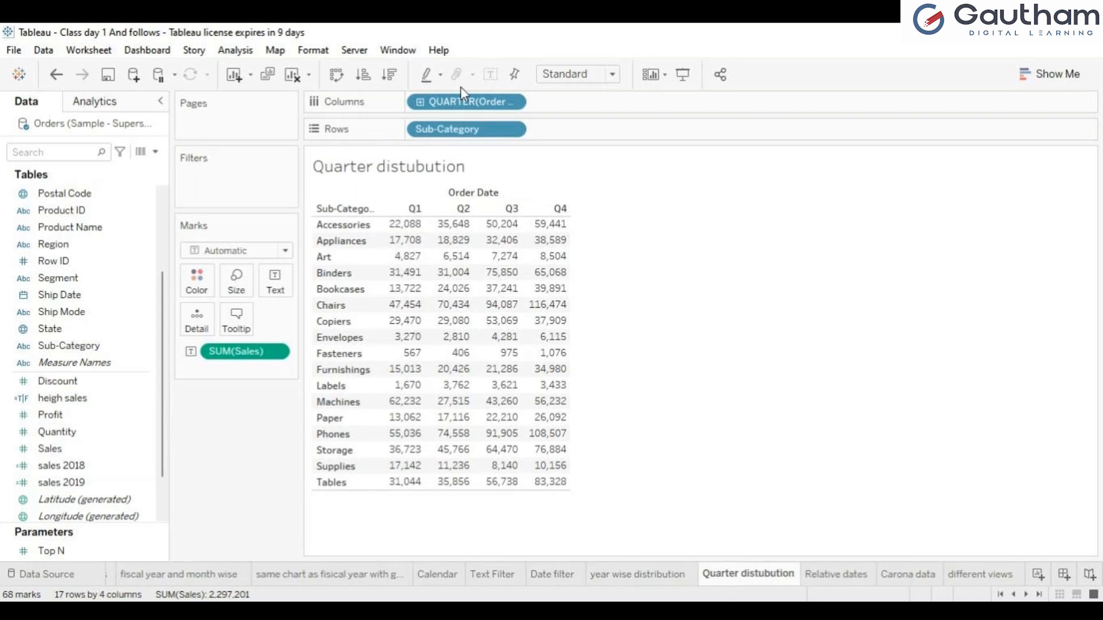
pyautogui.moveTo(459, 101); pyautogui.dragTo(72, 382)
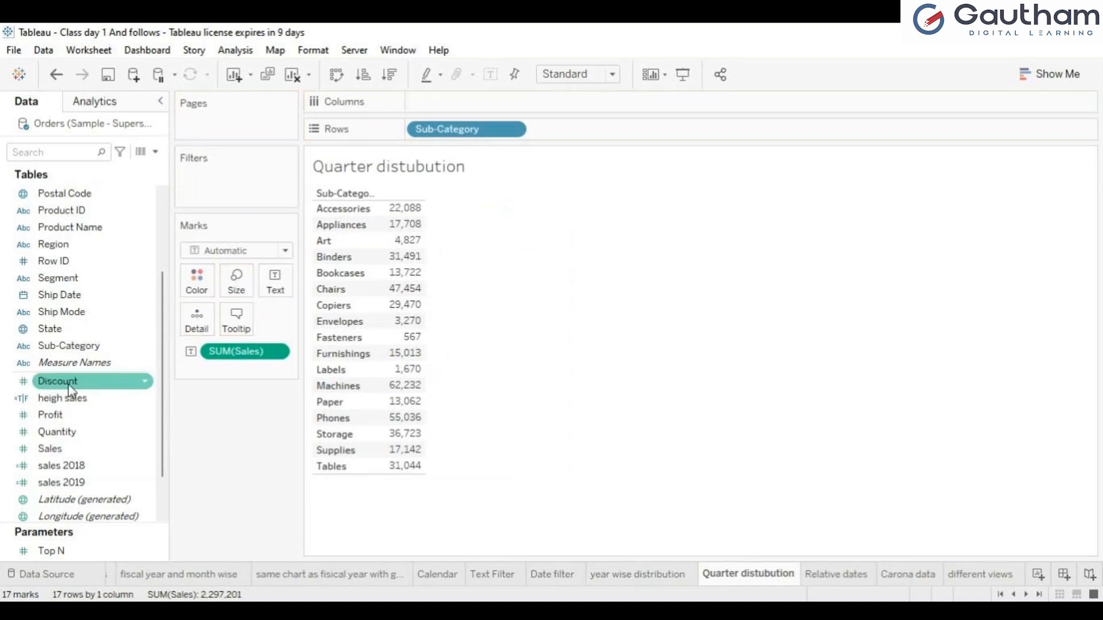
# Step: Try quarter-only Order Date columns by drilling down from year and removing the year level, and clear them again
pyautogui.moveTo(165, 316); pyautogui.dragTo(160, 239)
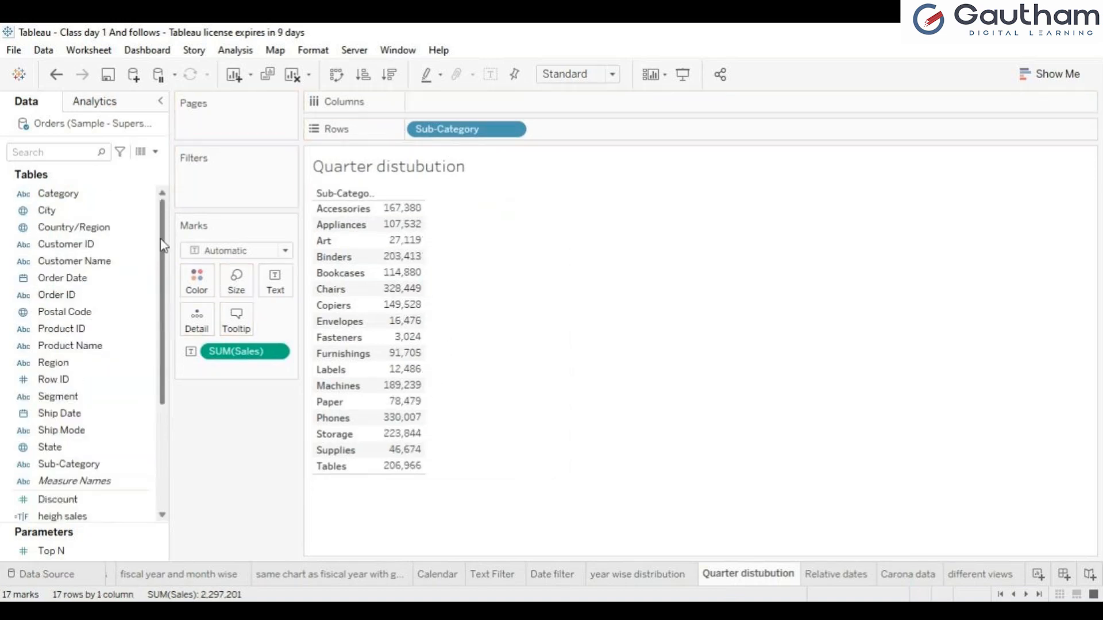
pyautogui.click(57, 295)
pyautogui.click(58, 281)
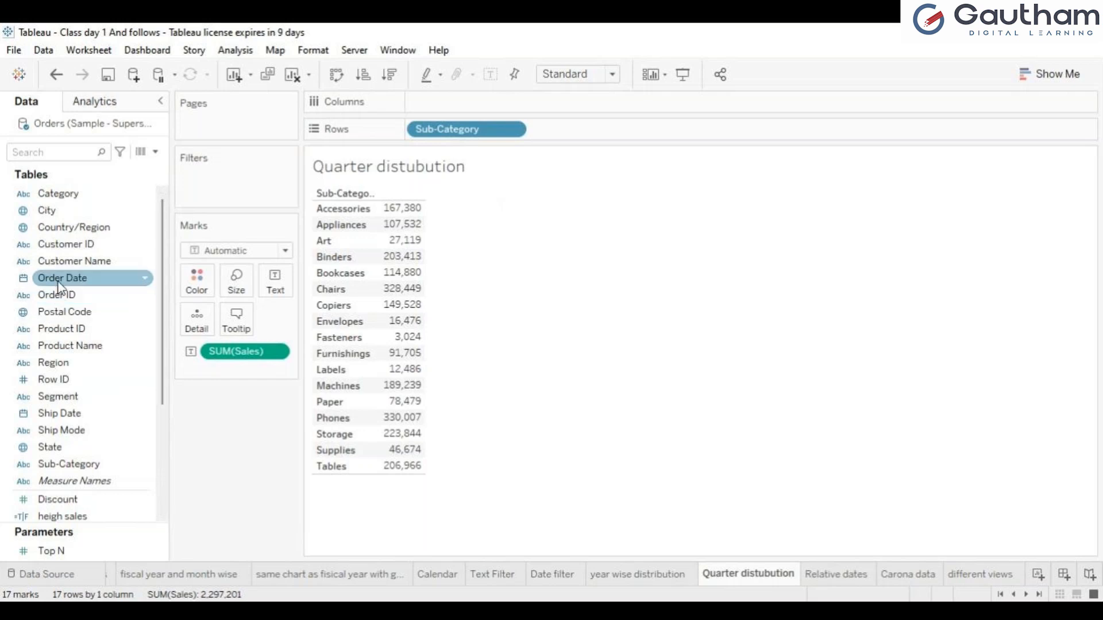
pyautogui.moveTo(60, 287); pyautogui.dragTo(440, 115)
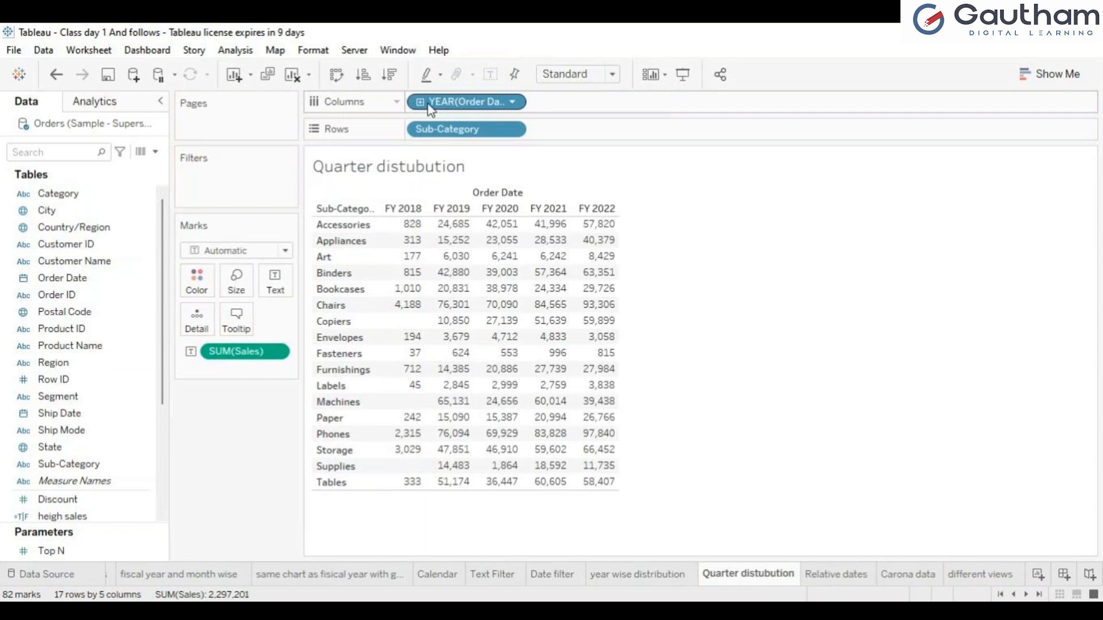
pyautogui.click(420, 103)
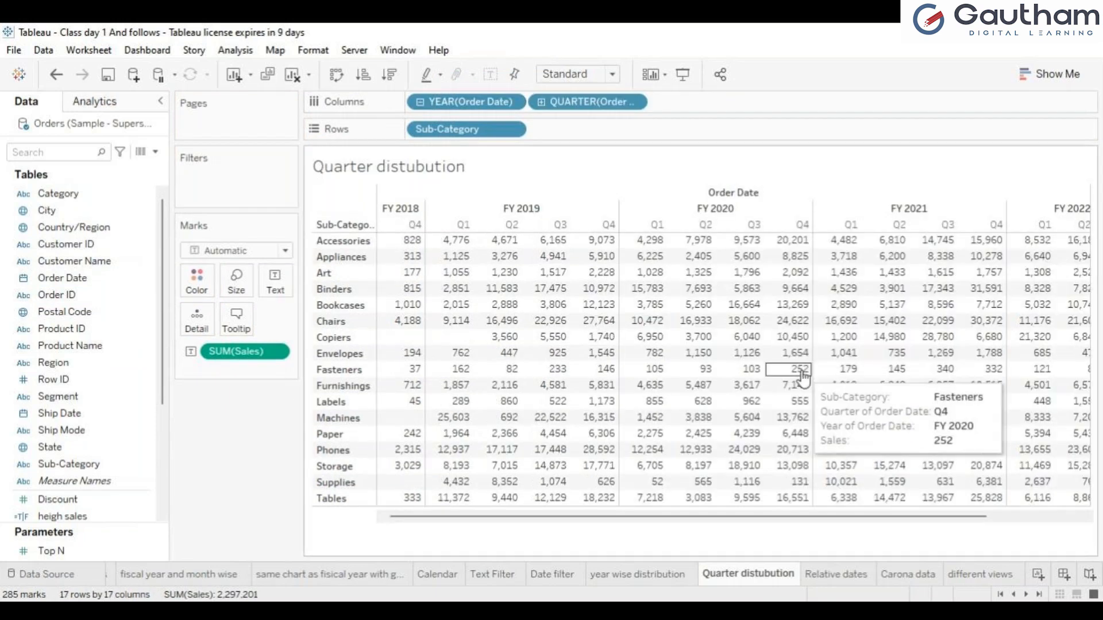
pyautogui.moveTo(485, 111); pyautogui.dragTo(61, 275)
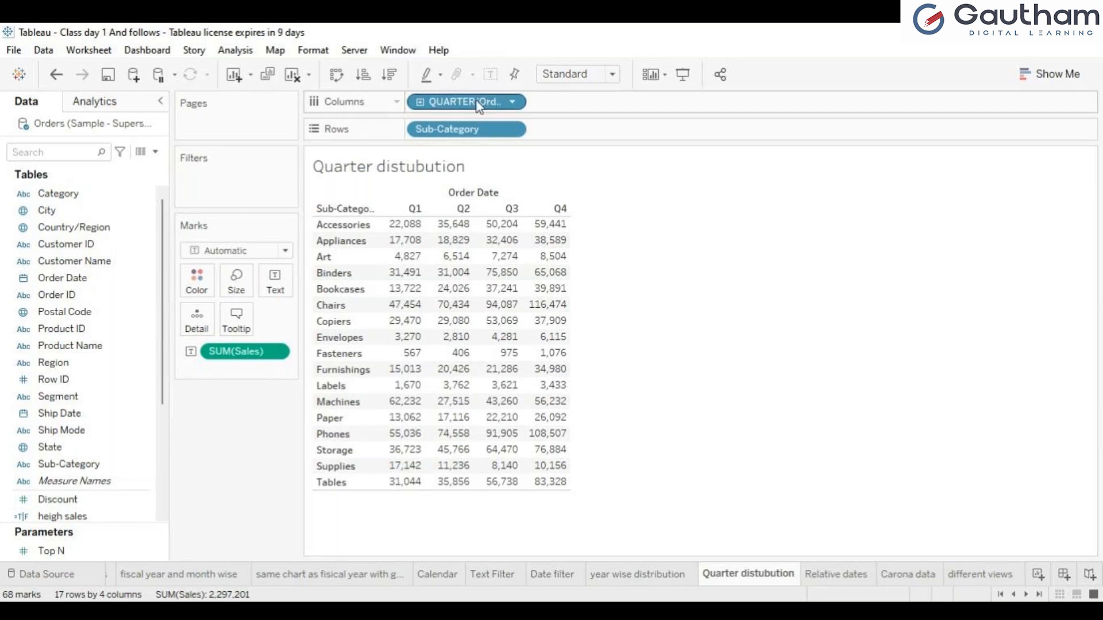
pyautogui.moveTo(429, 93); pyautogui.dragTo(3, 272)
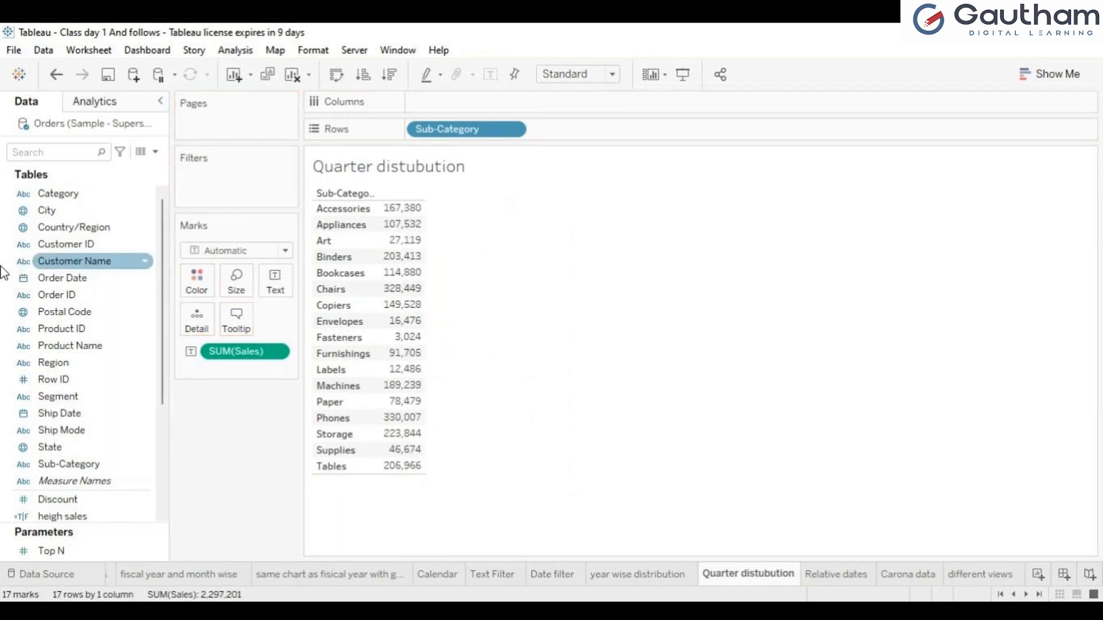
# Step: Add Order Date to the columns, drill it down to quarter and remove the year level
pyautogui.moveTo(63, 279); pyautogui.dragTo(440, 96)
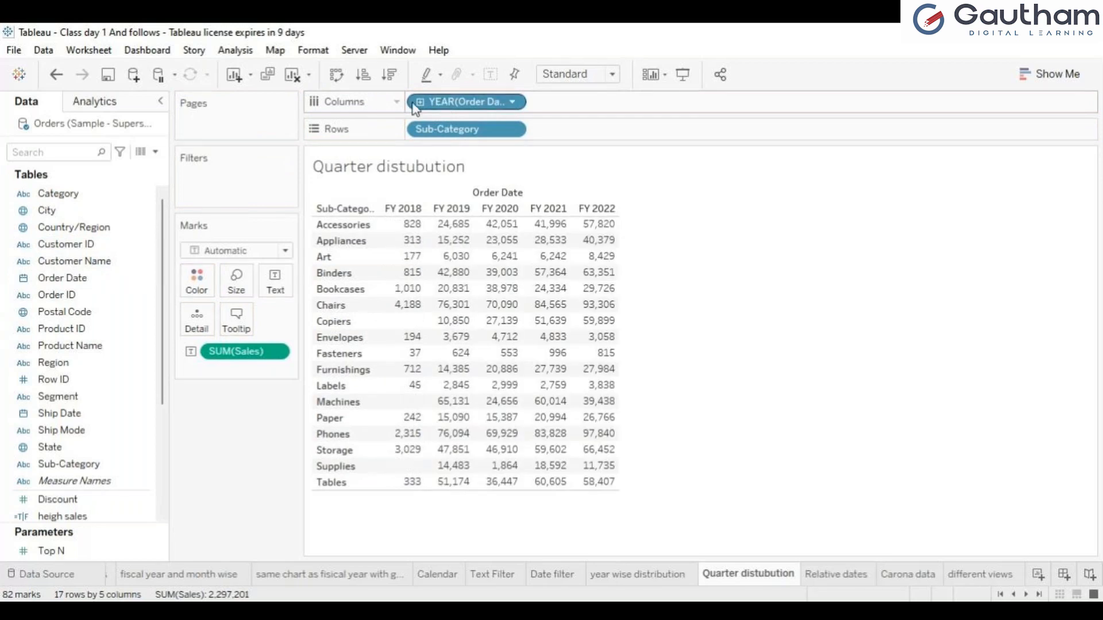
pyautogui.click(420, 101)
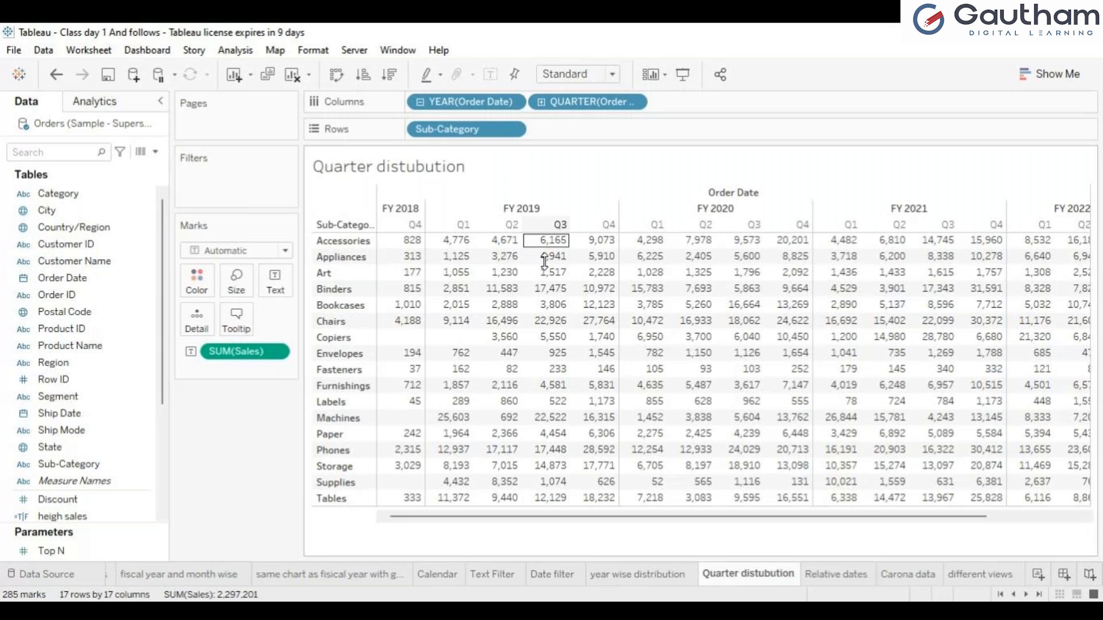
pyautogui.moveTo(594, 280)
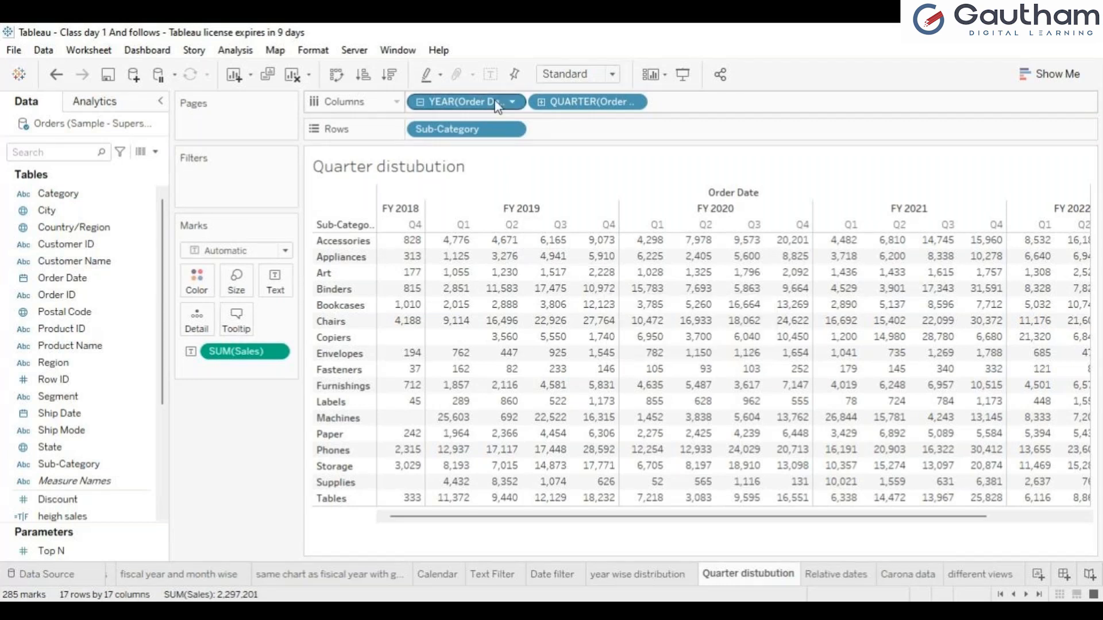
pyautogui.moveTo(497, 106); pyautogui.dragTo(112, 254)
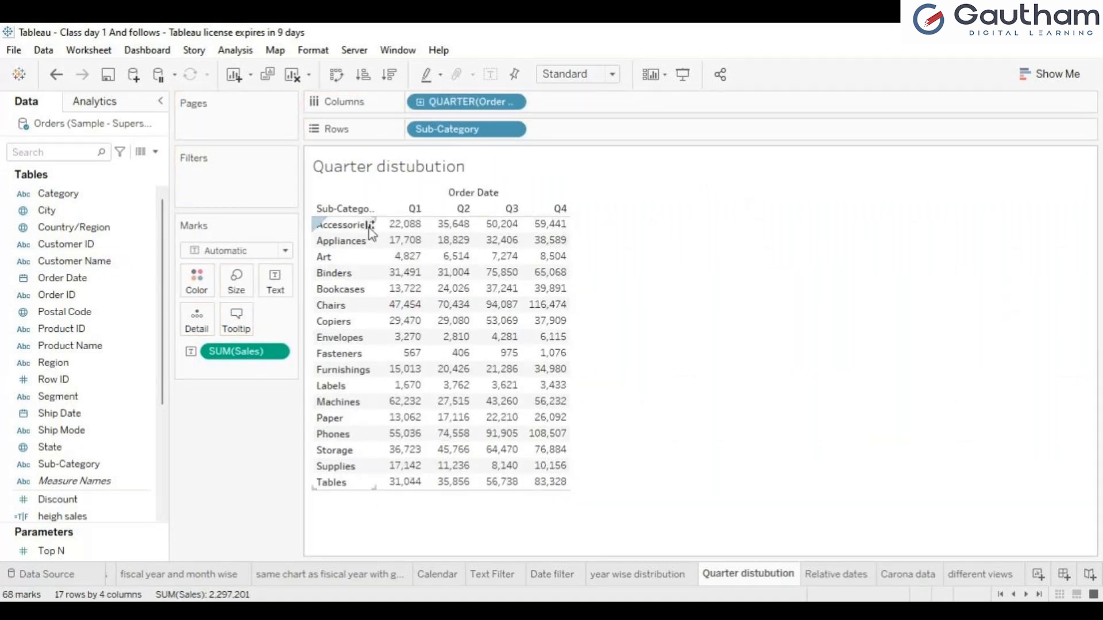
# Step: Bring the Order Date year back into the columns so sales are split by year and quarter
pyautogui.moveTo(408, 231)
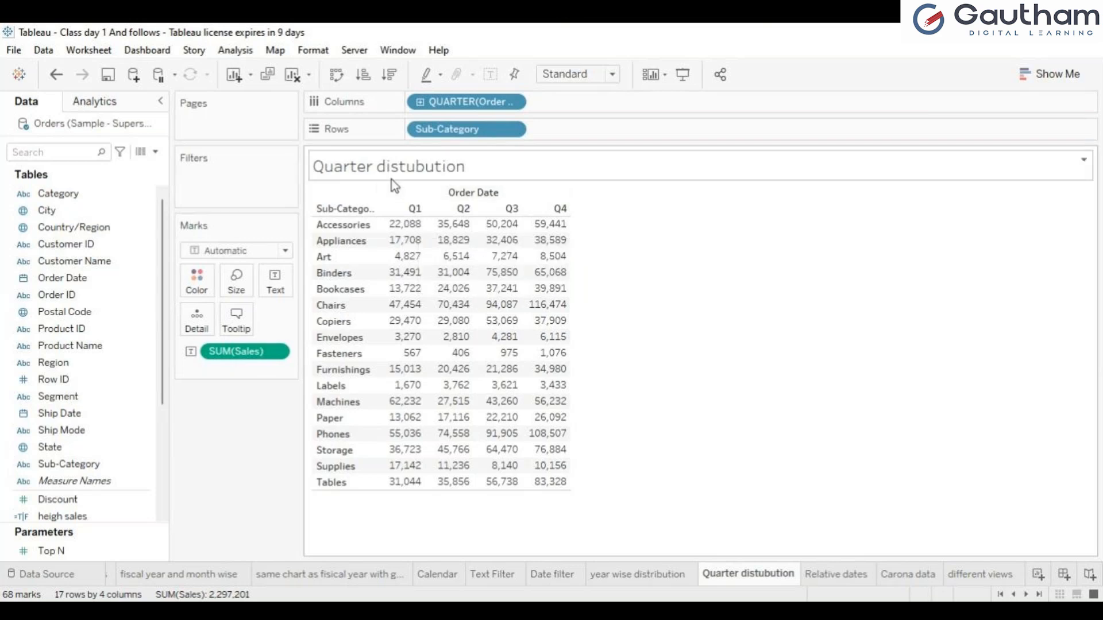
pyautogui.moveTo(443, 108)
pyautogui.mouseDown()
pyautogui.moveTo(190, 212)
pyautogui.moveTo(66, 281)
pyautogui.moveTo(443, 93)
pyautogui.moveTo(458, 106)
pyautogui.mouseUp()
pyautogui.click(421, 104)
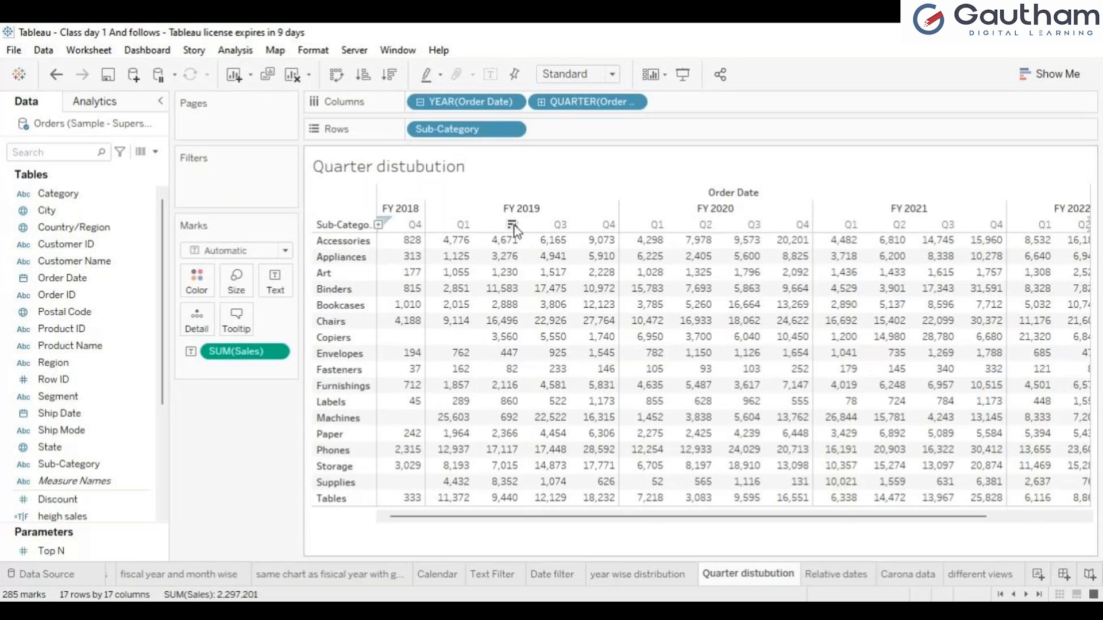
# Step: Open the "Relative dates" sheet and remove the existing Order Date filter
pyautogui.click(842, 577)
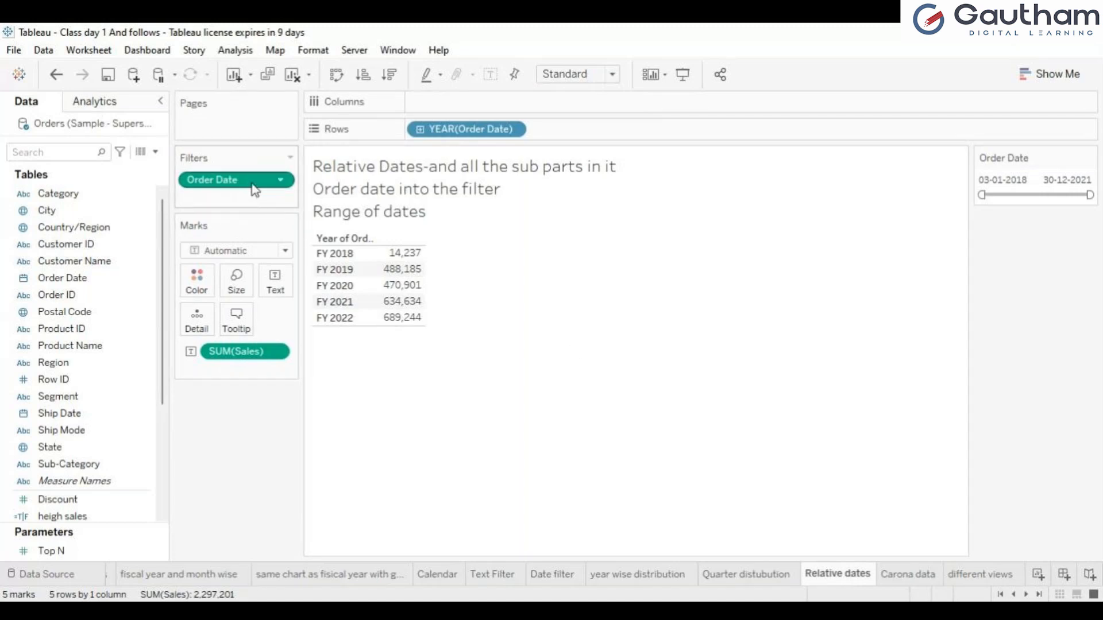
pyautogui.moveTo(255, 190); pyautogui.dragTo(69, 247)
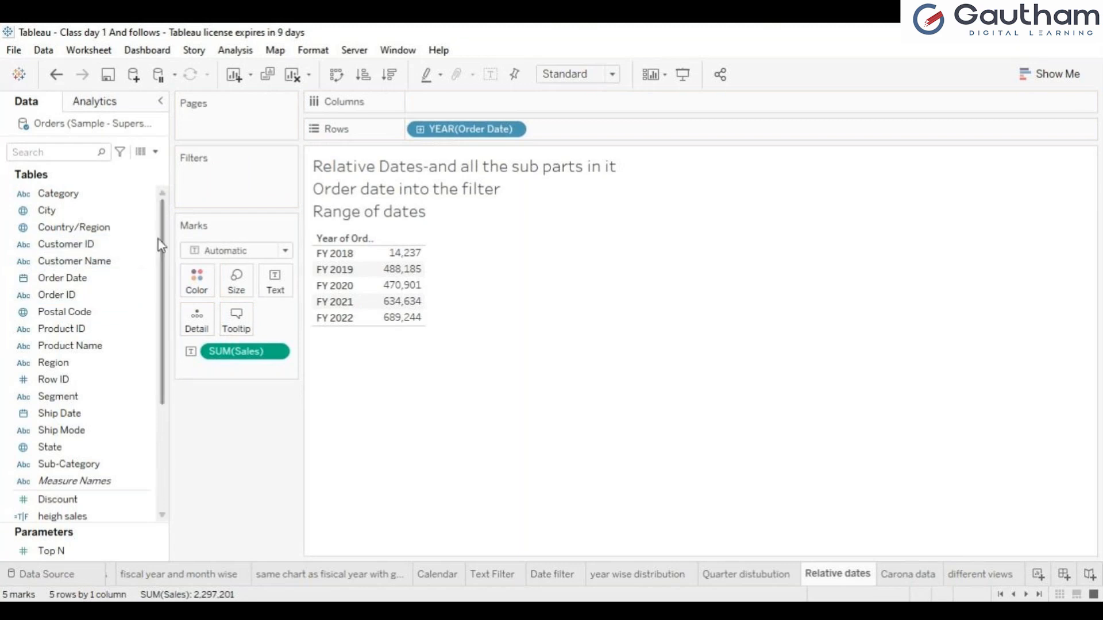
# Step: Try an Order Date relative date filter set to Yesterday, then cancel the filter
pyautogui.moveTo(81, 278); pyautogui.dragTo(234, 165)
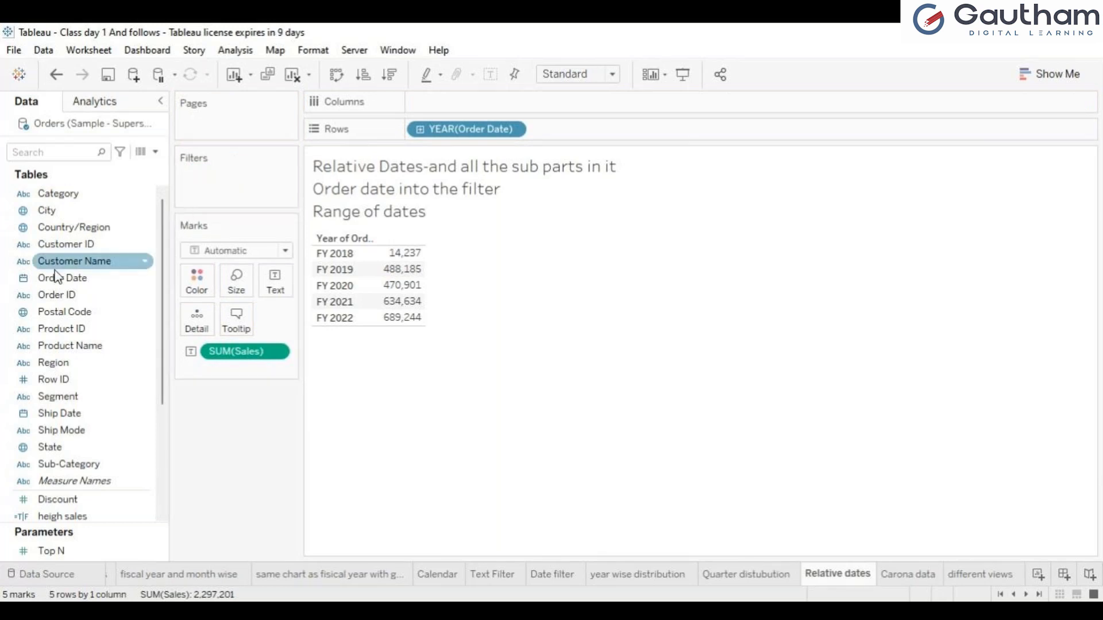
pyautogui.moveTo(63, 280); pyautogui.dragTo(204, 193)
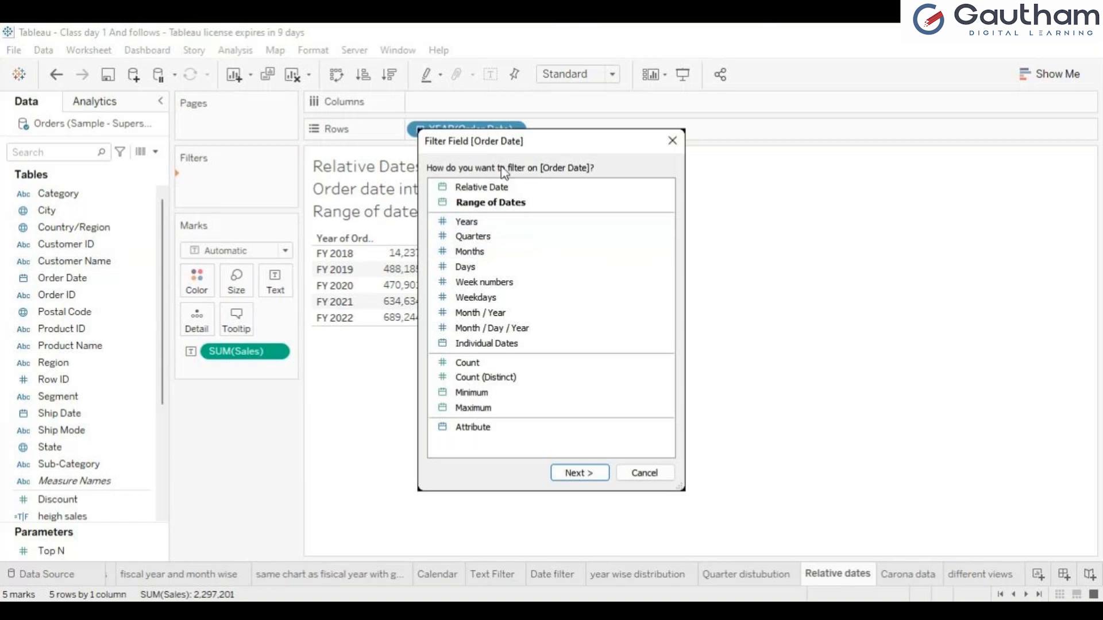
pyautogui.click(501, 190)
pyautogui.doubleClick(502, 189)
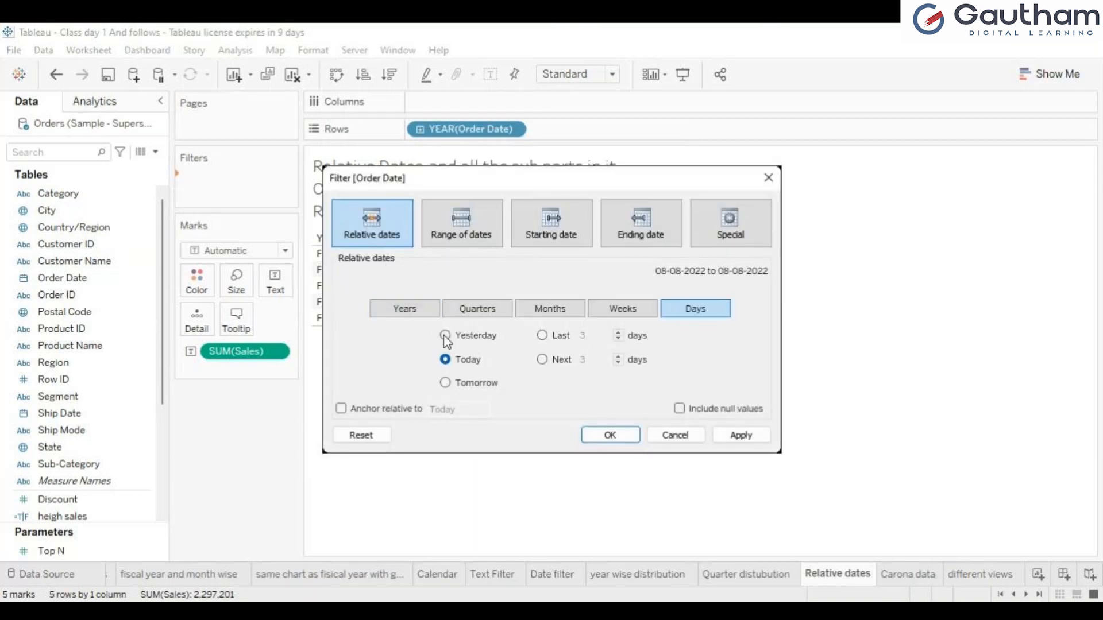
pyautogui.click(446, 337)
pyautogui.click(741, 437)
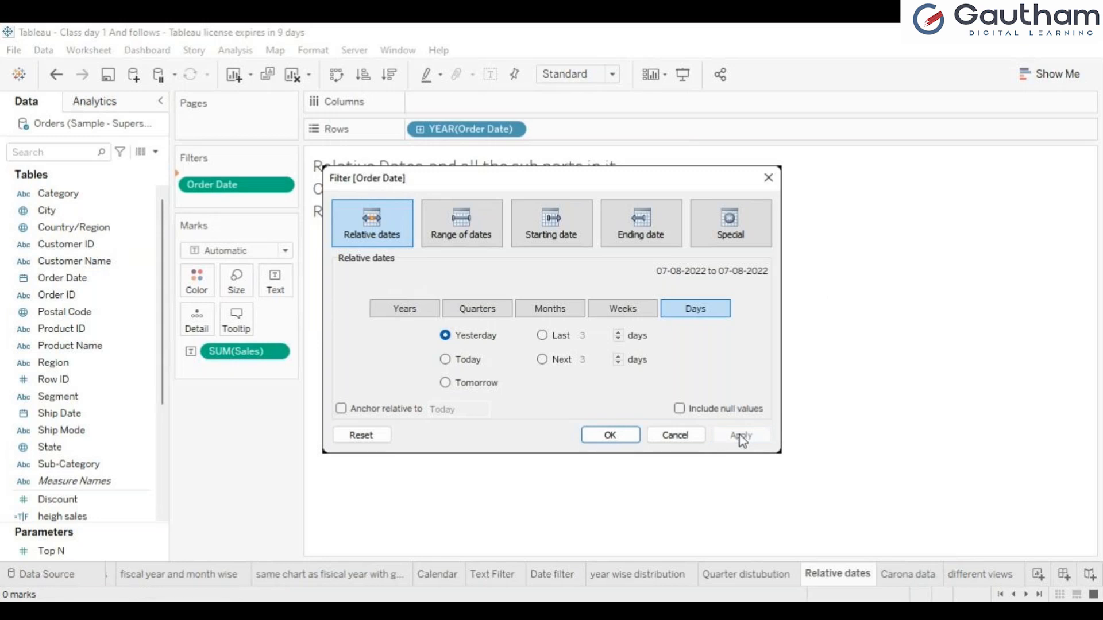
pyautogui.click(684, 432)
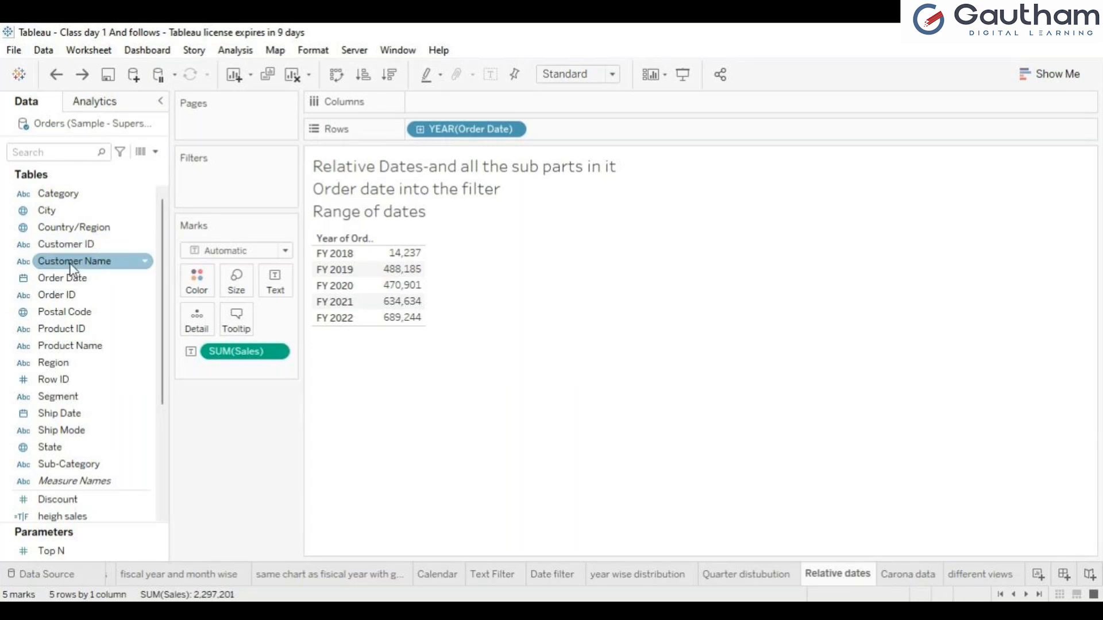
# Step: Filter the sheet by Order Date as a range of dates and show the filter control beside the view
pyautogui.moveTo(63, 278); pyautogui.dragTo(236, 180)
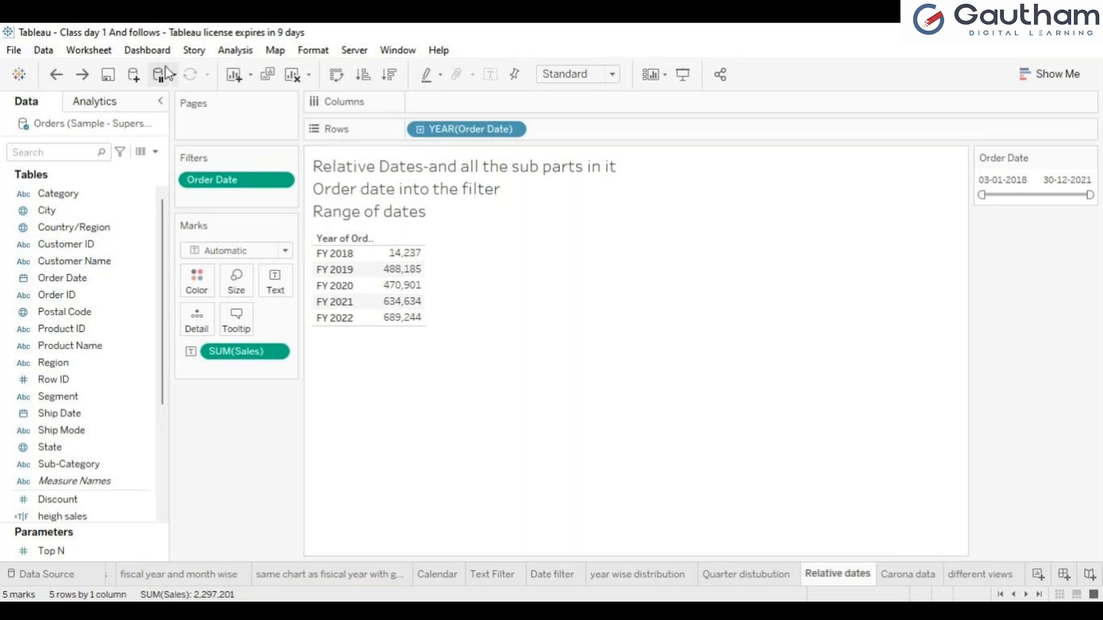
pyautogui.click(288, 182)
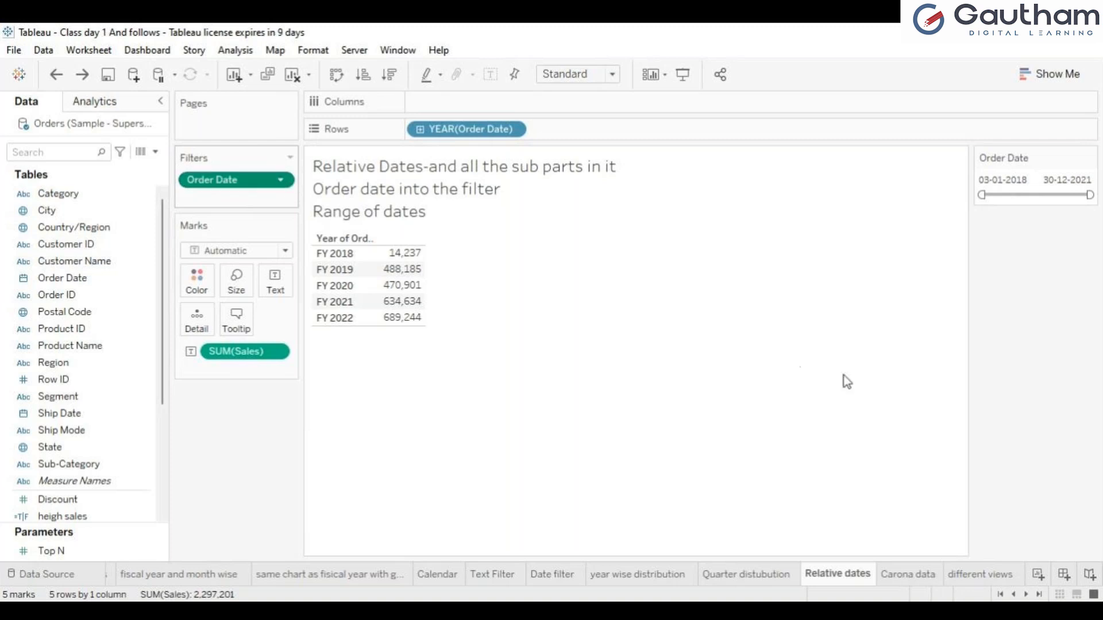
pyautogui.click(1055, 291)
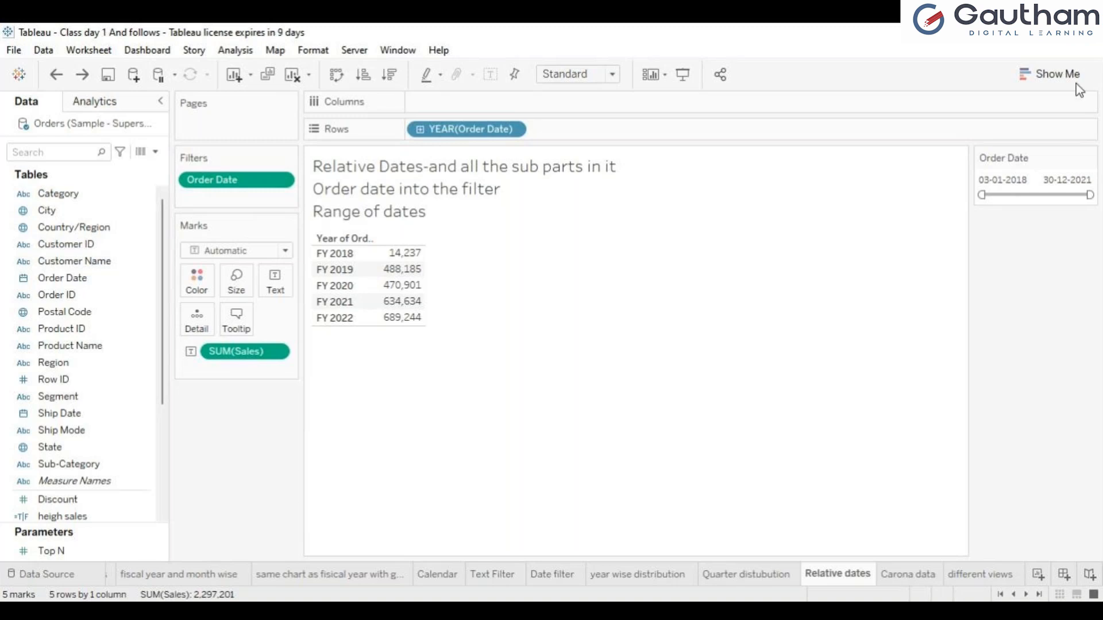
# Step: Try the Order Date filter control as a starting date set to 06-02-2018
pyautogui.click(1090, 159)
pyautogui.click(1028, 353)
pyautogui.moveTo(982, 195)
pyautogui.mouseDown()
pyautogui.moveTo(1002, 194)
pyautogui.moveTo(983, 196)
pyautogui.mouseUp()
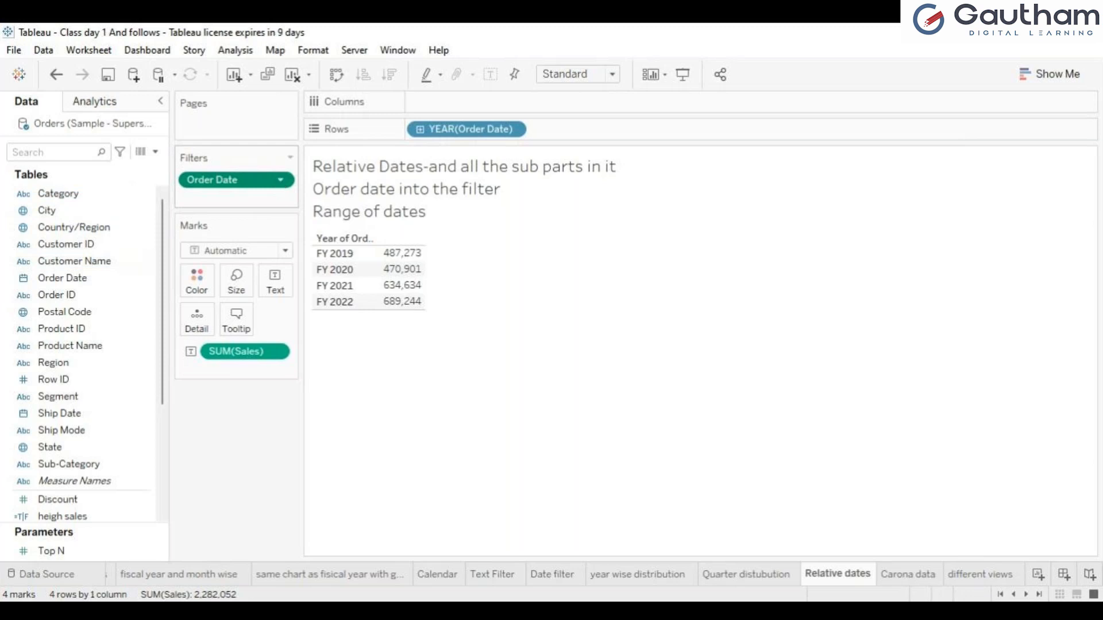
pyautogui.hotkey('ctrl', 'z')
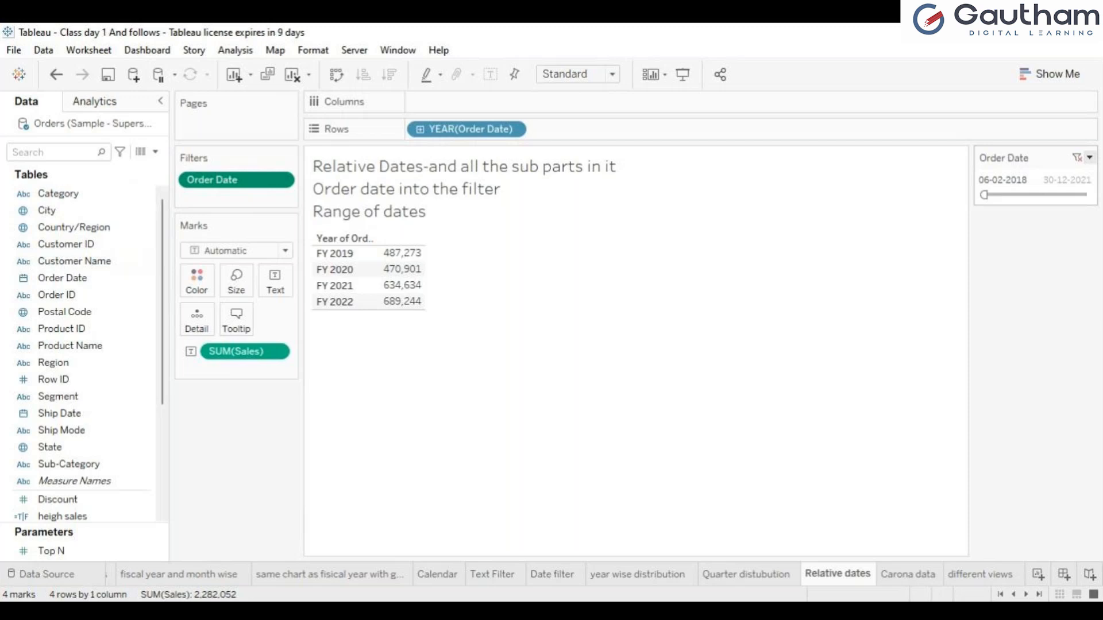
# Step: Switch the Order Date filter control to browse periods, try its shorter periods and settle on 5y, the last 1,825 days
pyautogui.click(965, 391)
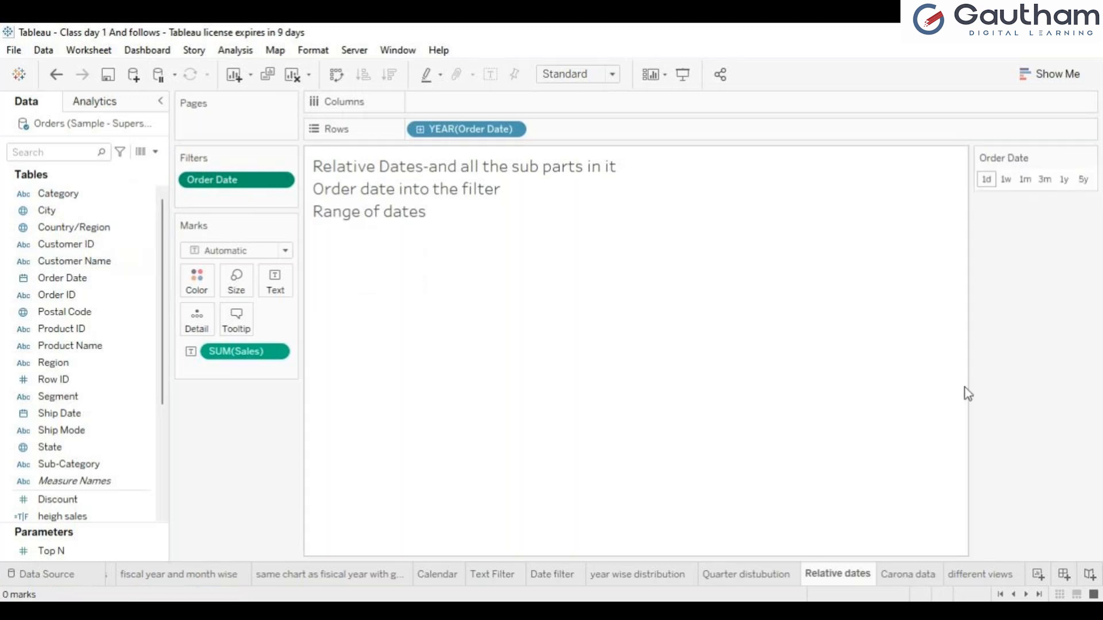
pyautogui.click(1006, 185)
pyautogui.click(1026, 182)
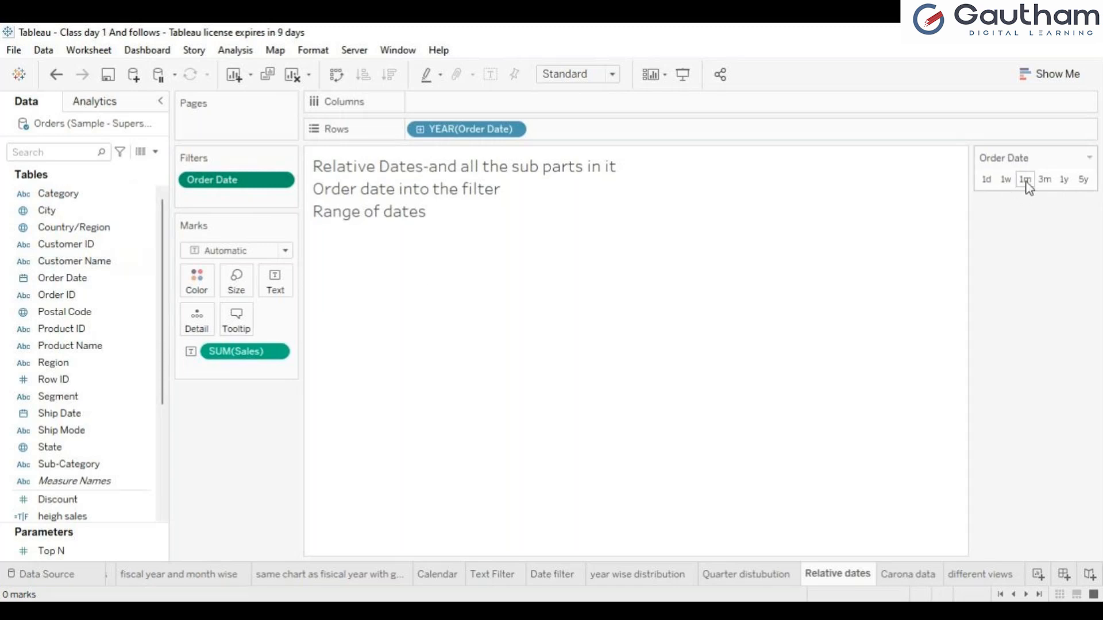
pyautogui.click(1049, 183)
pyautogui.click(1068, 183)
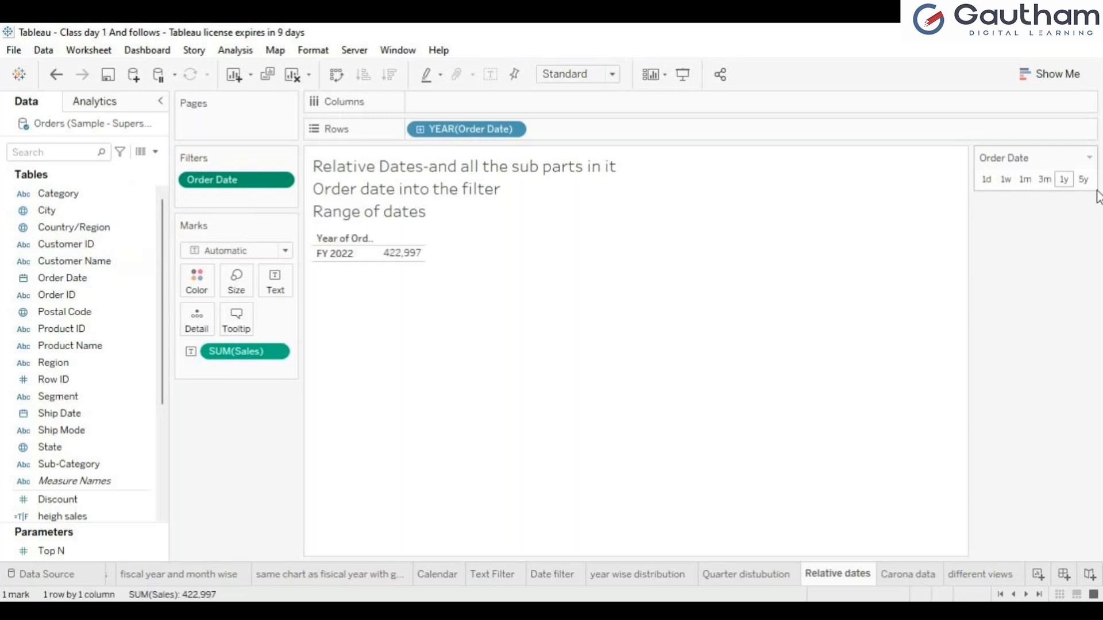
pyautogui.click(1047, 182)
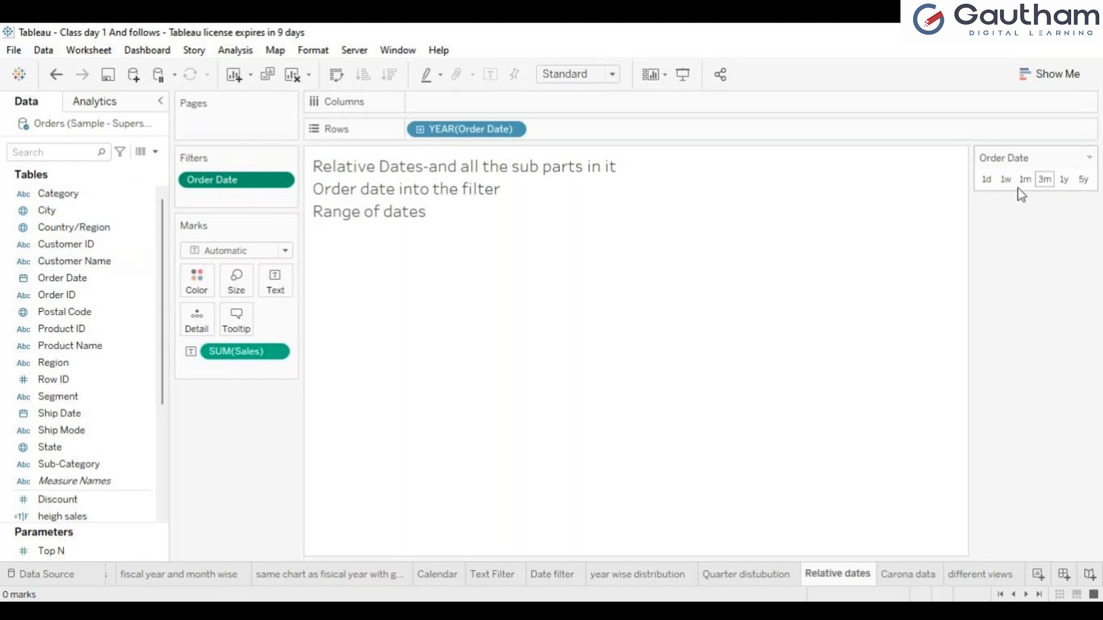
pyautogui.click(984, 186)
pyautogui.click(1090, 181)
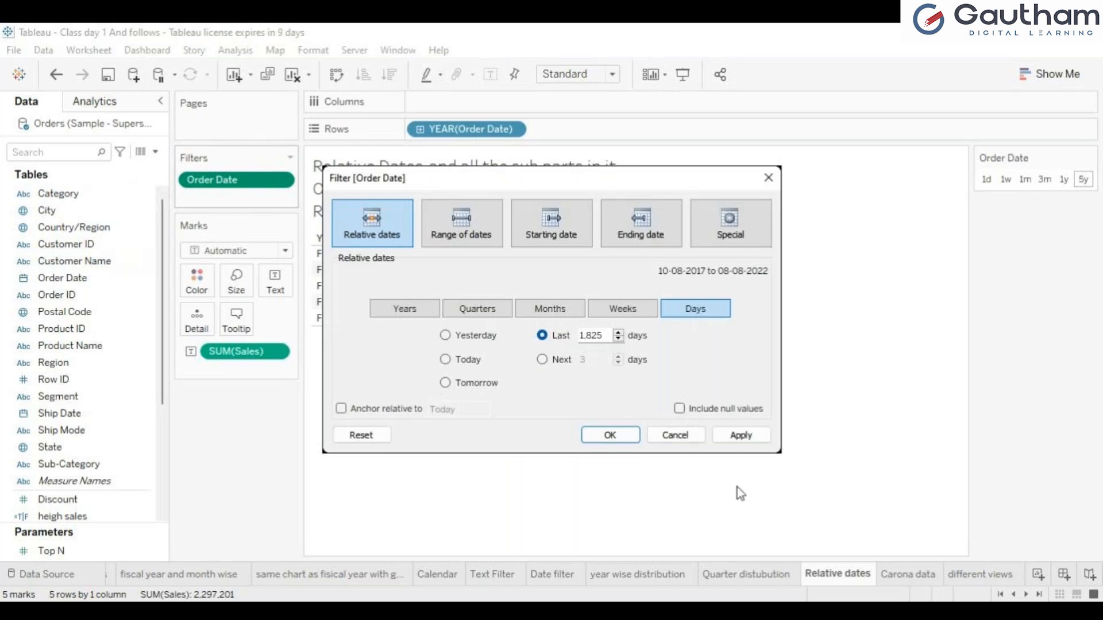
pyautogui.click(629, 440)
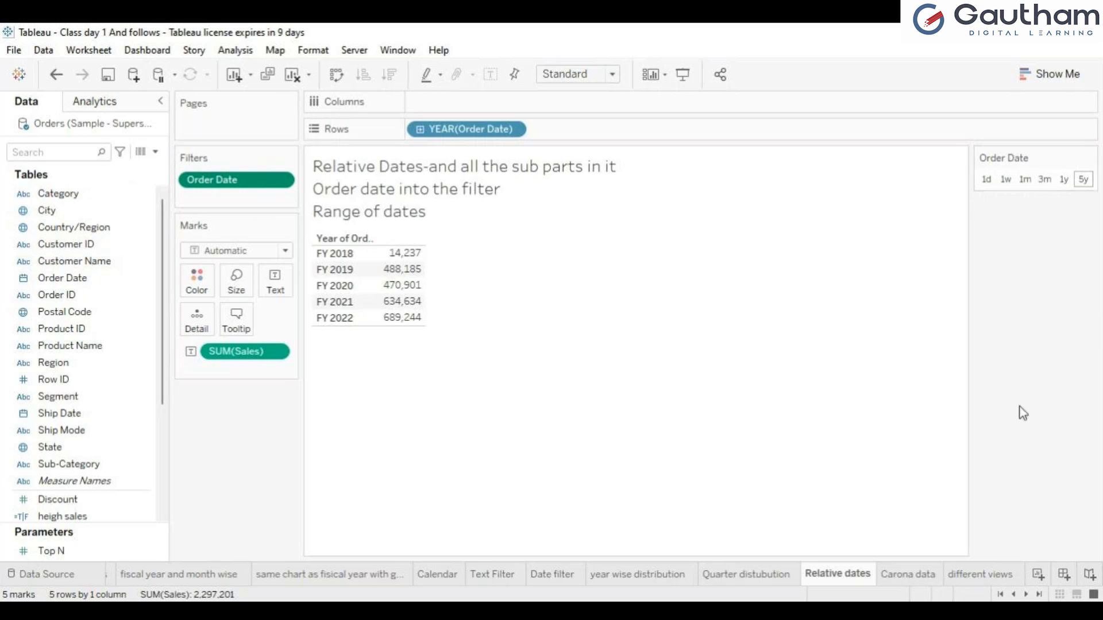
# Step: Compare the sales for each Order Date browse period in turn, from 1d through 1w, 1m, 3m and 1y back to 5y
pyautogui.click(986, 181)
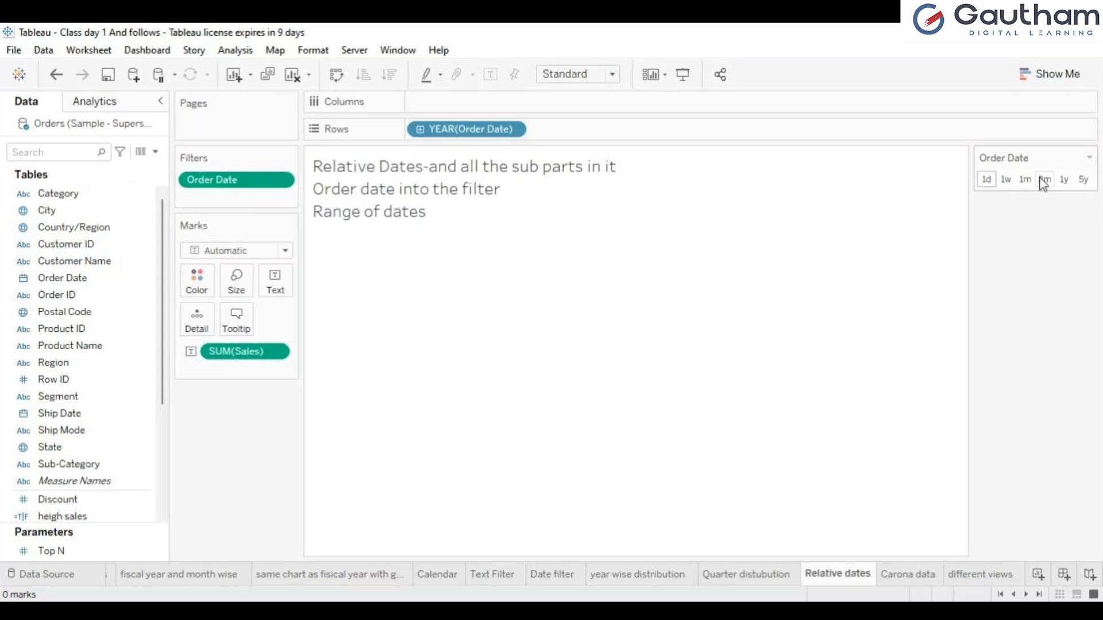
pyautogui.click(1010, 186)
pyautogui.click(1021, 184)
pyautogui.click(1045, 182)
pyautogui.click(1064, 181)
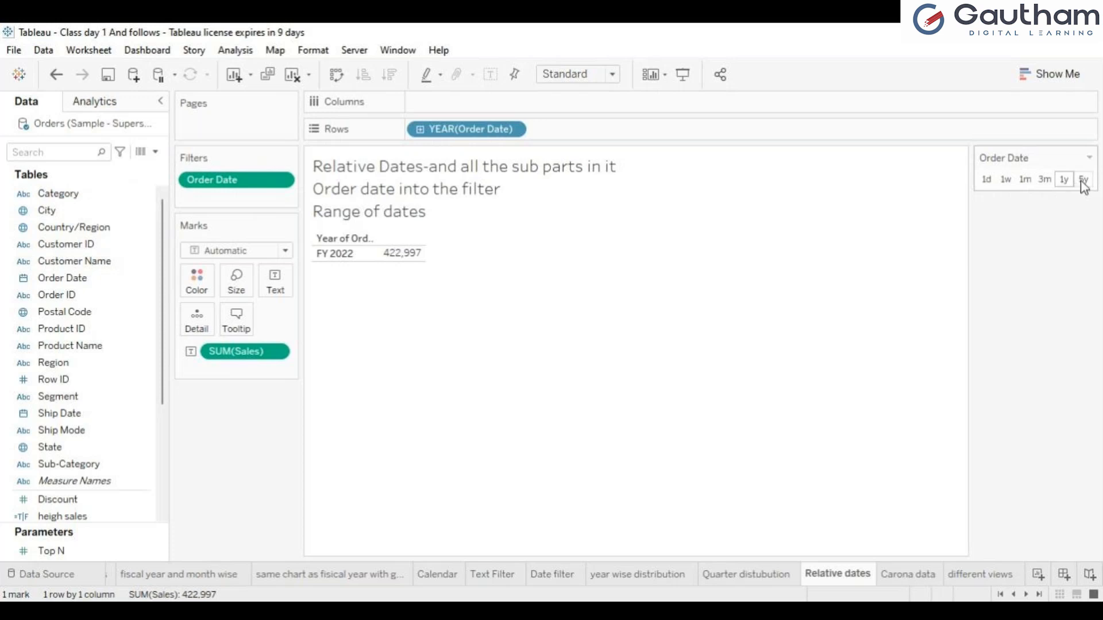
pyautogui.click(1082, 182)
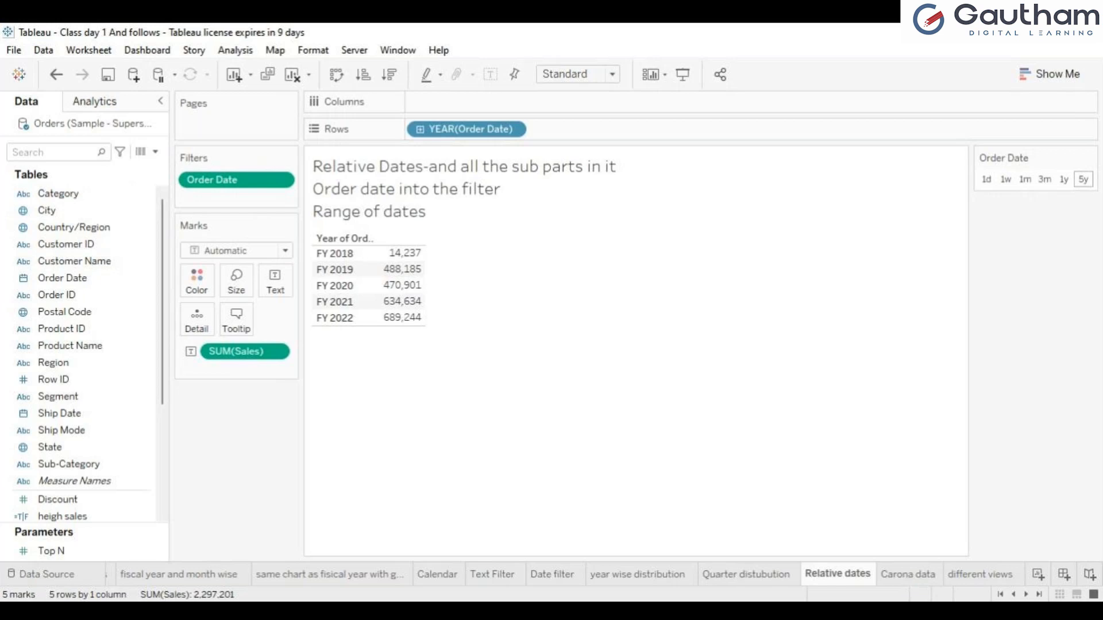
# Step: Revisit the "year wise distribution" and "Quarter distubution" sheets, drilling the quarters down to months and collapsing them again
pyautogui.click(667, 579)
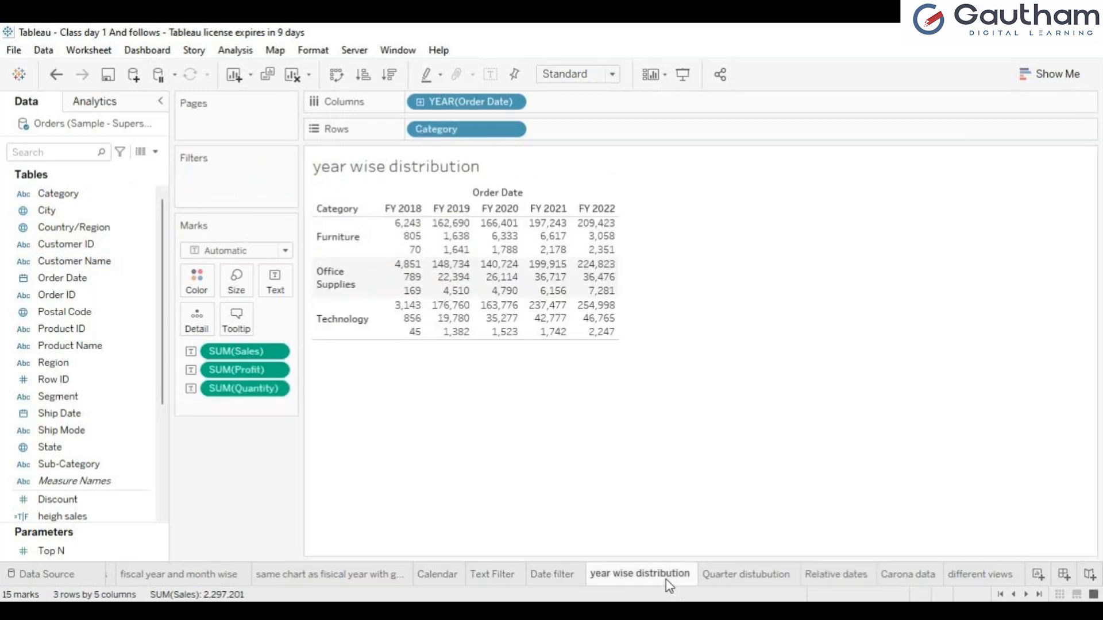
pyautogui.click(705, 580)
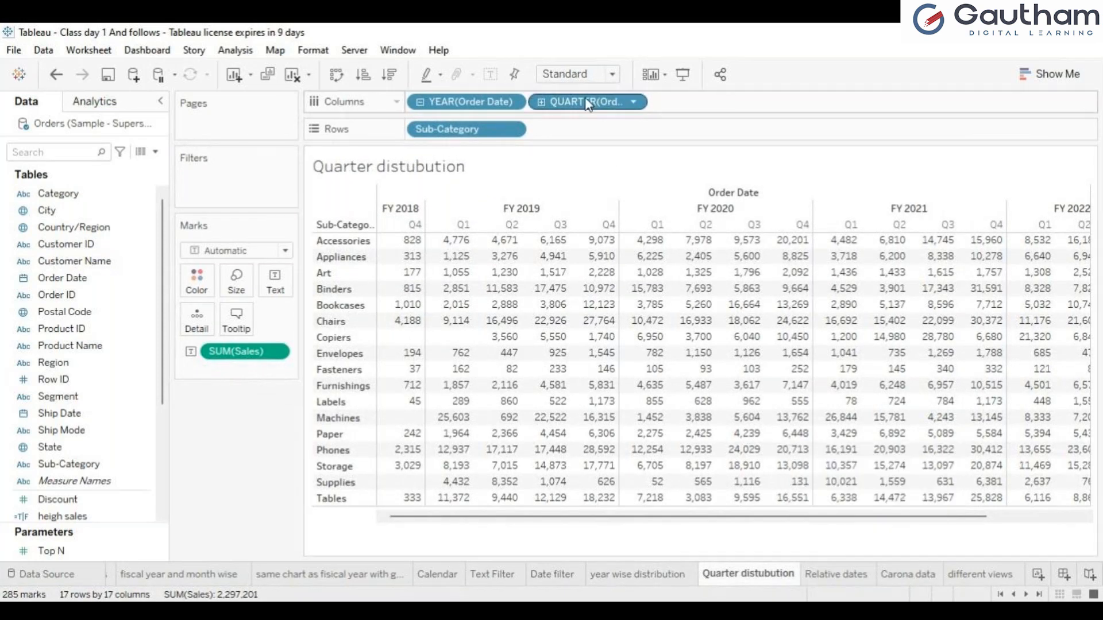
pyautogui.click(544, 105)
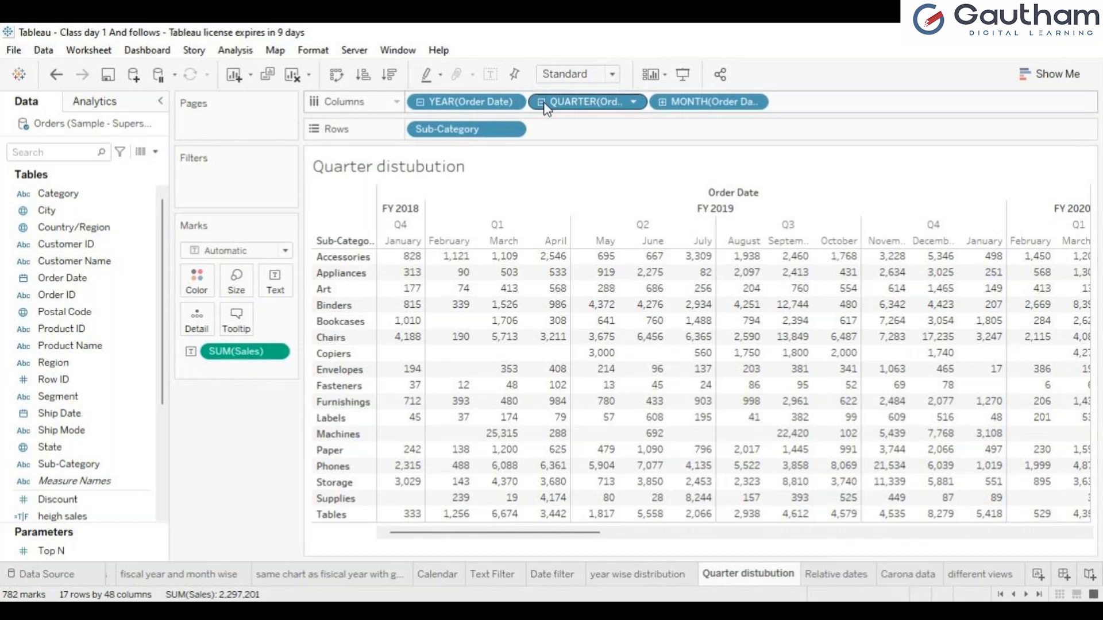
pyautogui.click(542, 103)
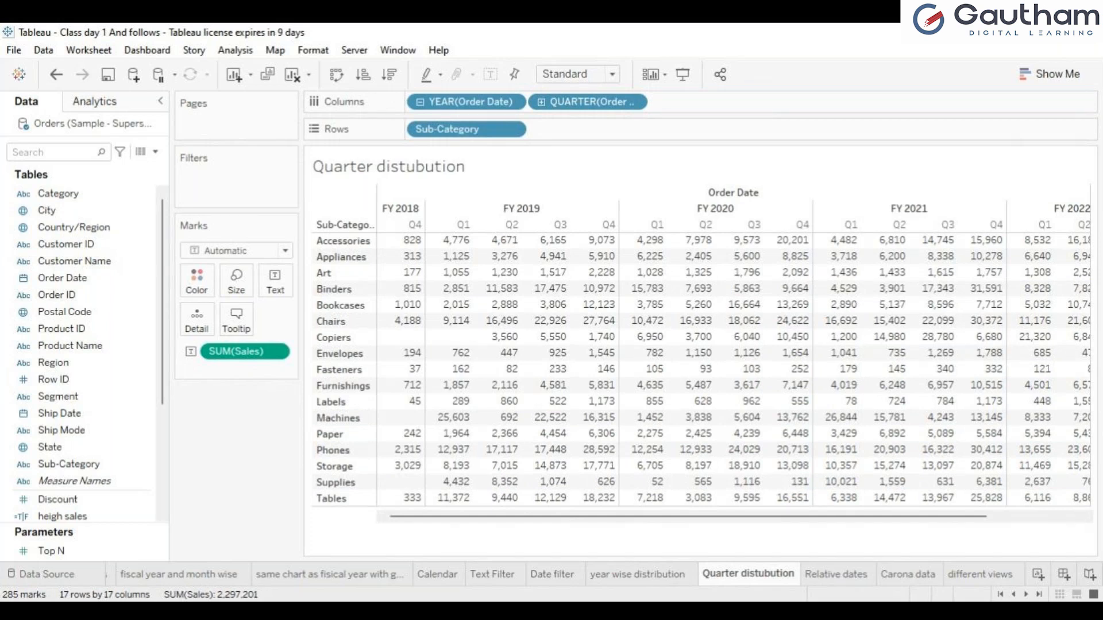
# Step: Look through the "Carona data" and "different views" sheets and return to "Relative dates"
pyautogui.click(901, 579)
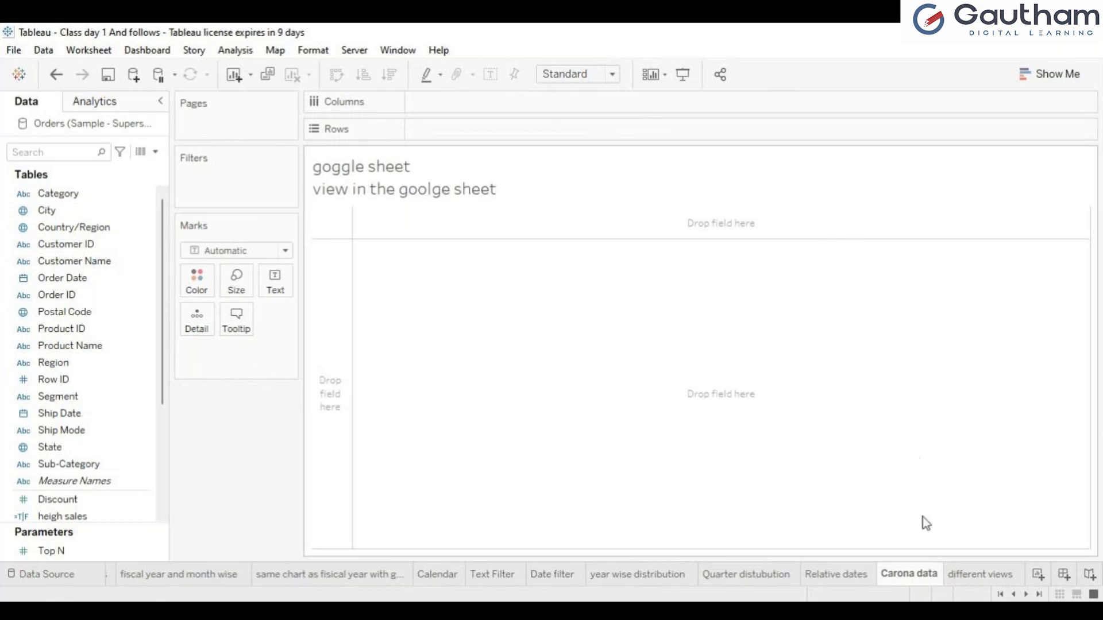
pyautogui.click(1007, 575)
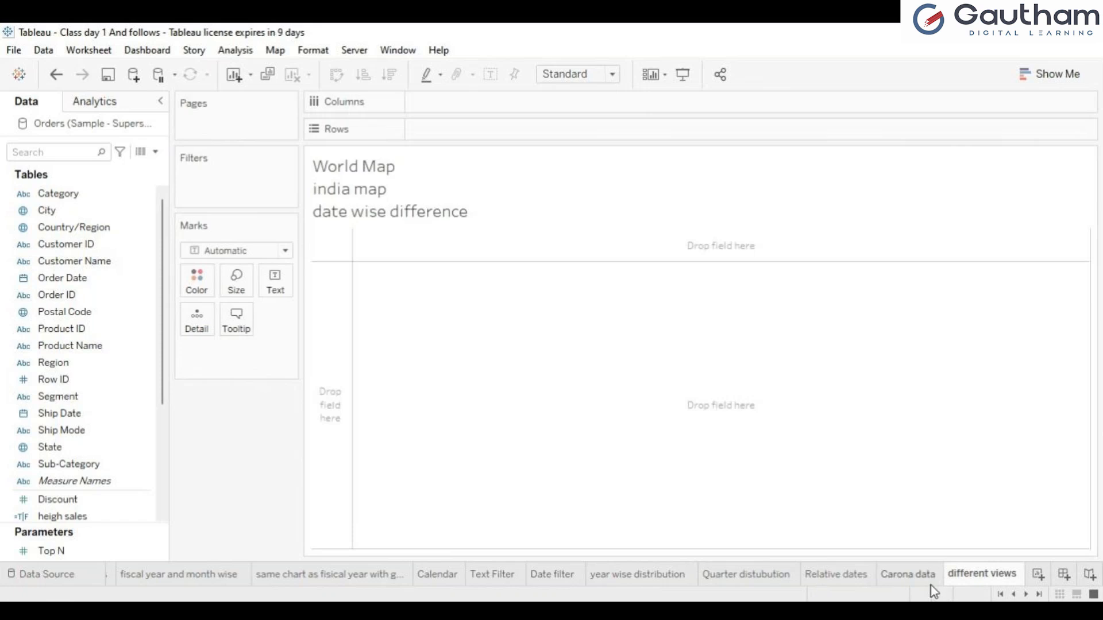
pyautogui.doubleClick(908, 581)
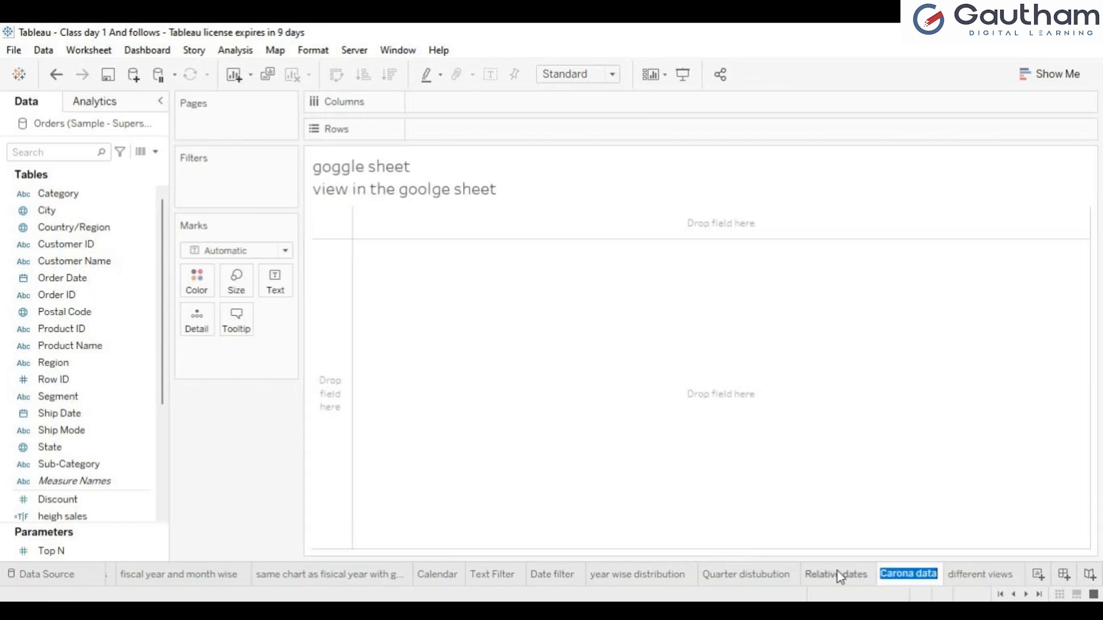
pyautogui.click(840, 576)
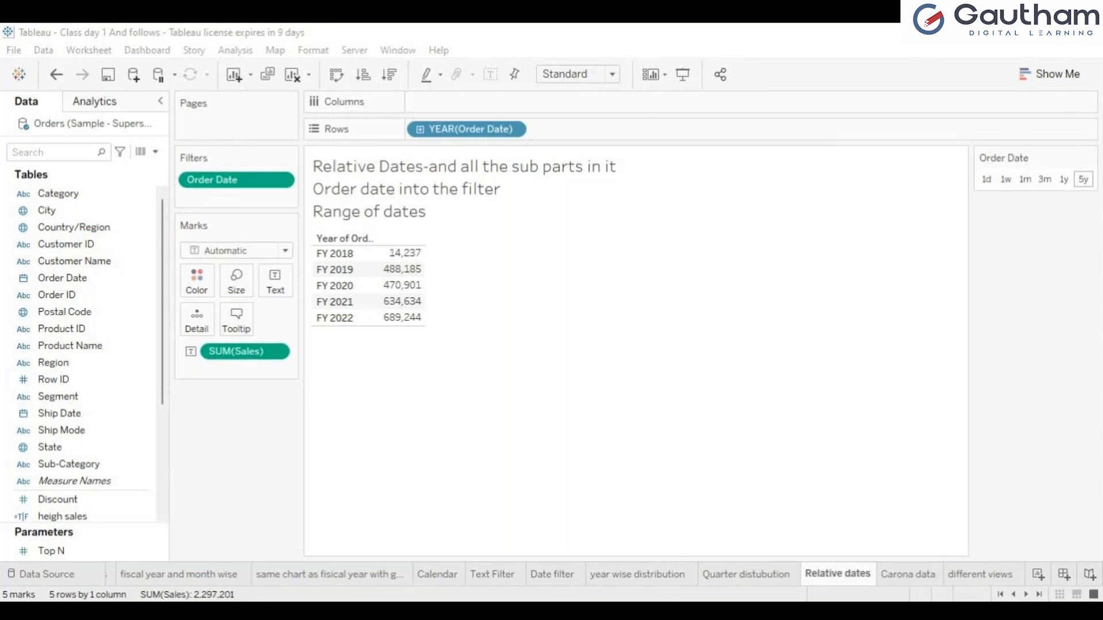
# Step: Close the workbook and save its changes
pyautogui.hotkey('alt', 'F4')
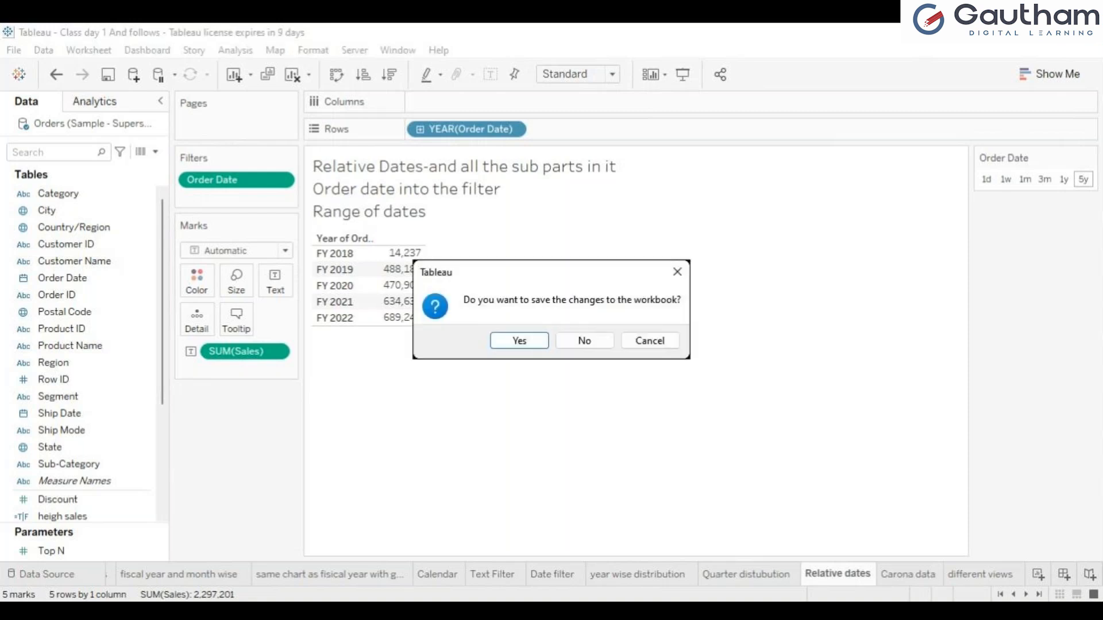
pyautogui.click(539, 340)
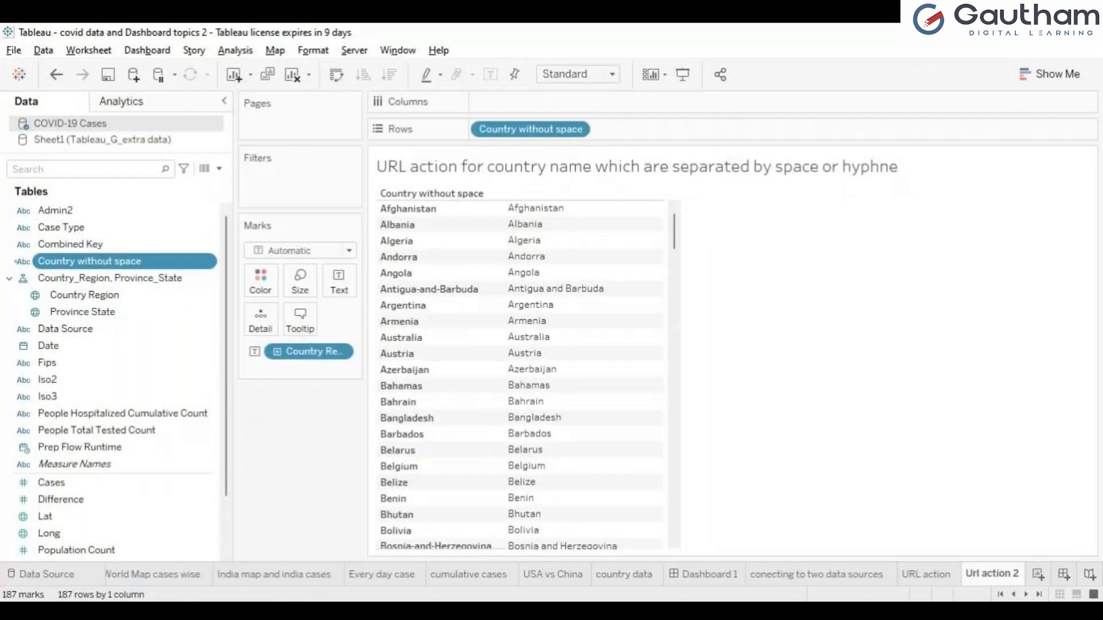
# Step: Open "Dashboard 1" in the covid data workbook, view it in presentation mode and browse the workbook's sheet list
pyautogui.click(711, 575)
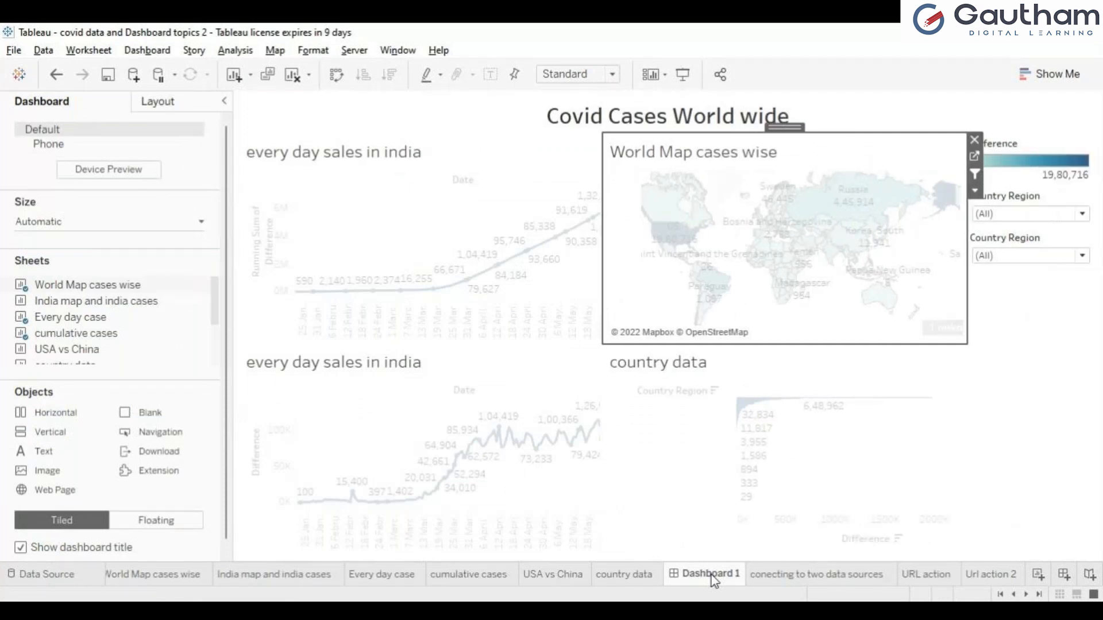
pyautogui.press('F7')
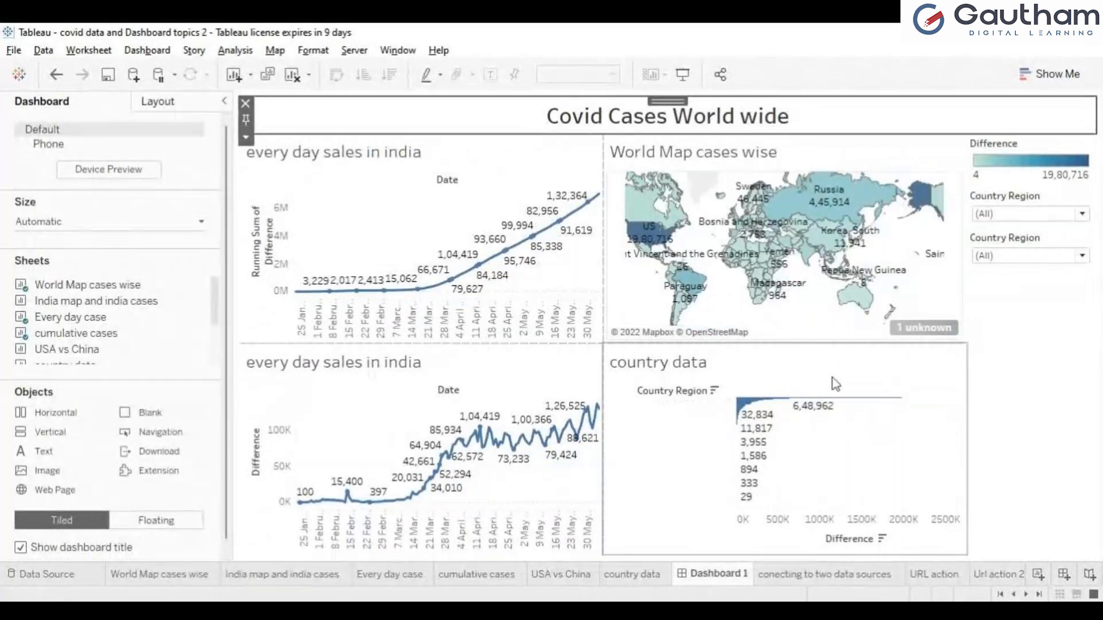
pyautogui.click(1029, 594)
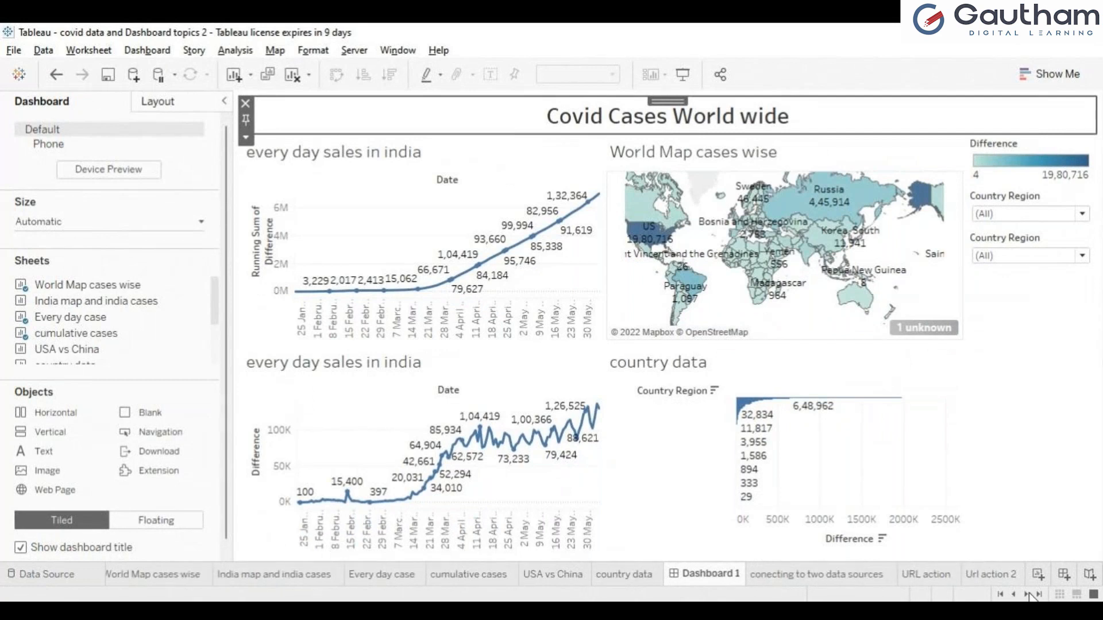
pyautogui.click(1017, 596)
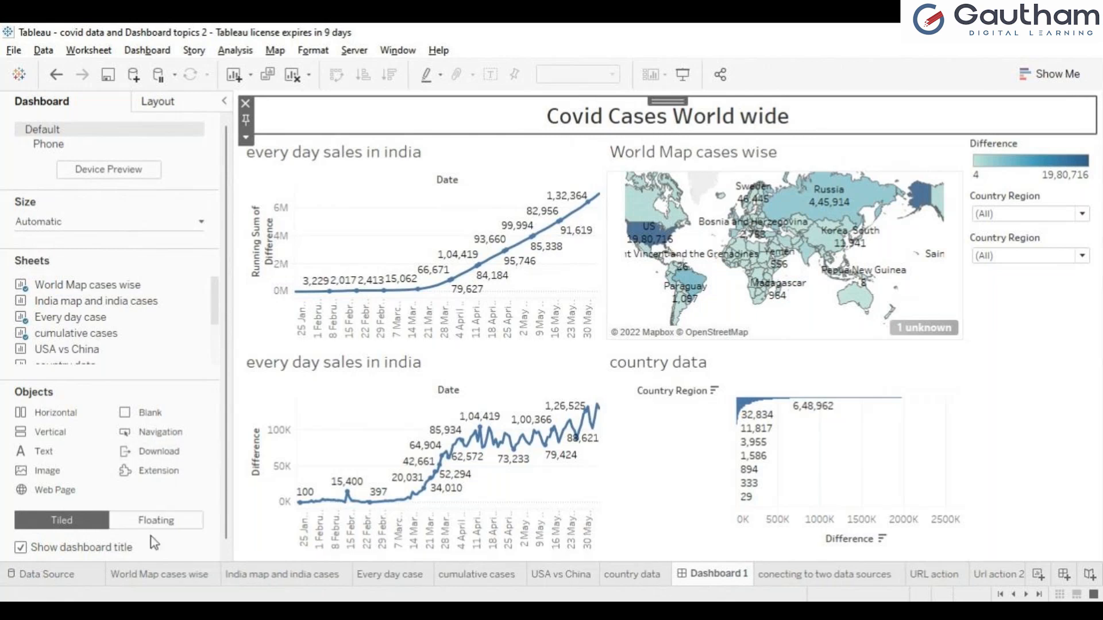
# Step: Look through the "World Map cases wise", "India map and india cases", "Every day case" and "cumulative cases" sheets in order
pyautogui.click(164, 574)
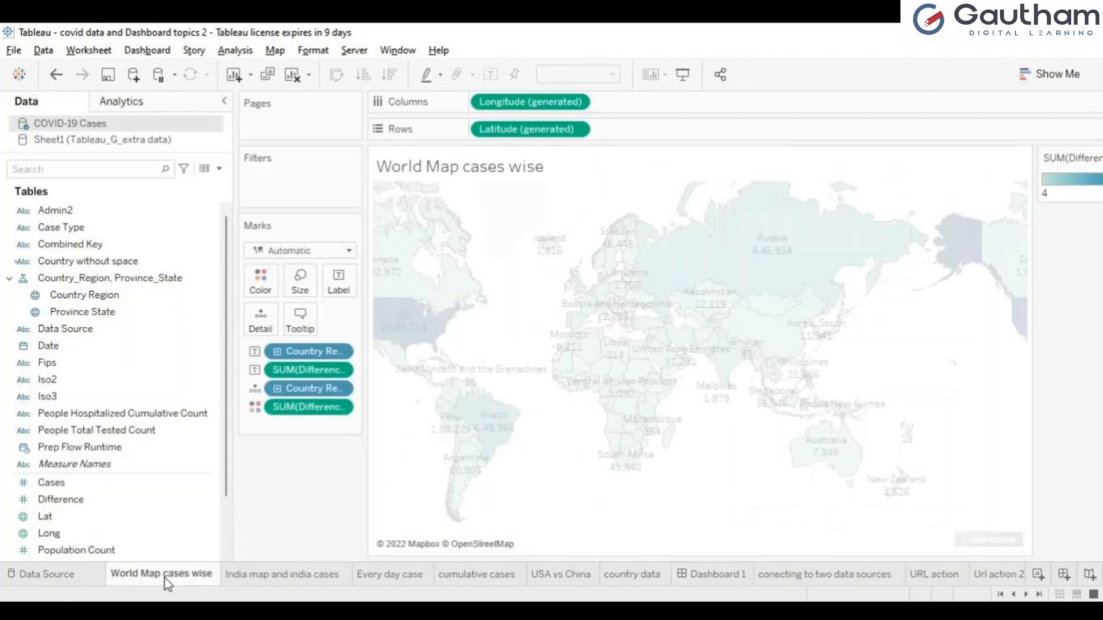
pyautogui.click(240, 575)
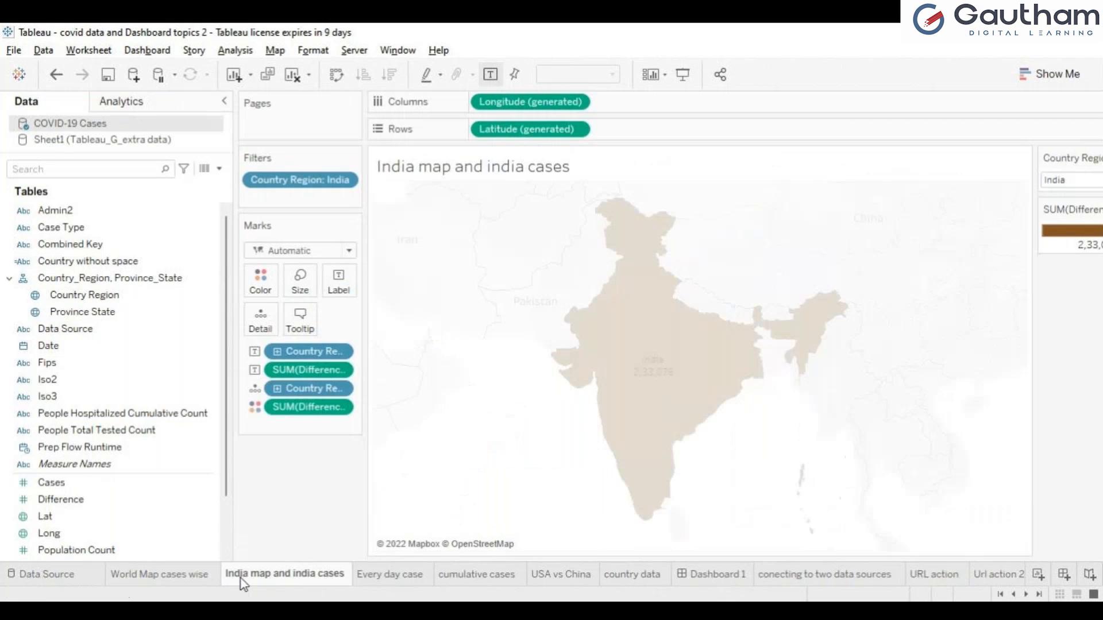
pyautogui.click(406, 576)
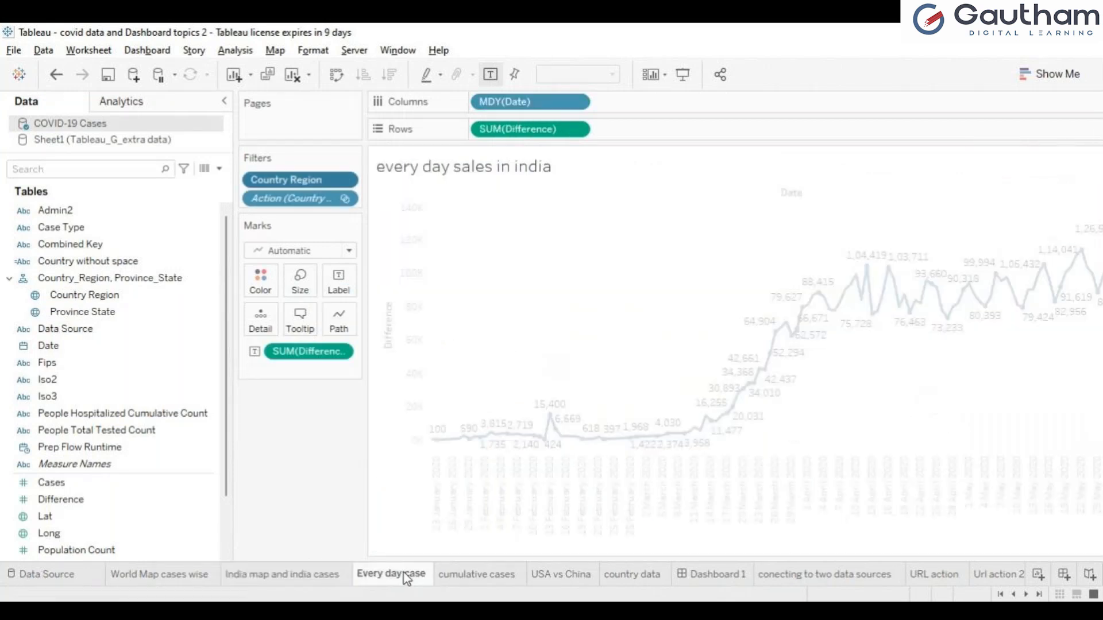
pyautogui.click(458, 575)
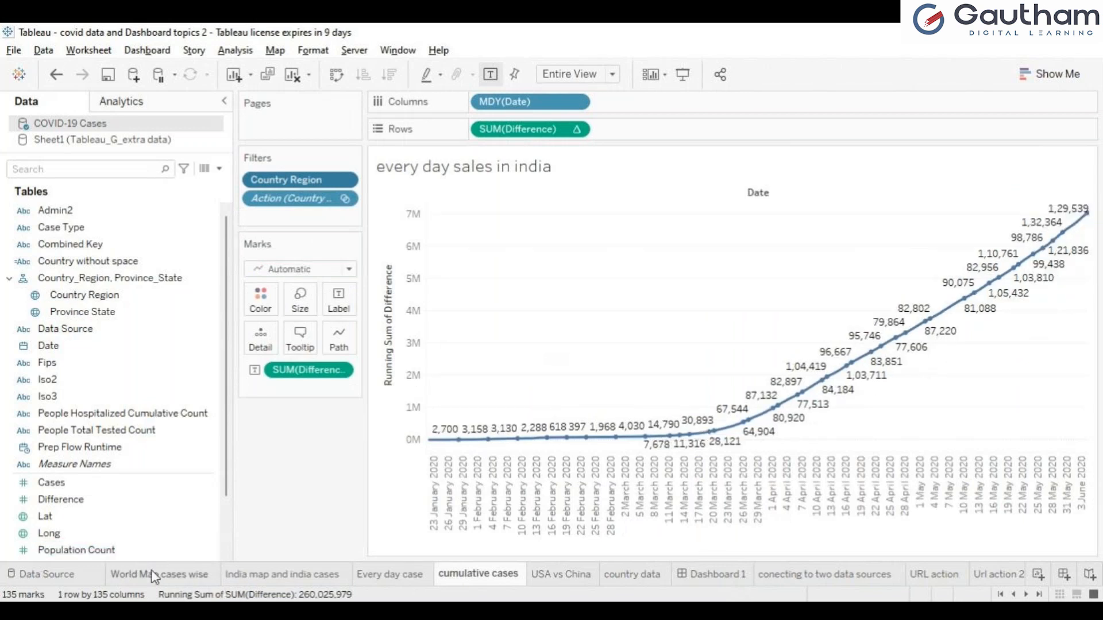
# Step: Revisit the world and India map sheets, check "Dashboard 1" again and go back to "World Map cases wise"
pyautogui.click(154, 576)
pyautogui.click(255, 577)
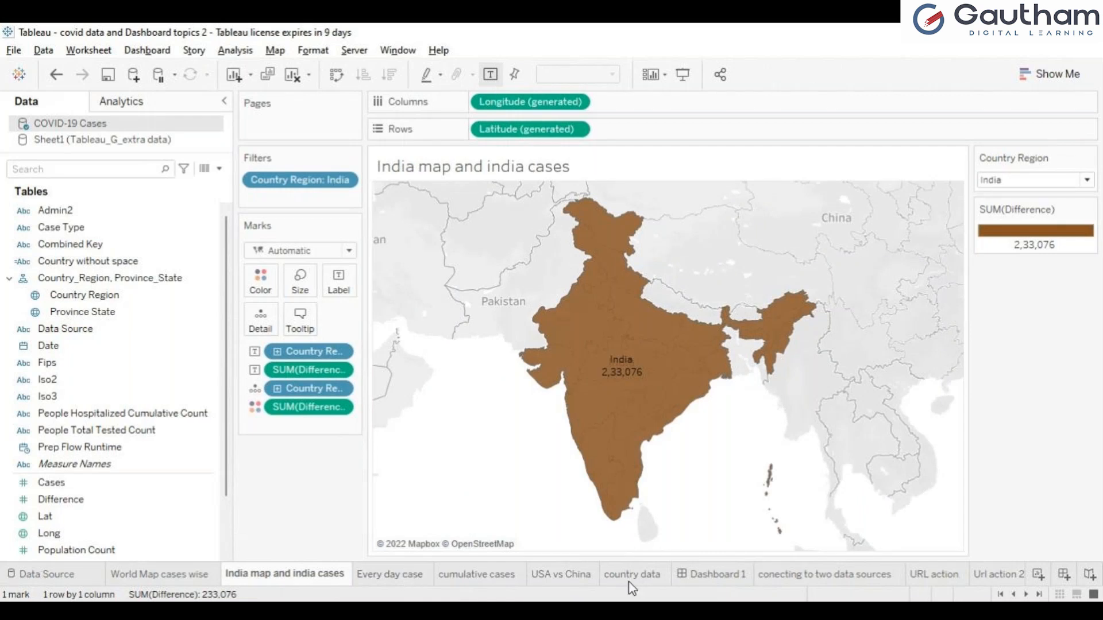
pyautogui.click(725, 573)
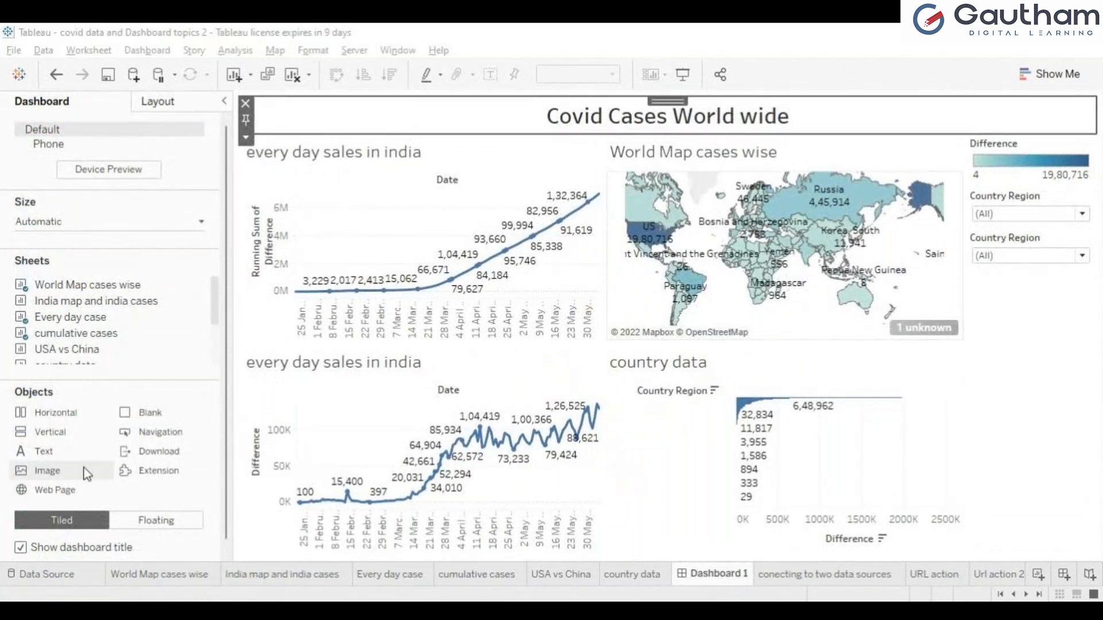
pyautogui.click(154, 580)
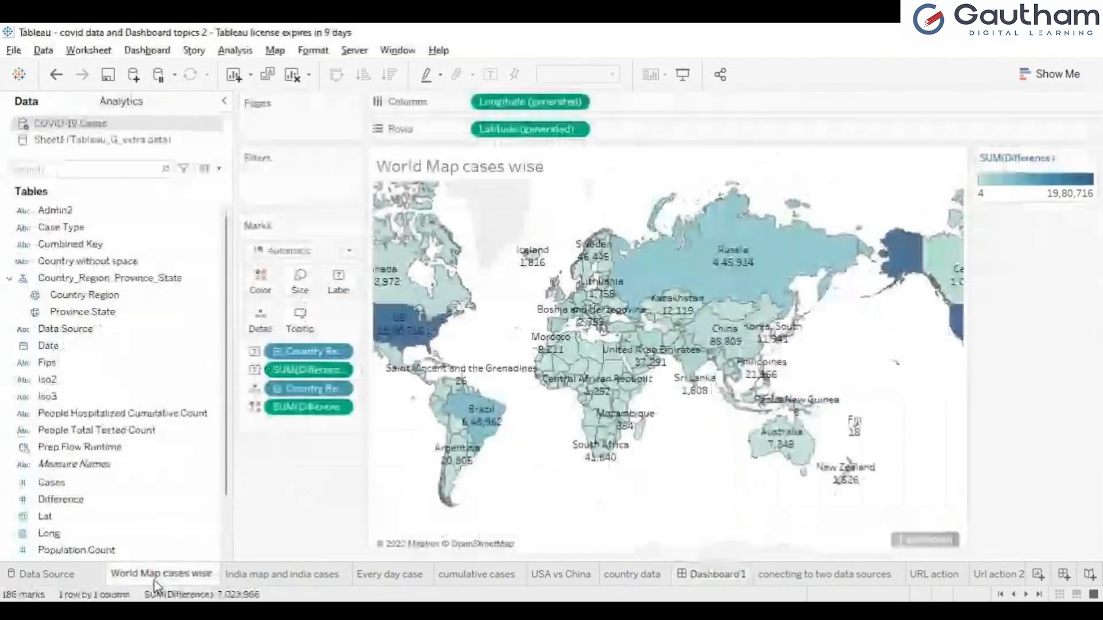